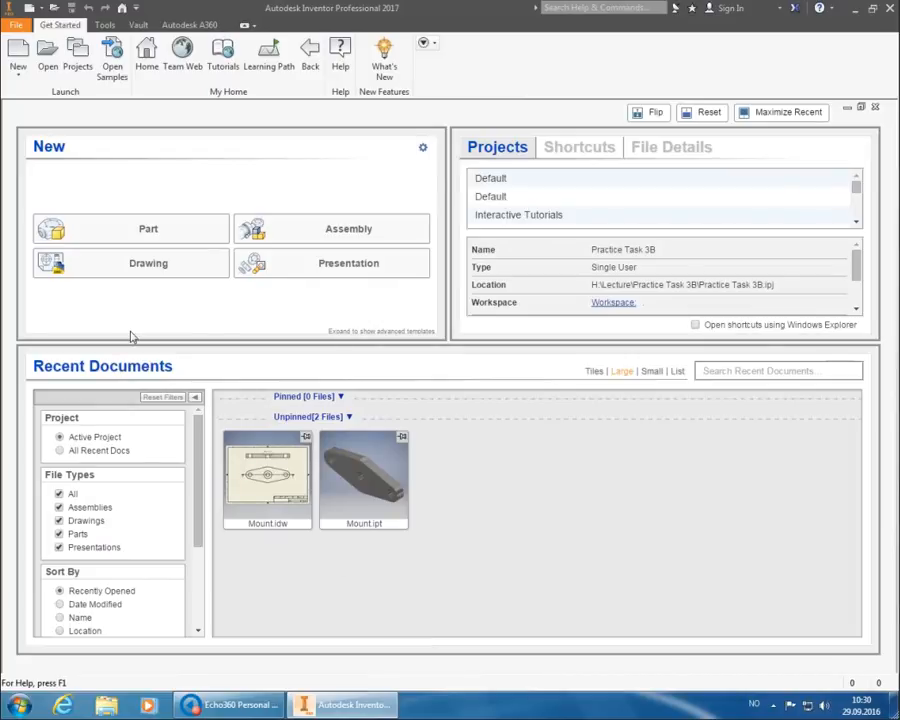
Switch the active project from Practice Task 3B to Practice Task 3A.
click(78, 60)
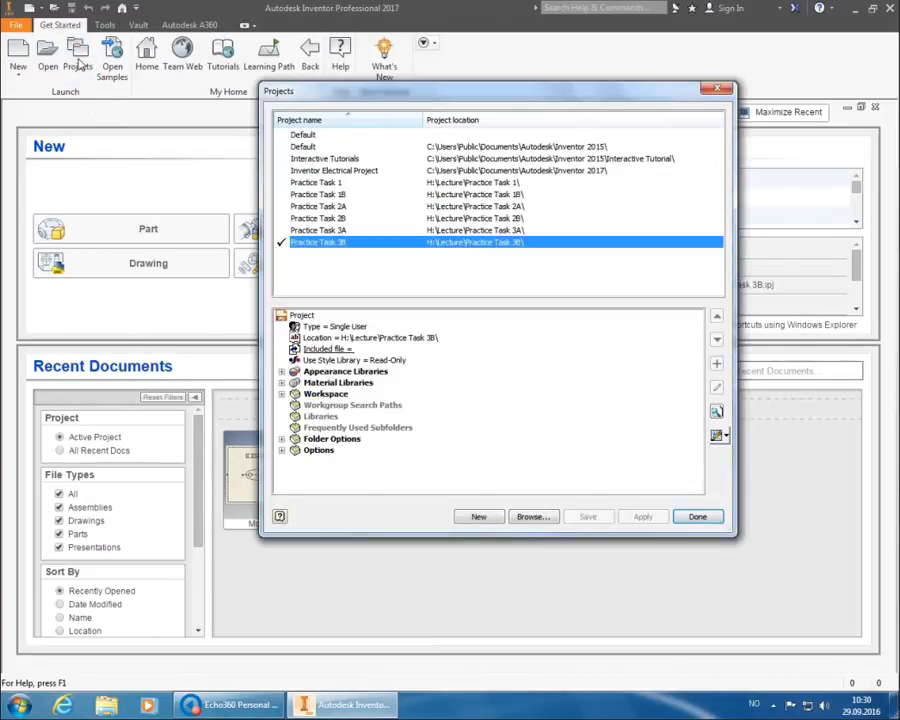
click(345, 231)
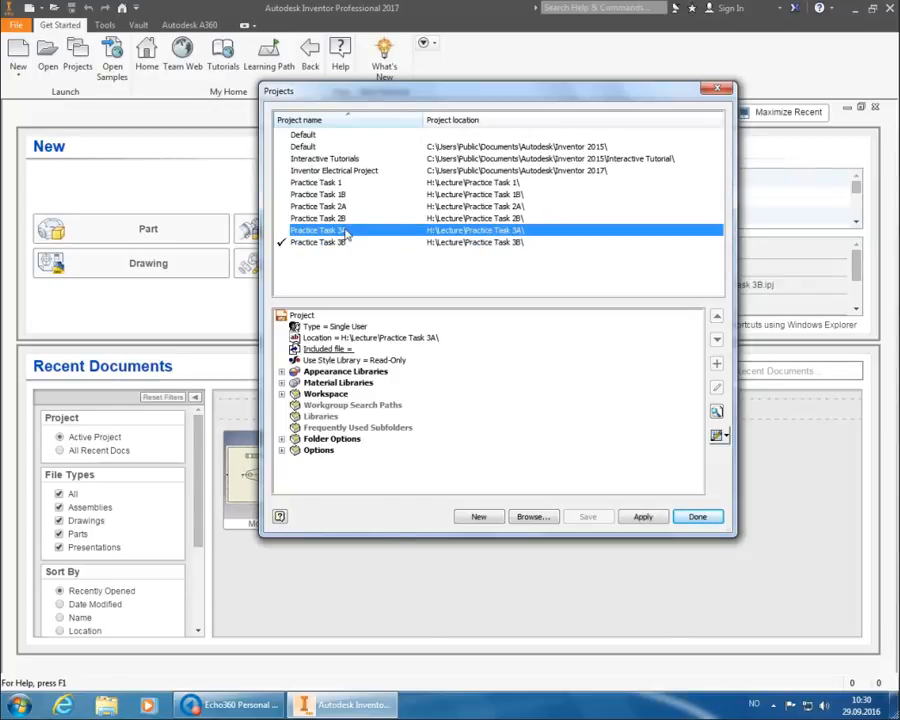
double_click(345, 231)
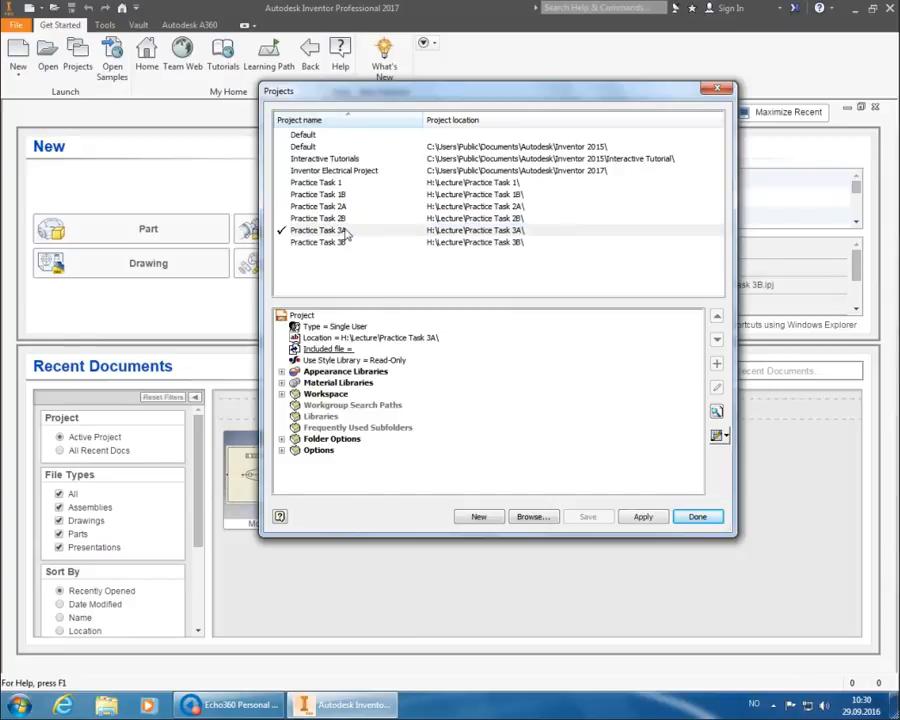
click(697, 516)
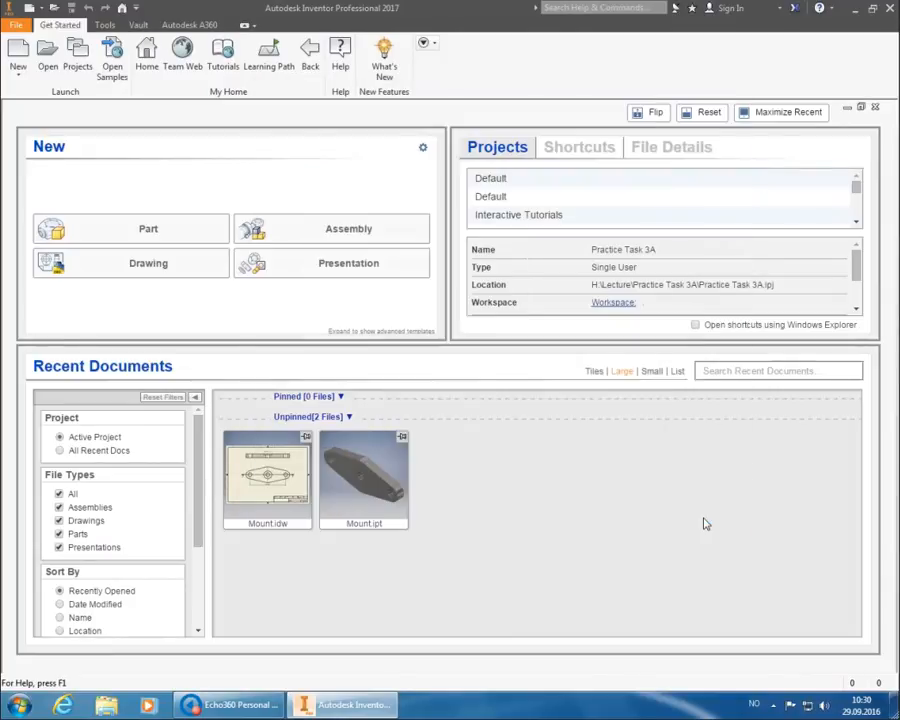
Open the Mount.ipt part file from the project.
click(48, 65)
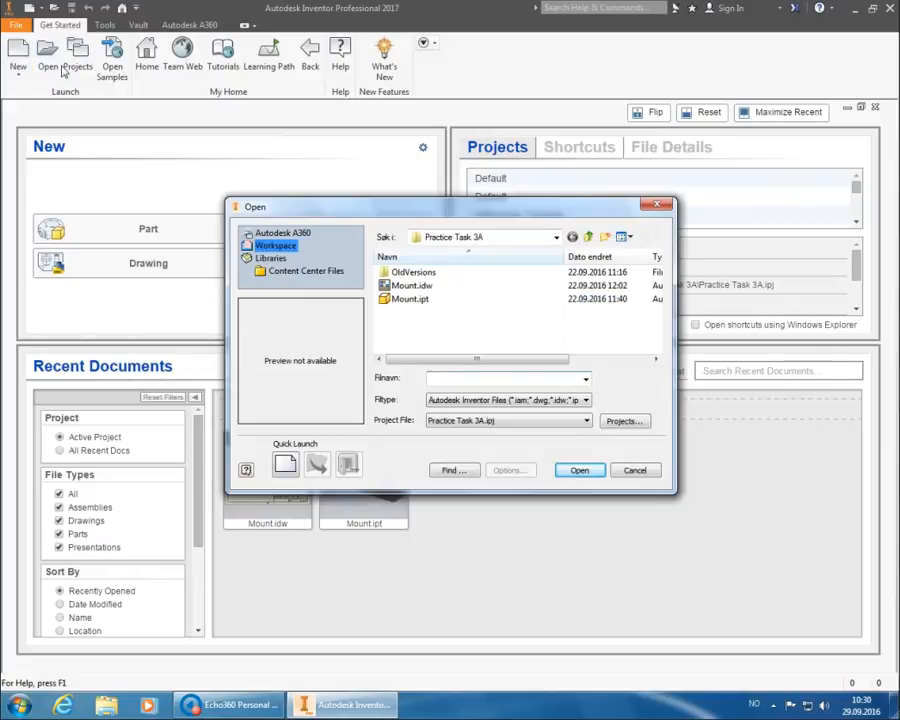
click(436, 300)
click(588, 474)
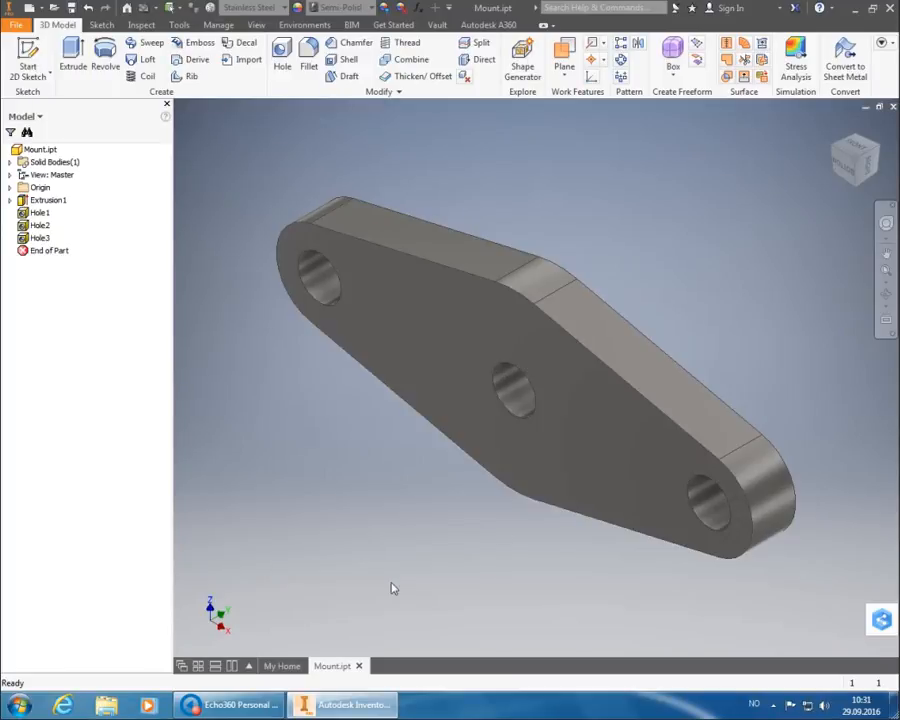
Open the Mount.idw drawing file.
click(41, 7)
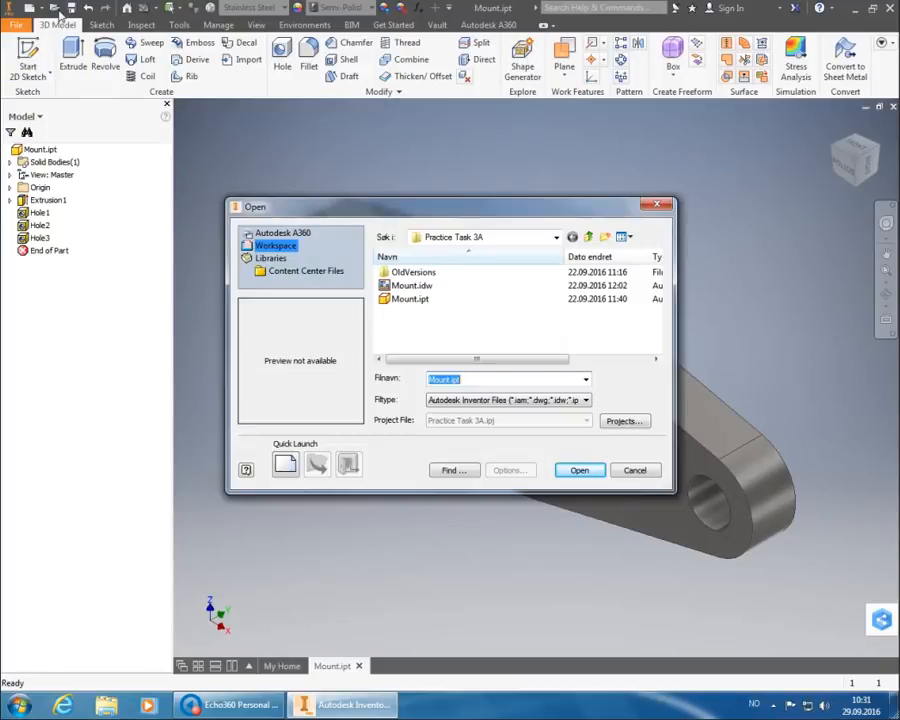
click(415, 286)
click(578, 471)
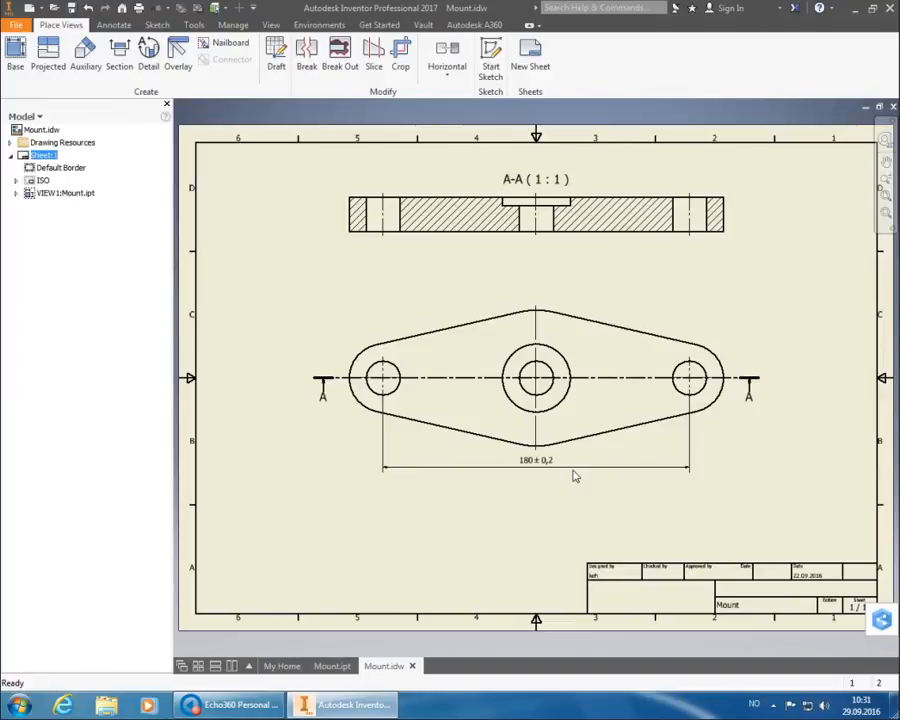
Drag the A-A (1:1) section label from above the section view to below it.
click(480, 430)
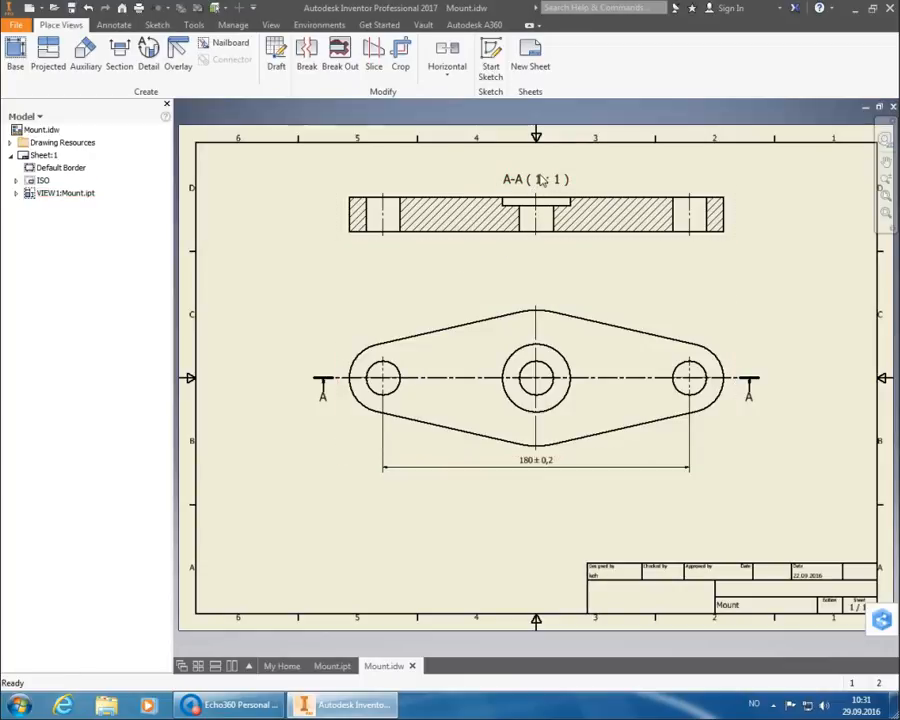
drag(545, 194, 538, 266)
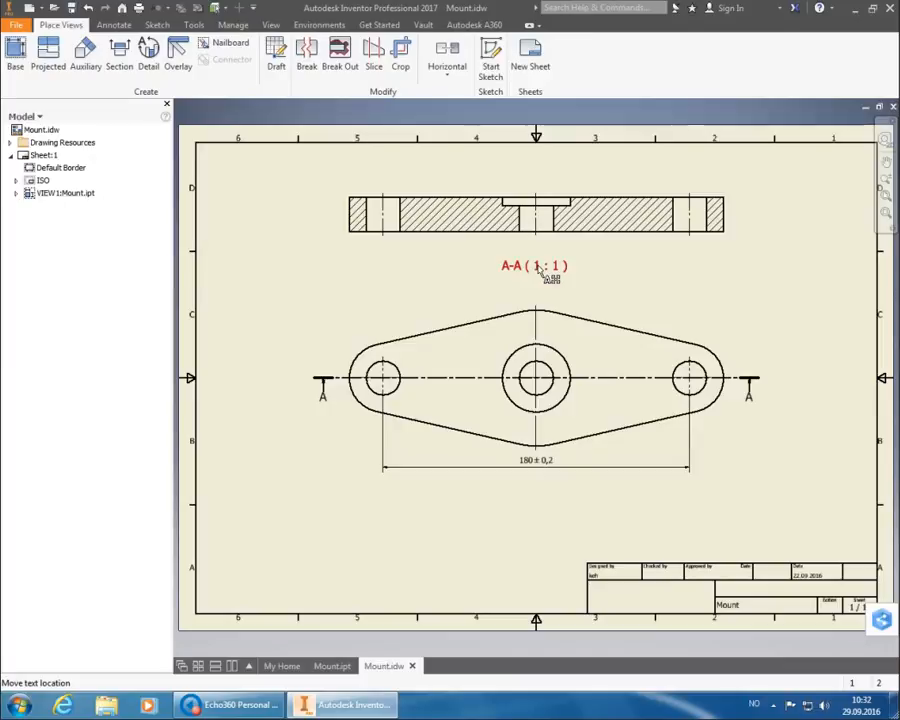
click(559, 186)
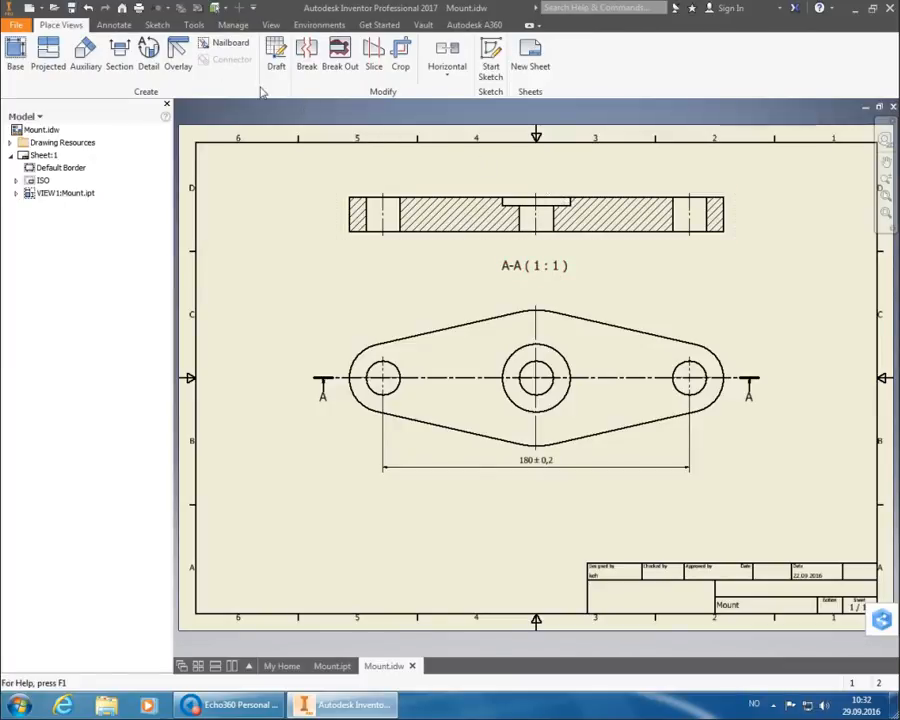
Add a Ø20 THRU hole note above the left hole using the Default - Method 1b (ISO) style.
click(113, 25)
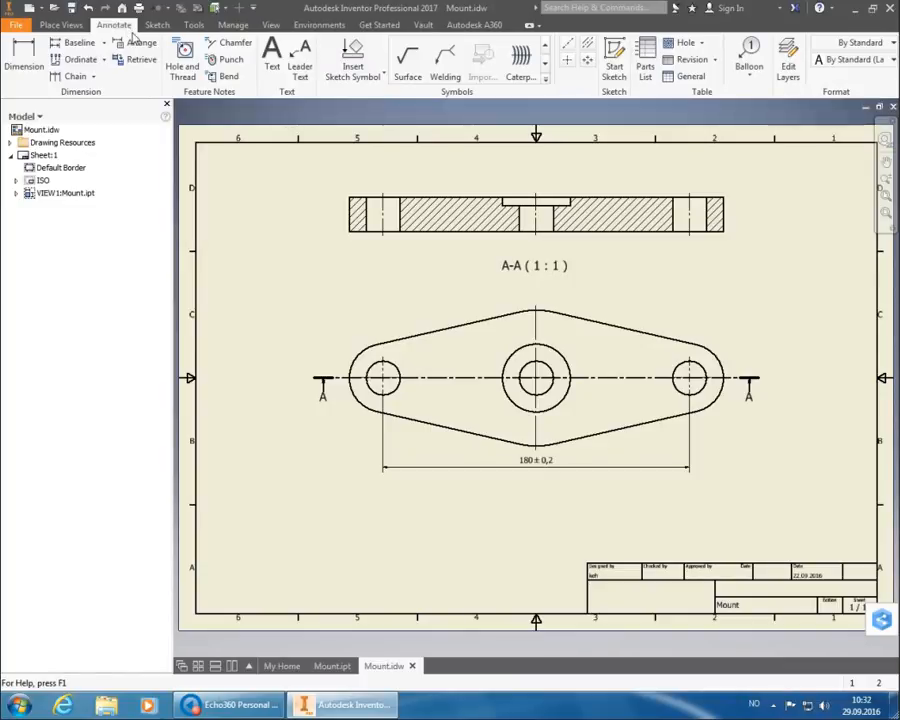
click(183, 64)
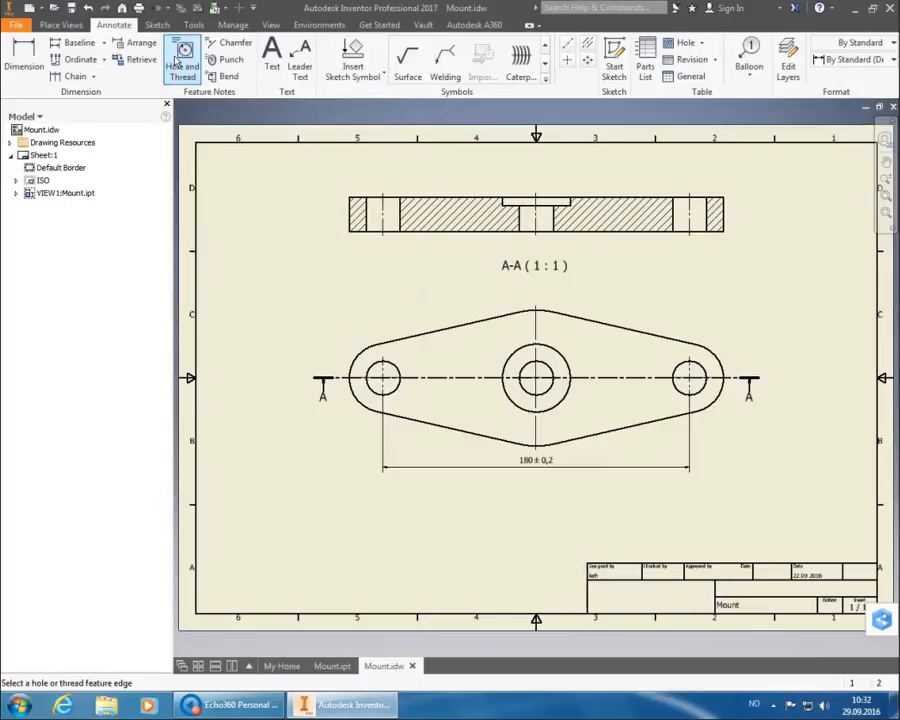
click(404, 206)
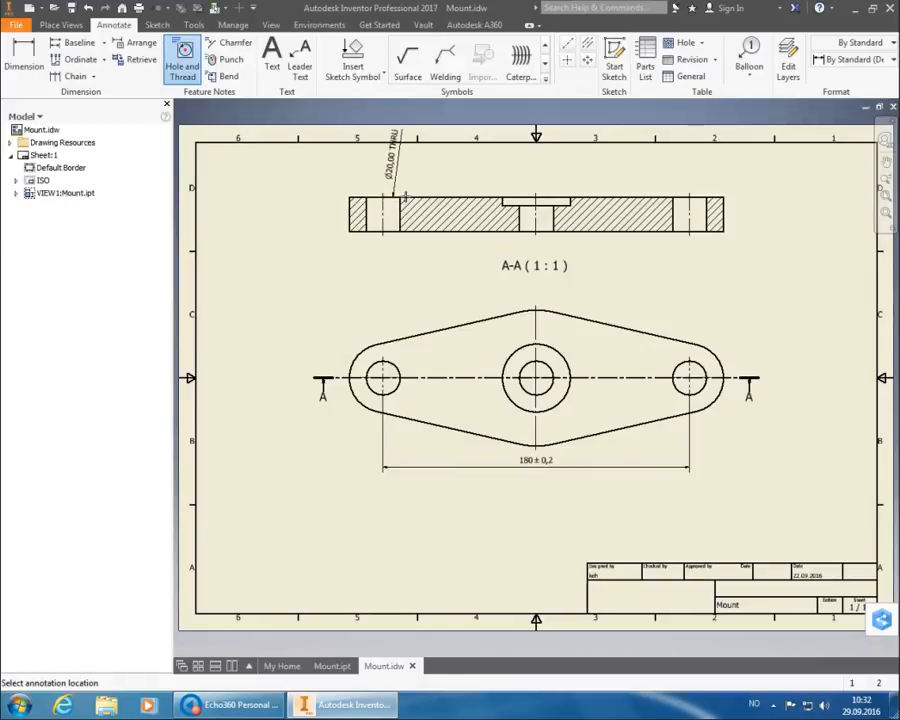
click(852, 59)
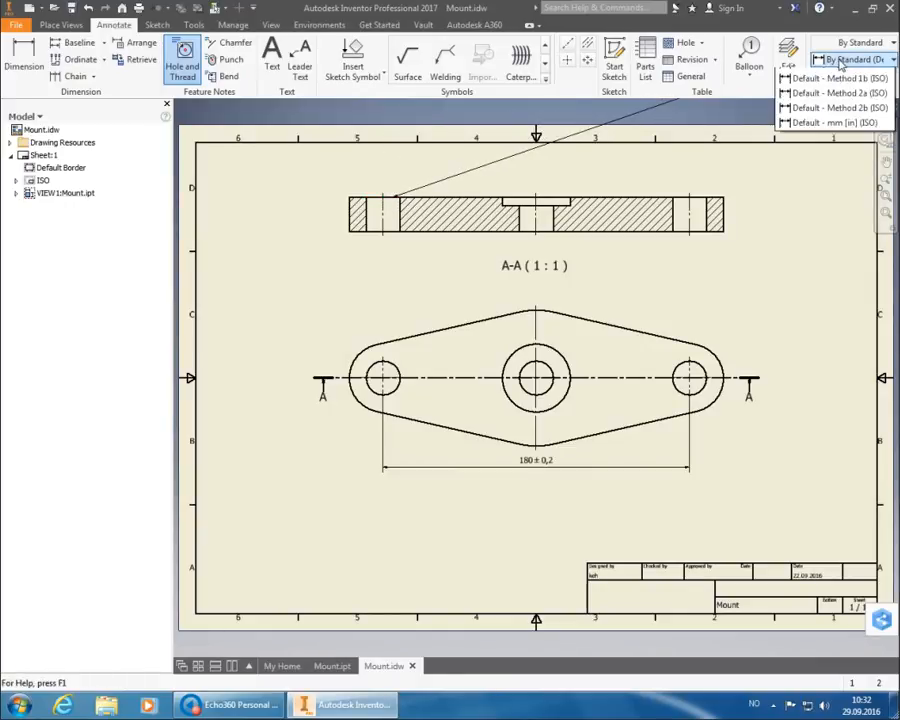
click(843, 106)
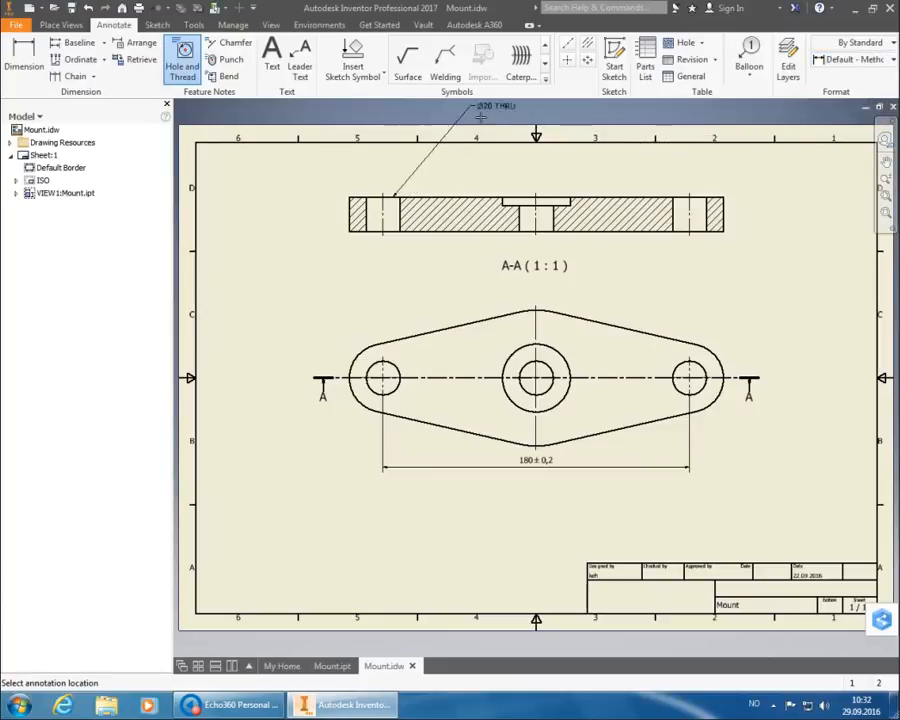
click(417, 176)
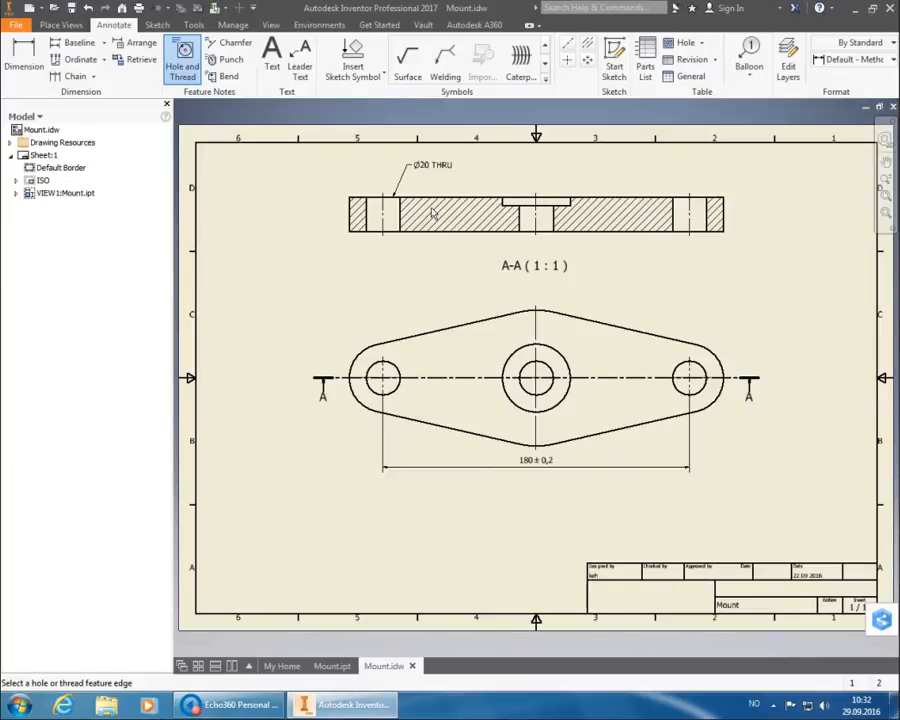
Place hole notes Ø20 THRU ⌴ Ø40 ↧5 on the centre hole and Ø20 THRU on the right hole.
click(557, 207)
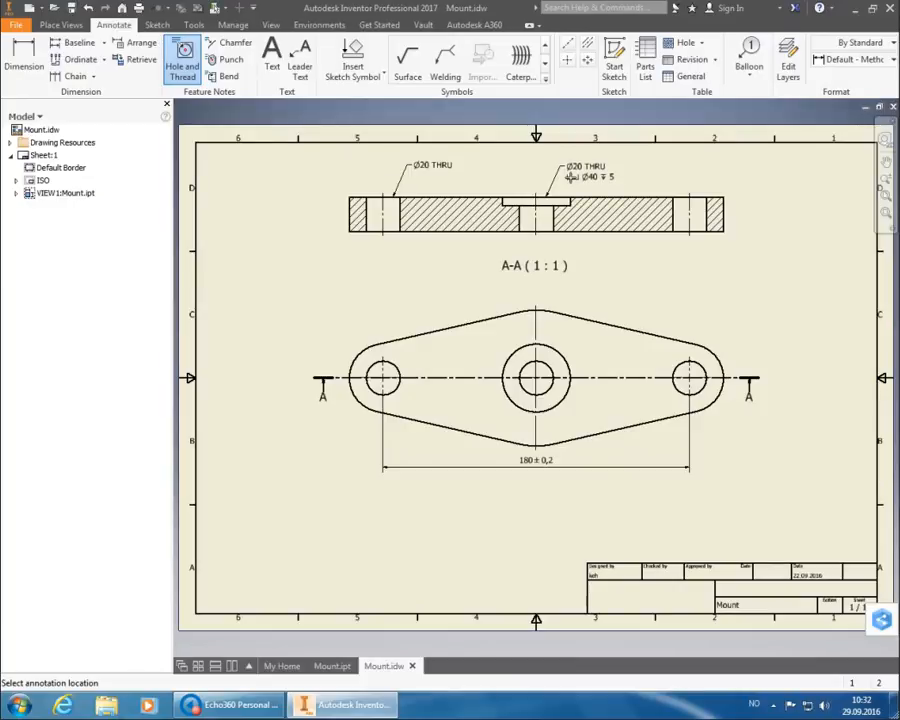
click(564, 175)
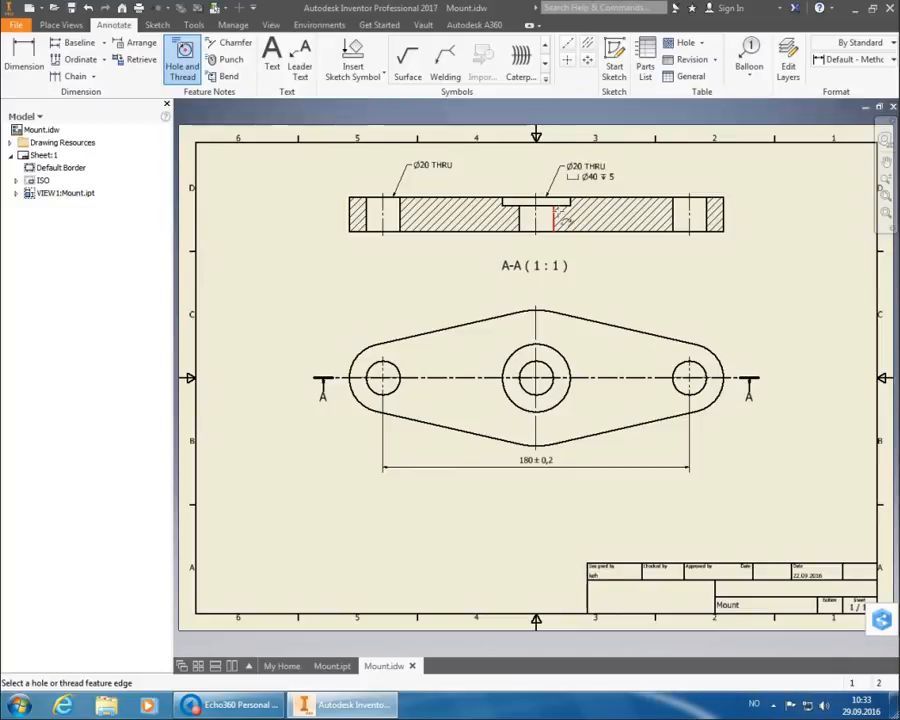
click(705, 204)
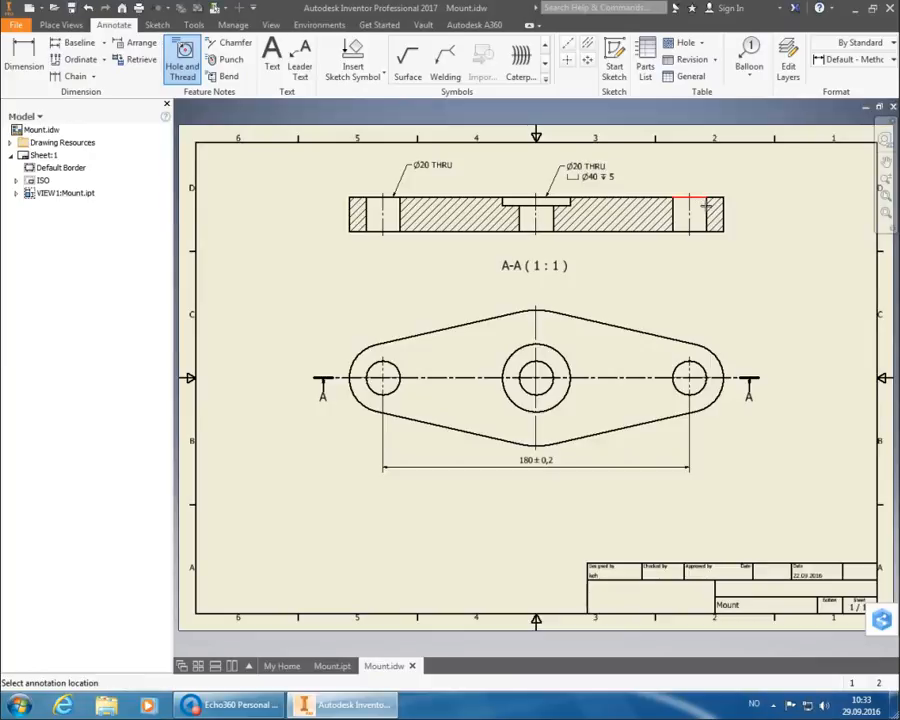
click(710, 173)
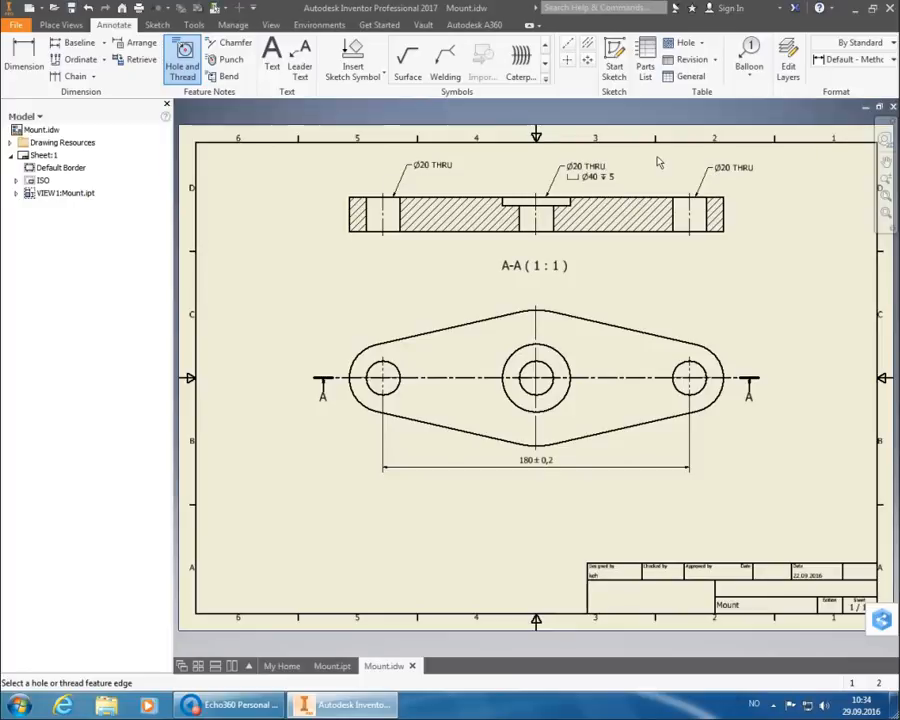
Dimension the section's right edge as 20 thick in the Default - Method 1b (ISO) style.
click(22, 58)
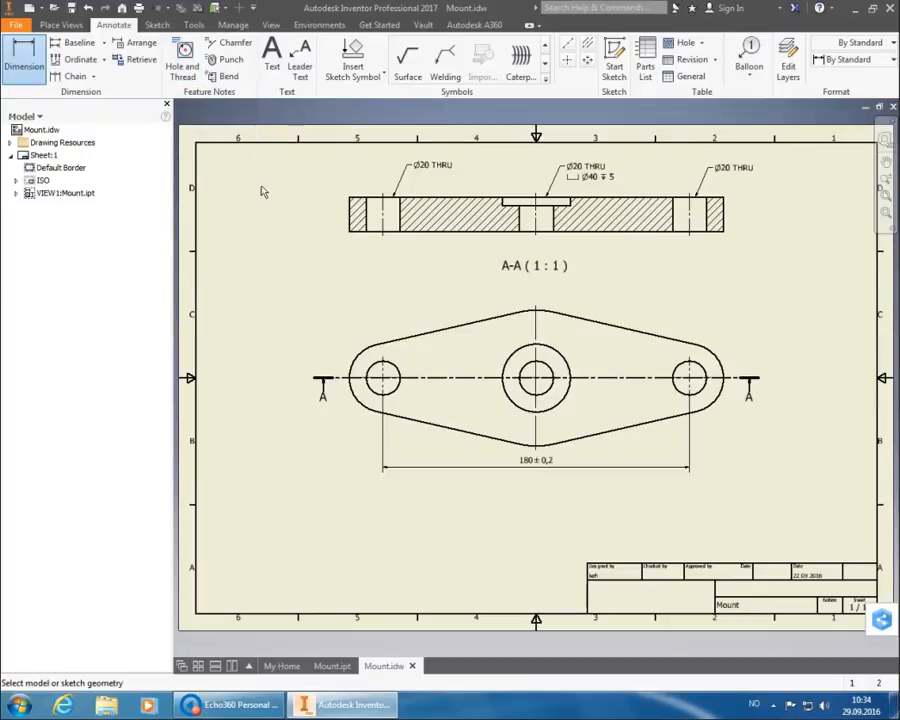
click(848, 60)
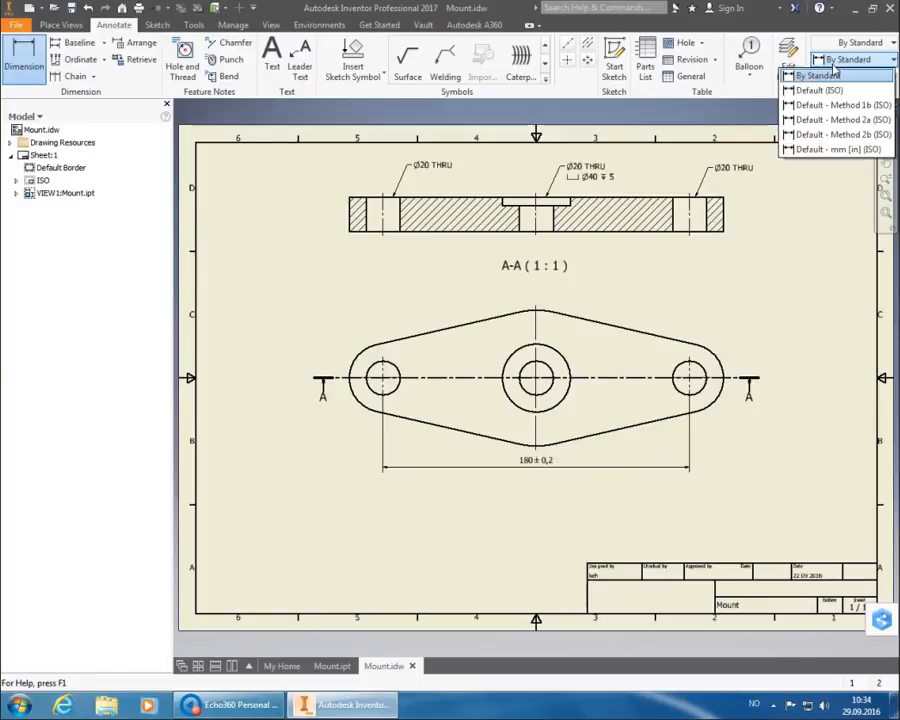
click(835, 106)
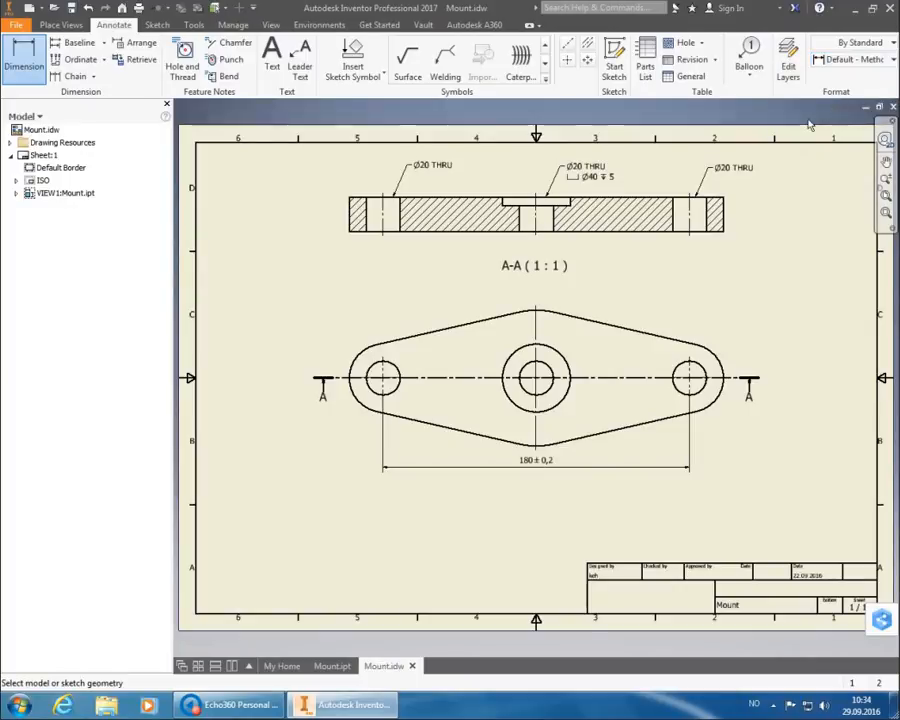
click(724, 212)
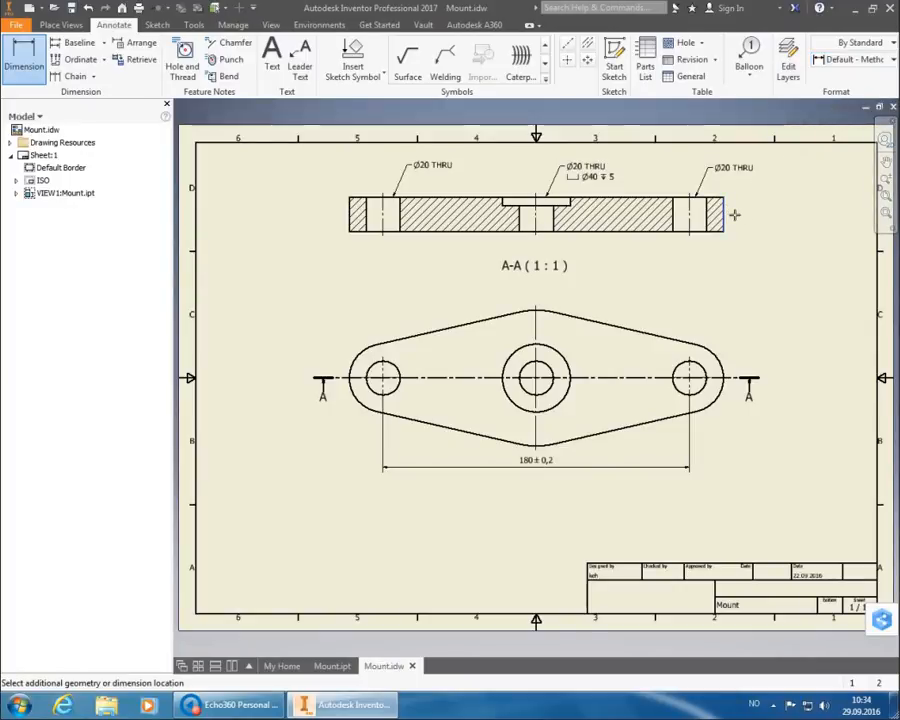
click(742, 210)
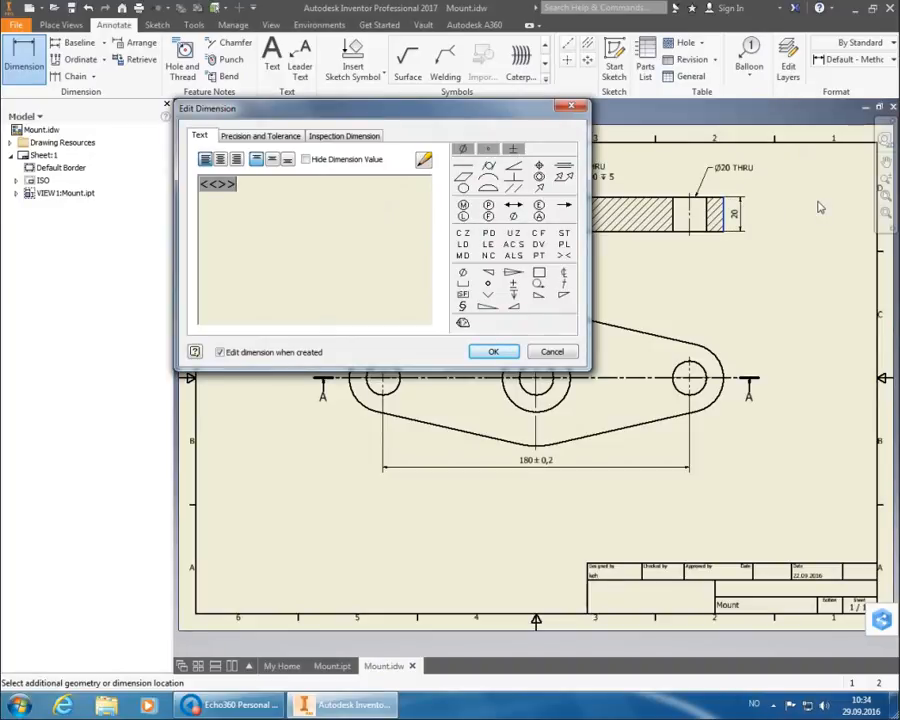
click(508, 351)
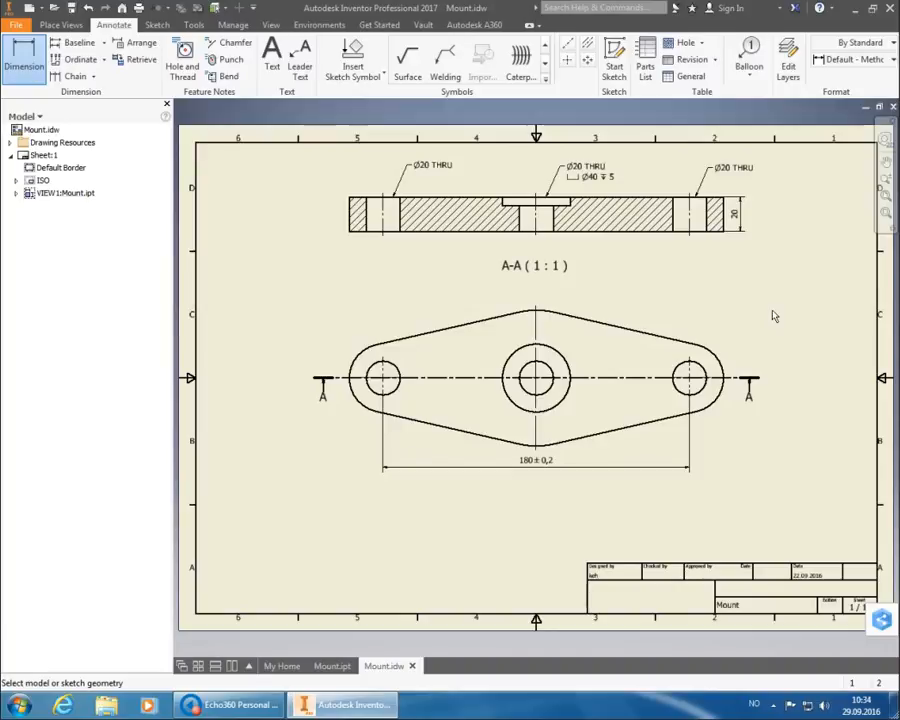
Begin a new dimension on the plan view's right lug arc.
key(Escape)
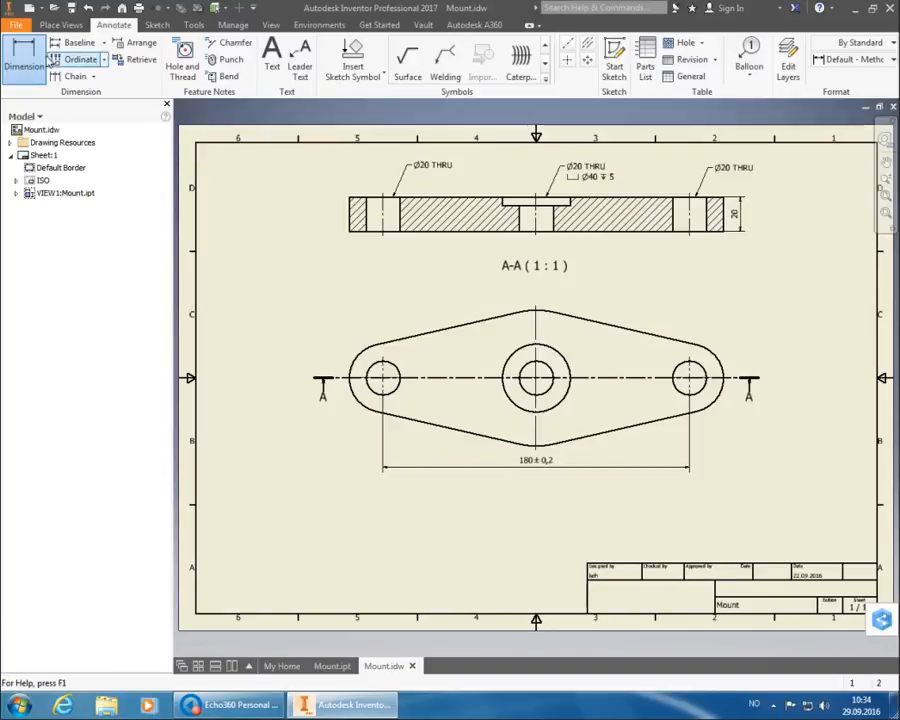
click(39, 61)
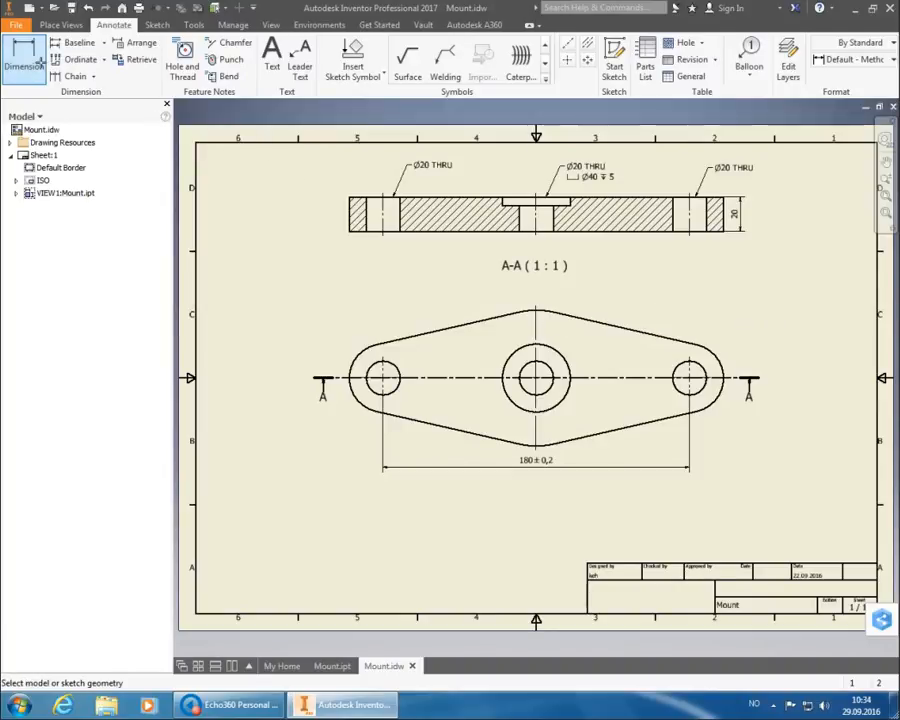
click(732, 372)
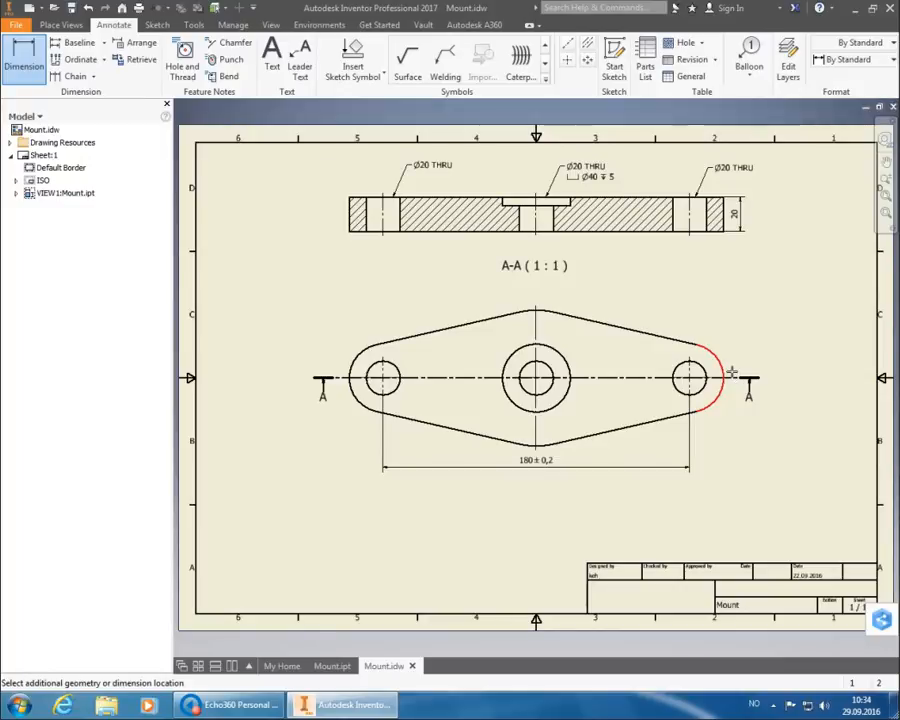
click(732, 372)
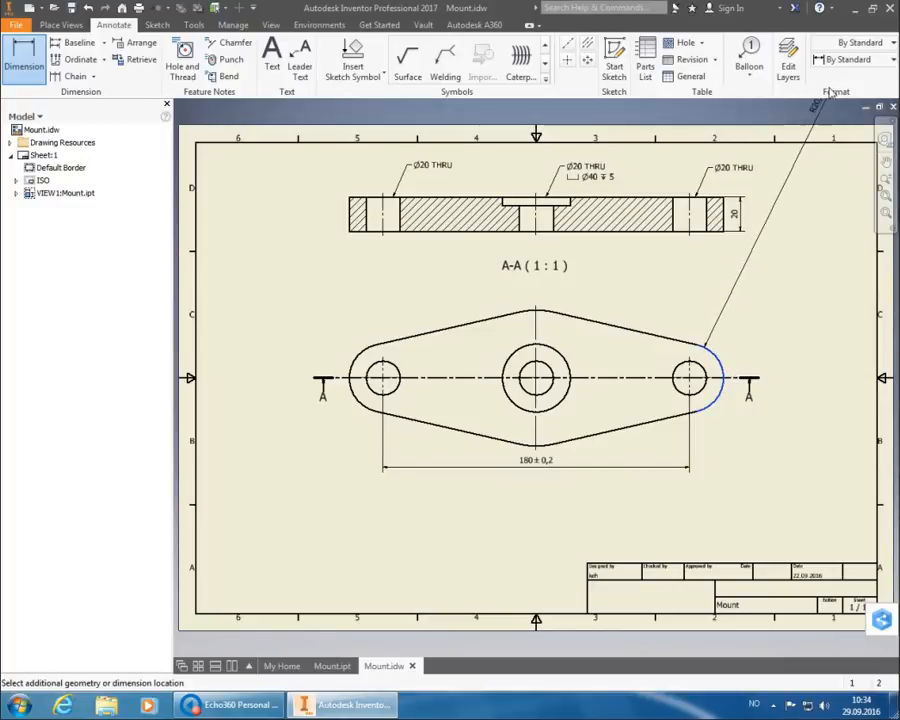
Place the right lug's radius as R20 (TYP) in the ISO style, above the lug.
click(848, 60)
click(837, 106)
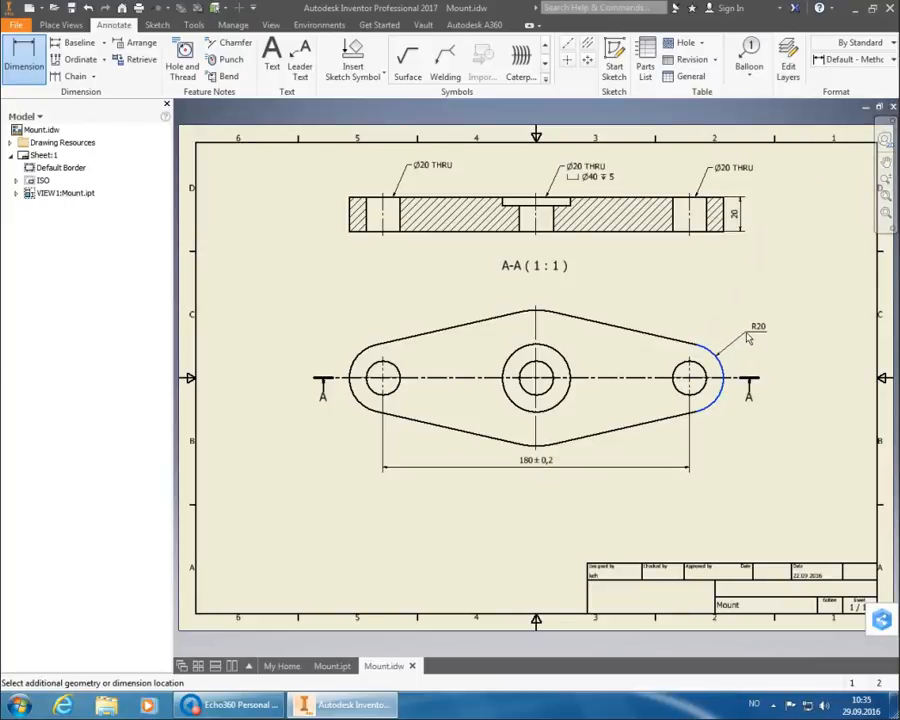
click(748, 339)
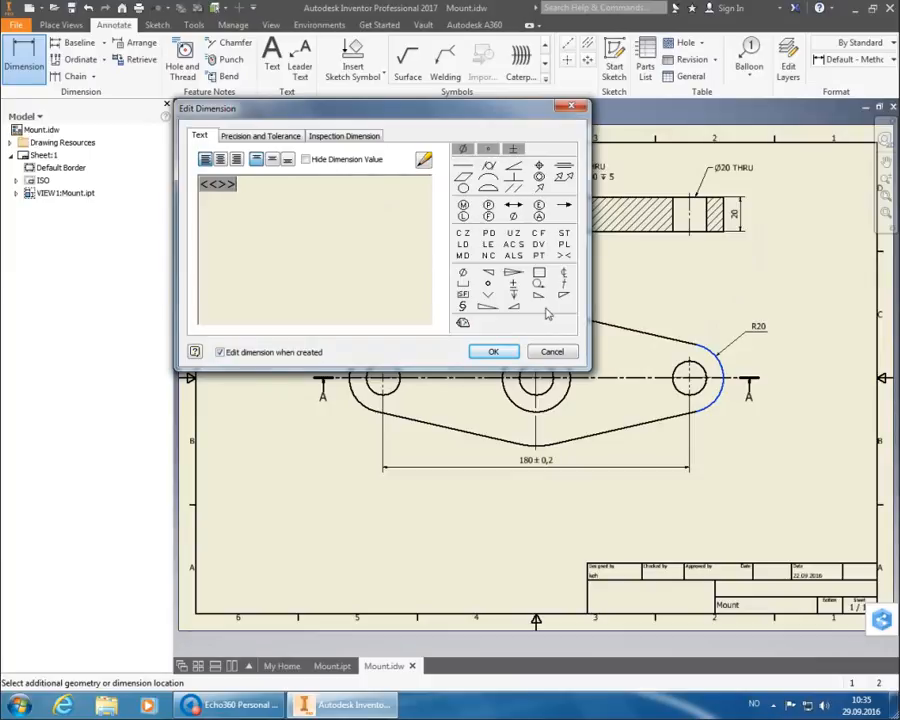
text(Typ))
key(Left)
key(Left)
key(Left)
key(Left)
text((()
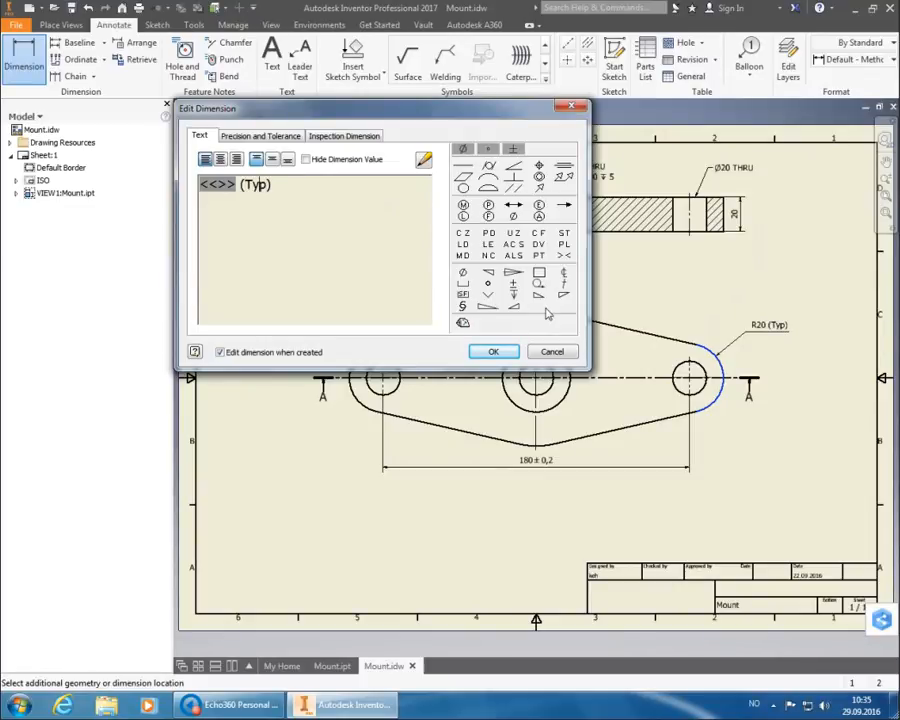
key(shift+Right)
text(YP)
click(506, 354)
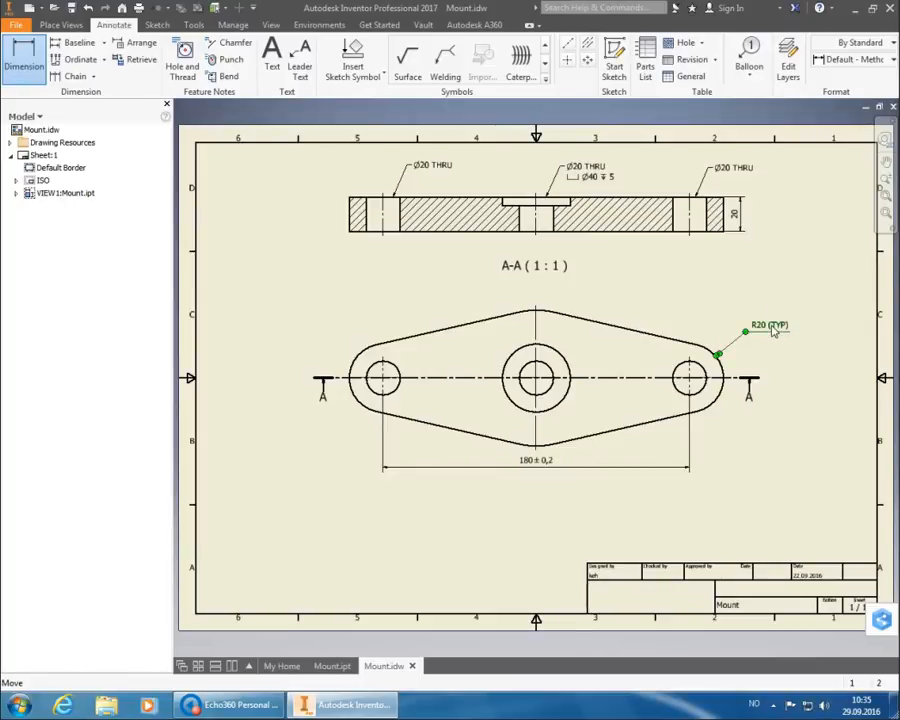
Edit the R20 dimension text to drop the (TYP) suffix.
double_click(718, 353)
key(BackSpace)
key(BackSpace)
key(BackSpace)
key(BackSpace)
key(BackSpace)
key(BackSpace)
click(492, 352)
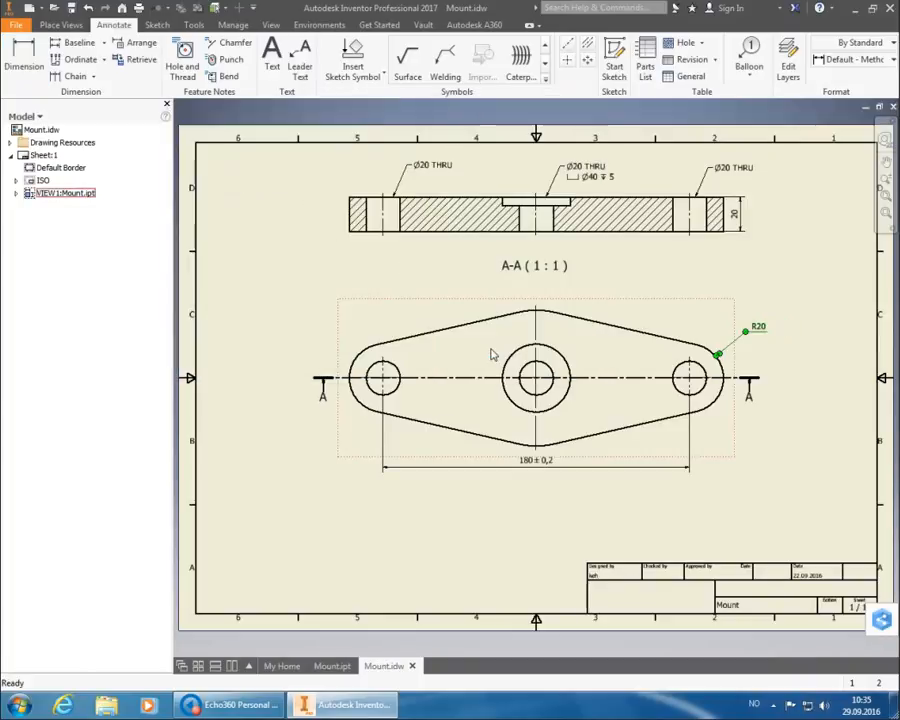
Dimension the plate's top central arc as R40 in the ISO style, placed above the plate.
click(24, 55)
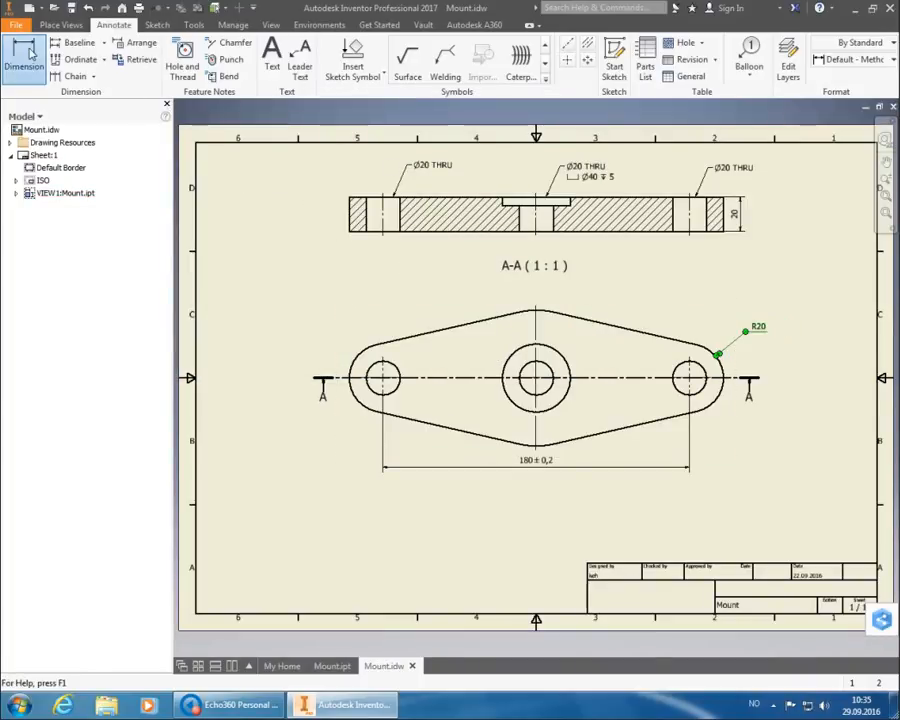
click(845, 59)
click(855, 112)
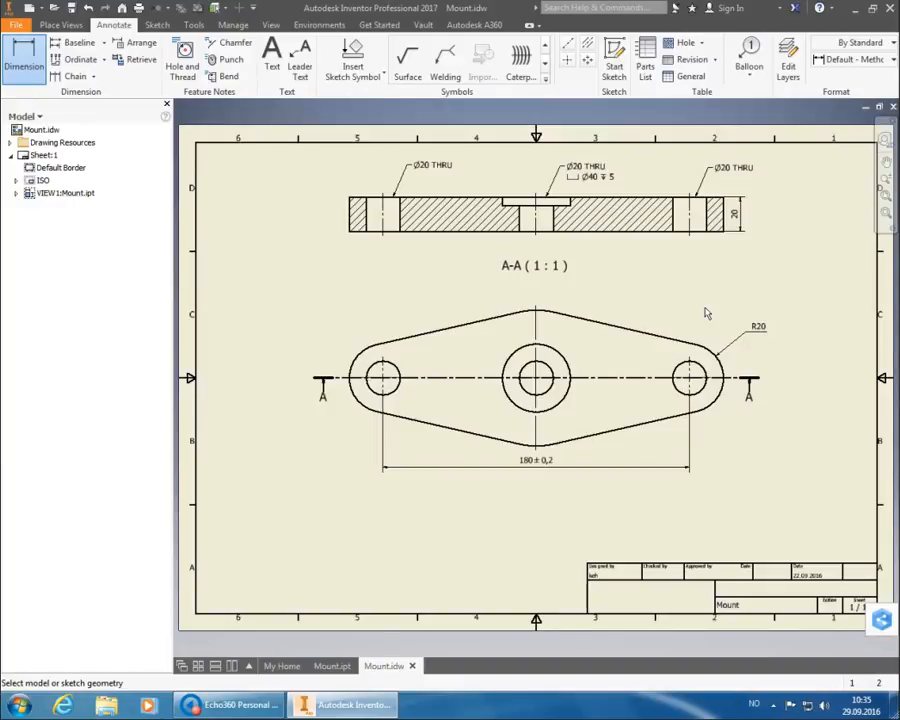
click(545, 316)
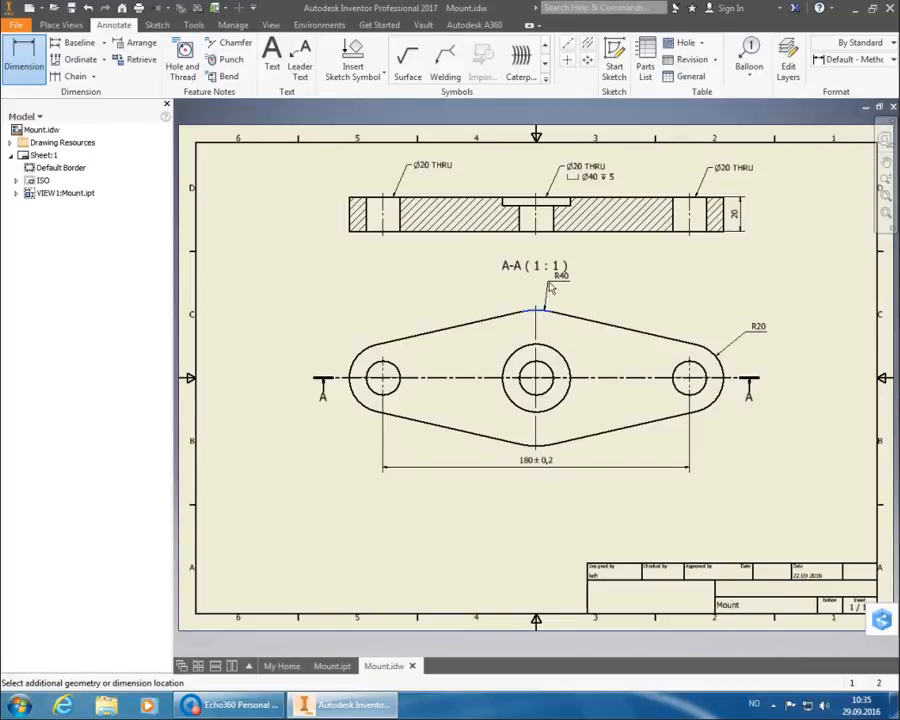
click(553, 298)
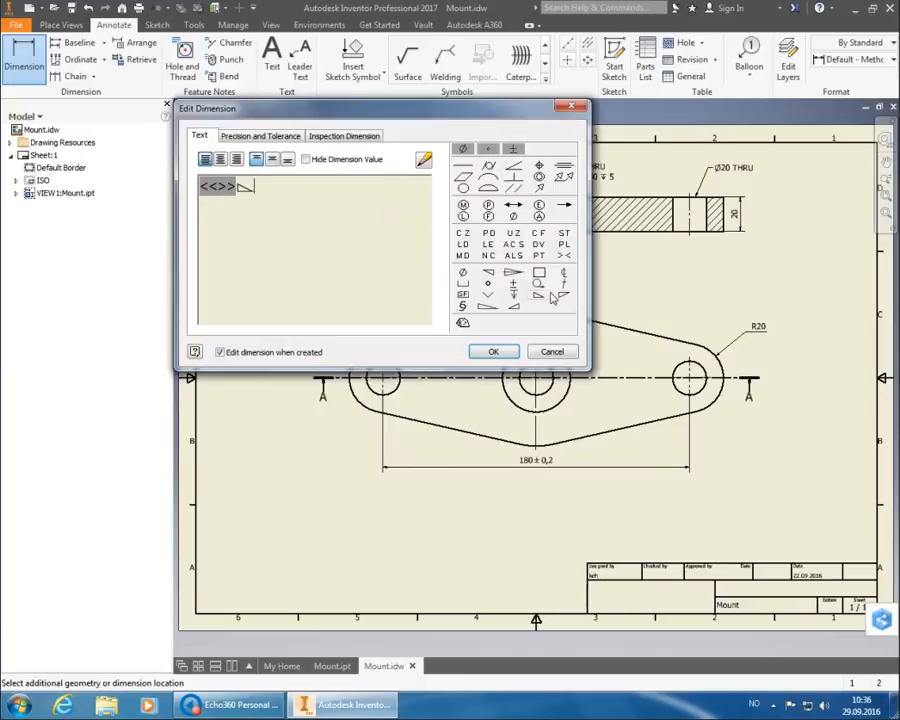
click(500, 351)
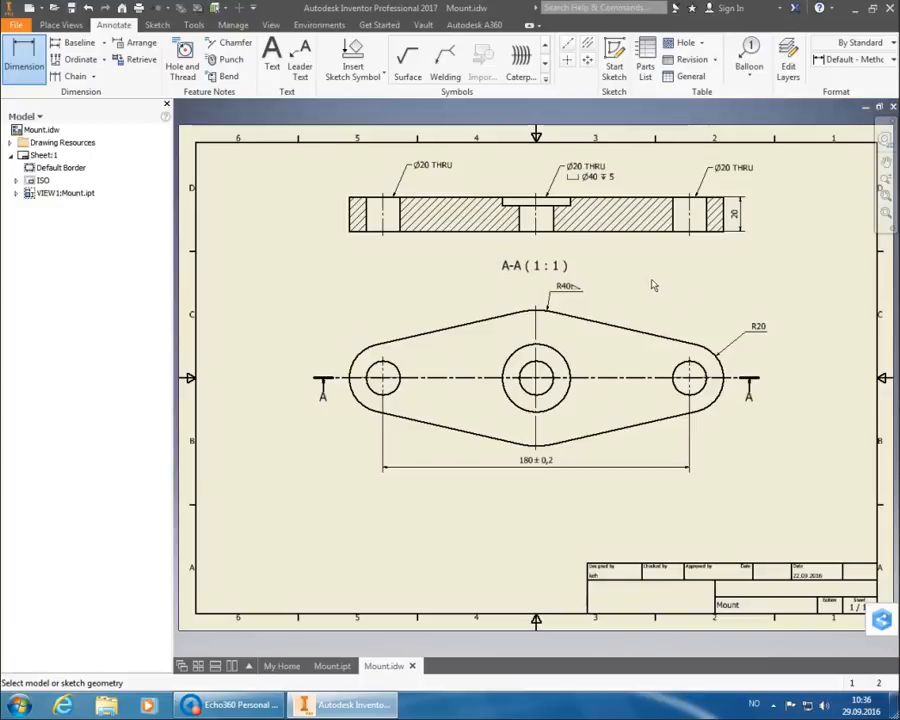
double_click(574, 292)
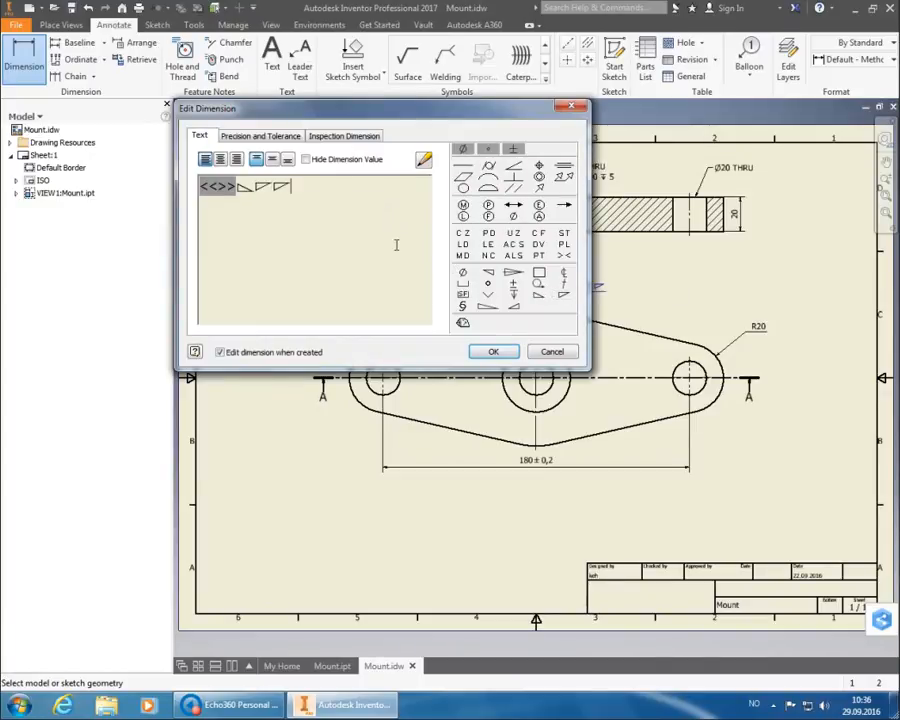
click(494, 352)
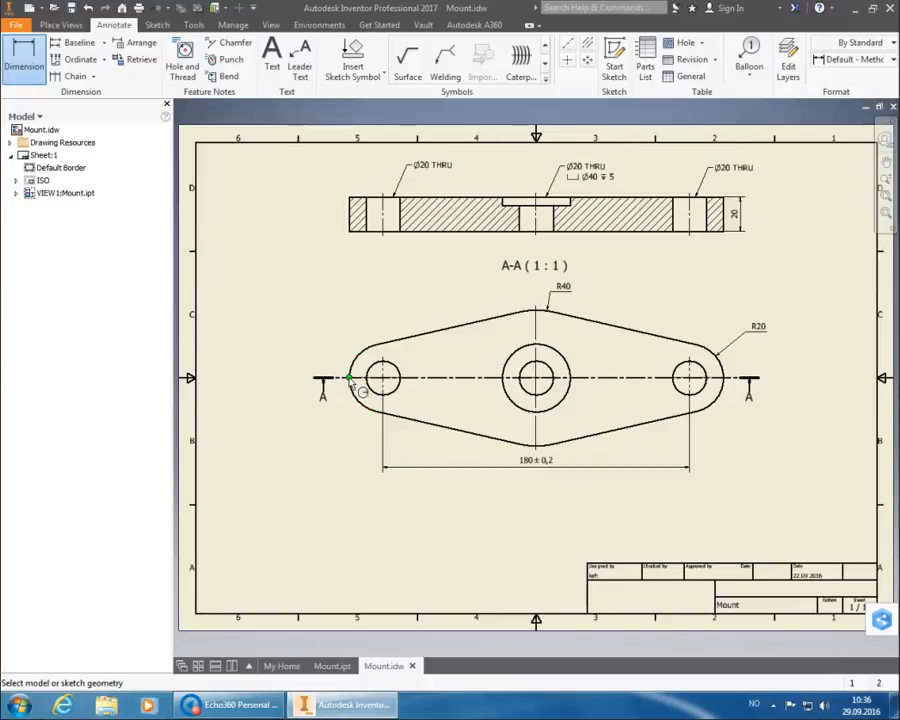
mouse_move(375, 406)
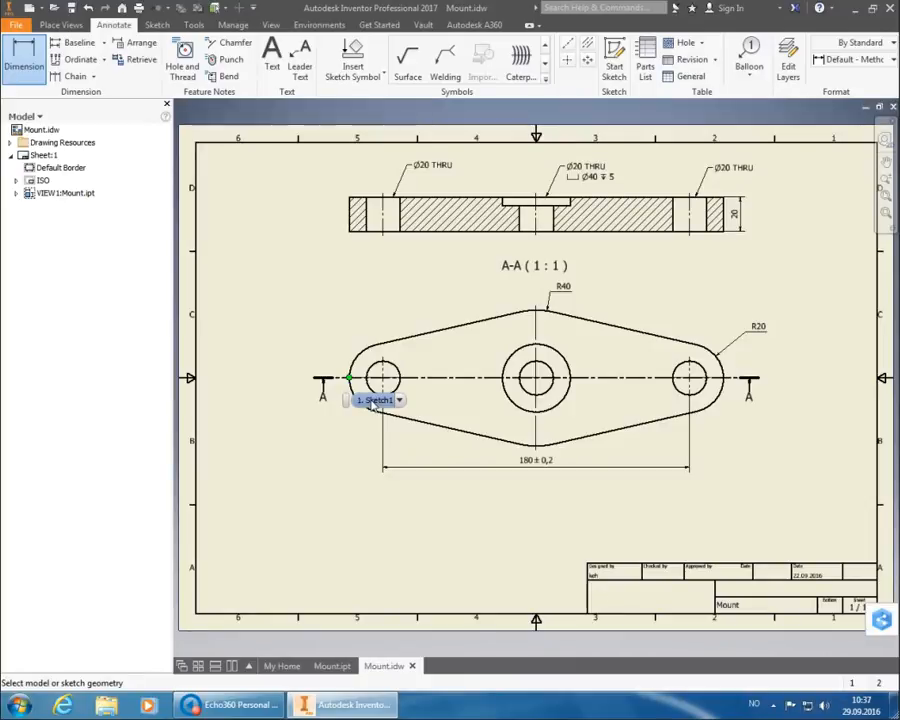
Add the 220 overall length below the part as a reference dimension, shown as (220).
click(372, 401)
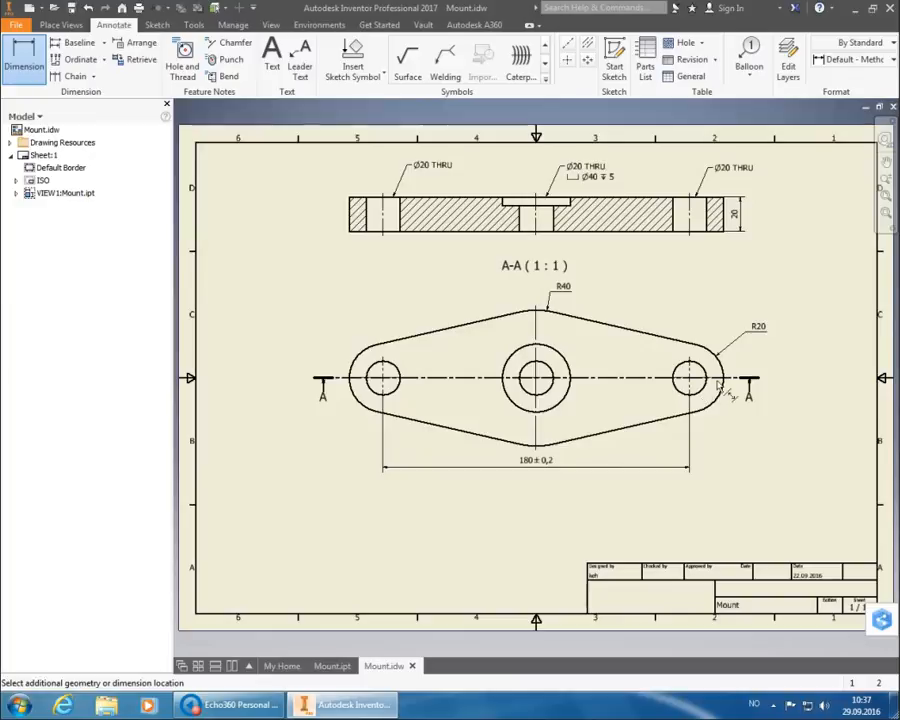
click(720, 392)
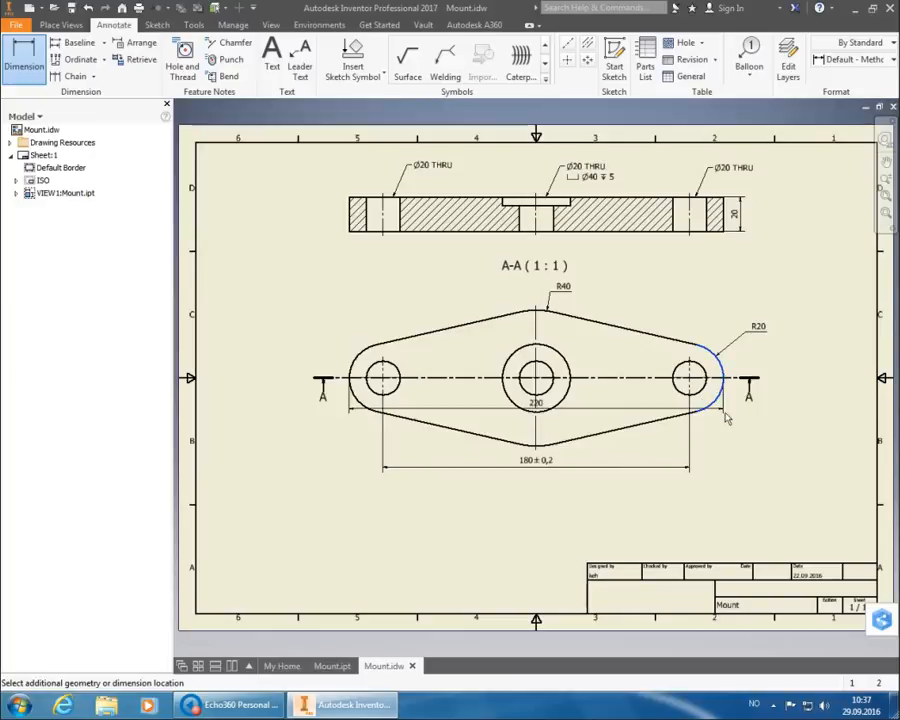
click(716, 492)
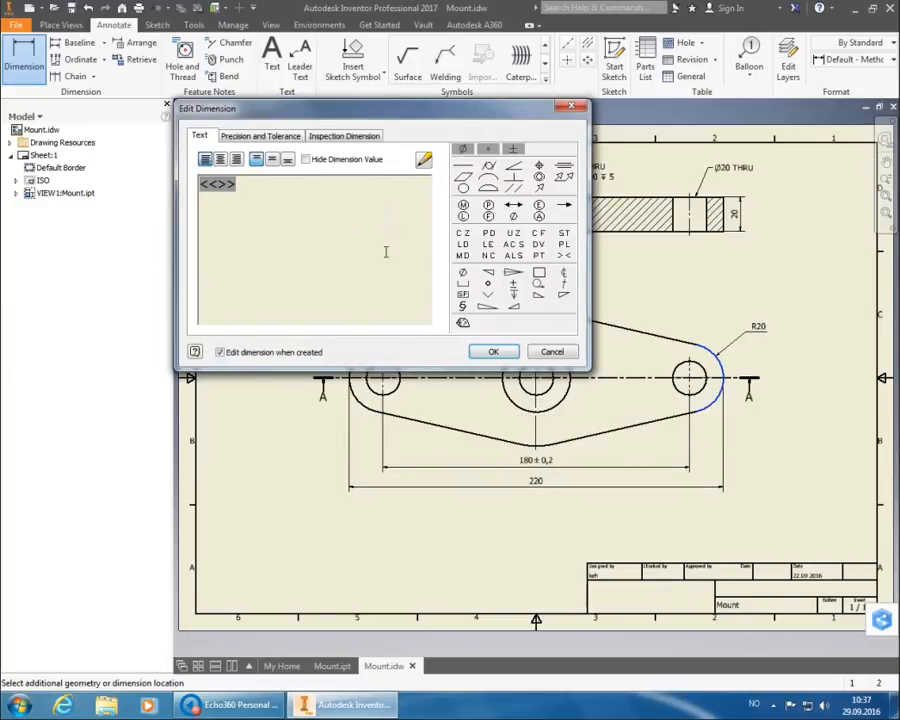
click(276, 144)
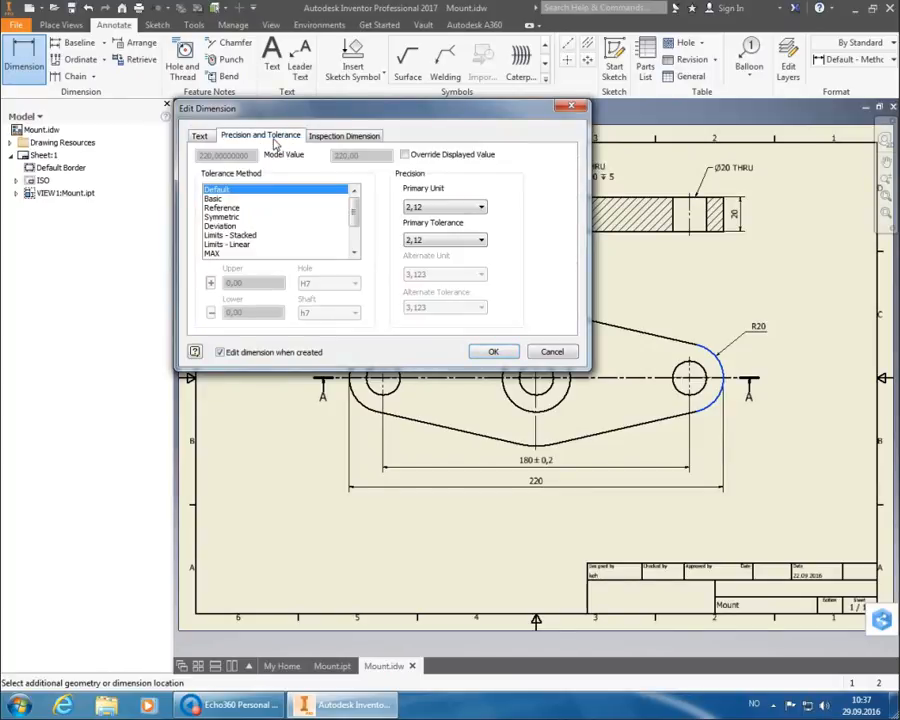
click(240, 208)
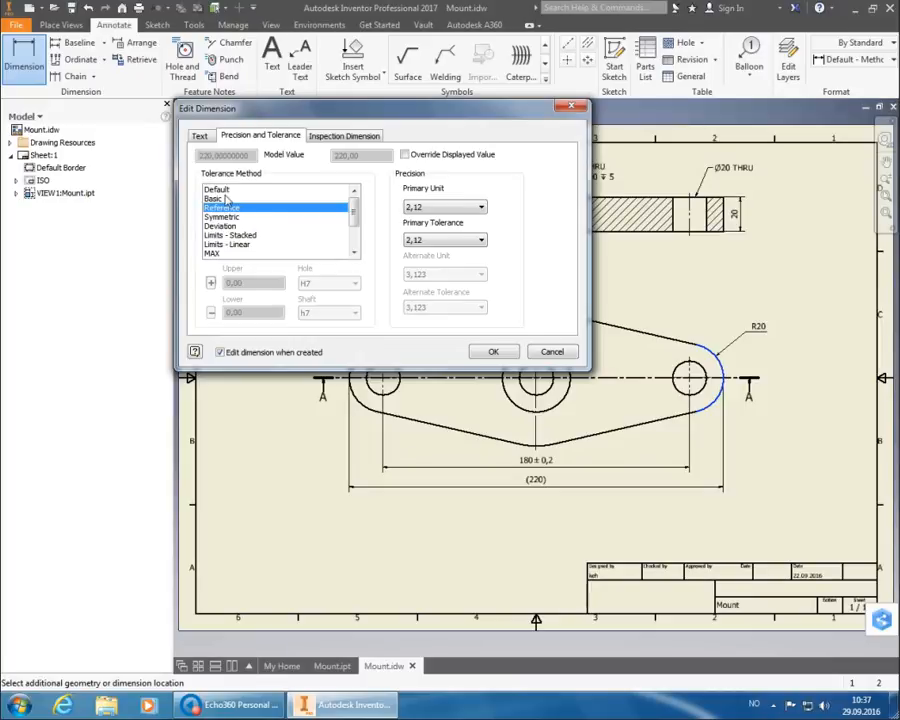
click(497, 352)
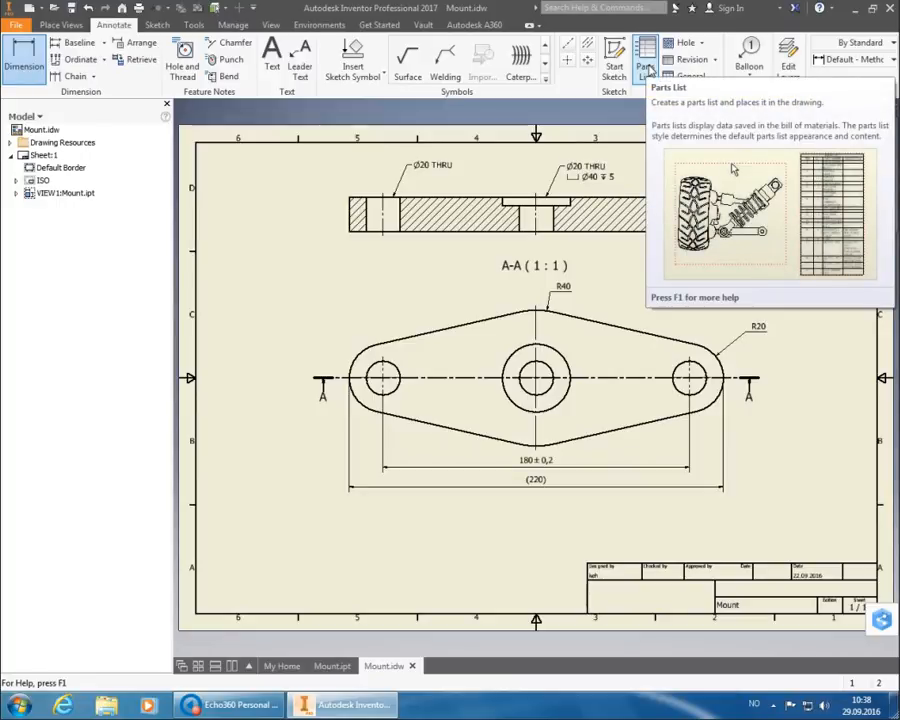
Insert a parts list sourced from the drawing view and place it above the title block.
click(646, 67)
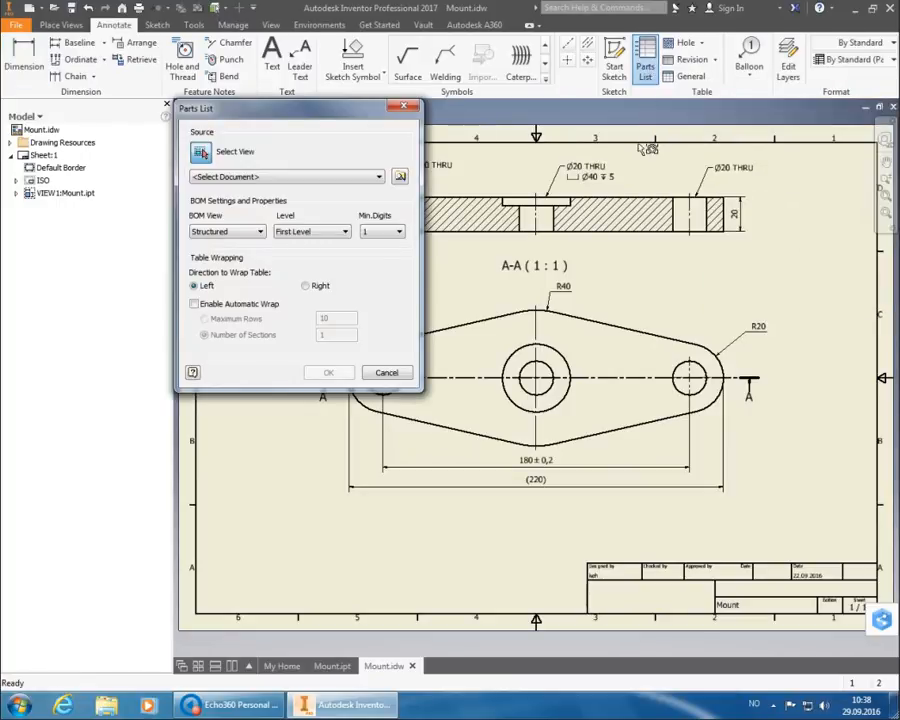
click(633, 313)
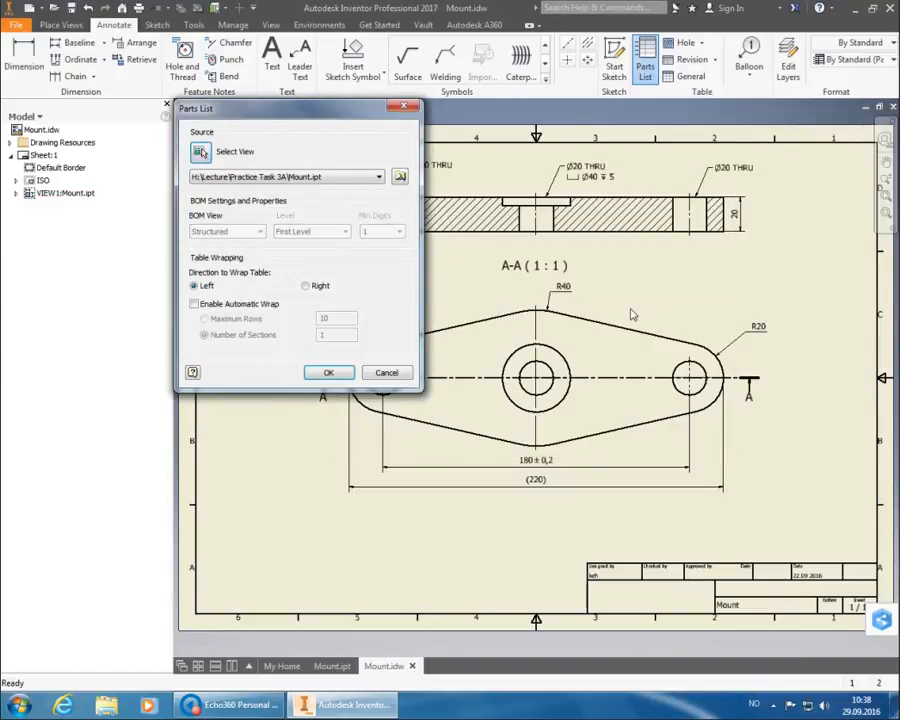
click(330, 373)
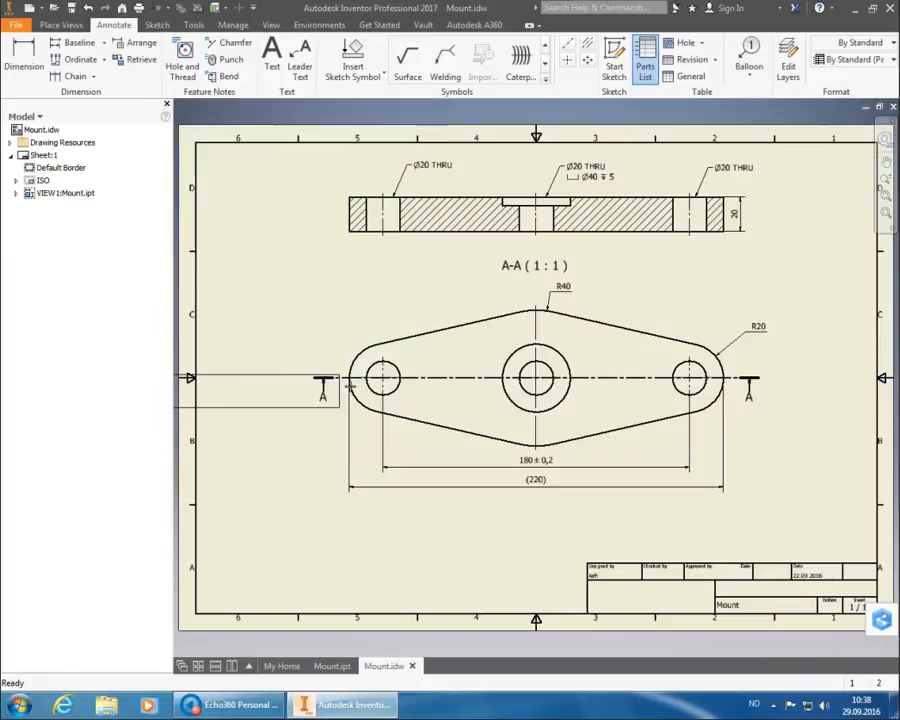
click(885, 534)
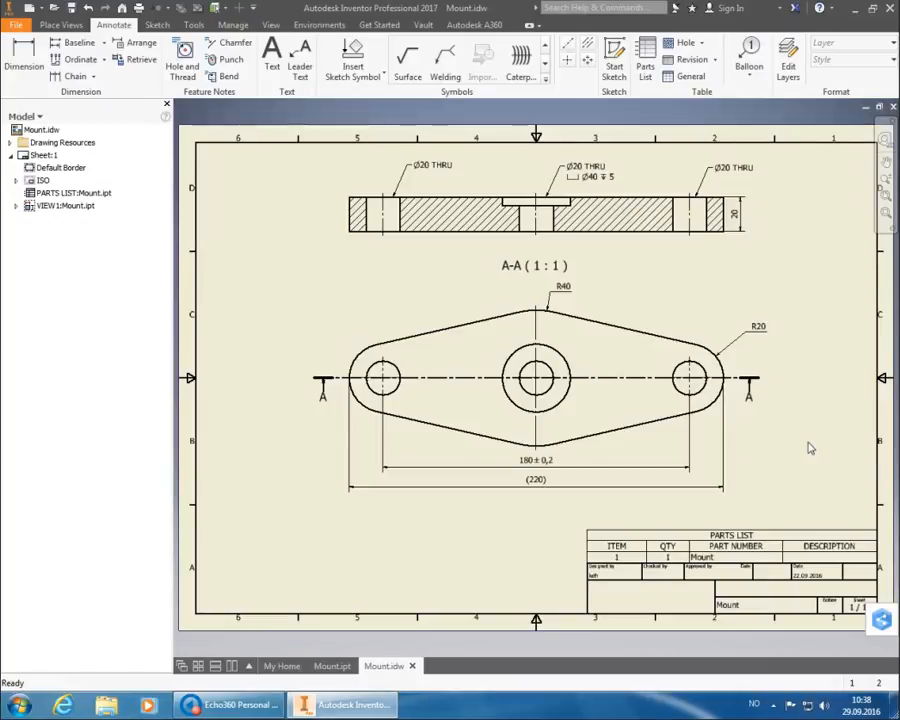
click(745, 543)
Turn off the parts list's PARTS LIST title in its table layout.
double_click(745, 543)
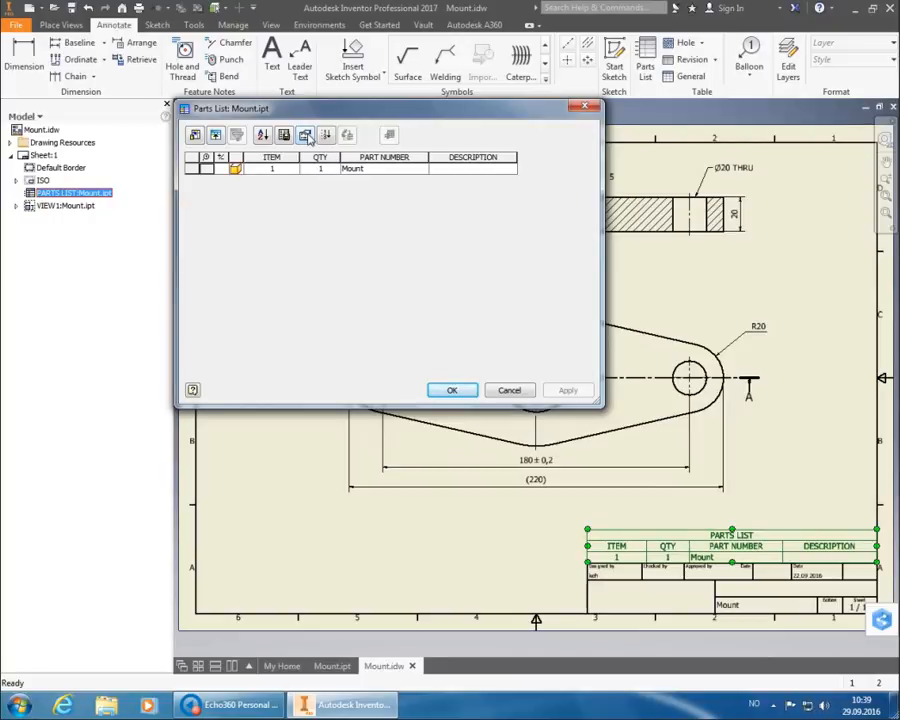
click(306, 135)
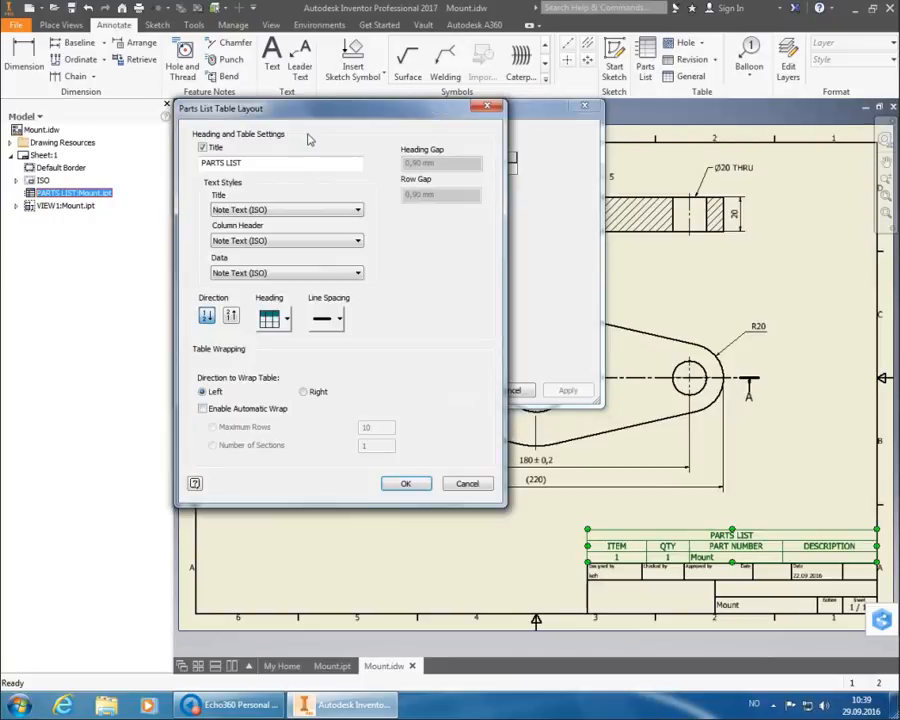
click(202, 148)
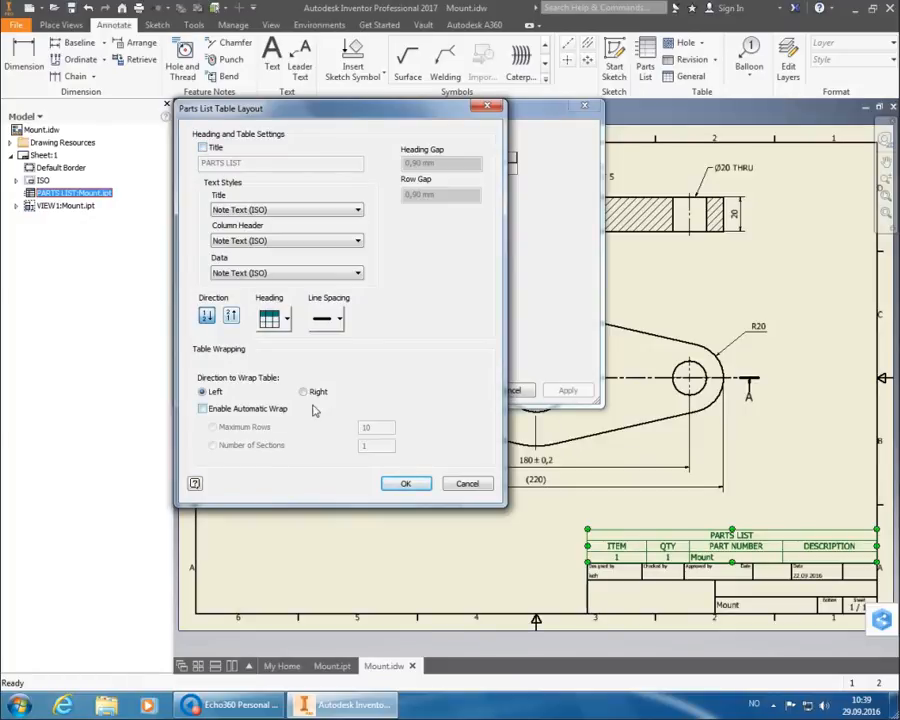
click(408, 483)
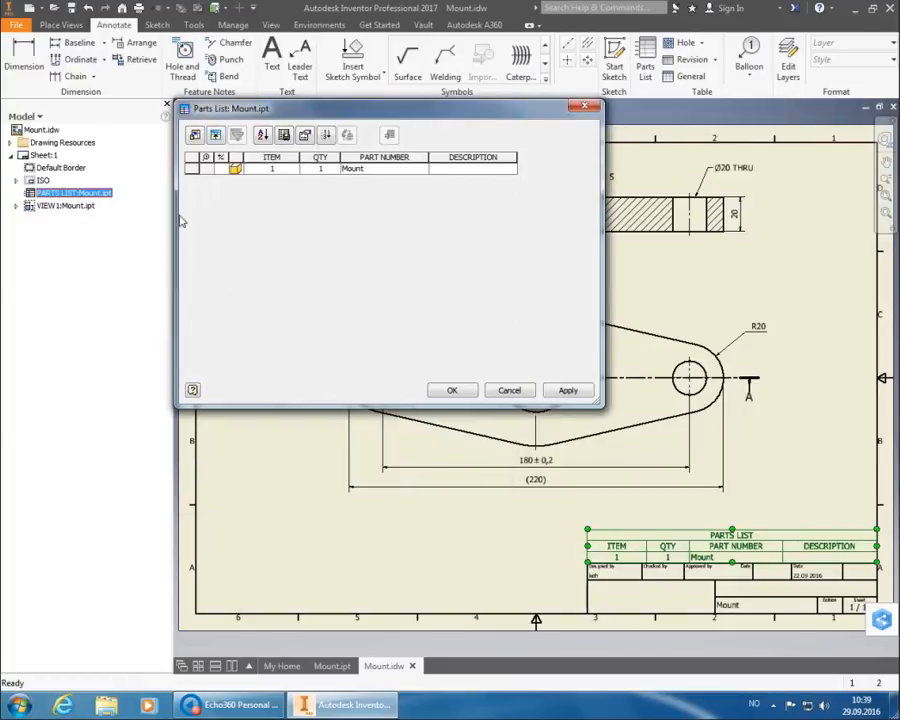
Replace the ITEM, QTY, PART NUMBER and DESCRIPTION columns with a single MATERIAL column.
click(195, 136)
click(465, 181)
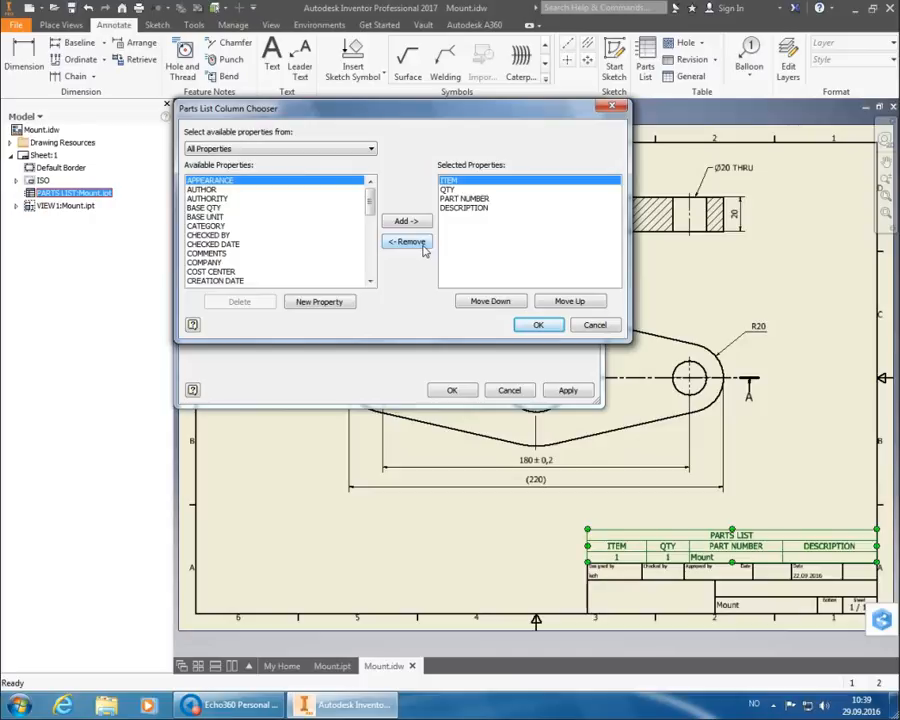
click(423, 247)
click(423, 247)
click(423, 247)
click(423, 247)
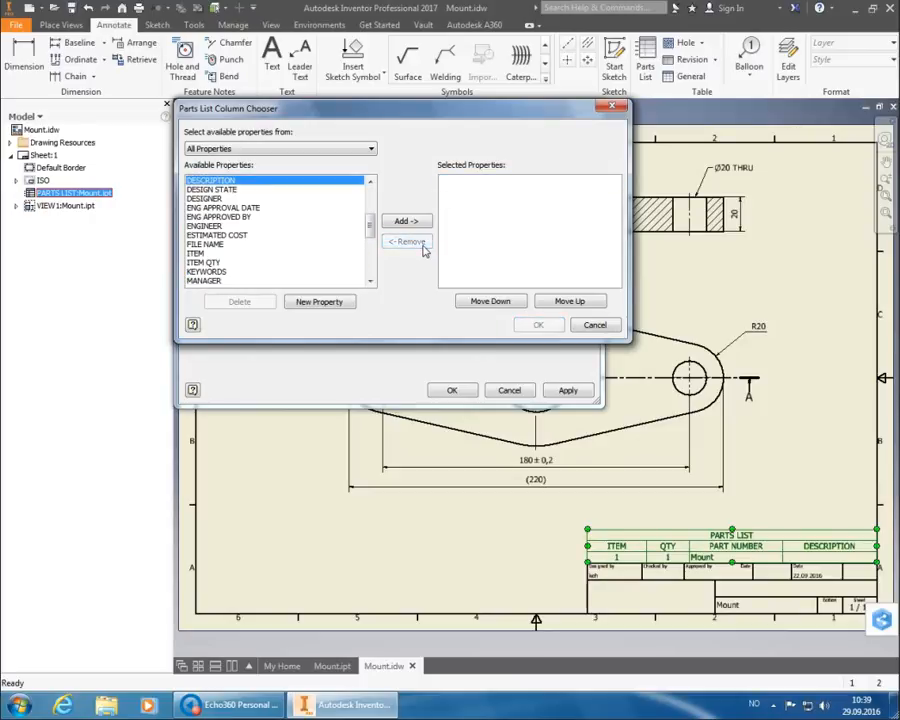
click(286, 263)
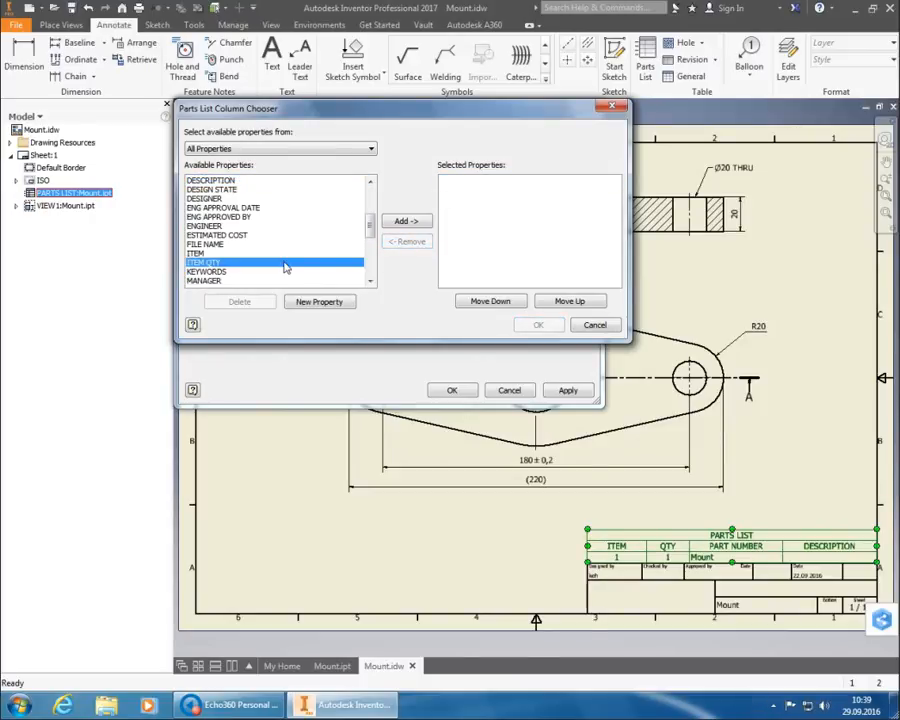
scroll(280, 266, down, 1)
click(271, 272)
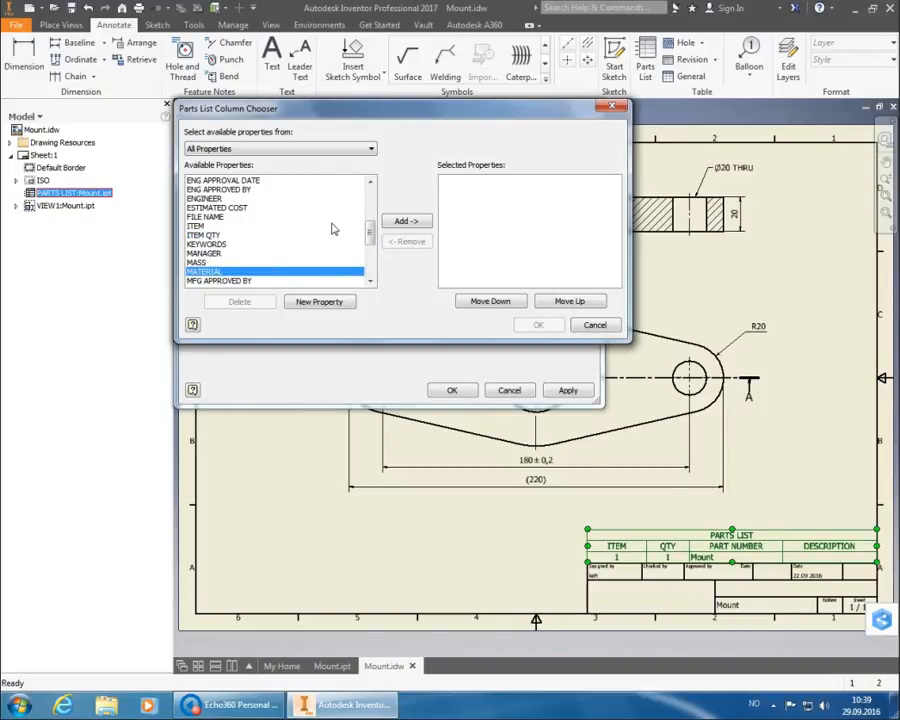
click(408, 227)
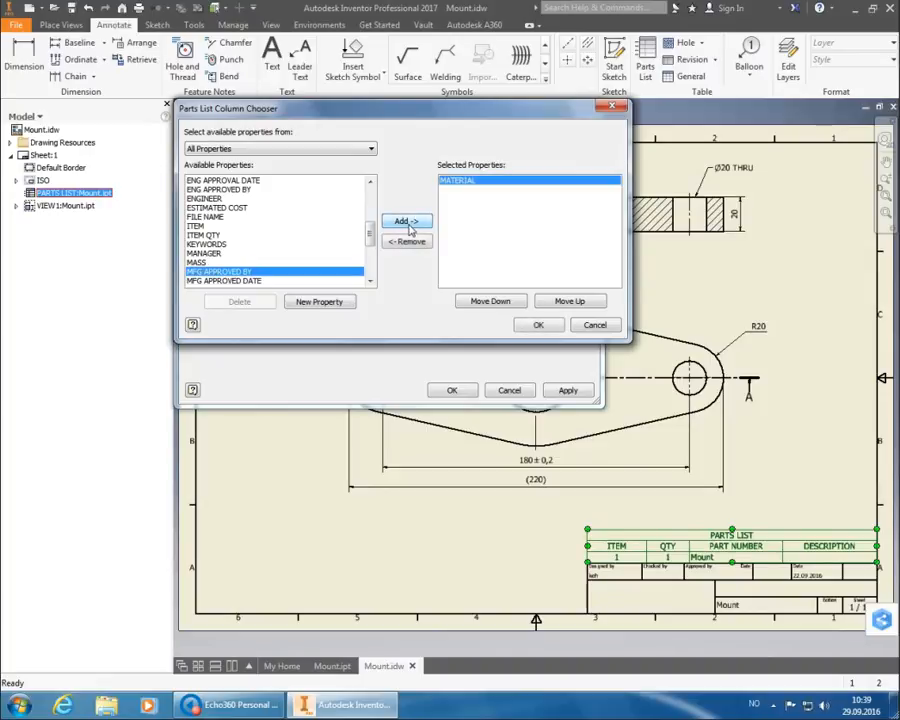
click(537, 327)
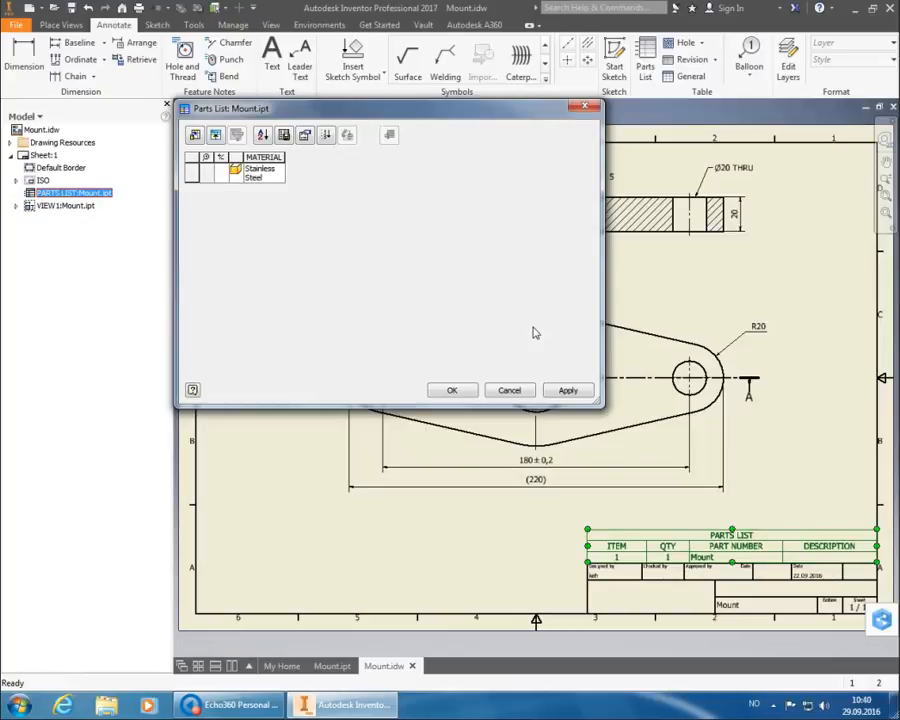
click(452, 390)
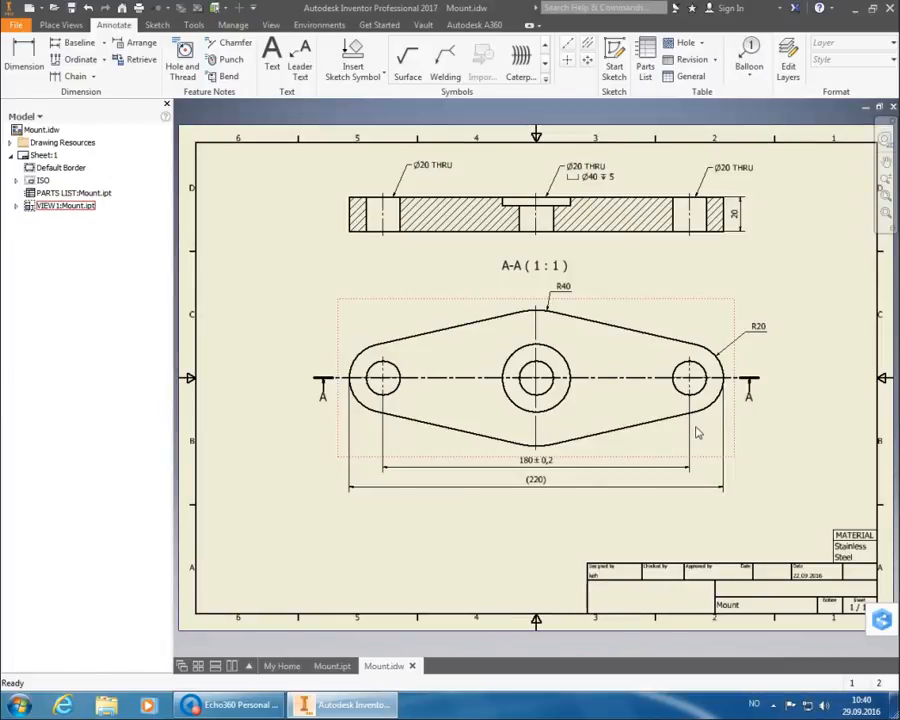
Widen the MATERIAL table slightly and lower it onto the title block's right end.
click(848, 541)
drag(833, 546, 820, 553)
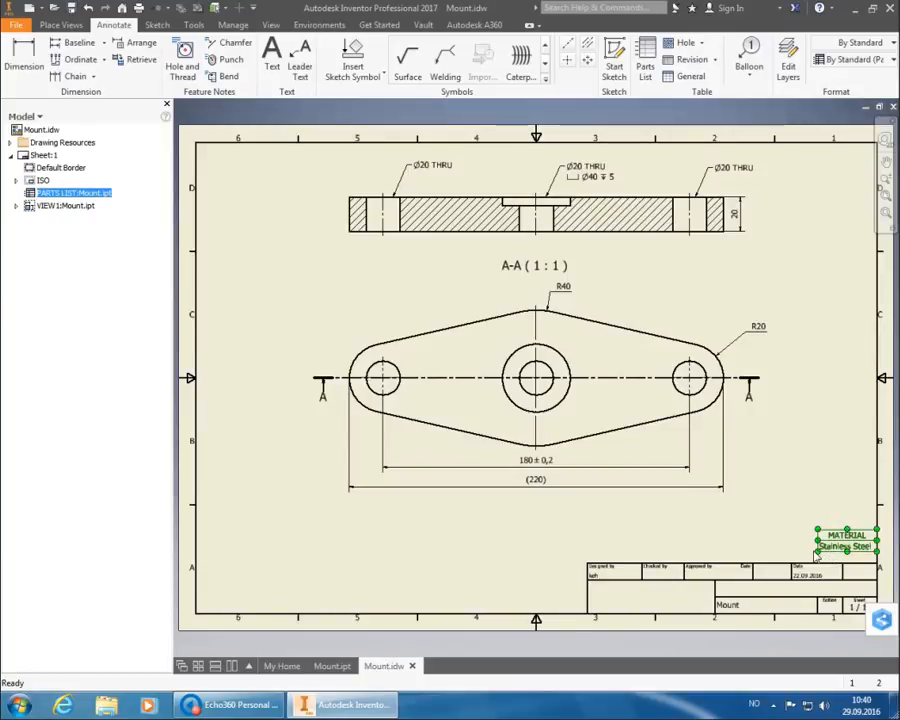
drag(843, 547, 843, 556)
click(821, 492)
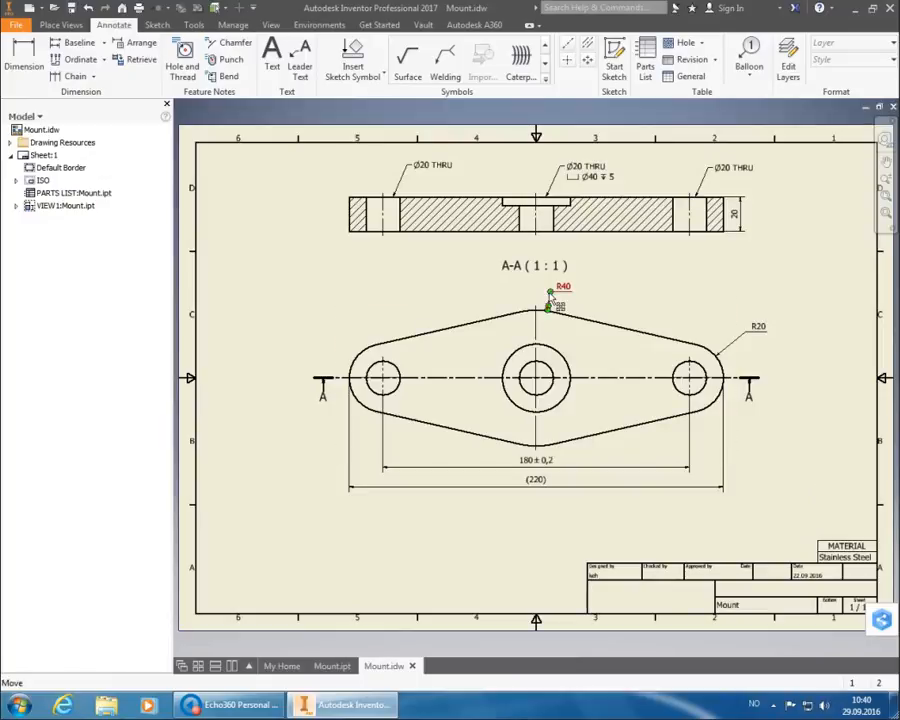
Start a text note above the title block: 'General tolerances & surface finish:' / 'ISO 2768-1: m ISO 2768-2: K'.
click(31, 61)
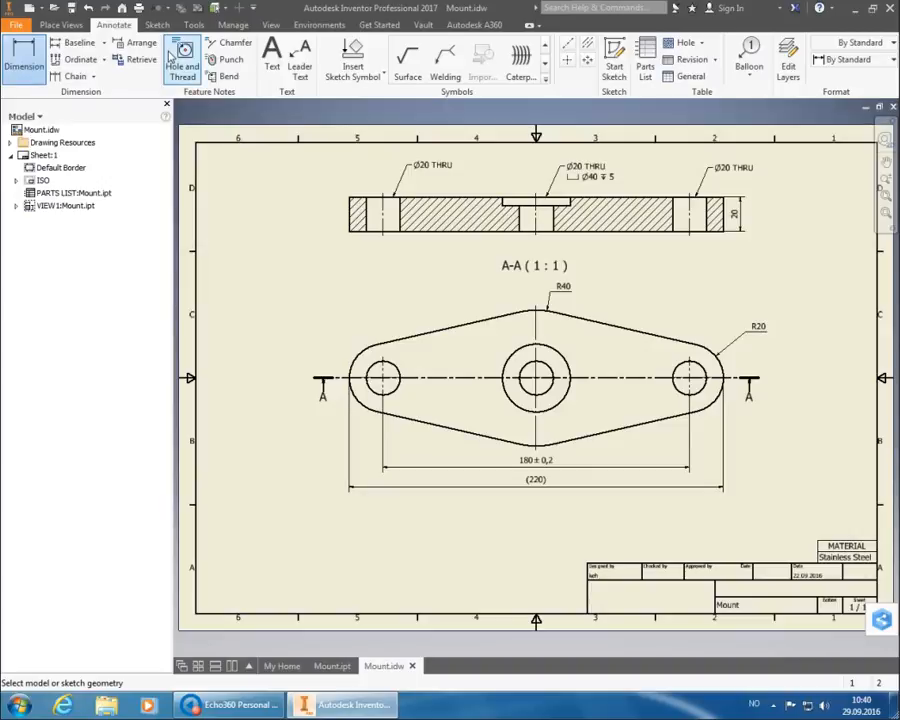
click(272, 62)
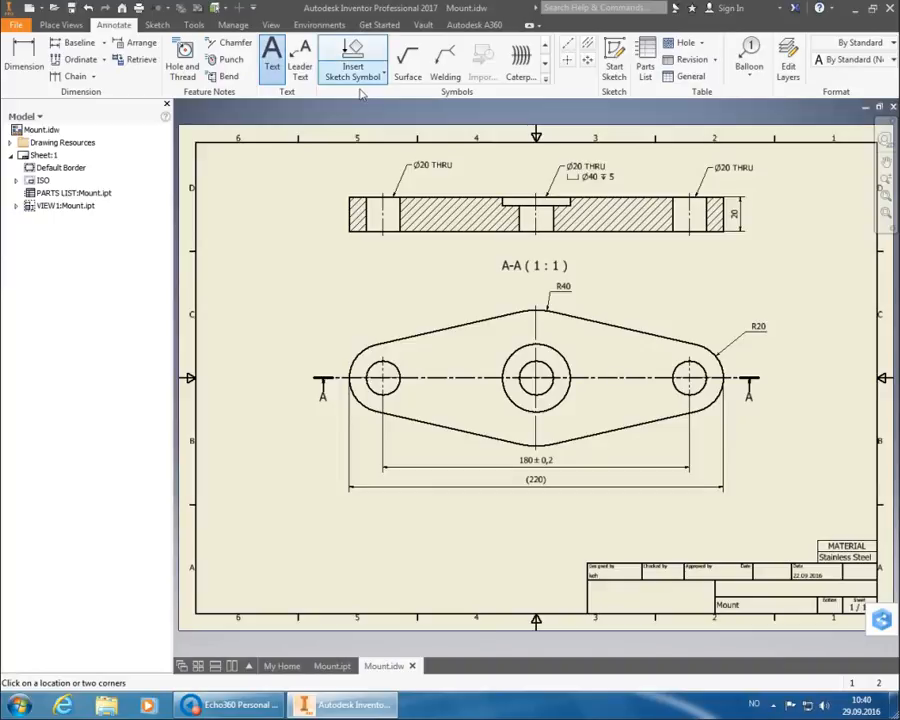
click(613, 519)
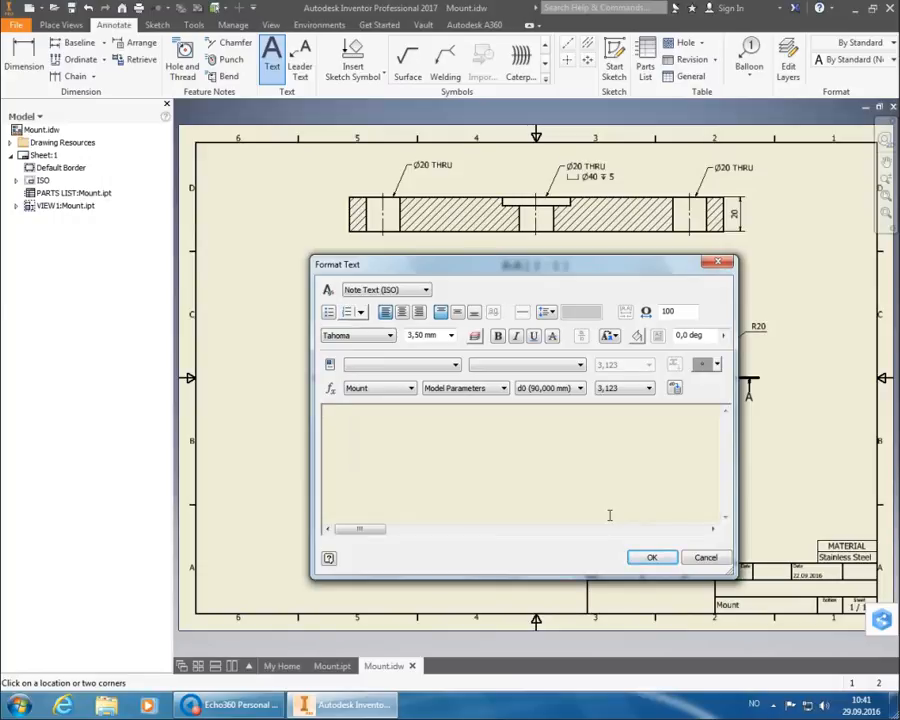
text(General tolerances )
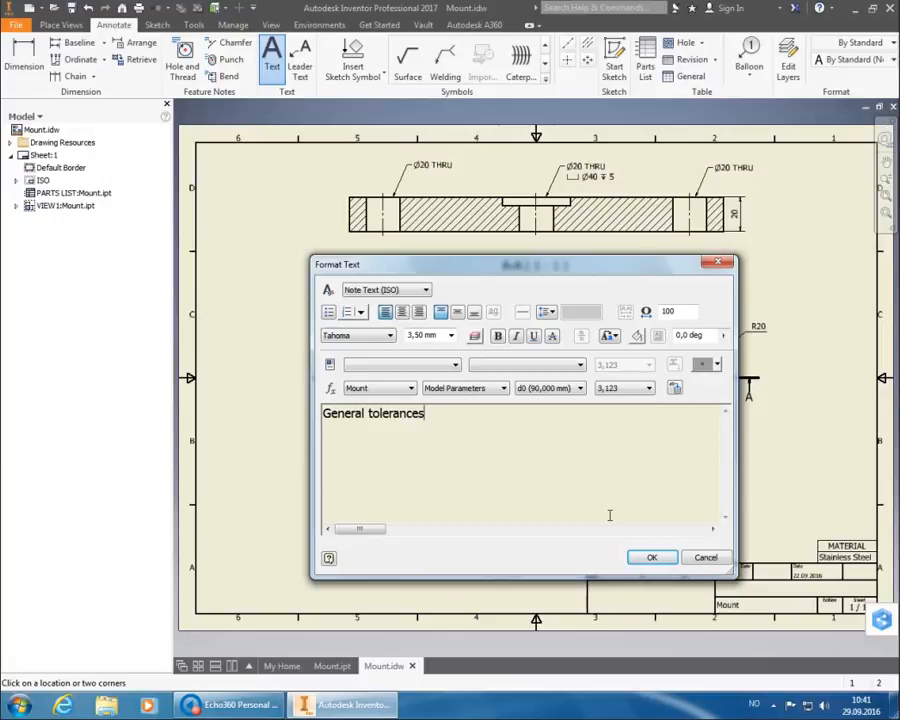
text(& surface finish)
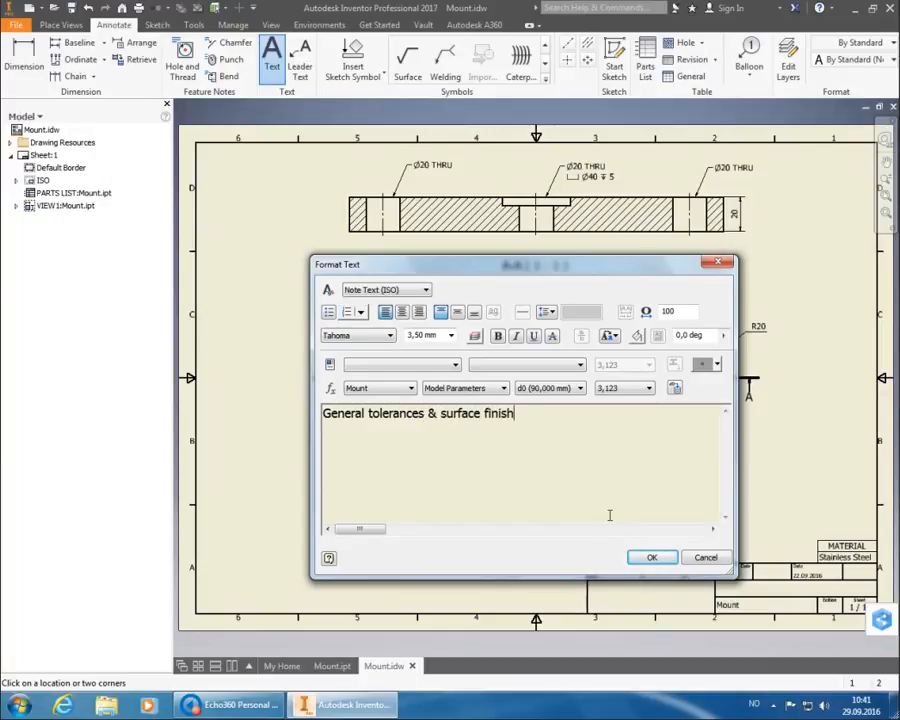
text(:)
key(Return)
text(ISO 2768)
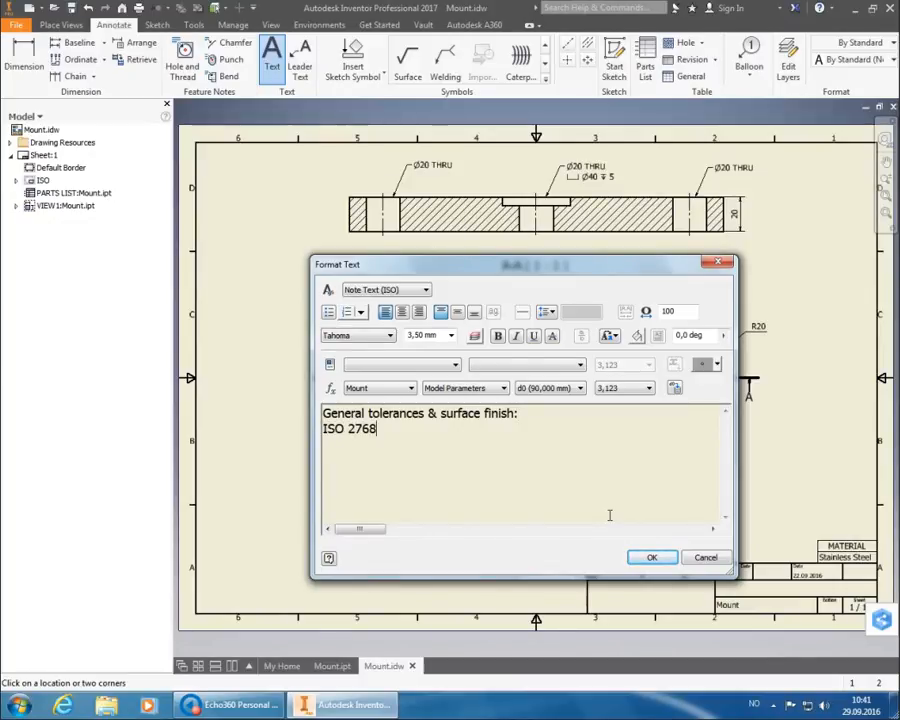
text(-1:)
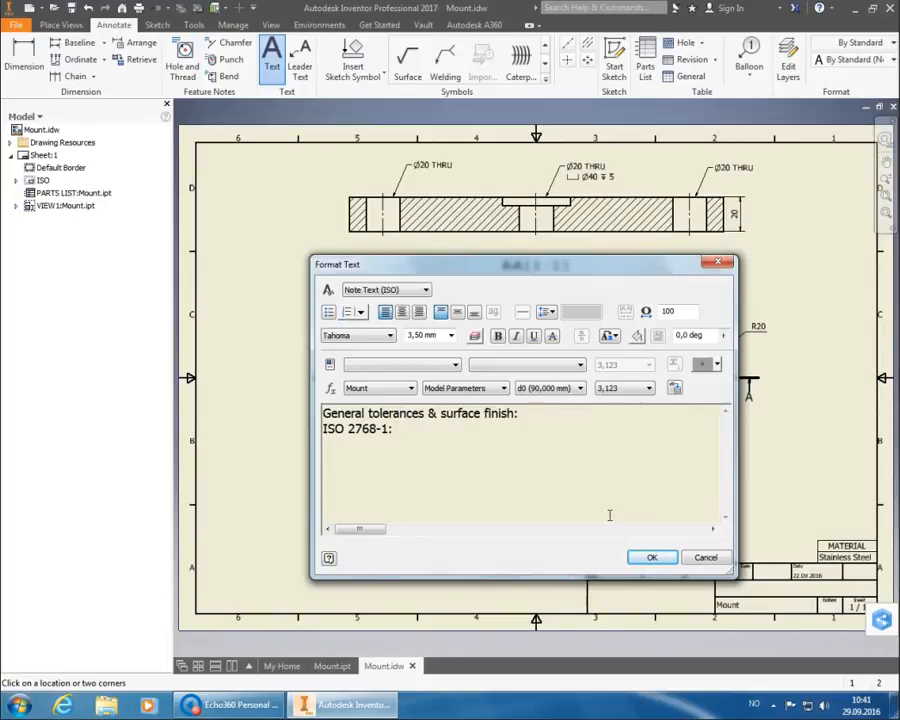
text(m ISO 2768-2:)
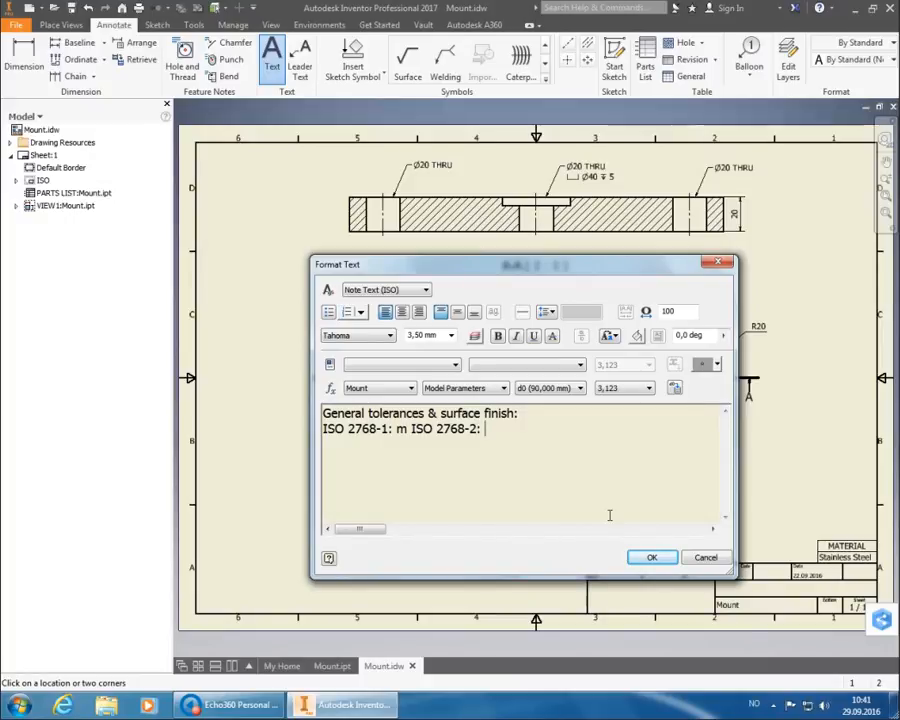
text( K)
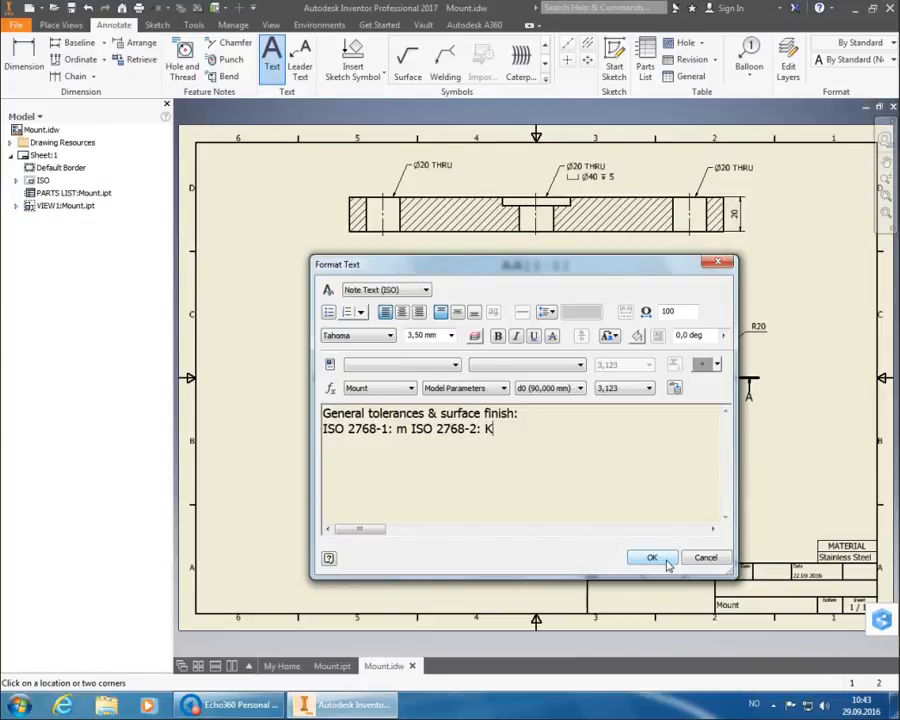
Place the ISO 2768 tolerance note and drag it down just above the title block.
click(652, 558)
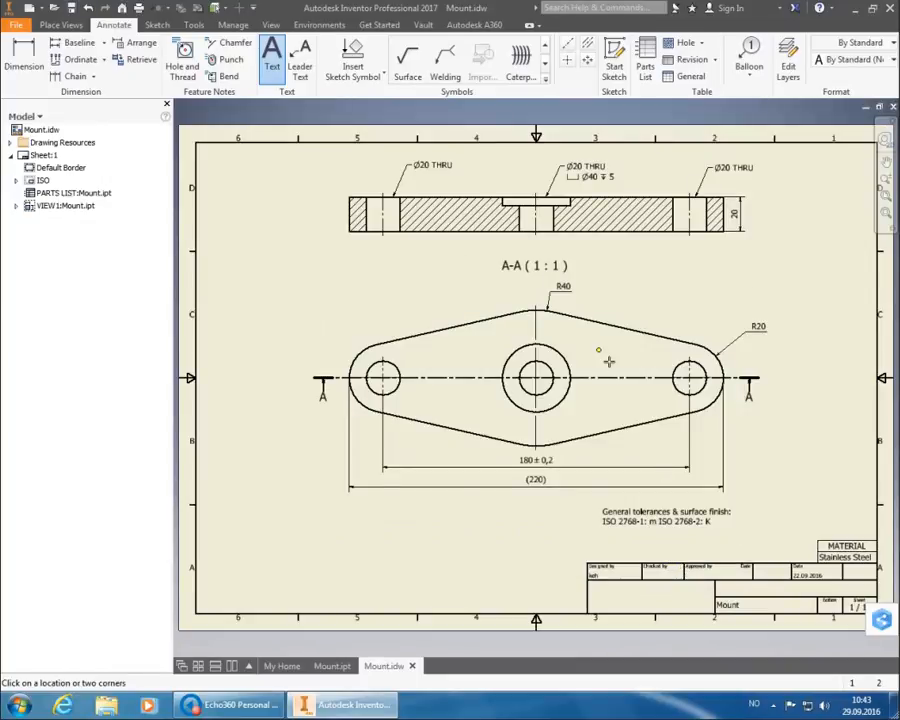
right_click(755, 481)
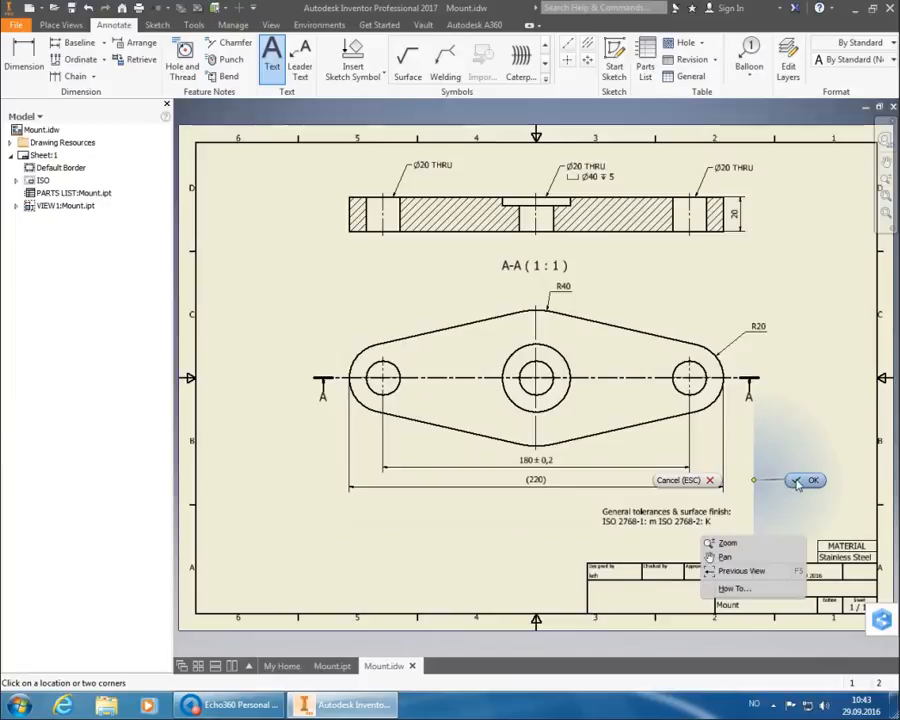
click(806, 480)
click(686, 521)
drag(686, 521, 672, 557)
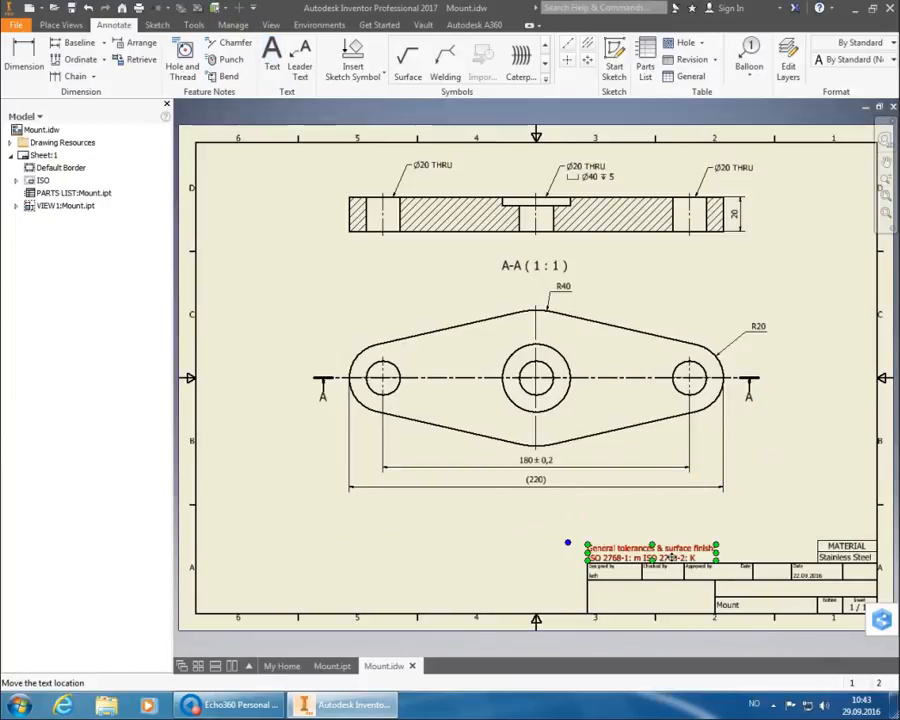
click(753, 528)
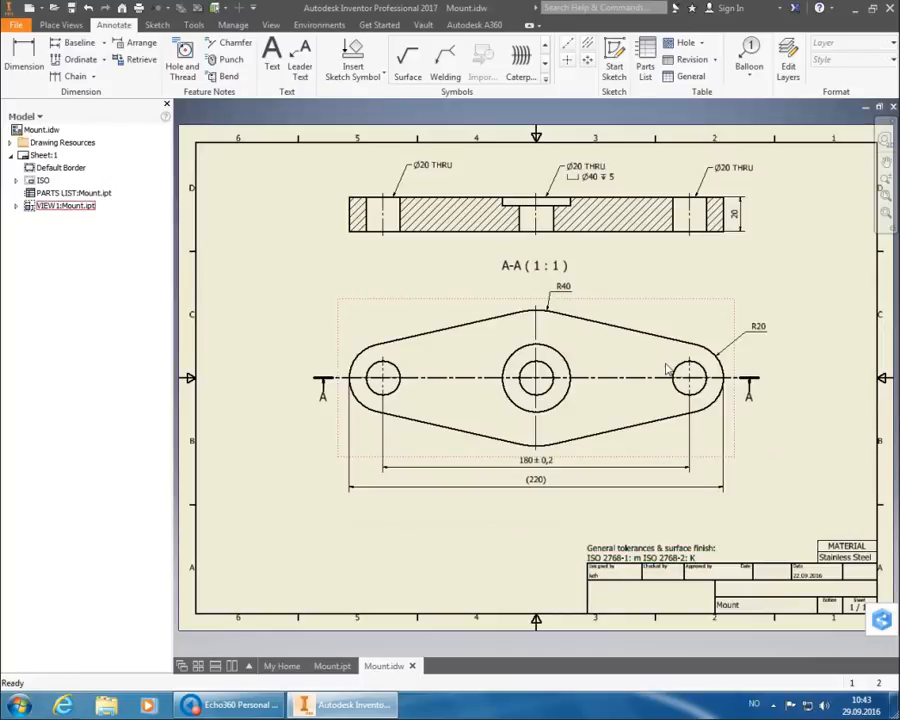
Start a surface texture symbol beside the tolerance note and open its Surface Texture settings.
click(414, 64)
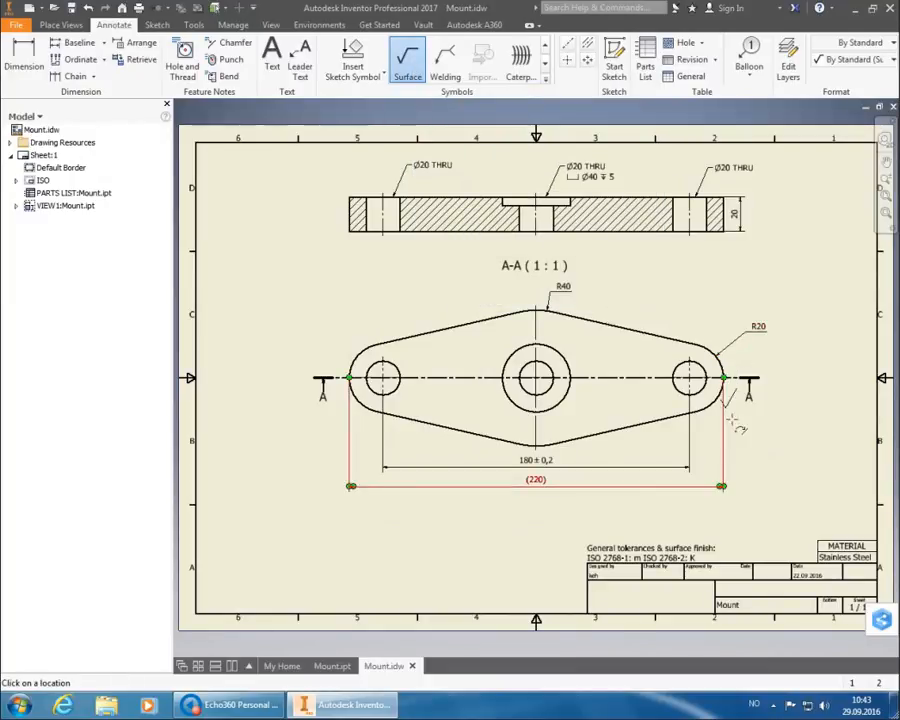
right_click(744, 570)
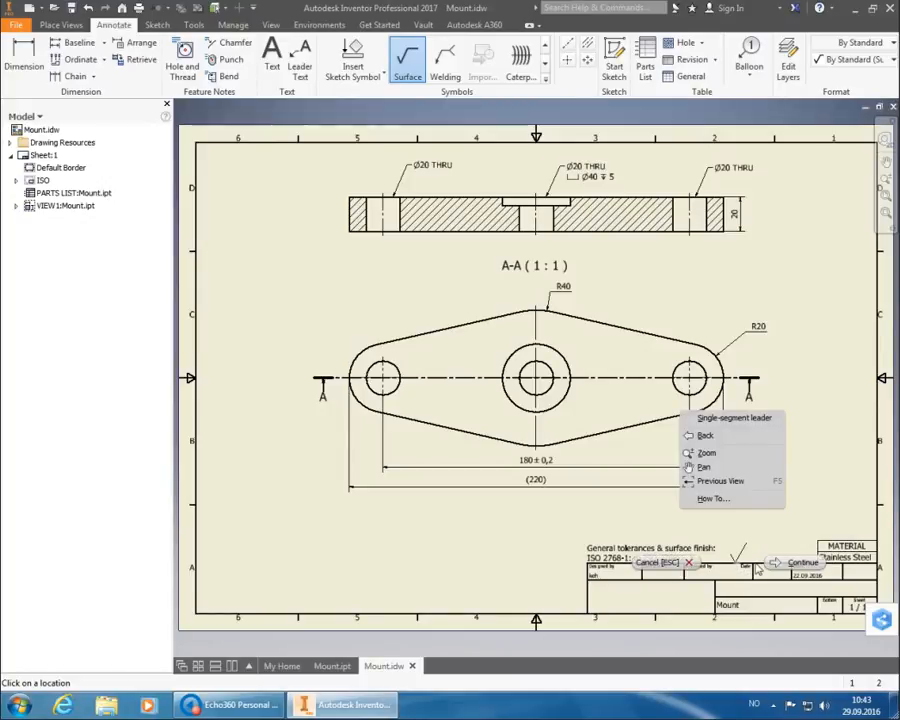
click(790, 563)
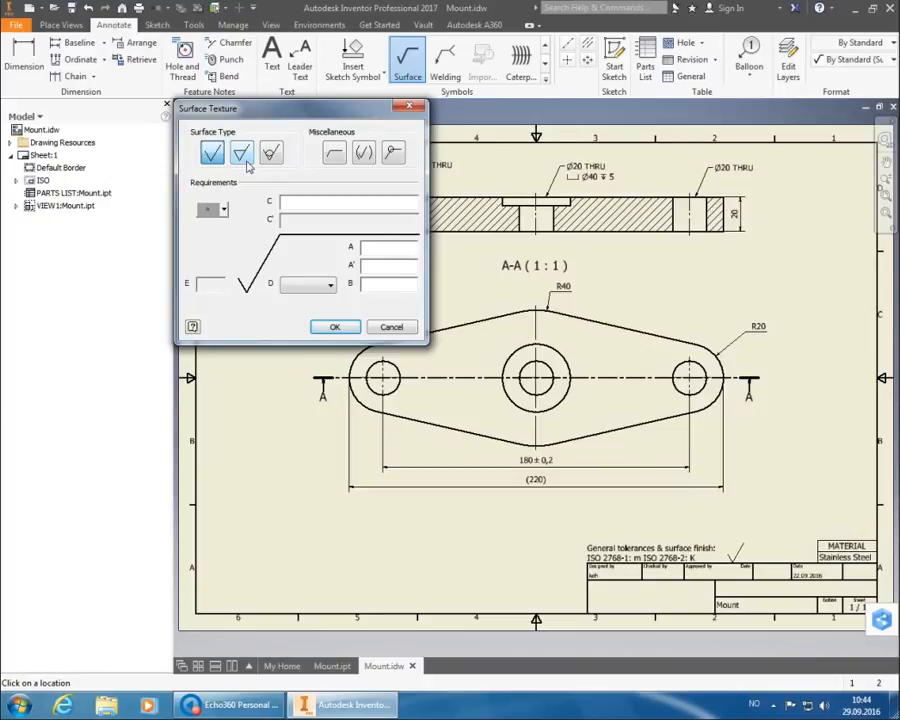
Make the symbol material-removal-required with Ra 6.3, then end the surface command.
click(242, 153)
click(371, 250)
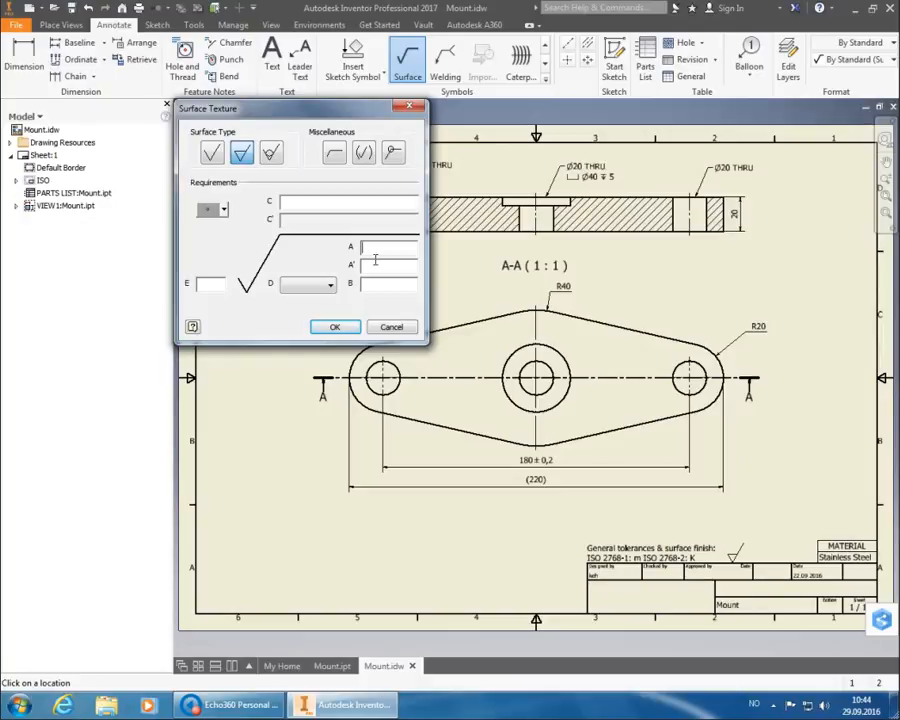
text(Ra 6.3)
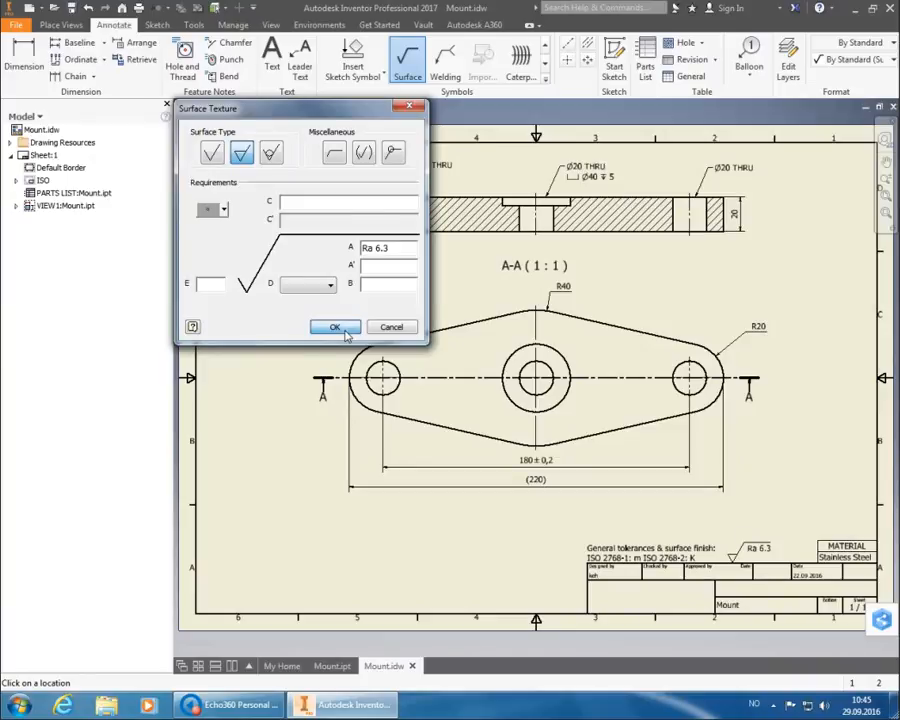
click(336, 328)
right_click(748, 420)
key(Escape)
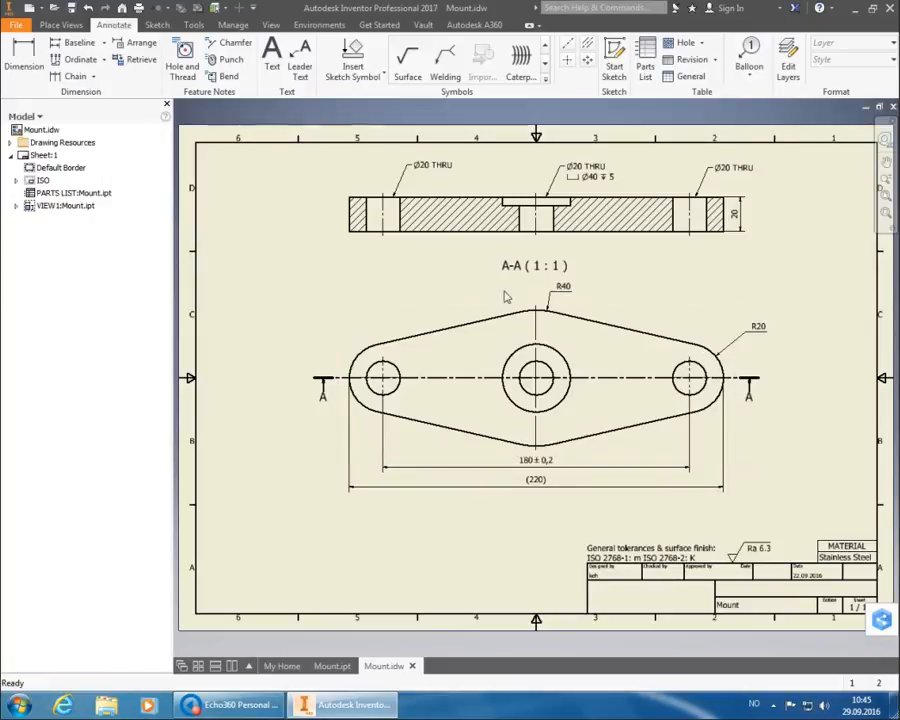
Add a 'Notes: 1. Break sharp edges, 0.2 x 45°' note in the sheet's lower-left corner.
click(272, 58)
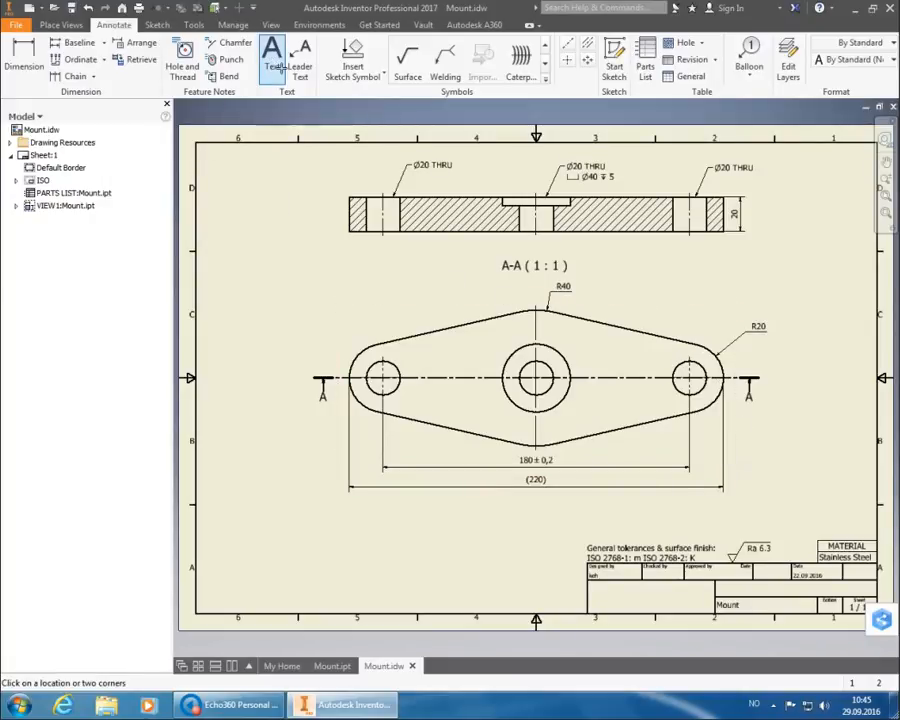
click(227, 580)
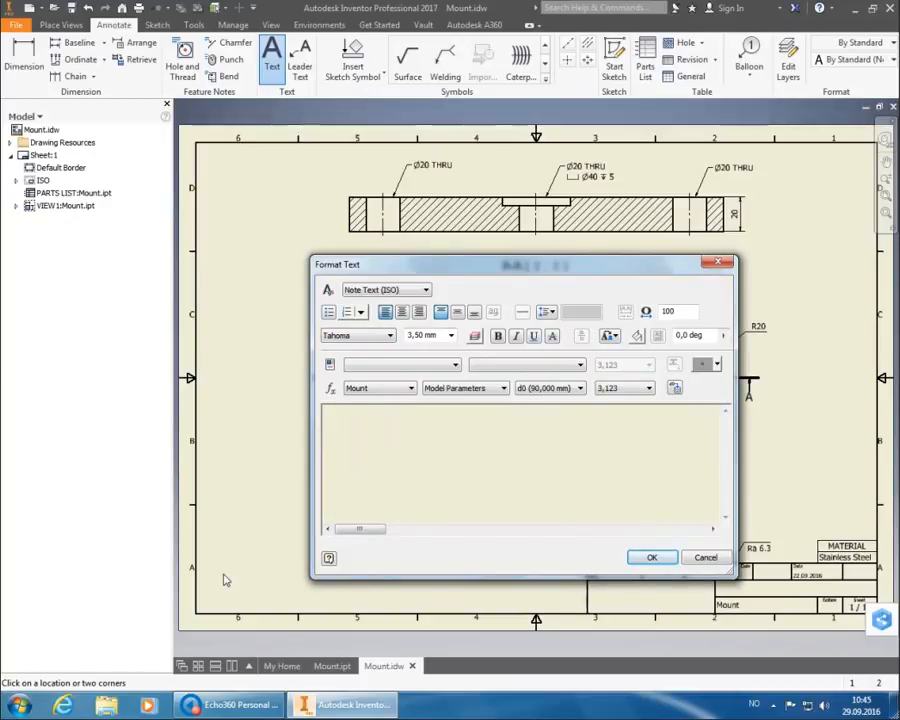
text(Notes:)
key(Return)
text(0)
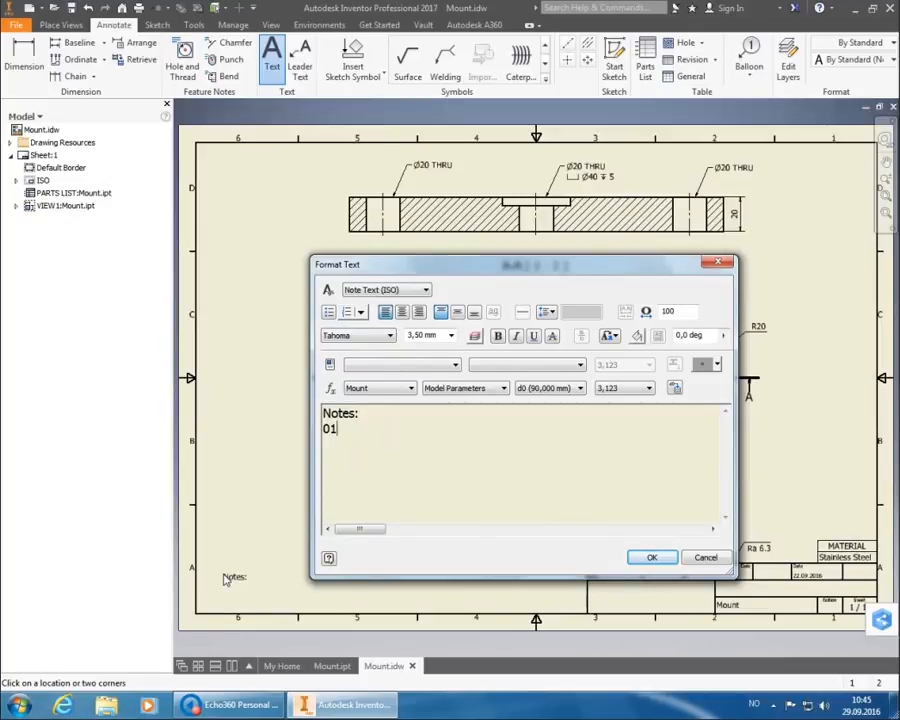
key(BackSpace)
text(1. Brea)
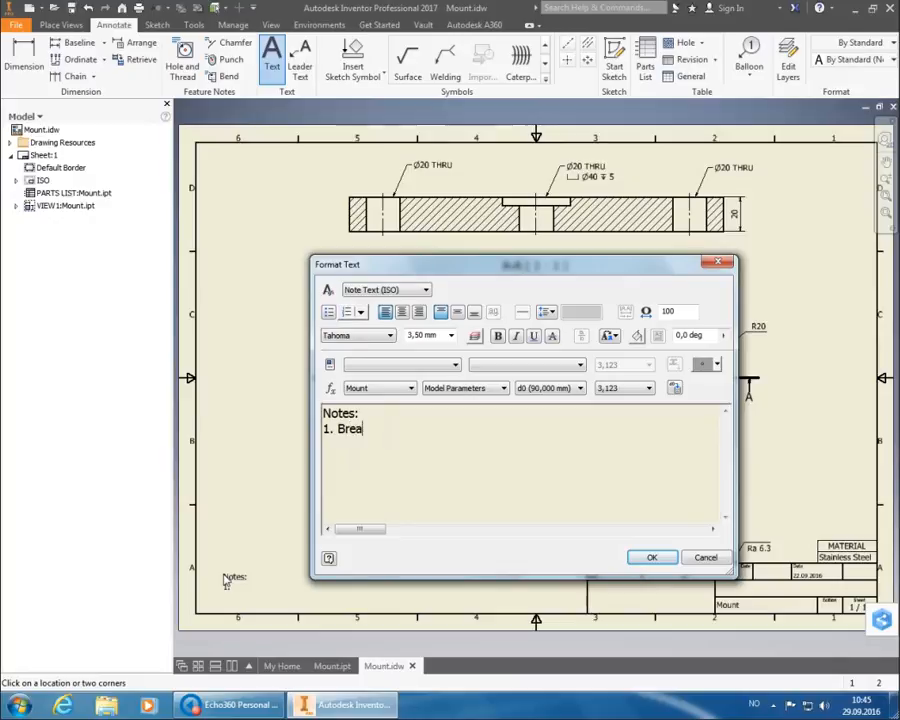
text(k sharp ed)
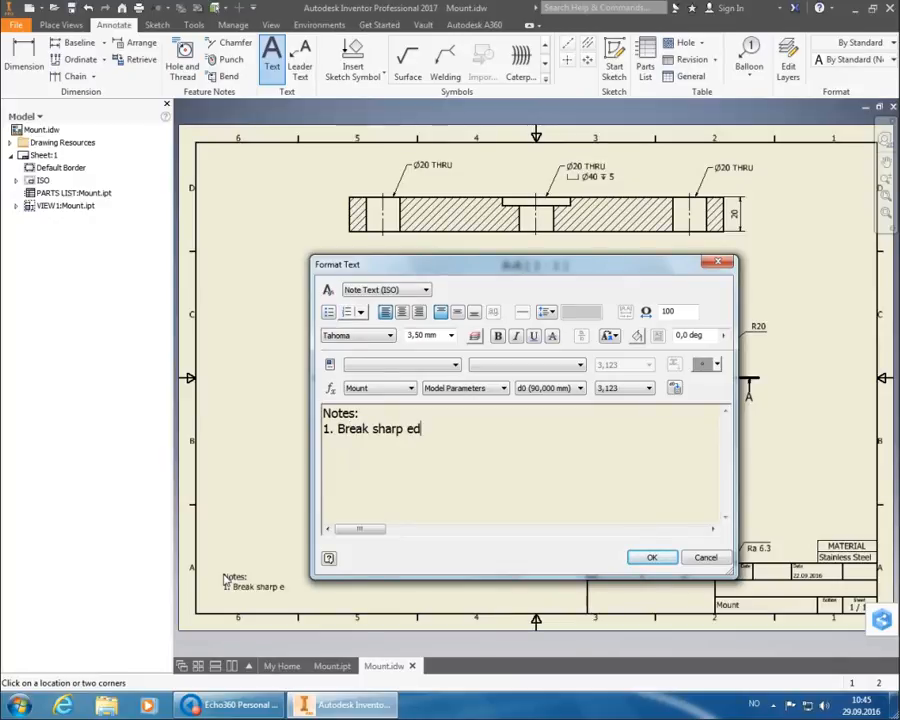
text(ges, 0.2 x 45)
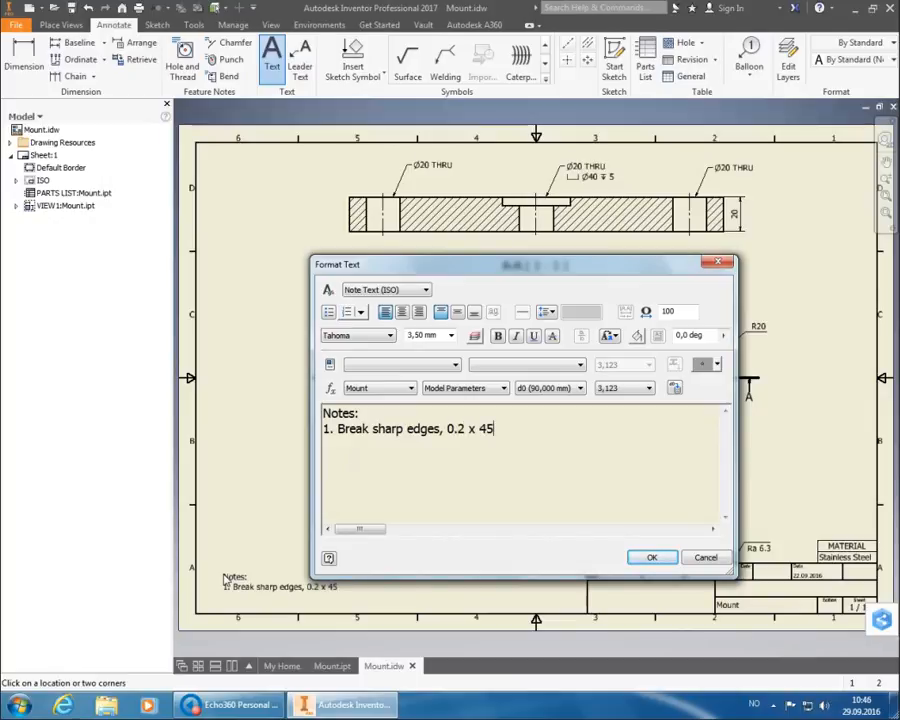
click(701, 365)
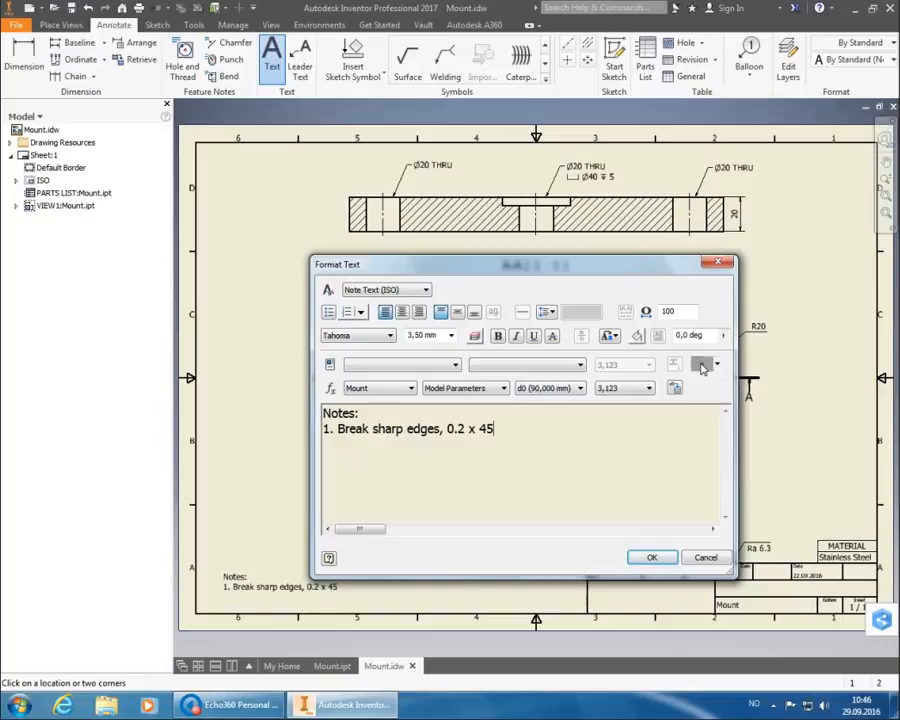
click(651, 558)
right_click(490, 541)
click(536, 543)
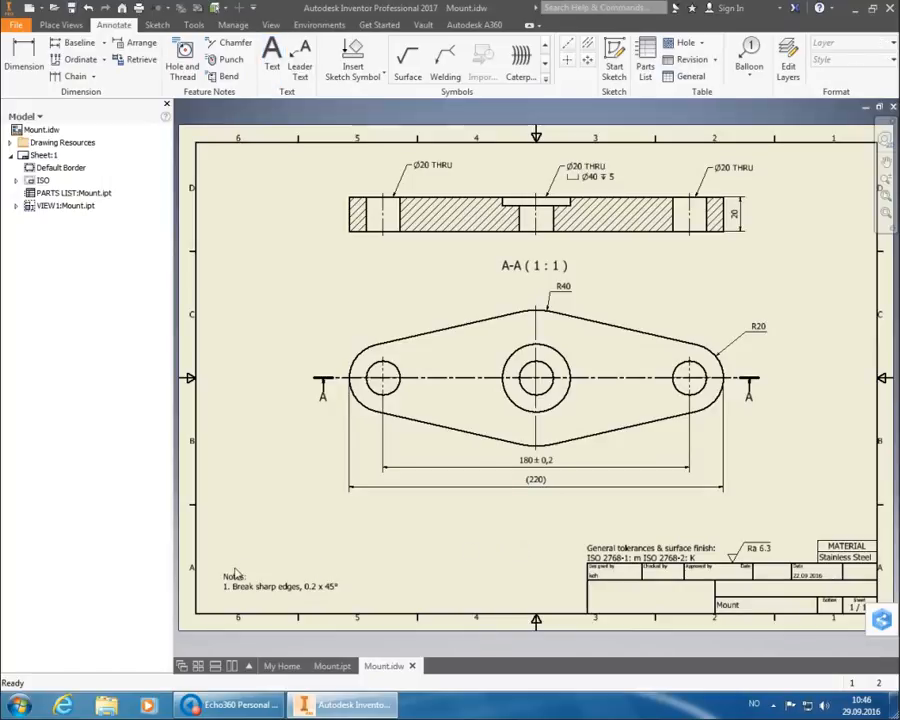
drag(250, 586, 227, 603)
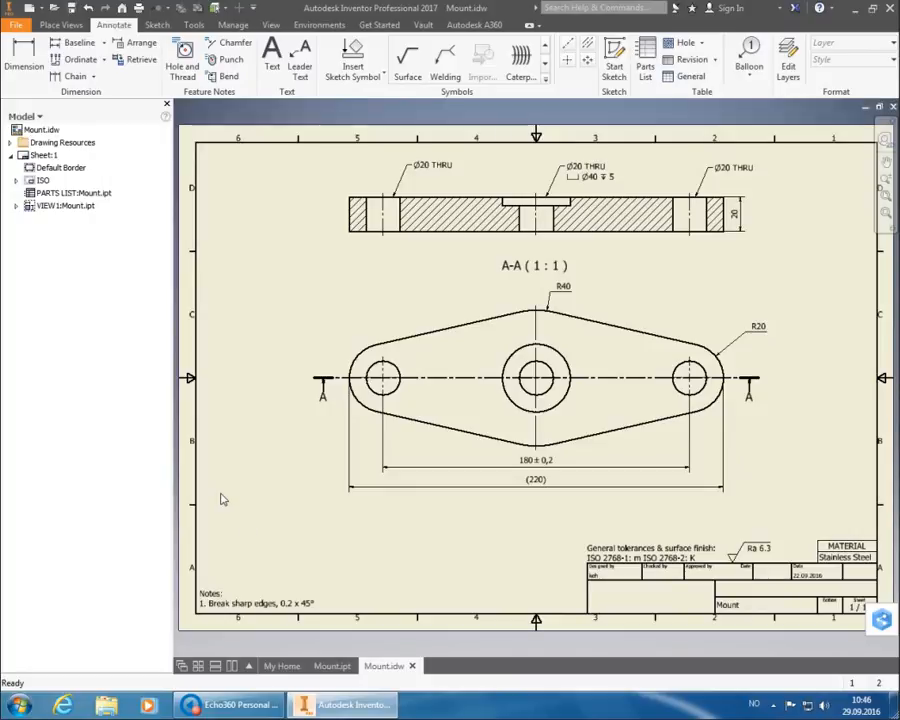
Edit the ISO title block's Field Text property fields and open Mount.idw's iProperties.
click(33, 183)
double_click(35, 184)
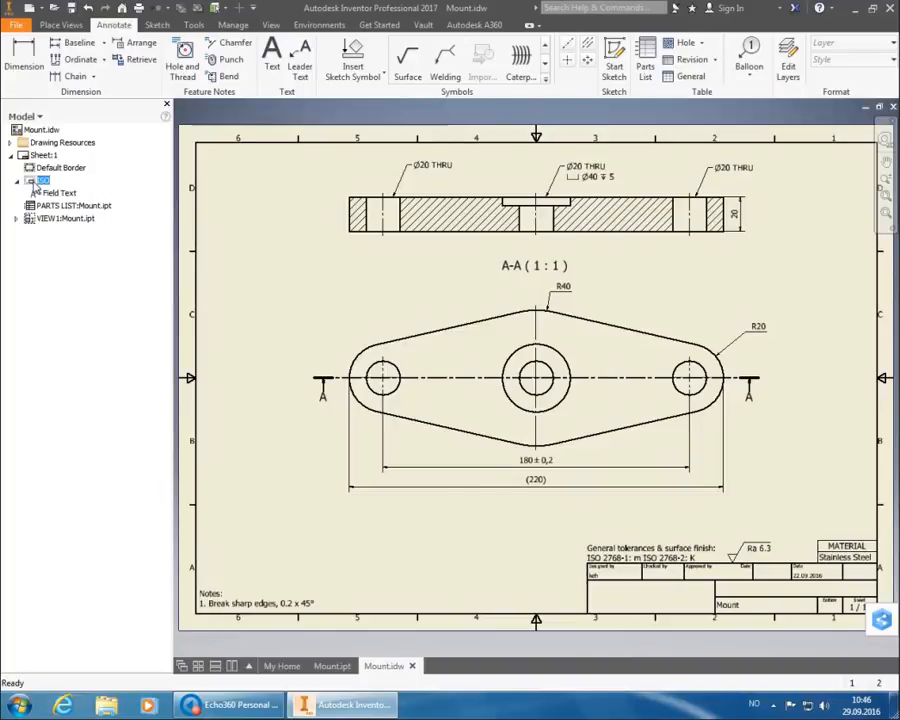
click(55, 193)
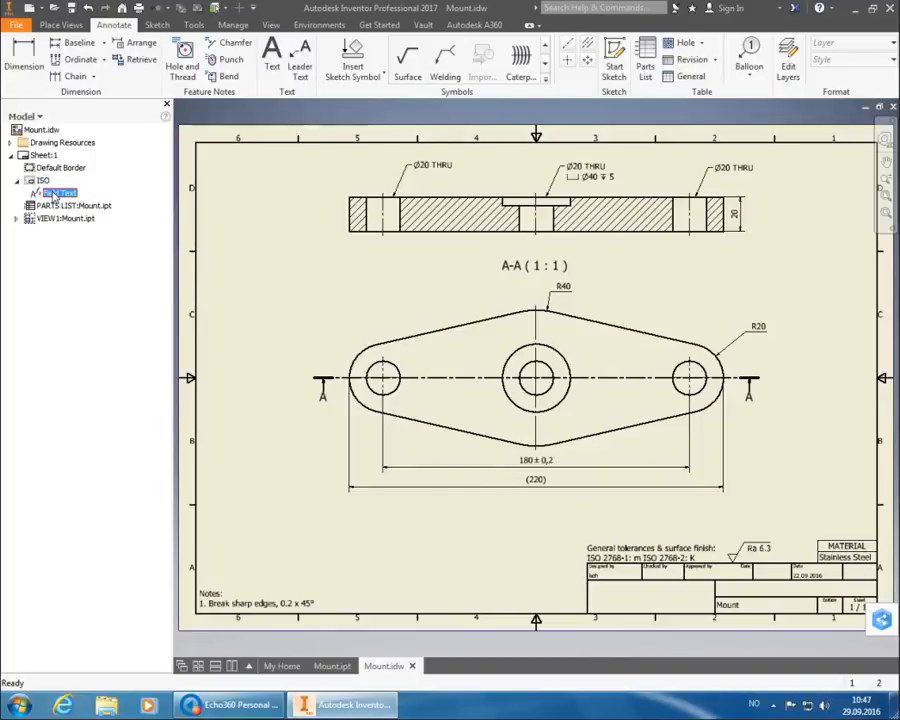
right_click(56, 195)
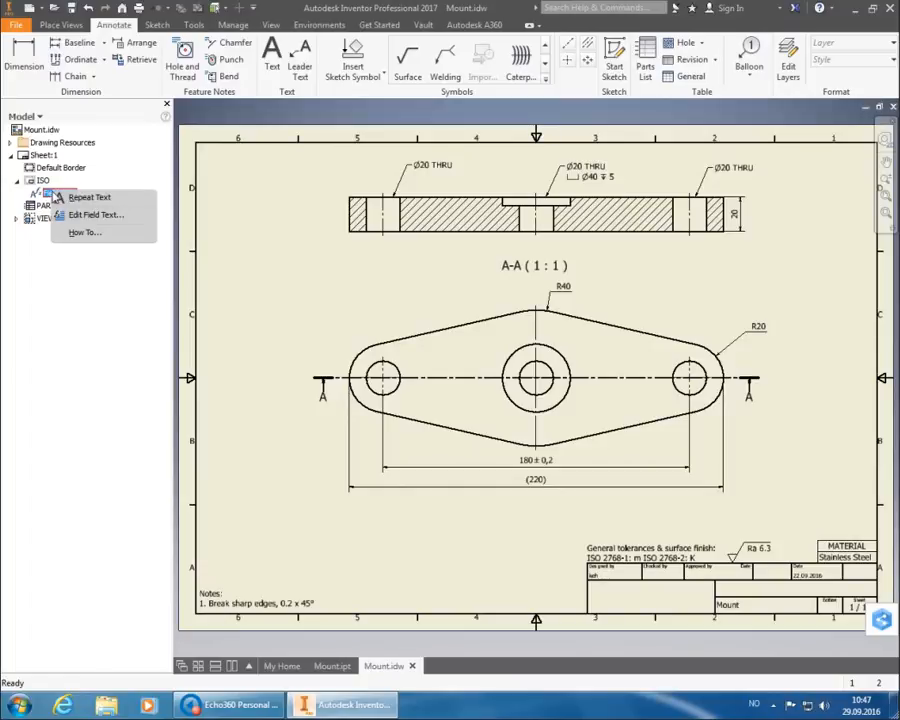
click(70, 215)
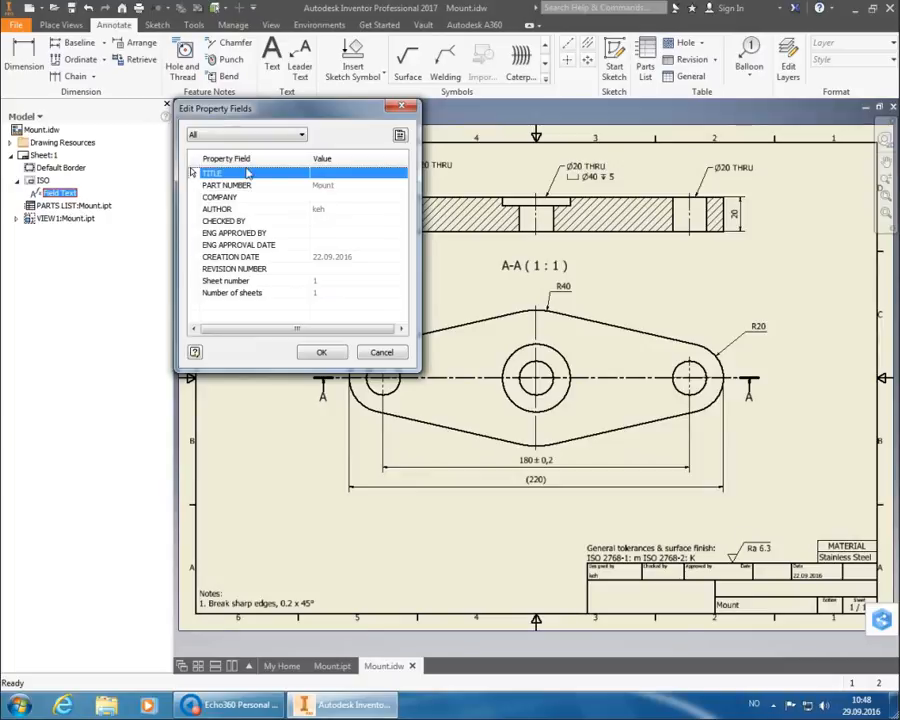
click(400, 136)
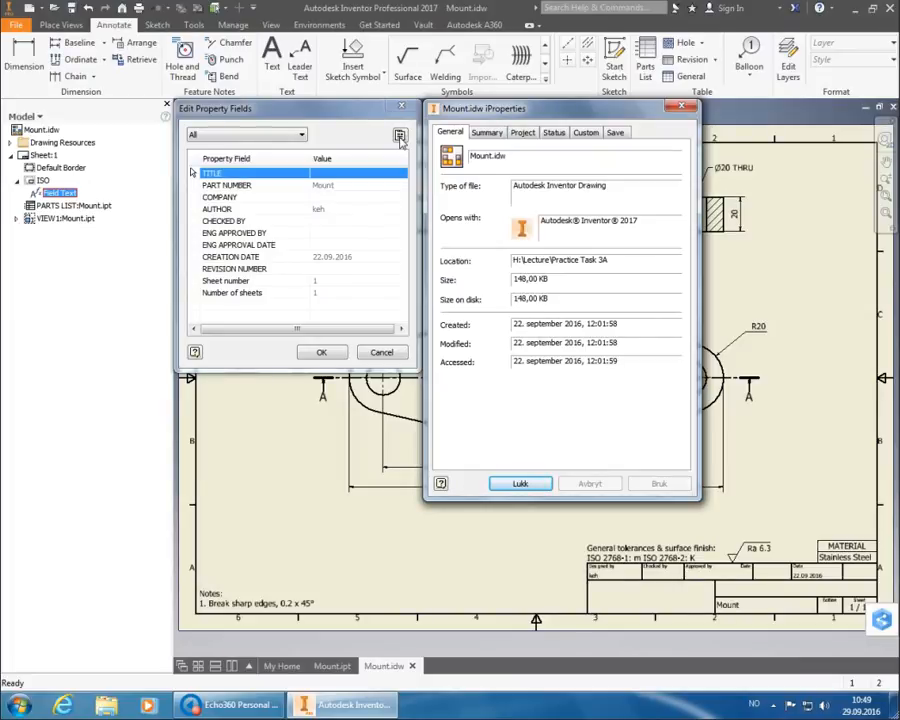
Set Summary title to Mount, author to the student number, company to HSH, and apply.
click(488, 133)
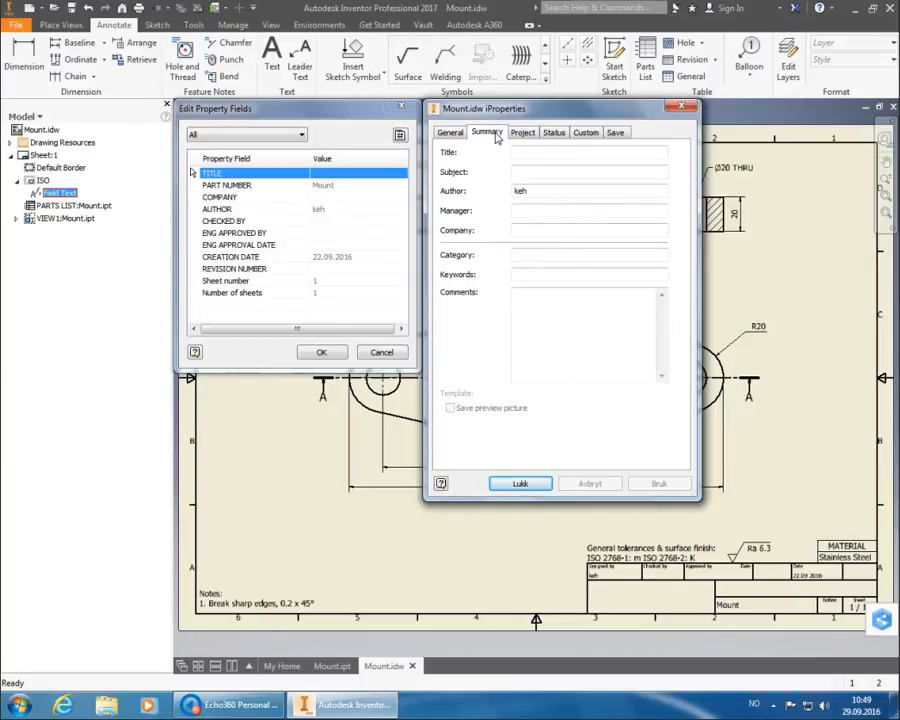
click(527, 153)
text(Mount)
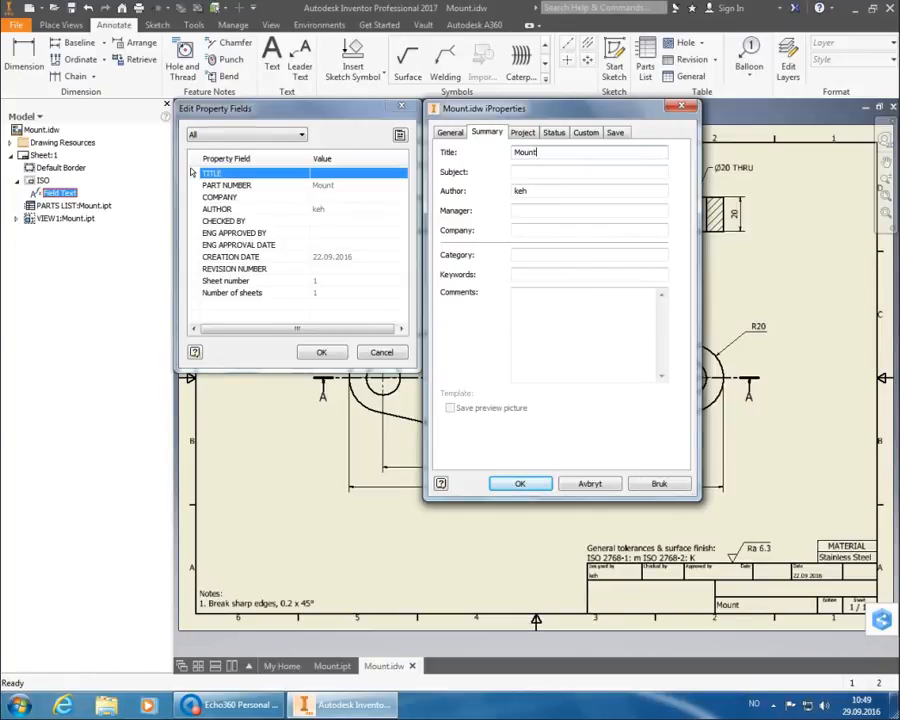
drag(554, 192, 500, 196)
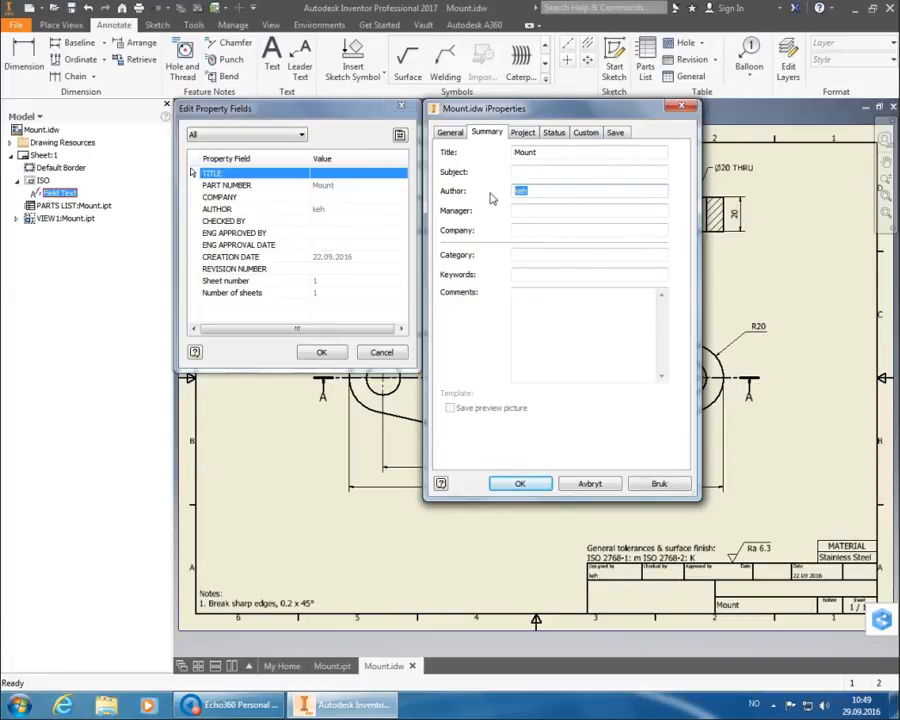
click(532, 233)
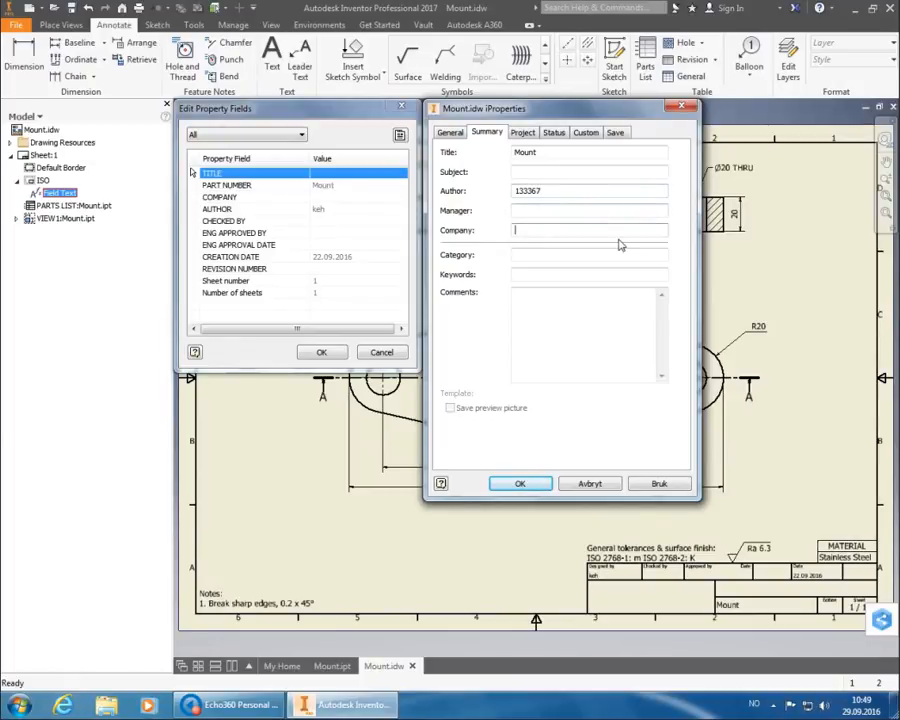
text(HSH)
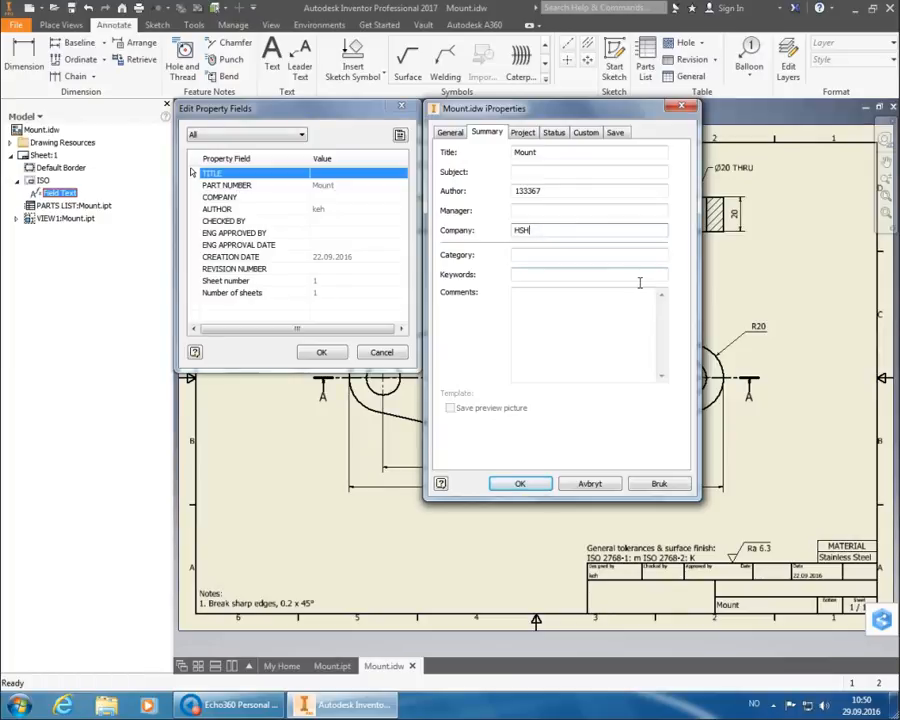
click(676, 491)
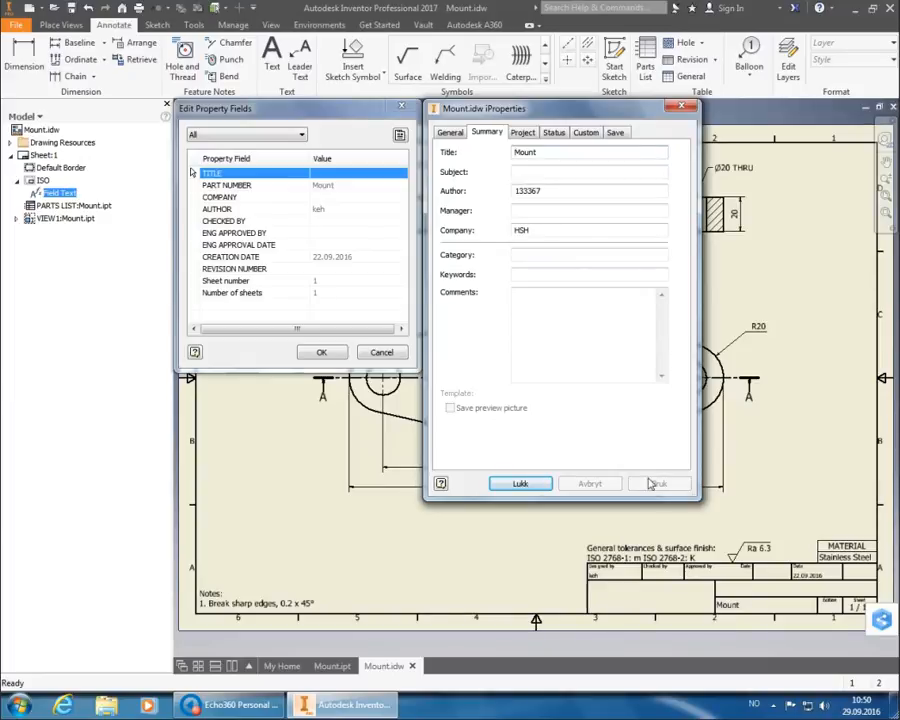
click(522, 484)
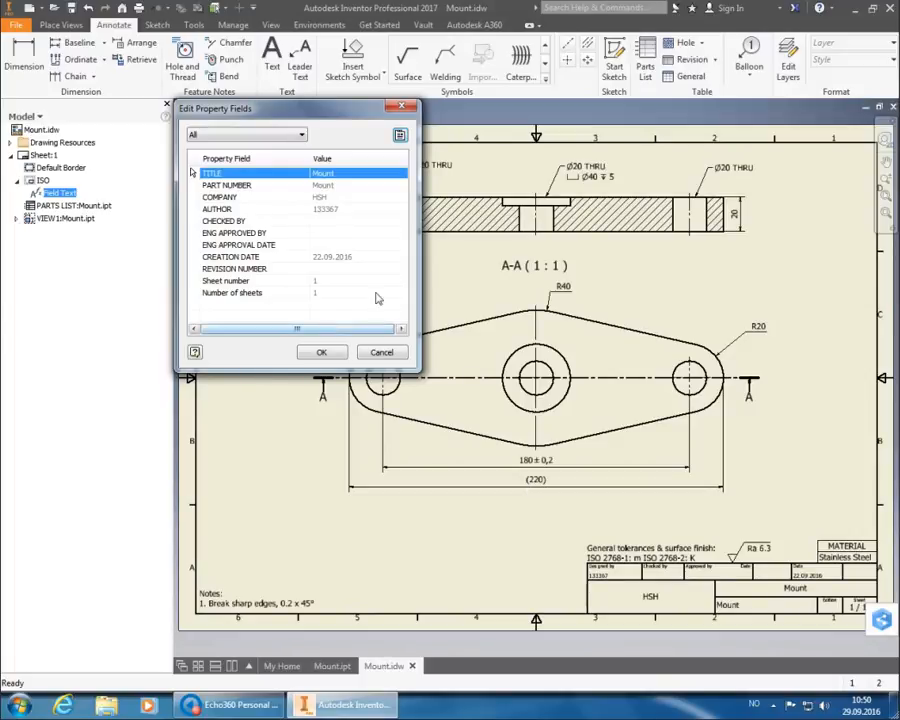
Set the drawing's revision number to A in iProperties' Project properties.
click(400, 137)
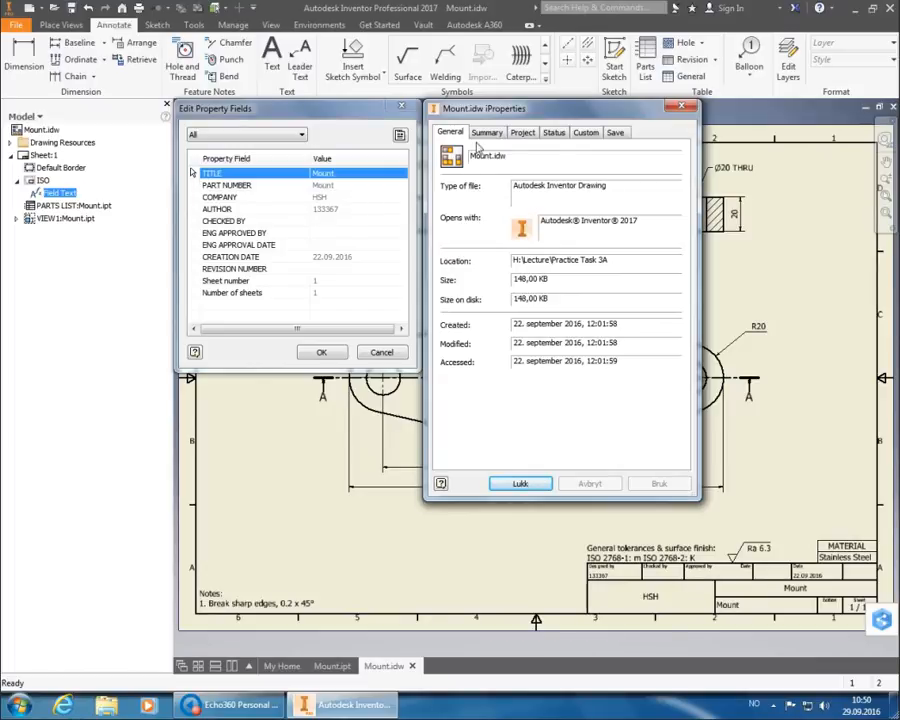
click(522, 133)
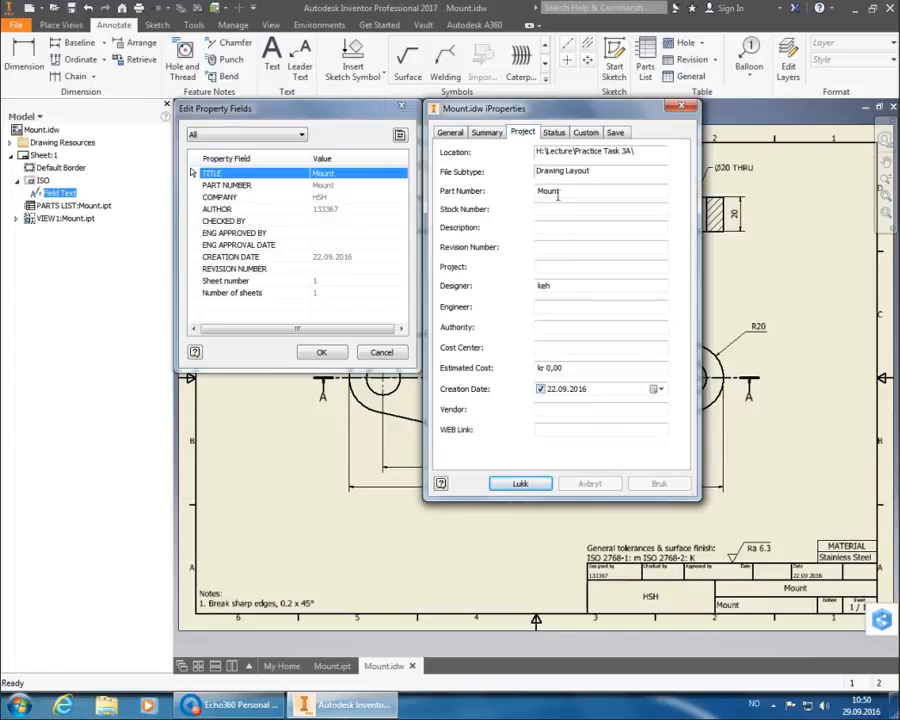
click(575, 250)
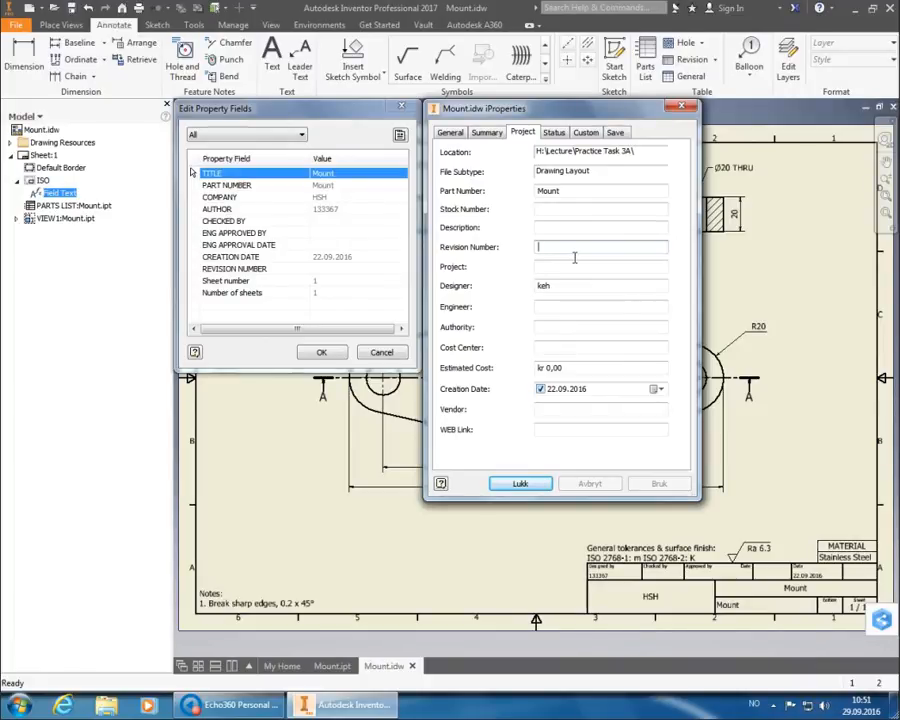
click(575, 236)
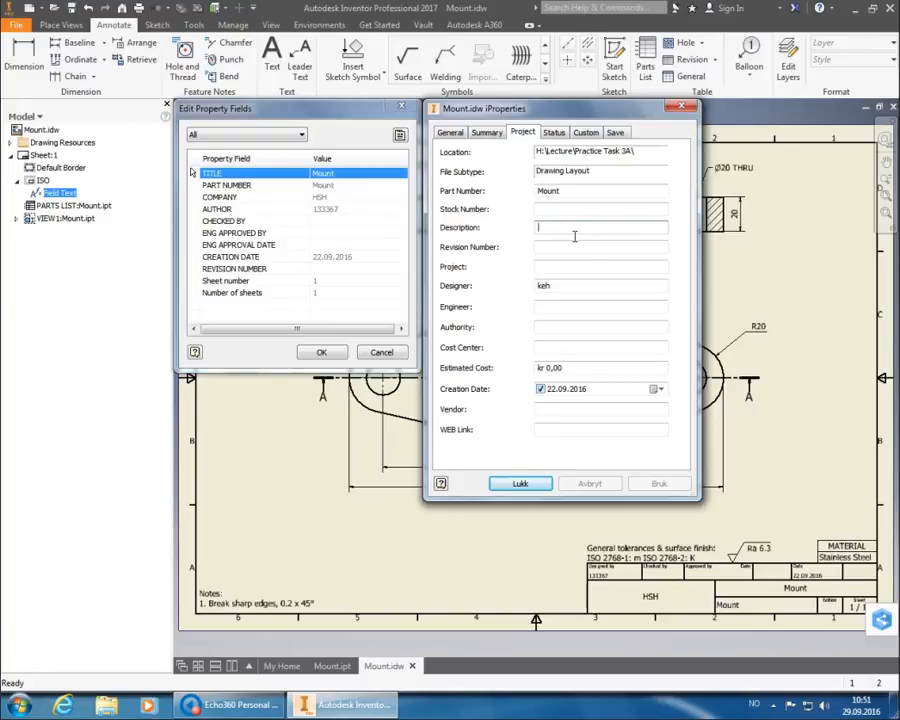
click(558, 249)
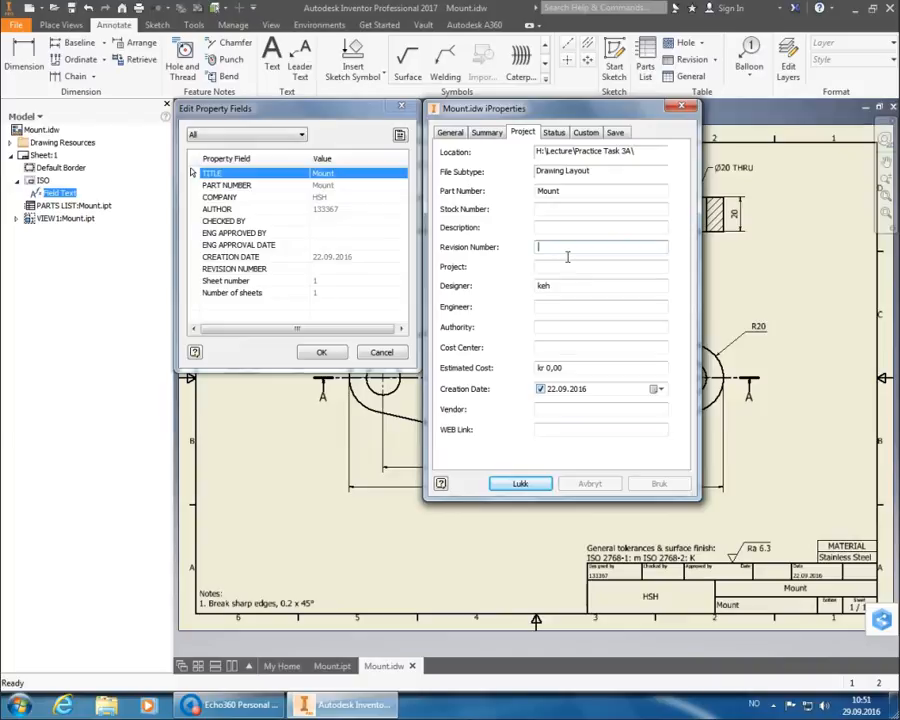
text(A)
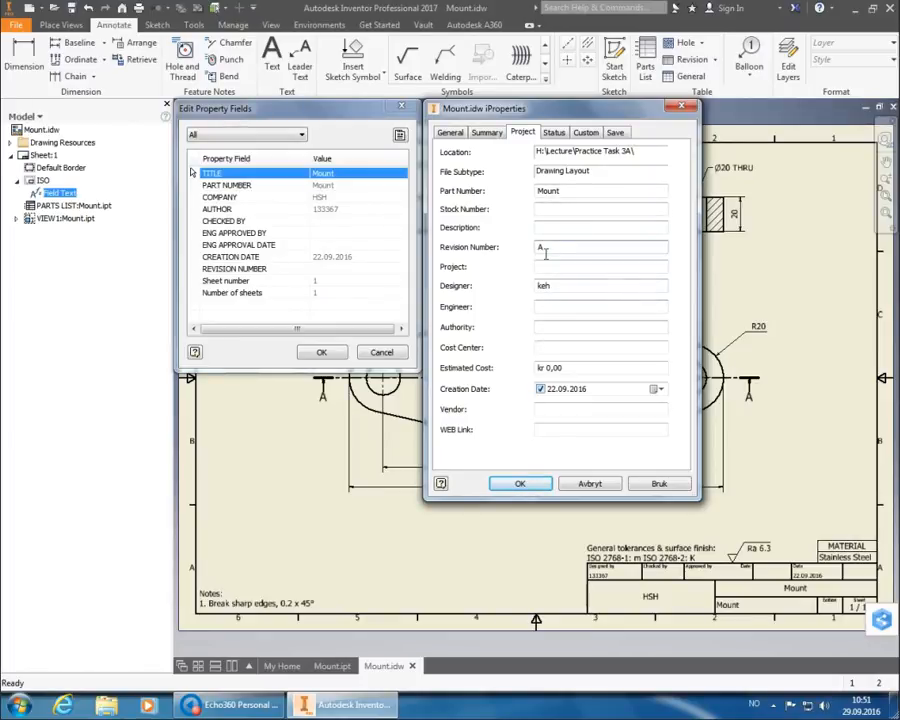
Enter checker and approver initials plus the 29.09.2016 approval date, then confirm both dialogs.
click(553, 132)
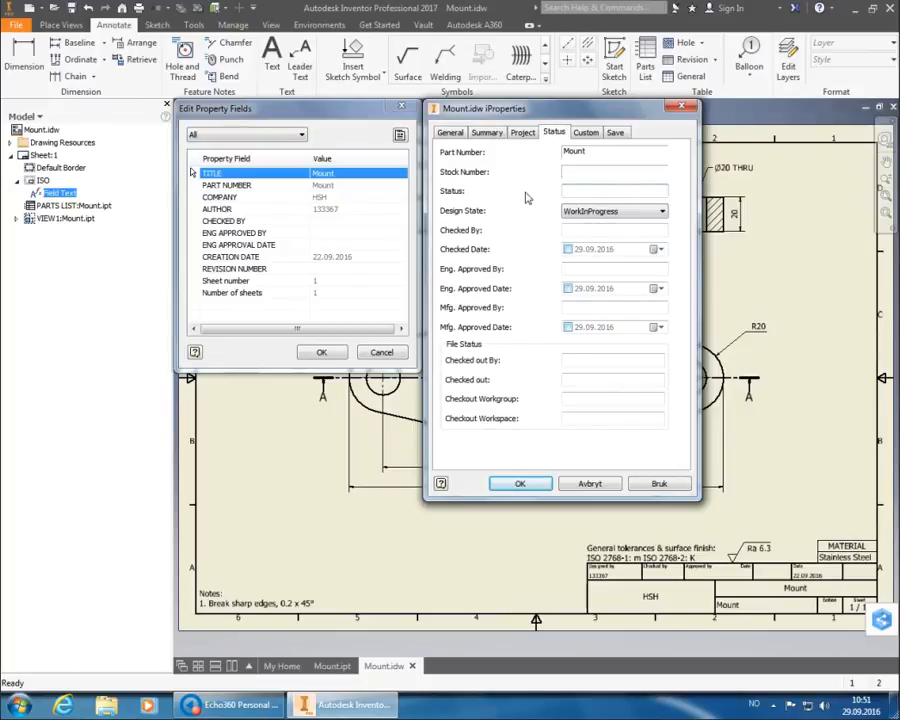
click(590, 231)
text(TE)
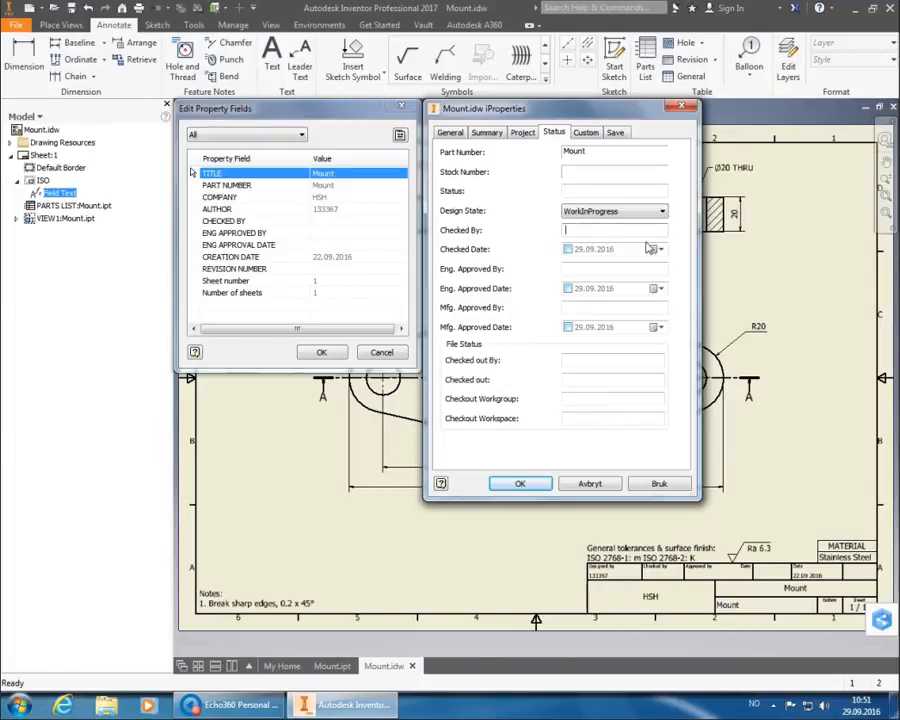
text(E)
key(Tab)
key(Tab)
text(EAK)
key(Tab)
key(space)
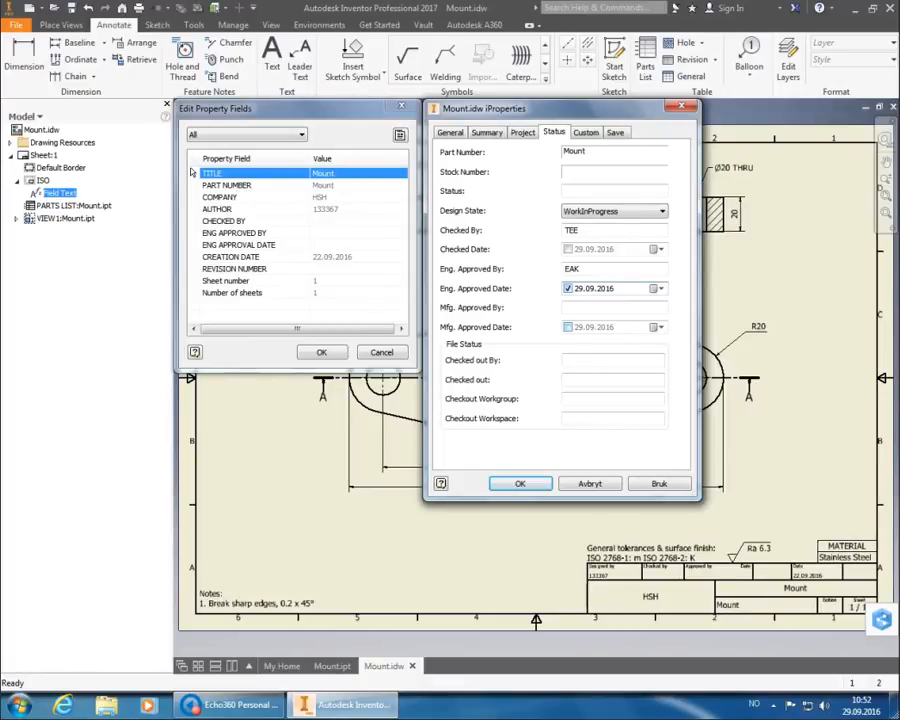
click(530, 484)
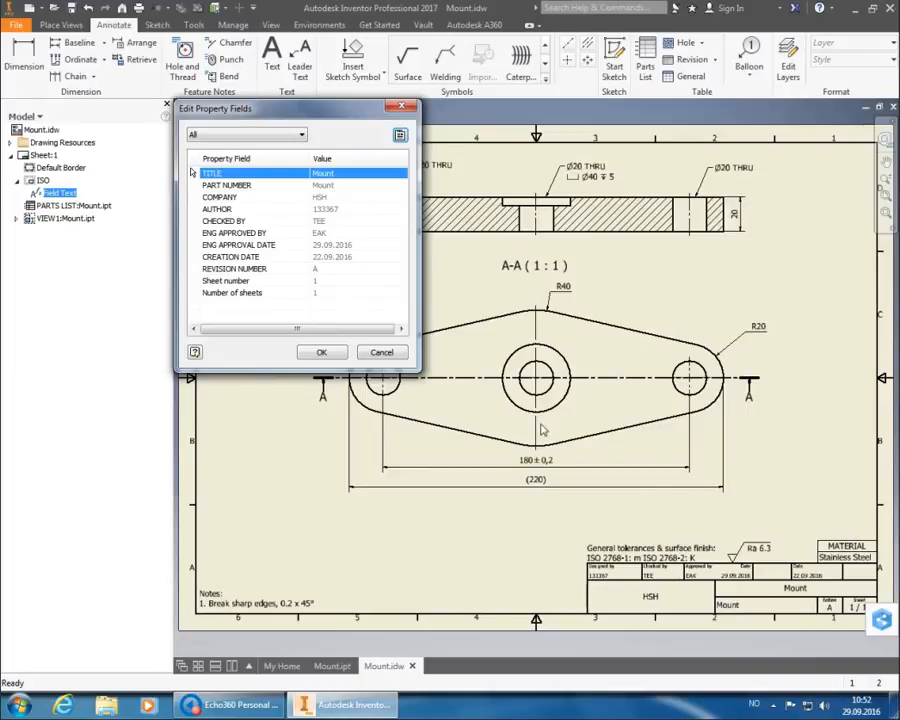
click(337, 352)
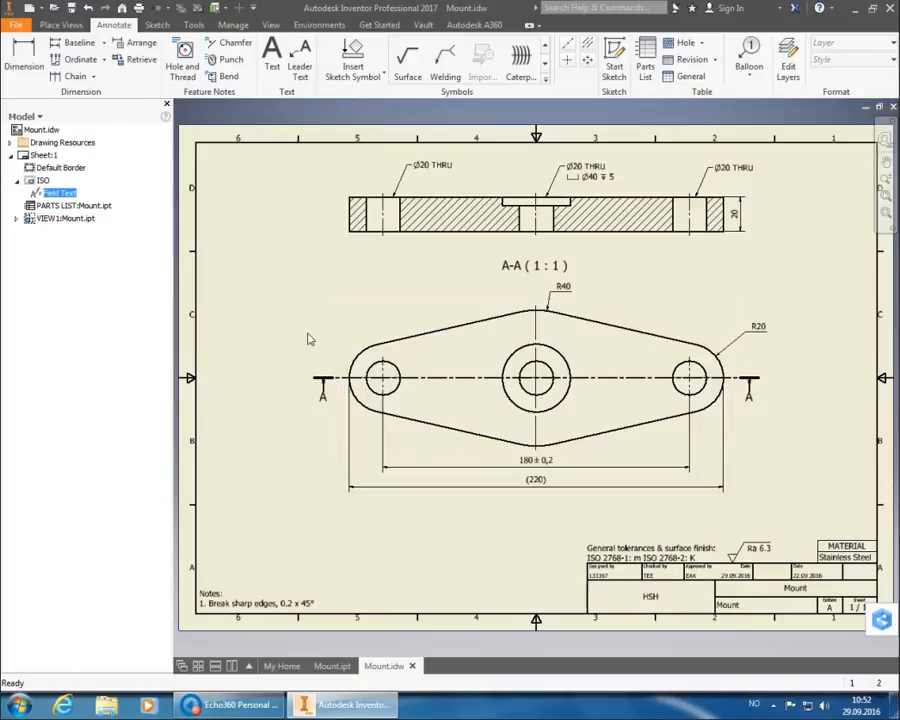
Save Mount.idw with its title block showing HSH, Mount, revision A and date 29.09.2016.
click(77, 12)
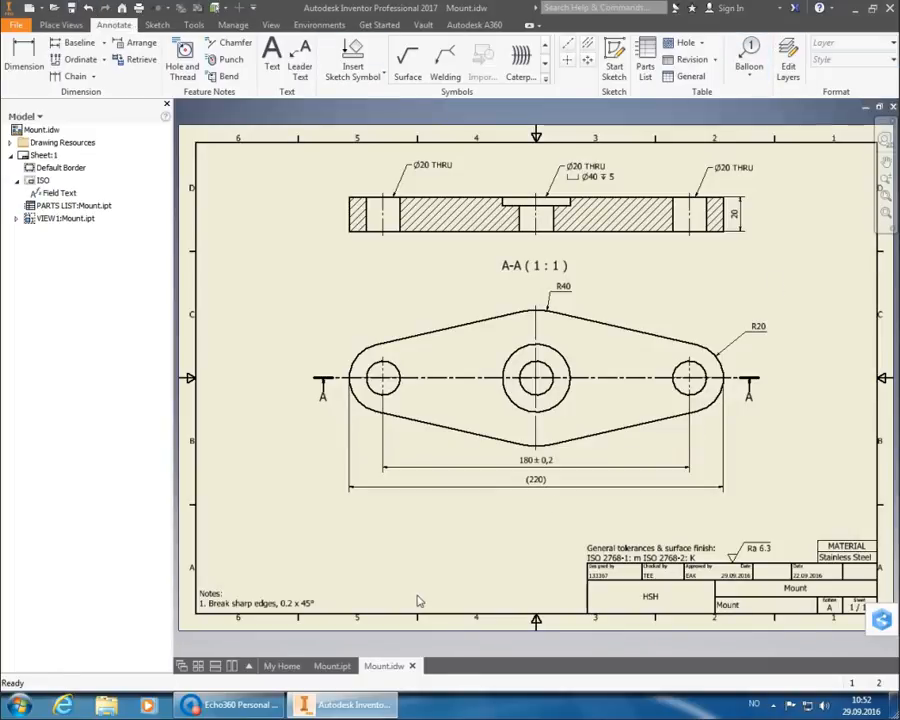
Close Mount.idw and Mount.ipt, then open the Projects dialog listing the practice projects.
click(413, 666)
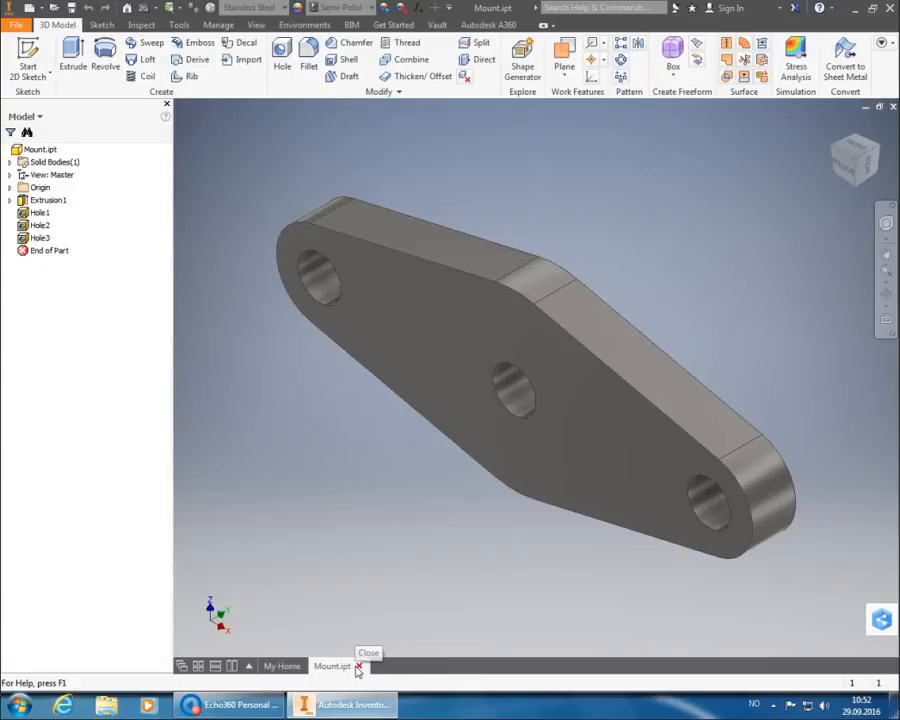
click(362, 667)
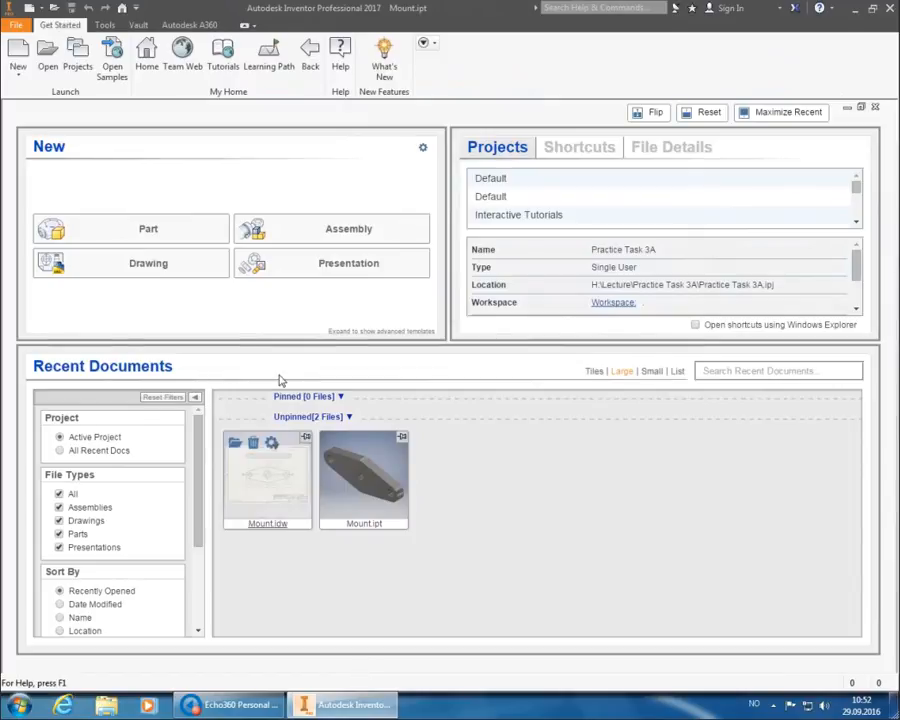
click(77, 58)
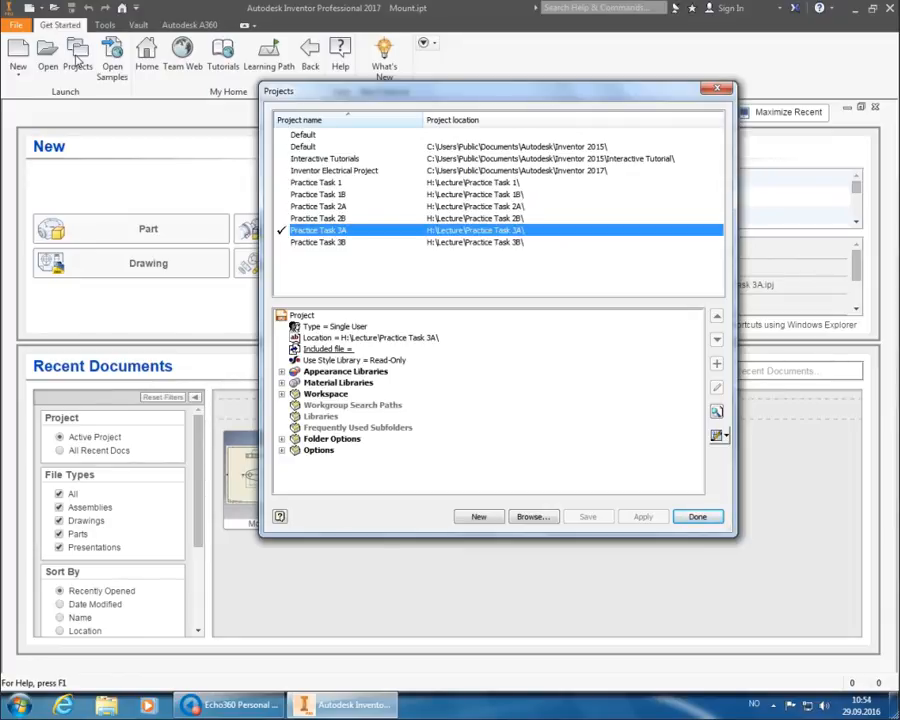
Create a New Single User Project and enter Practice Task 4A as its name.
click(487, 517)
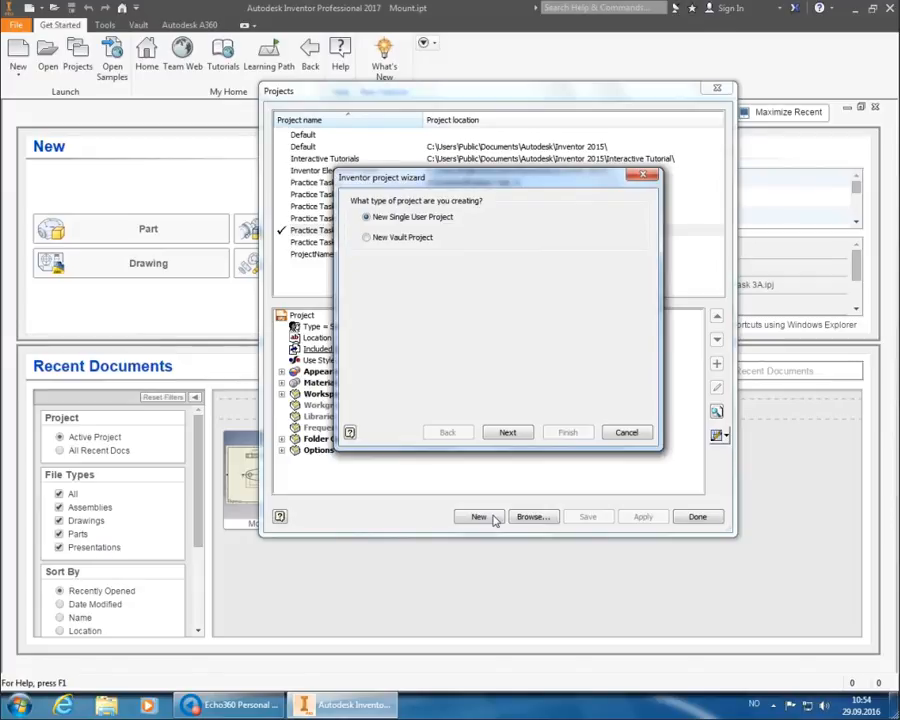
click(520, 432)
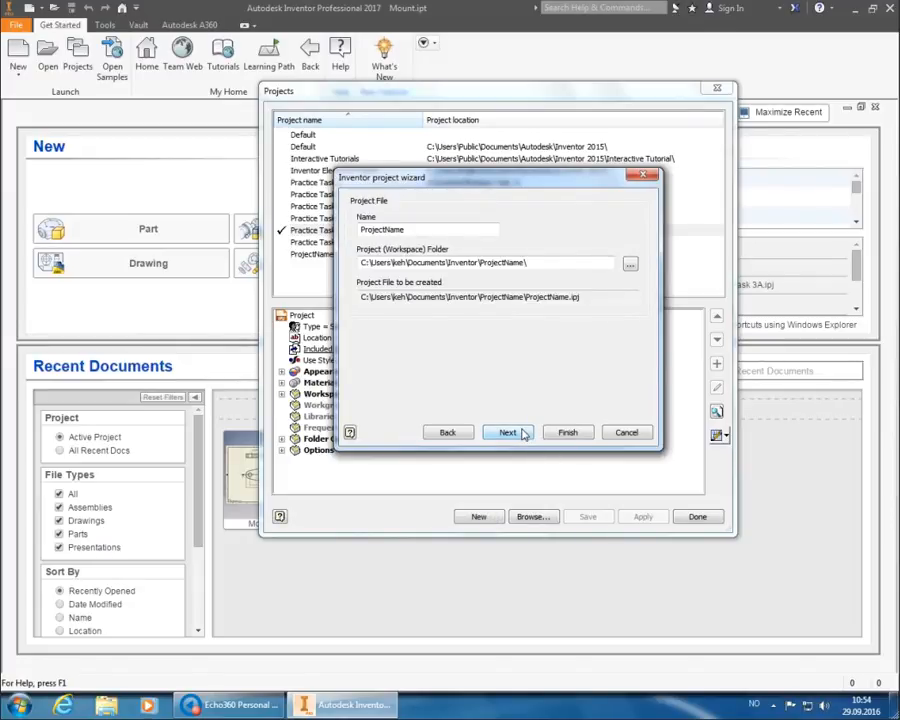
click(472, 232)
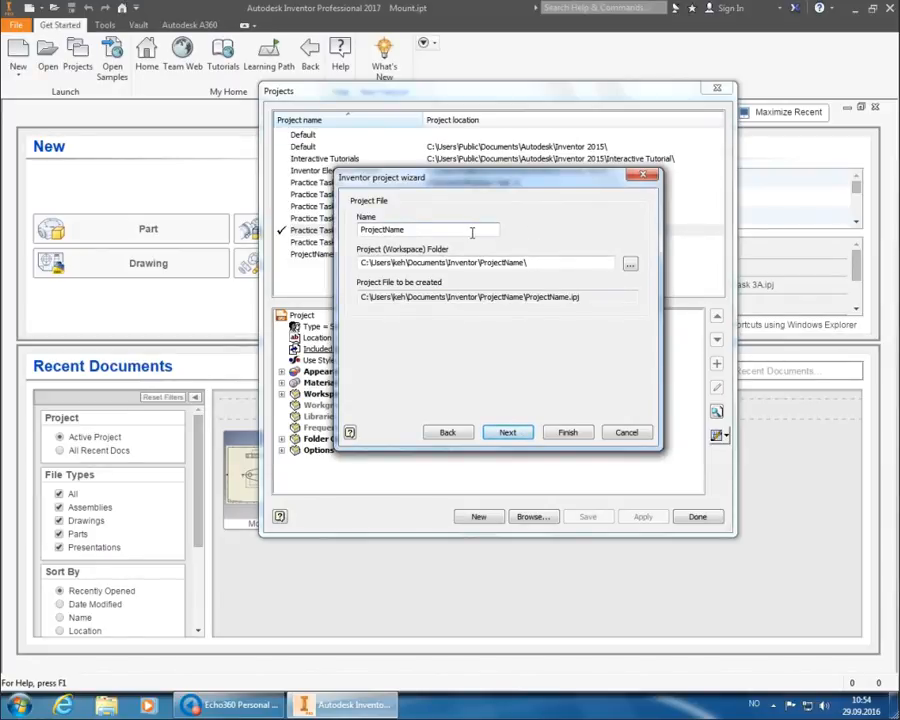
key(shift+Left)
key(shift+Left)
key(shift+Left)
key(shift+Left)
key(shift+Left)
key(shift+Left)
key(shift+Left)
key(shift+Left)
key(shift+Left)
key(shift+Left)
key(shift+Left)
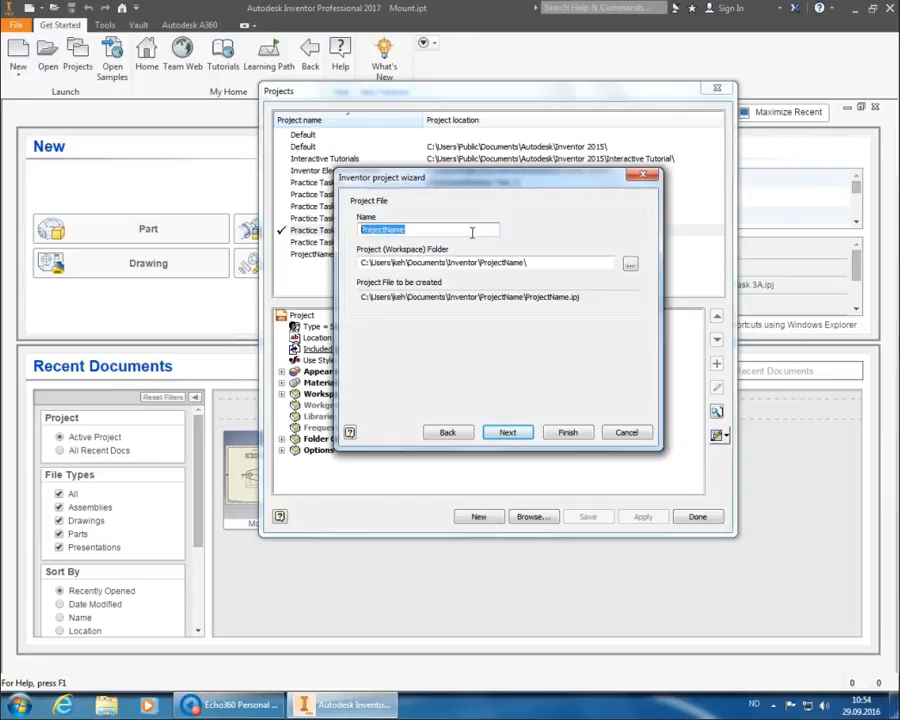
text(Practice )
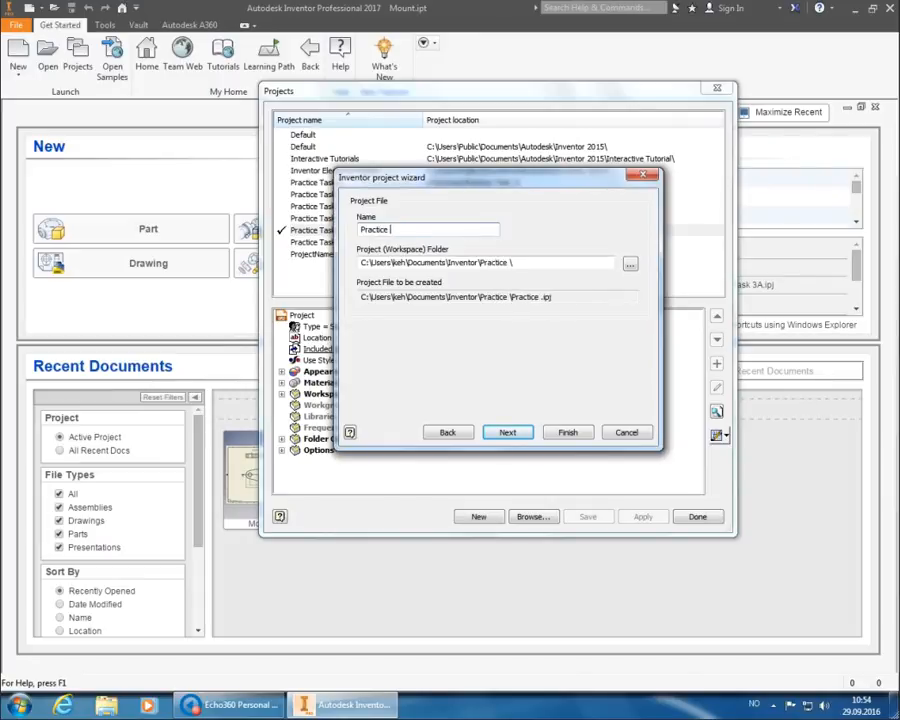
text(Task 4)
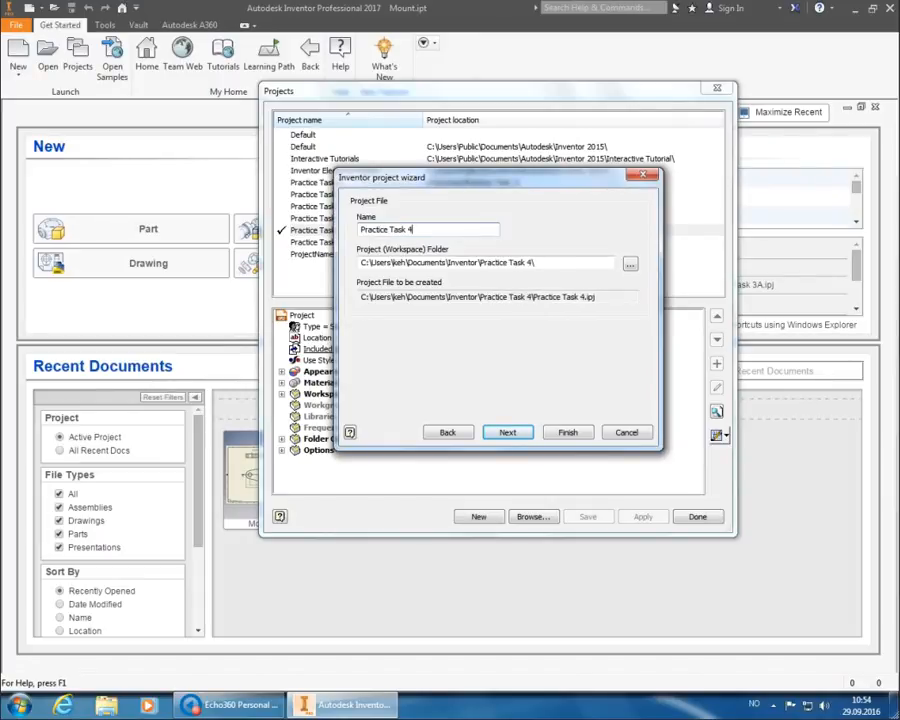
text(A)
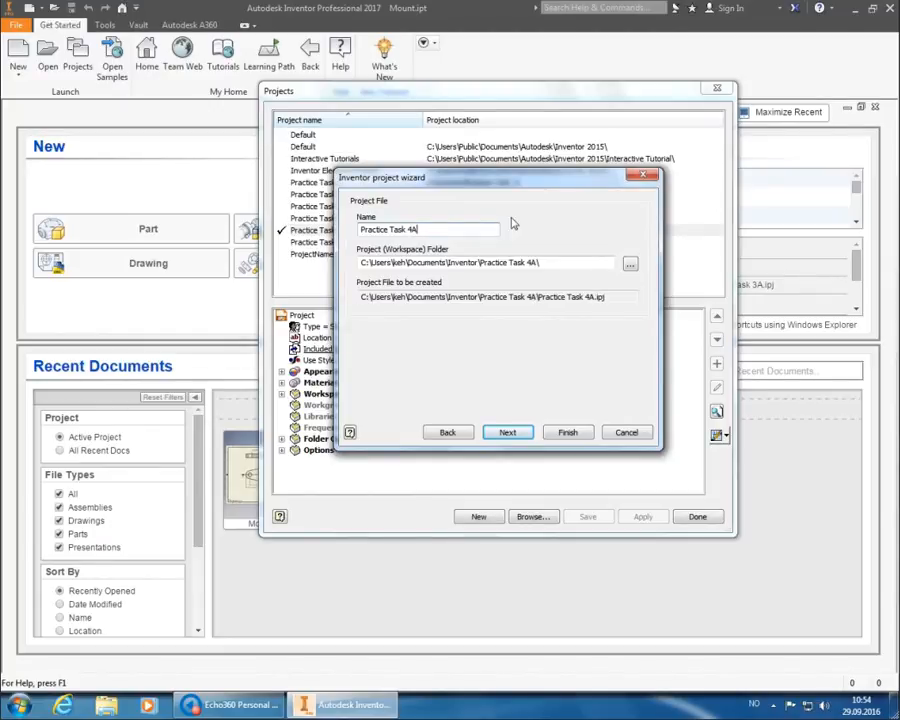
Create a new folder named Practice Task 4A inside H:\Lecture.
click(630, 263)
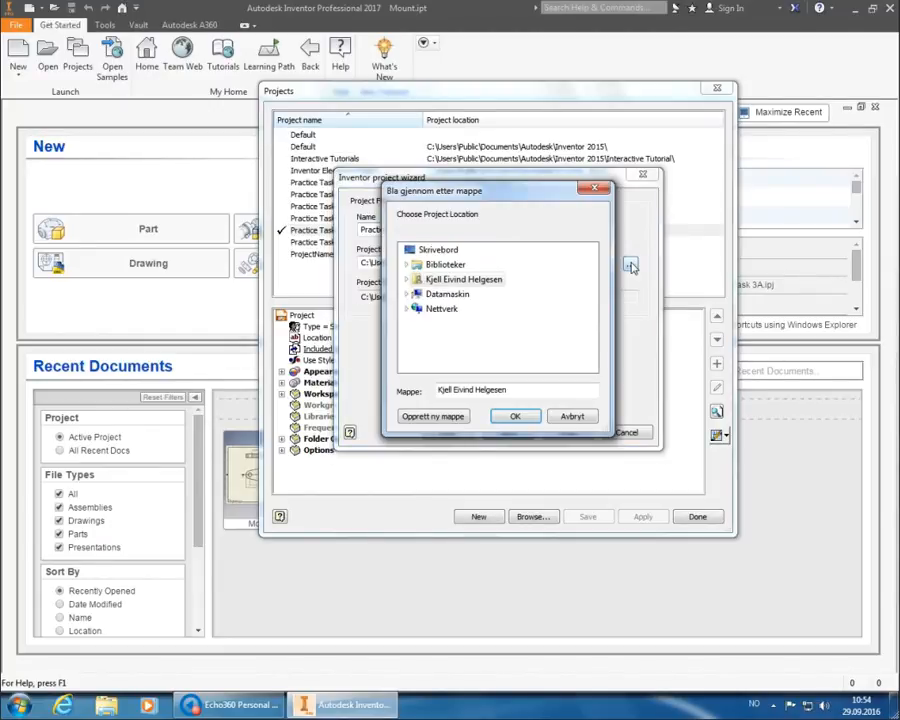
click(407, 294)
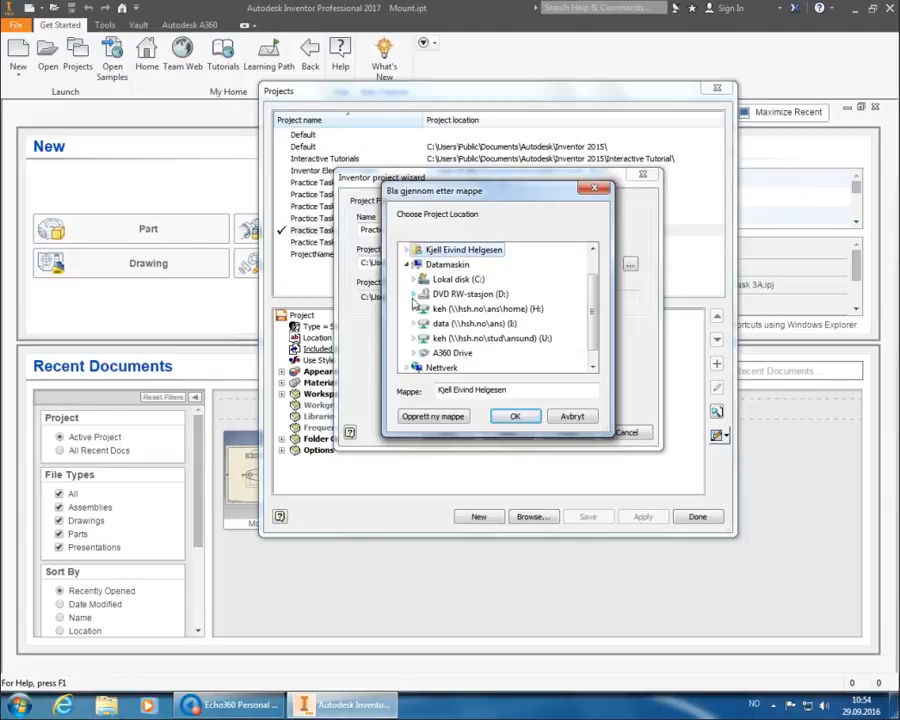
click(437, 310)
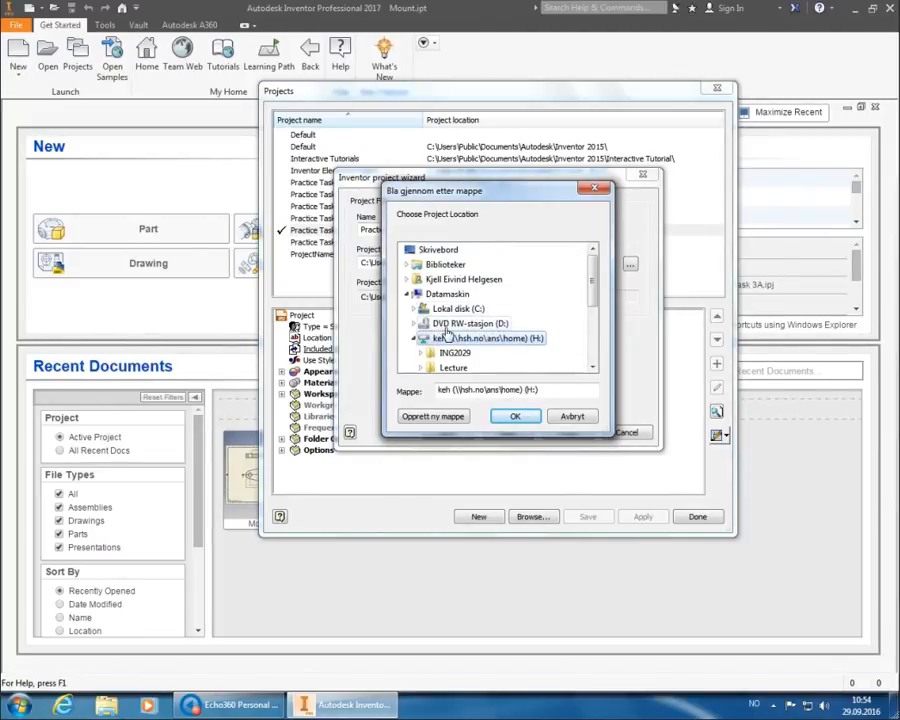
click(450, 368)
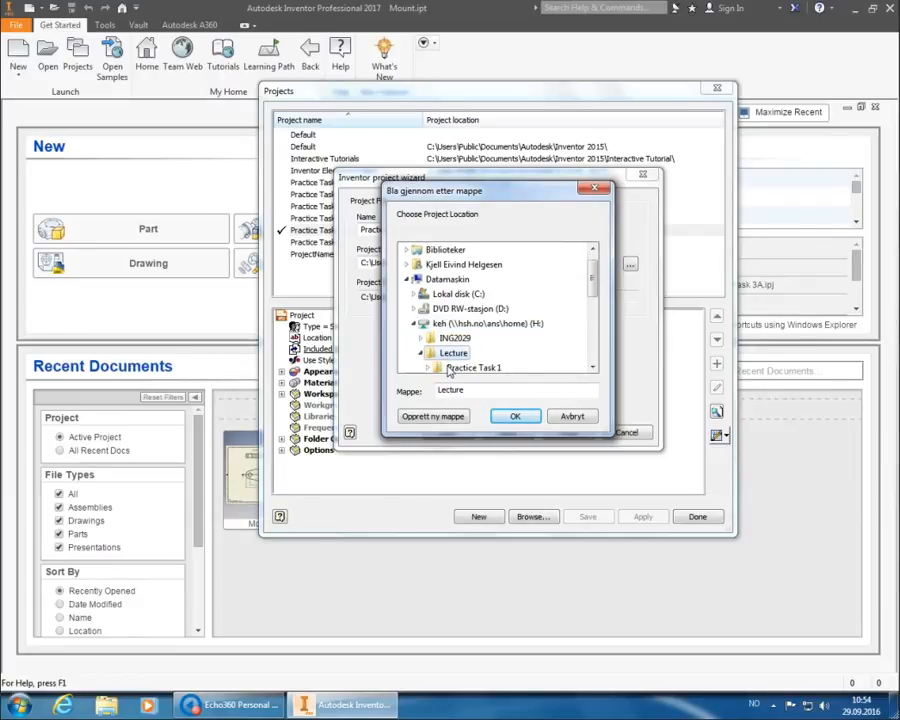
click(440, 417)
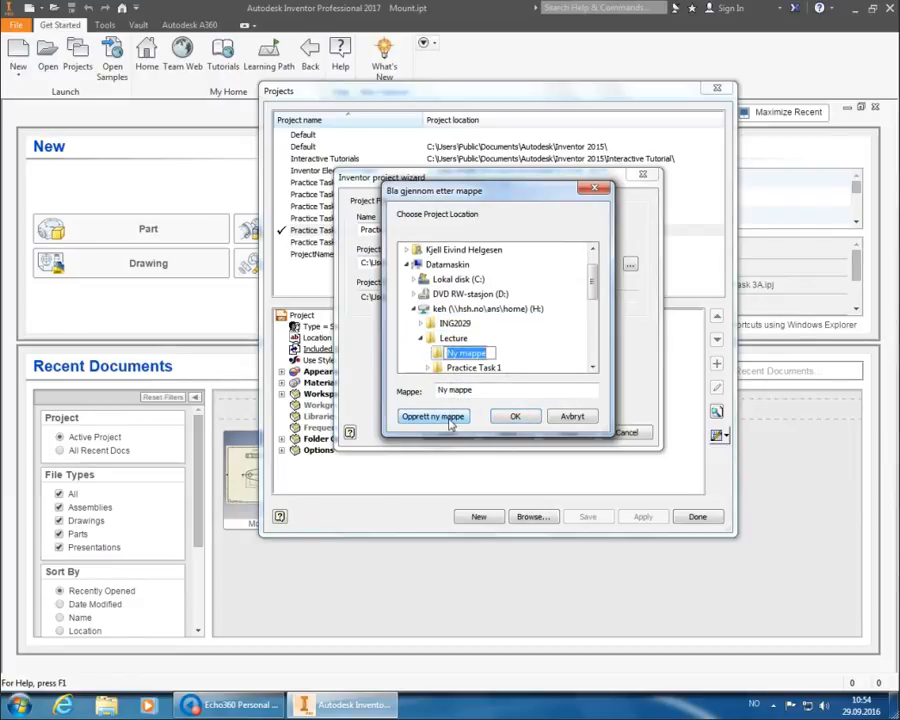
text(P)
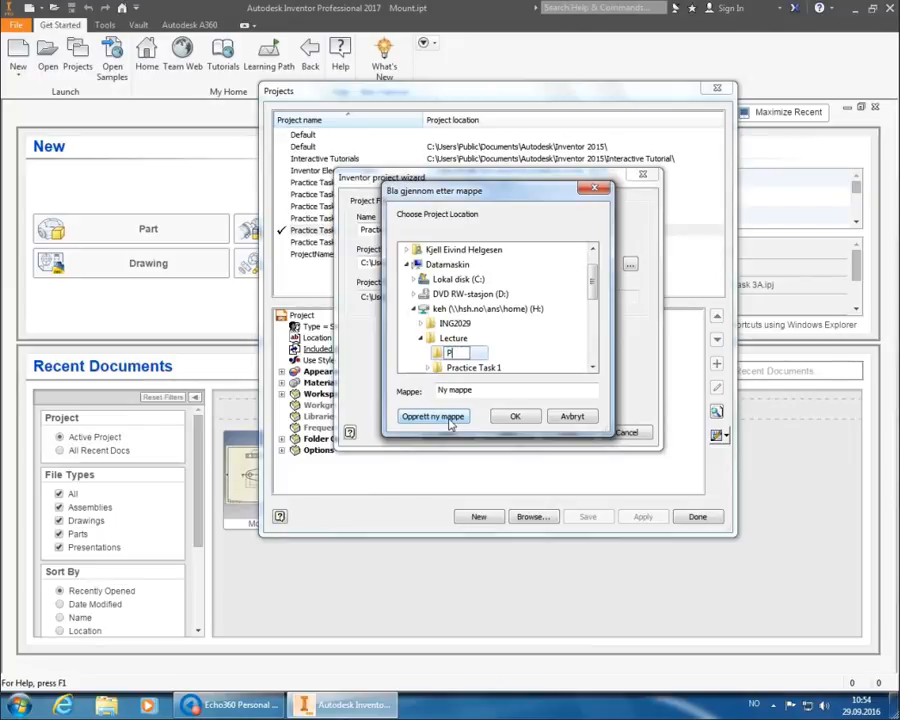
text(ractice Task 4A)
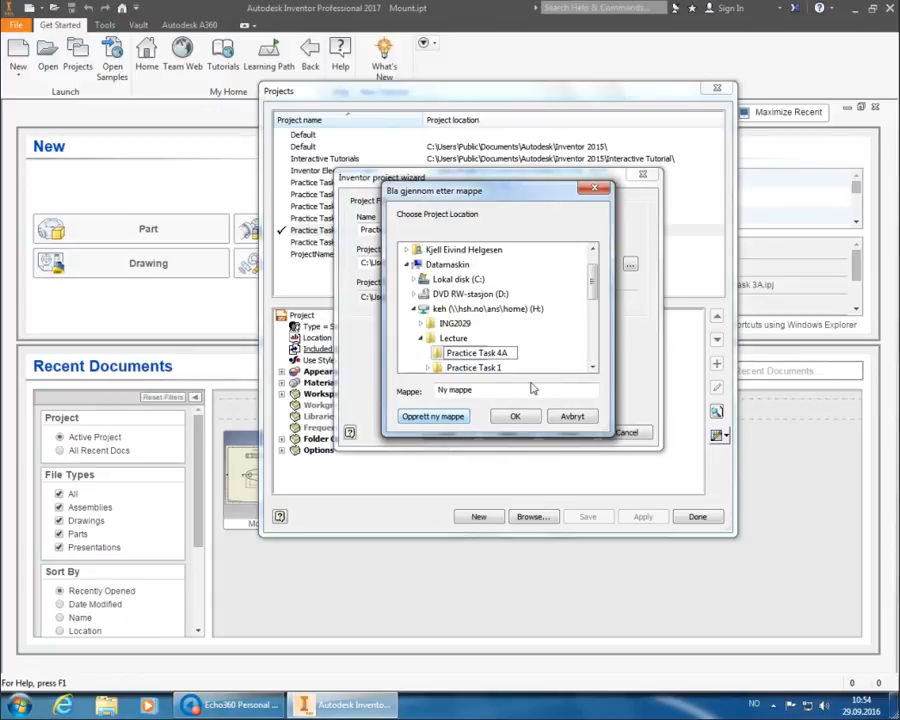
key(Return)
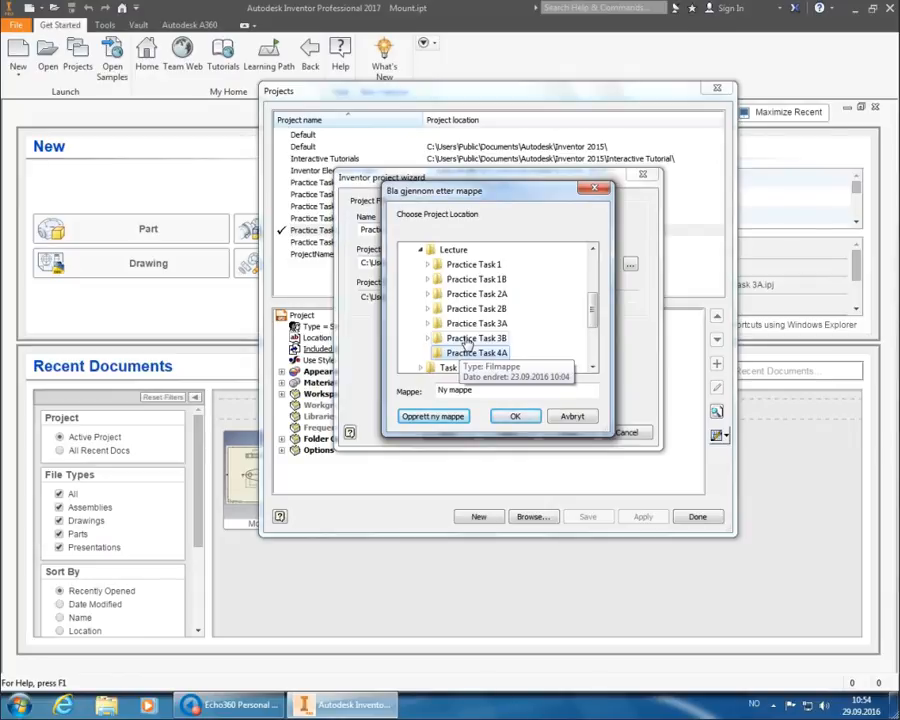
Set H:\Lecture\Practice Task 4A as the project's workspace folder.
double_click(470, 339)
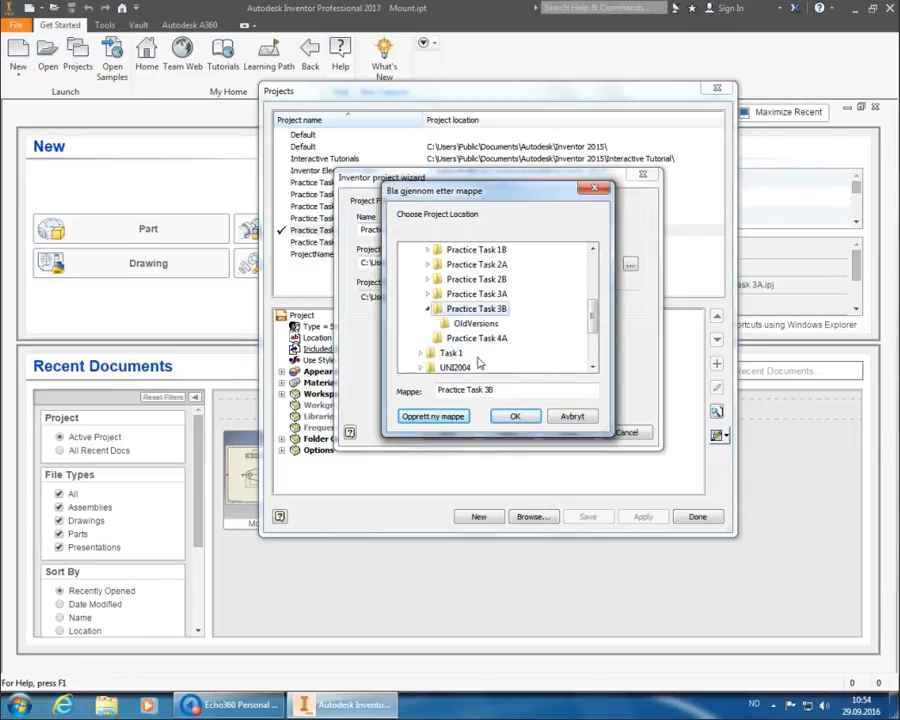
click(476, 294)
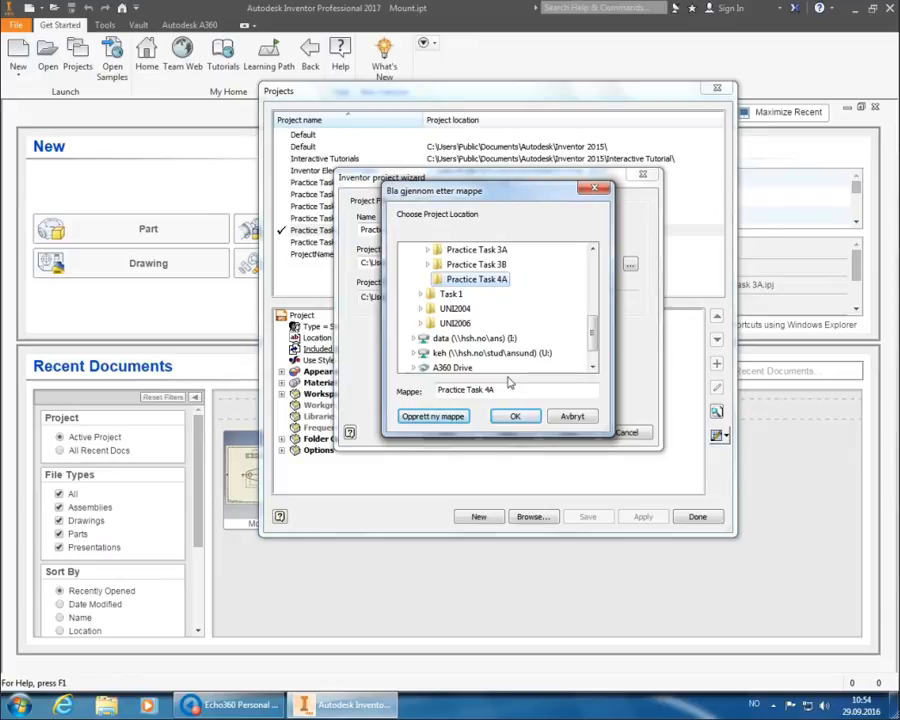
click(515, 416)
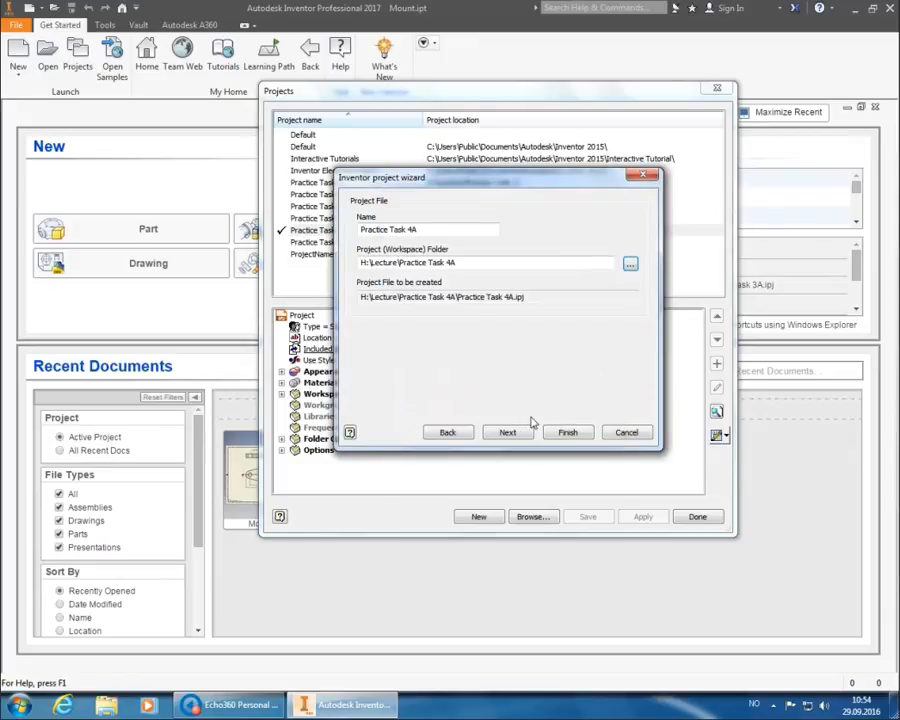
Finish the wizard and close the Projects dialog with Practice Task 4A active.
click(568, 433)
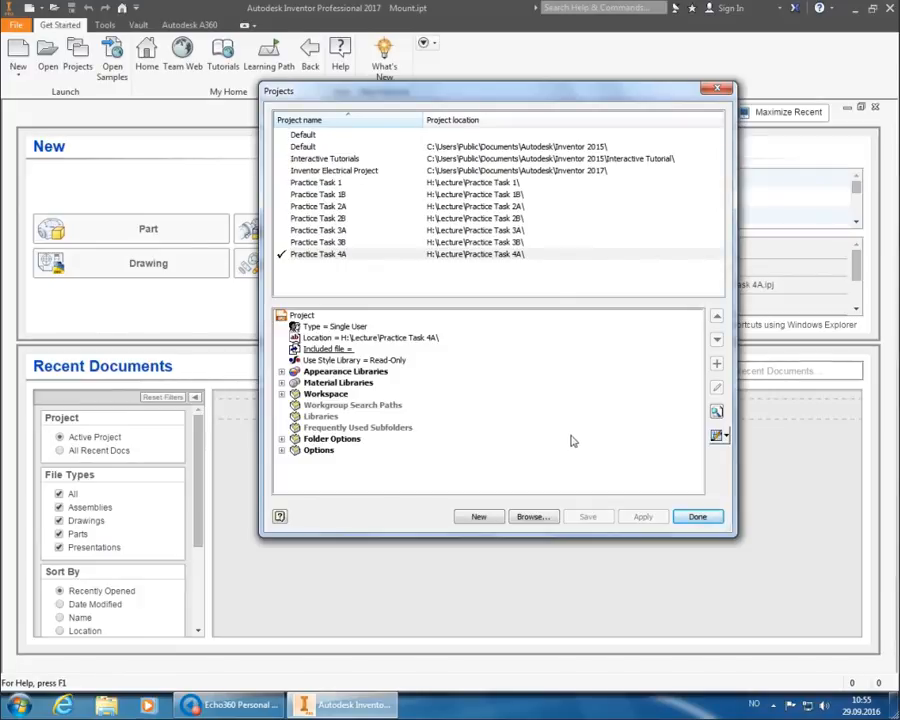
click(698, 517)
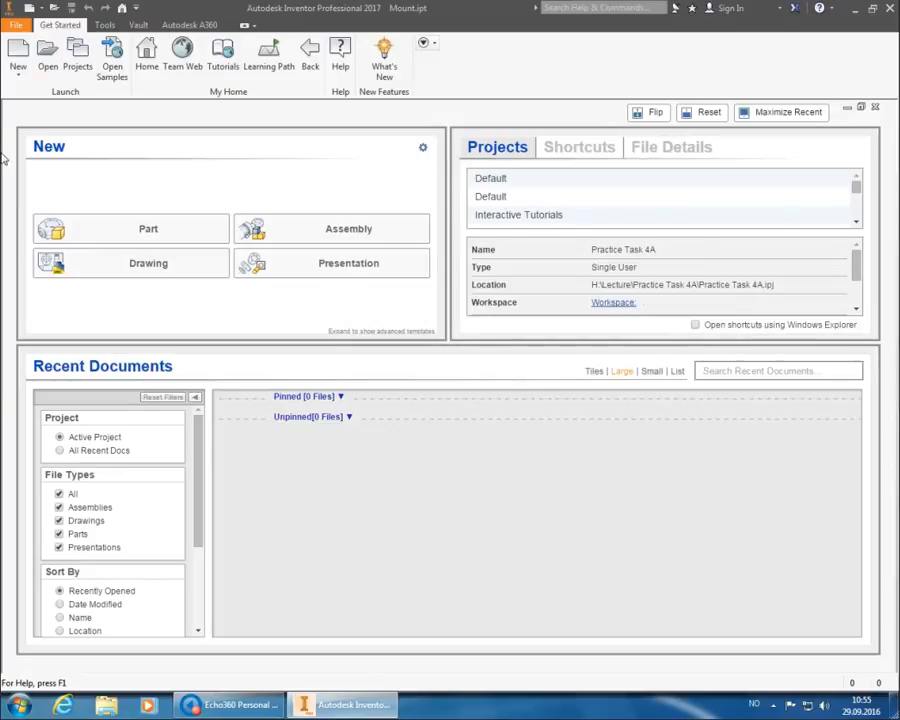
Create Part1 from the Metric Standard (mm).ipt part template.
click(18, 50)
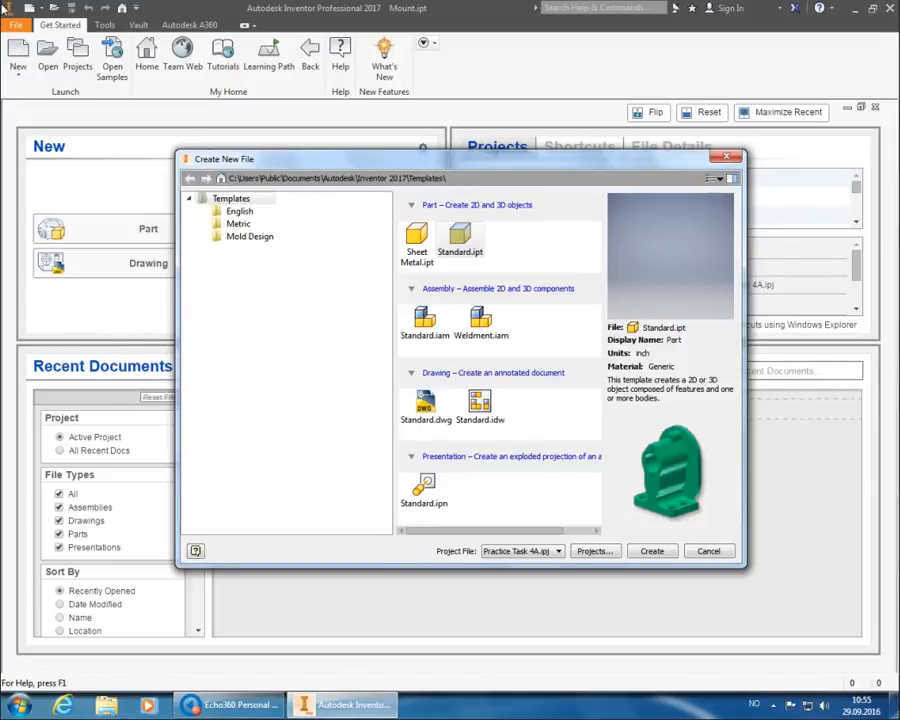
click(232, 224)
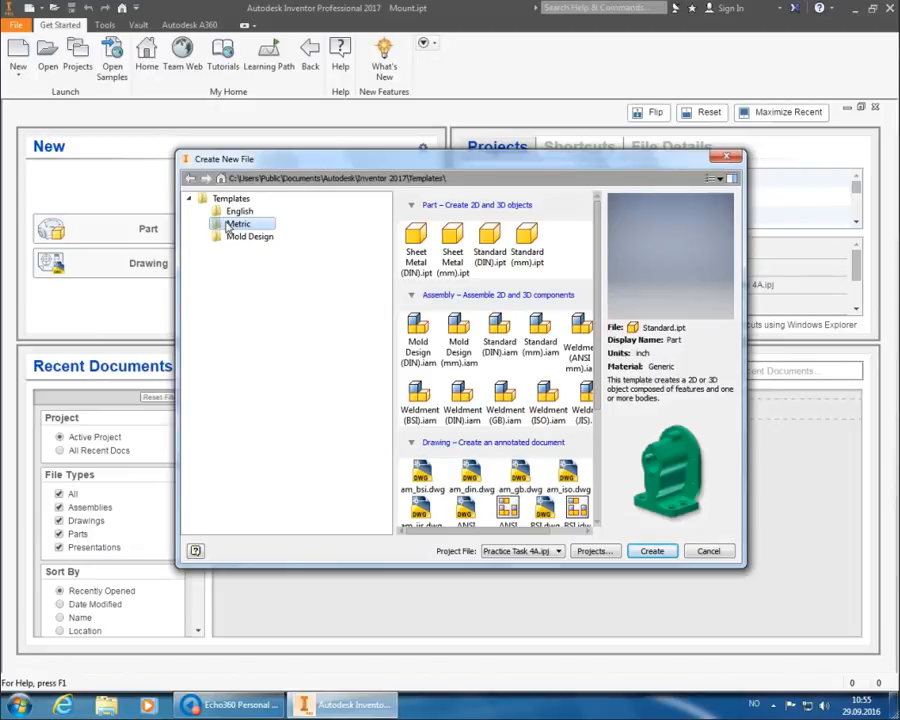
click(522, 236)
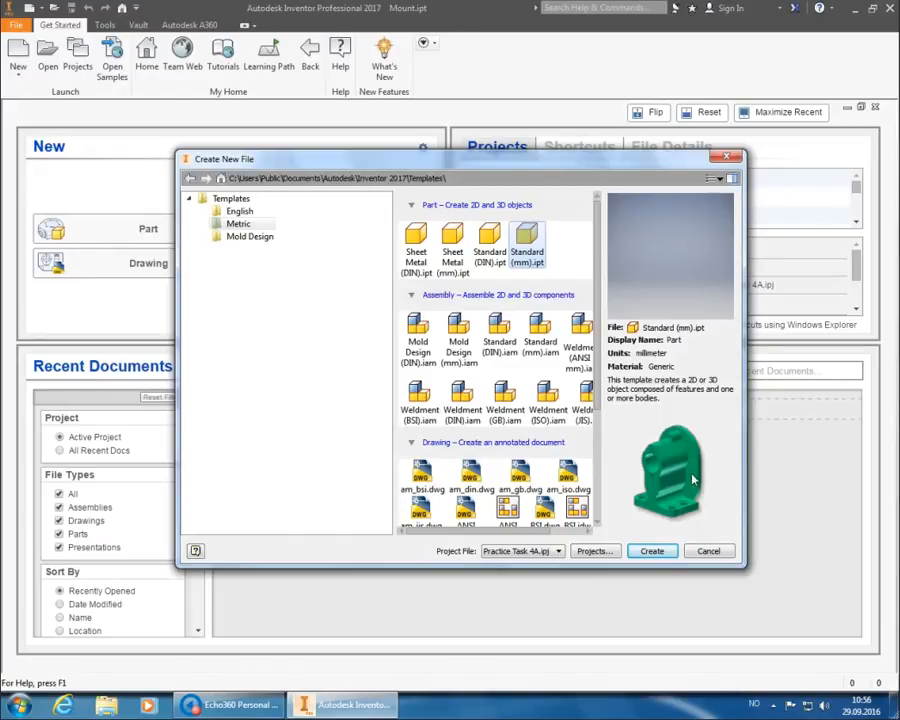
click(652, 551)
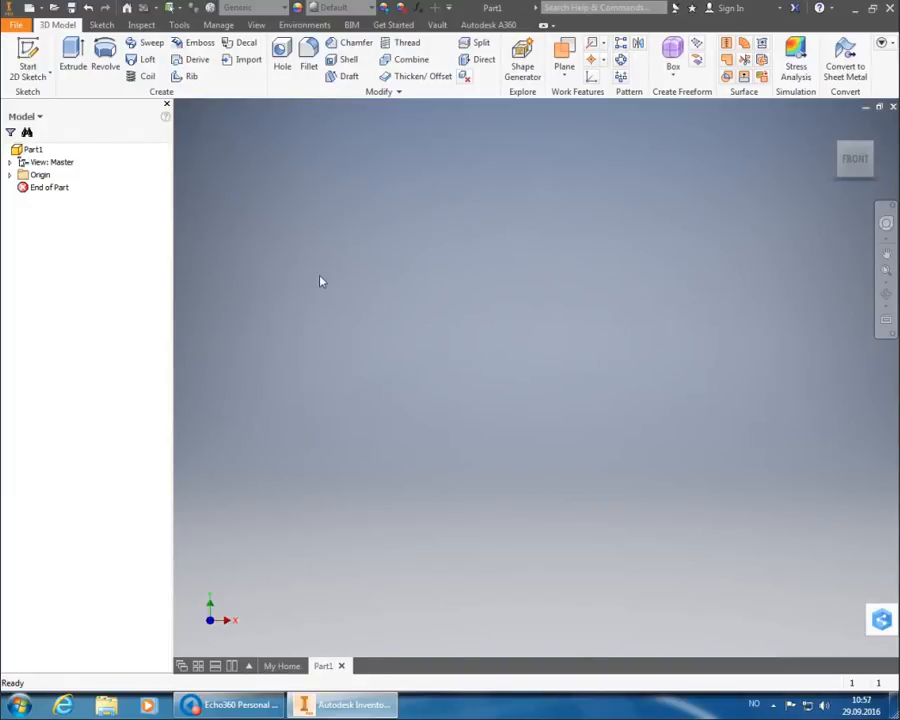
Start Sketch1 on the part's horizontal XZ origin plane.
click(30, 60)
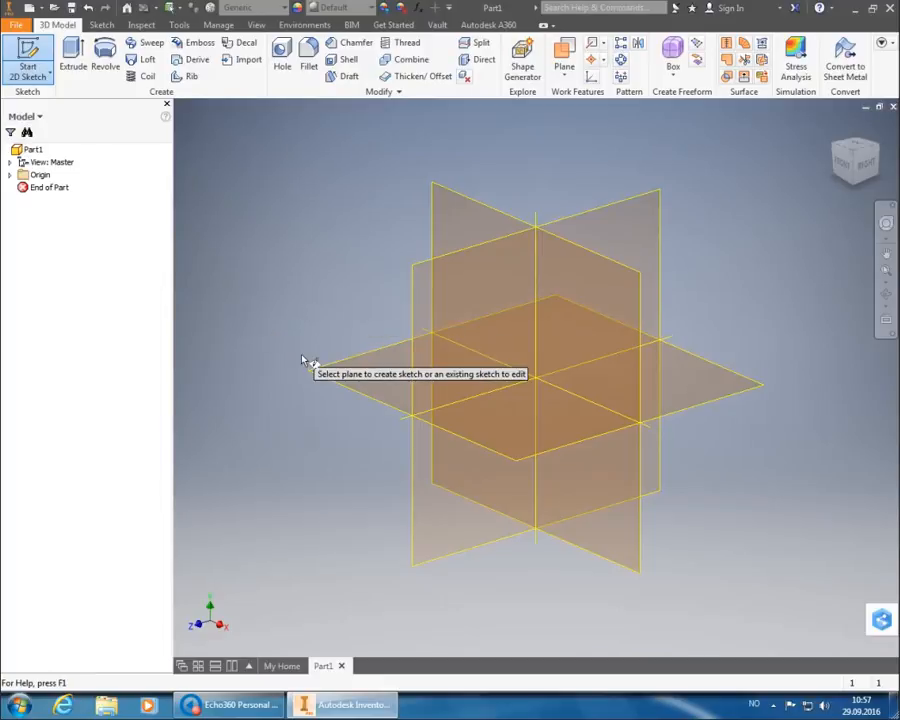
click(328, 371)
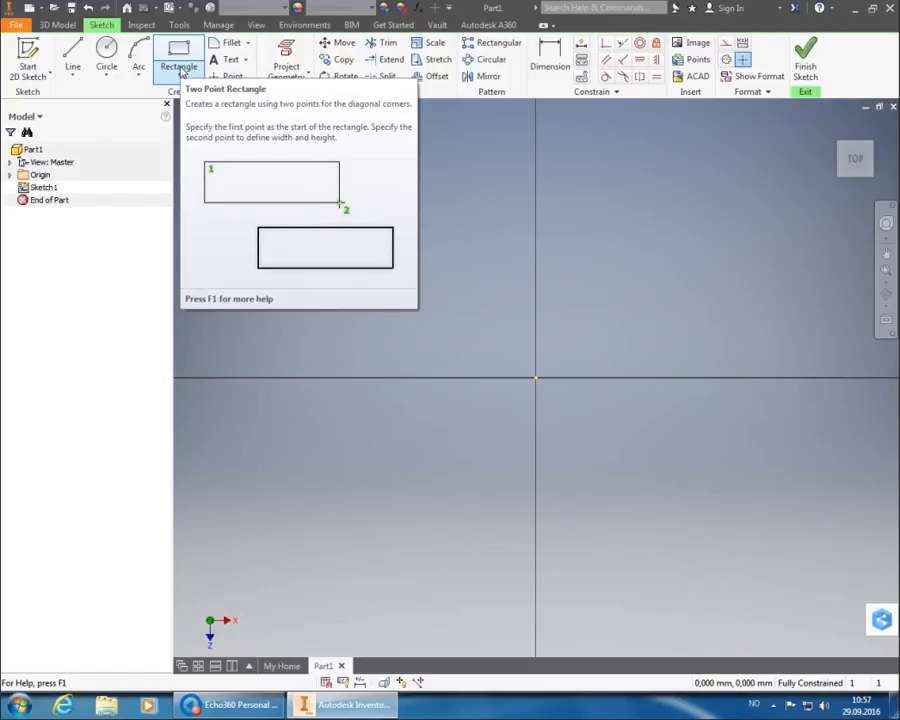
click(180, 76)
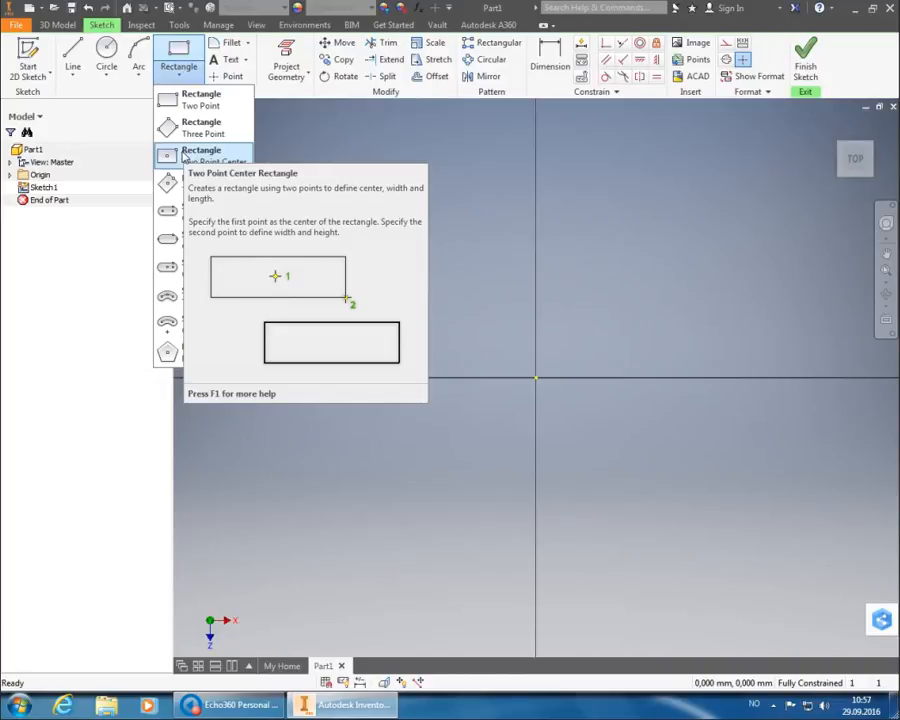
Draw a centre-point rectangle at the origin, 90 mm wide and 60 mm tall.
click(184, 155)
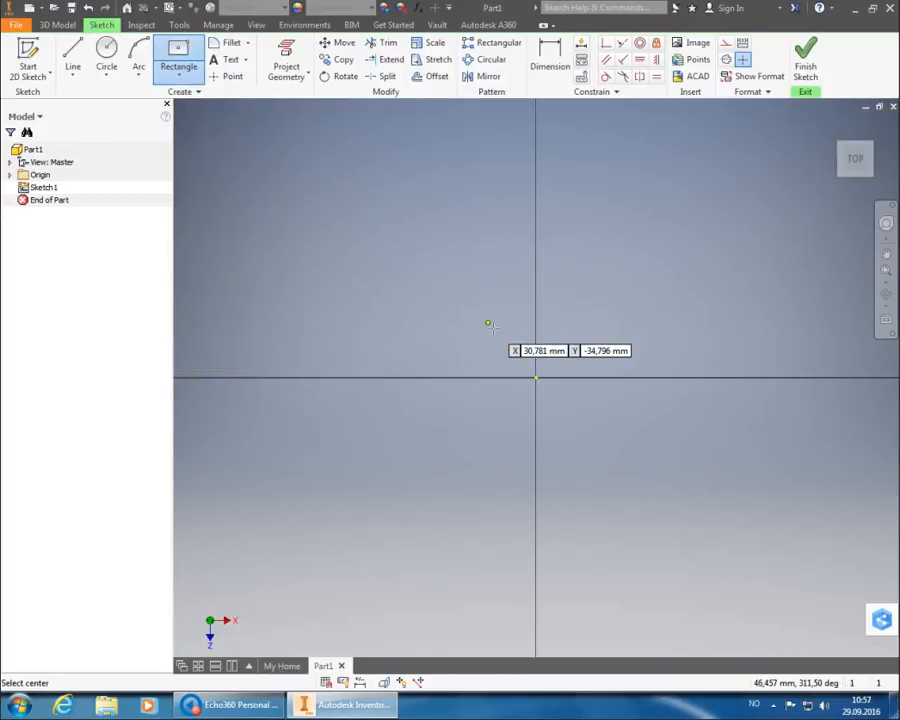
click(178, 74)
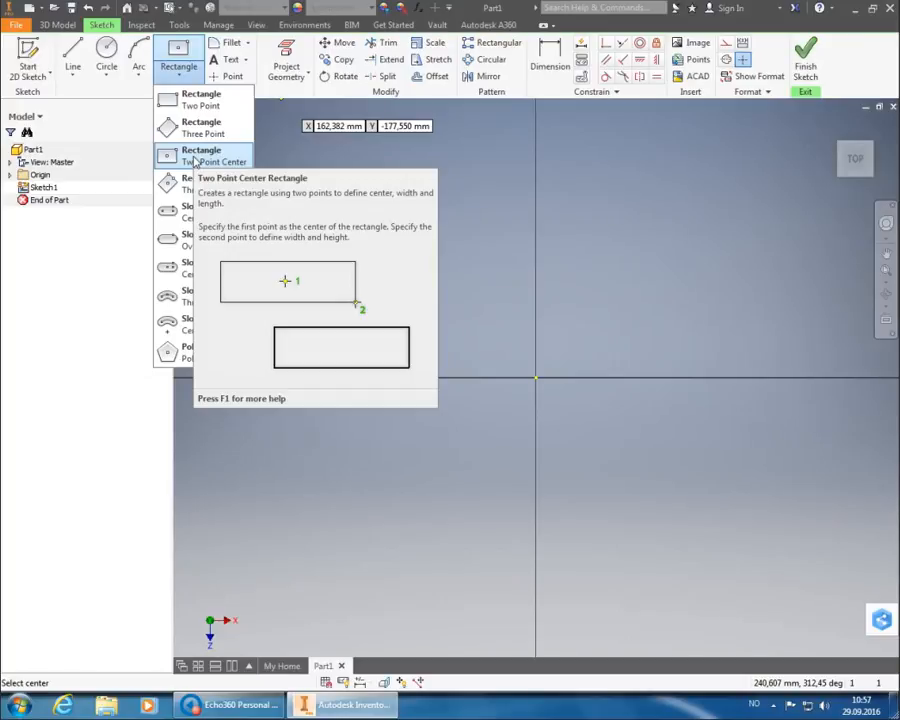
click(195, 160)
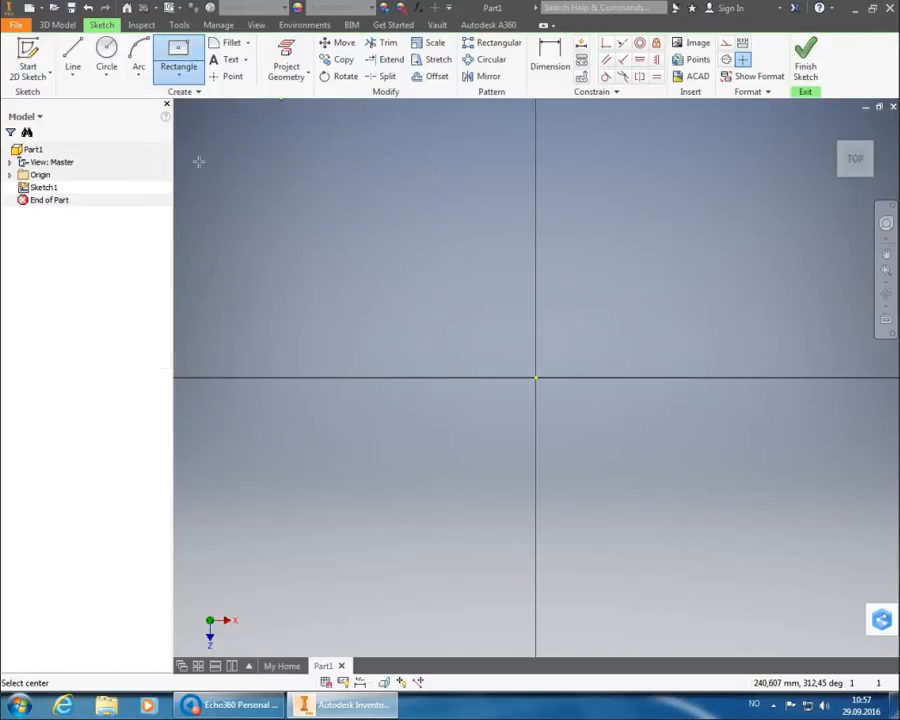
click(536, 379)
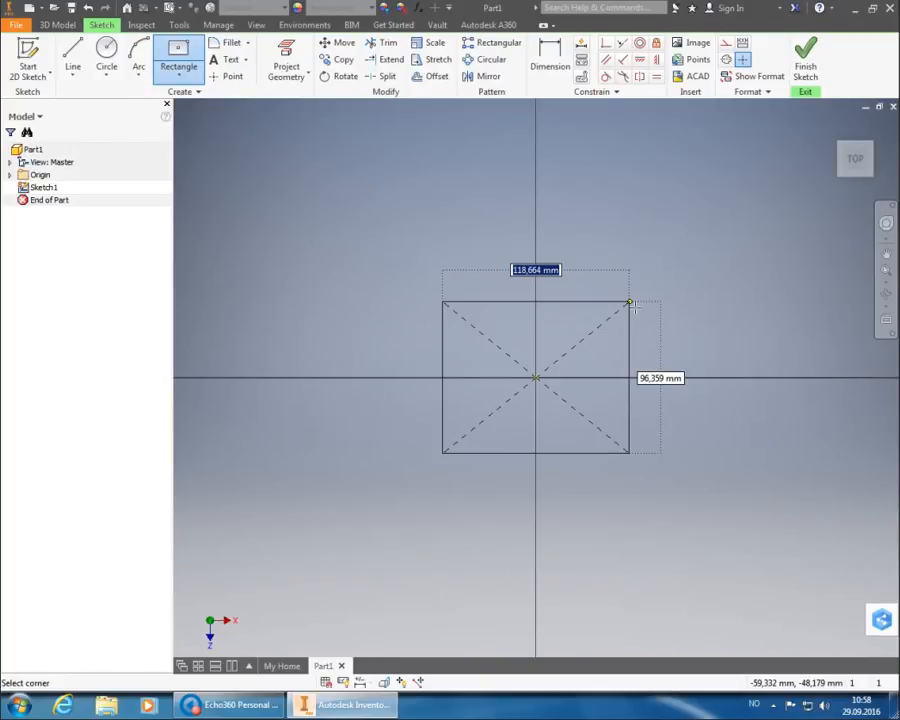
text(9)
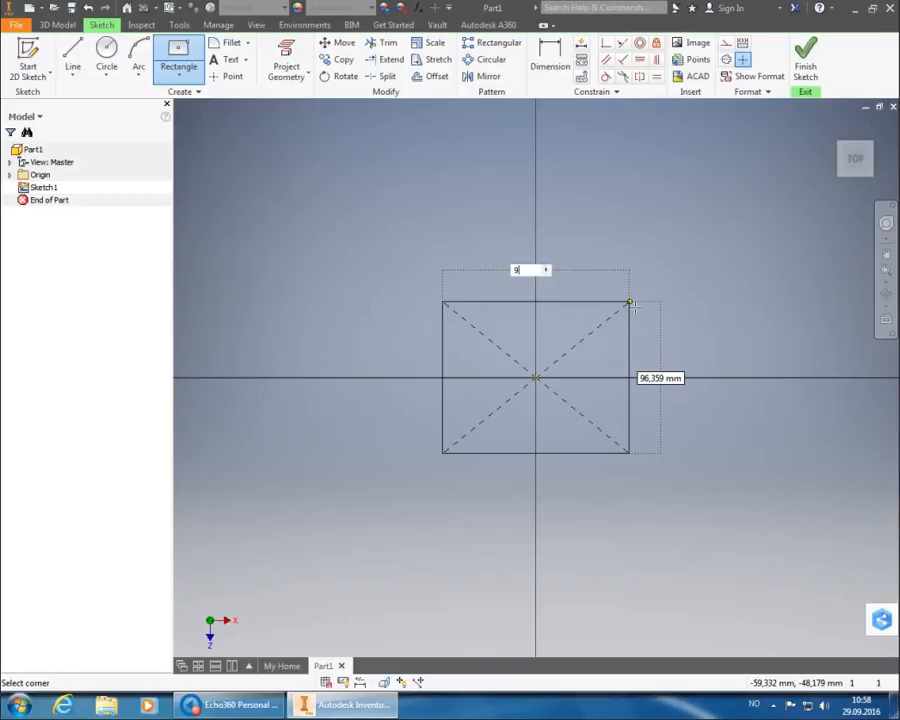
text(0)
key(Tab)
text(60)
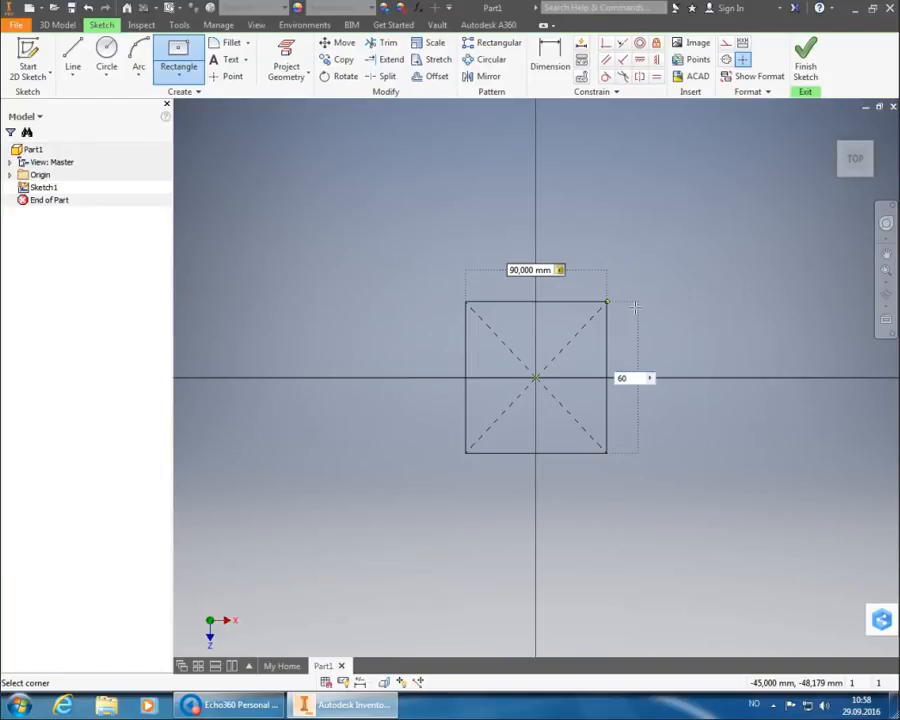
key(Tab)
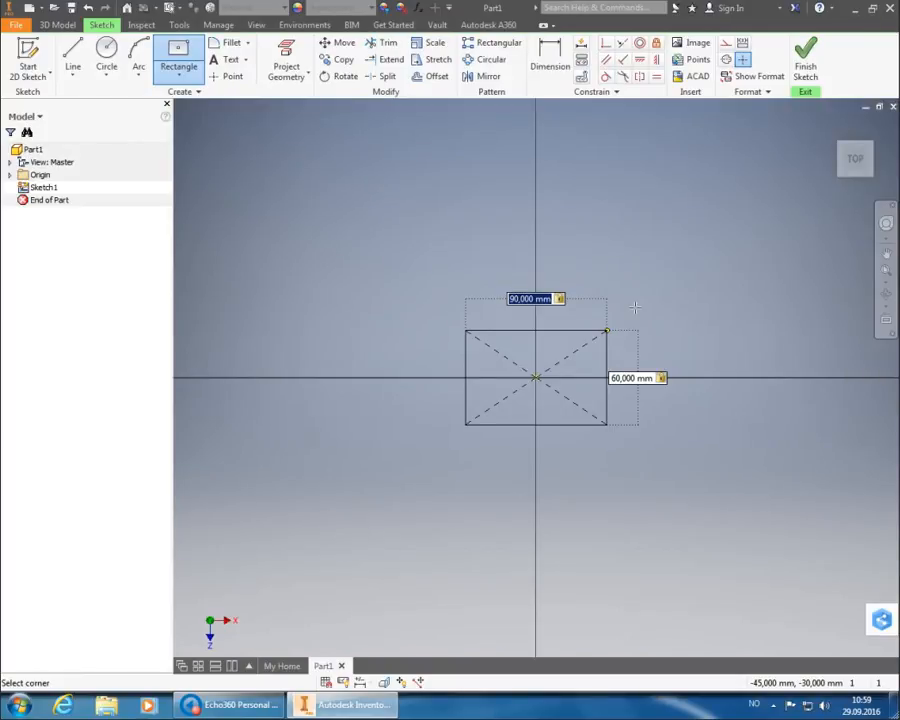
key(Return)
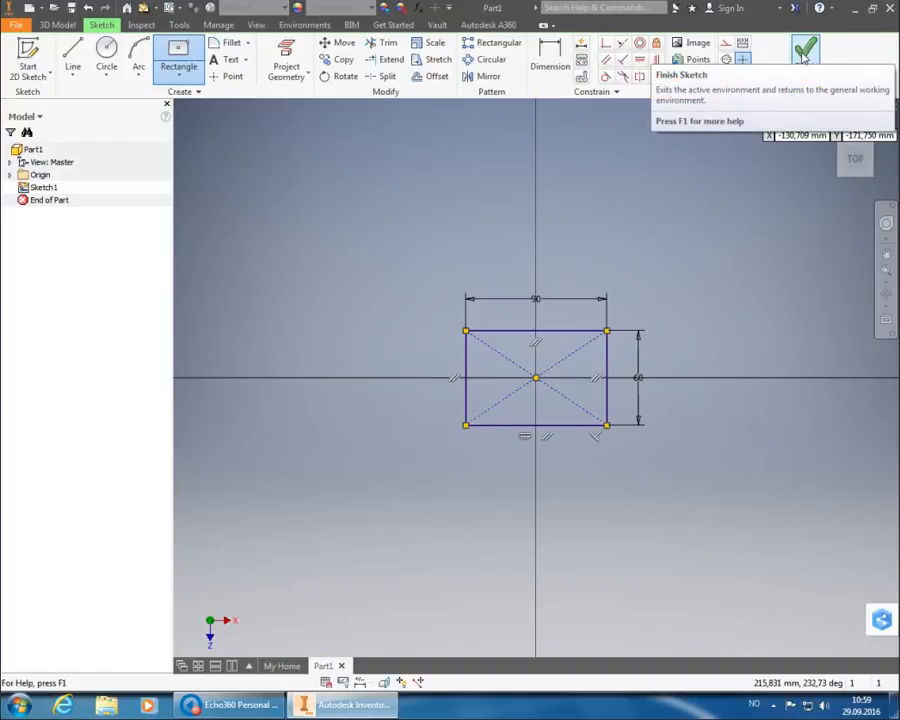
Finish the sketch and extrude the 90 x 60 rectangle 15 mm into a solid block.
click(804, 58)
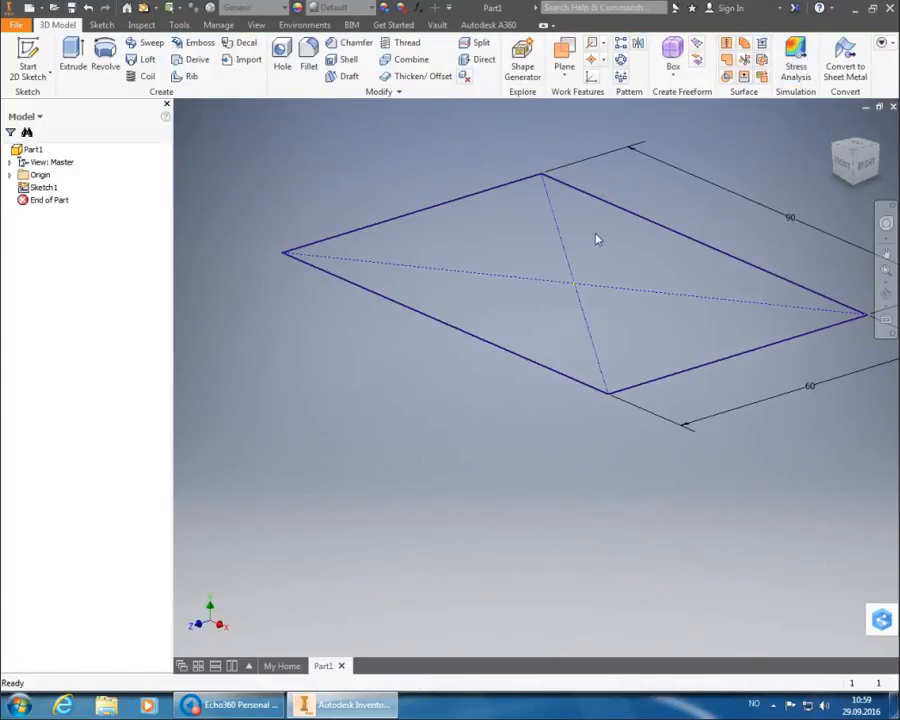
click(74, 58)
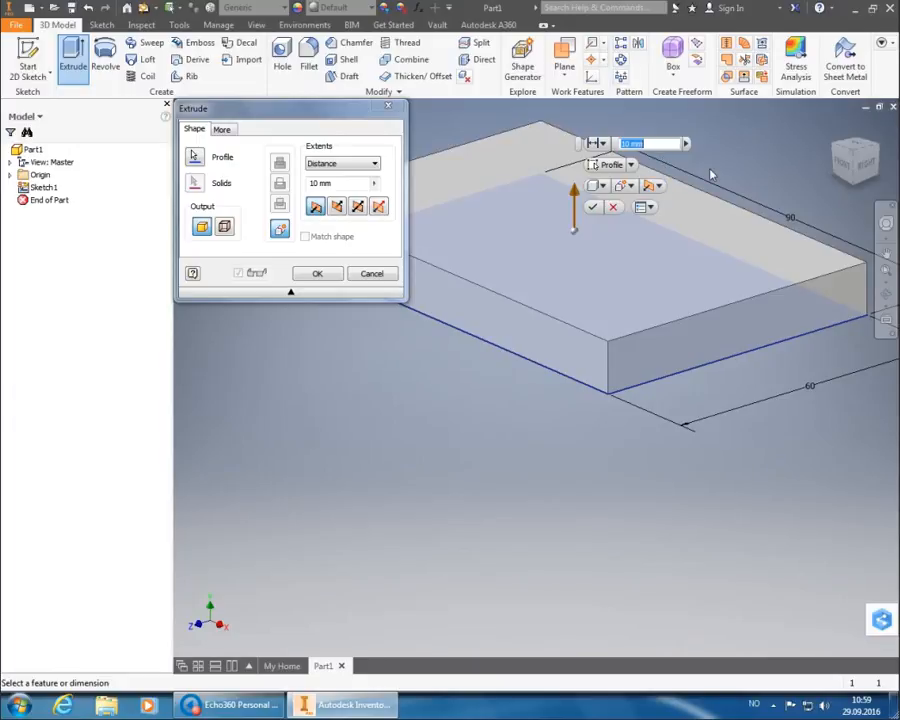
text(15)
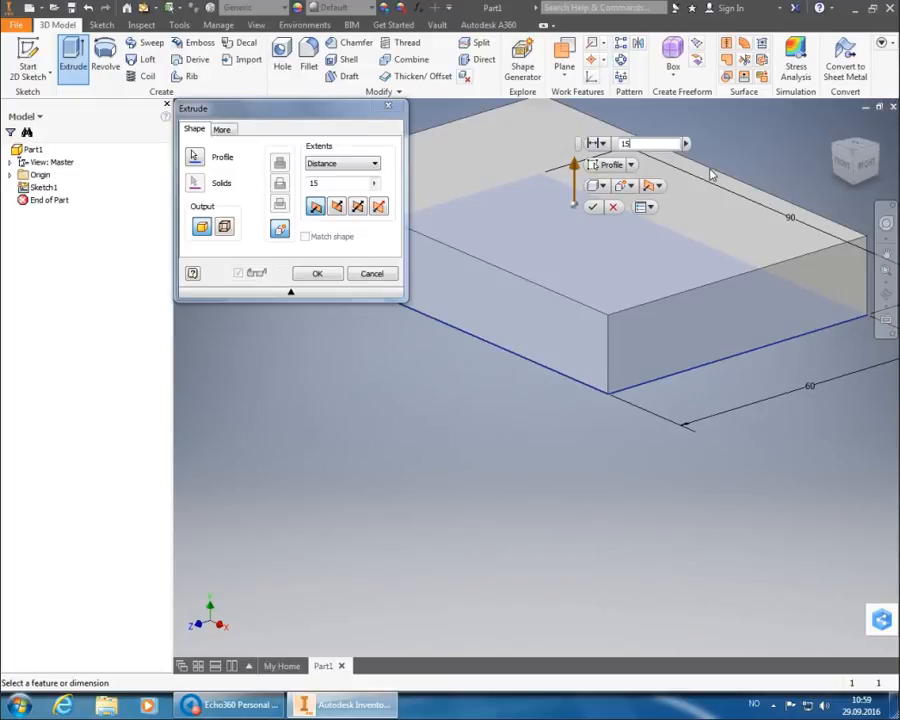
key(Return)
click(711, 172)
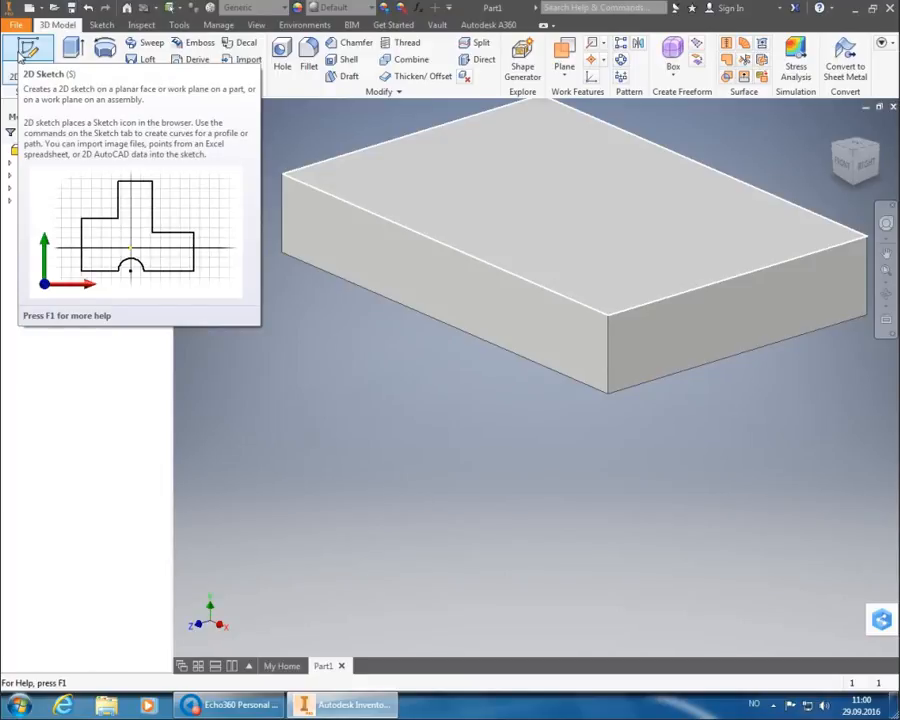
Start Sketch2 on the block's top face and rotate the view to face it.
click(24, 56)
click(576, 205)
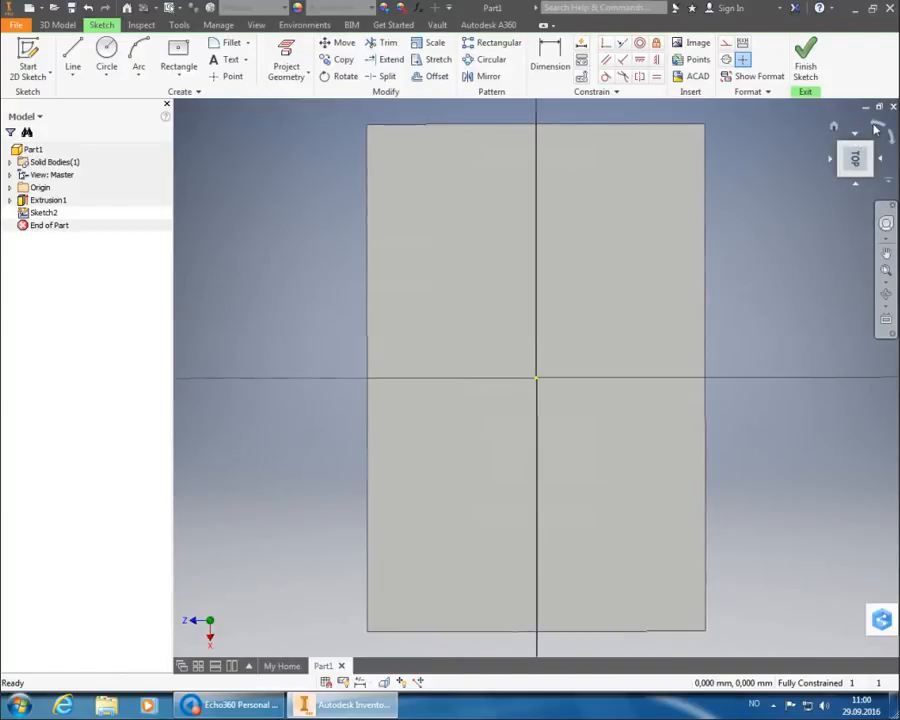
click(876, 129)
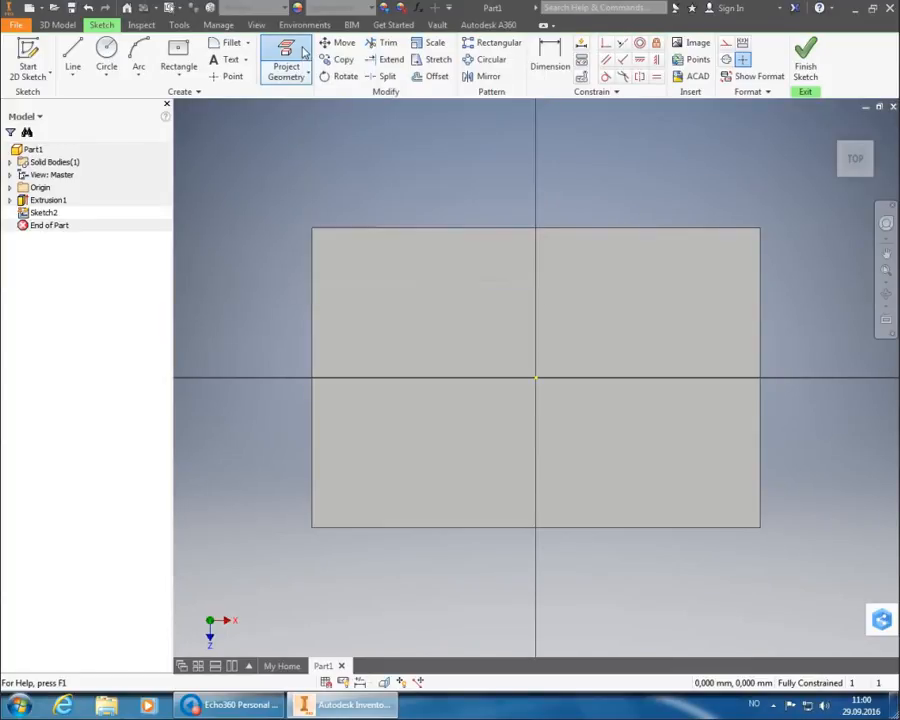
Project the top face's edge loops into Sketch2, accepting the Project Face Loops warning.
click(302, 54)
mouse_move(479, 311)
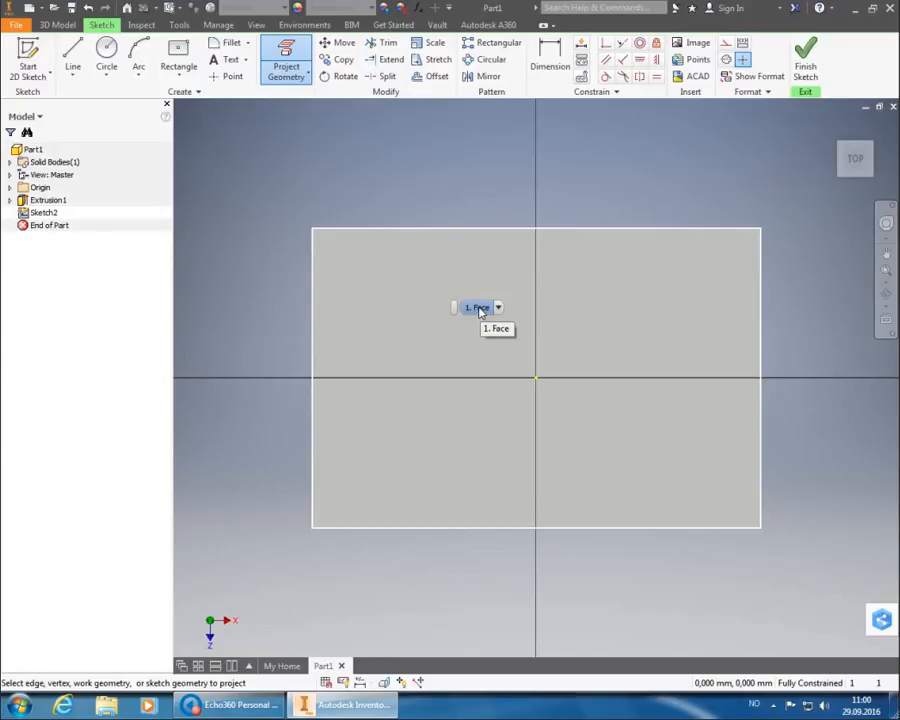
click(484, 310)
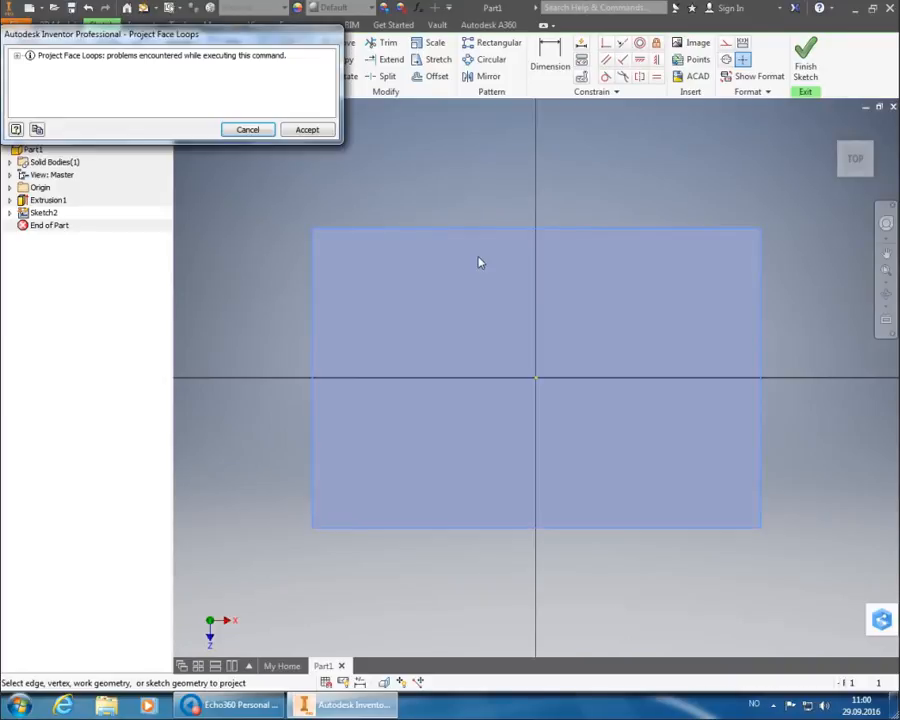
click(306, 129)
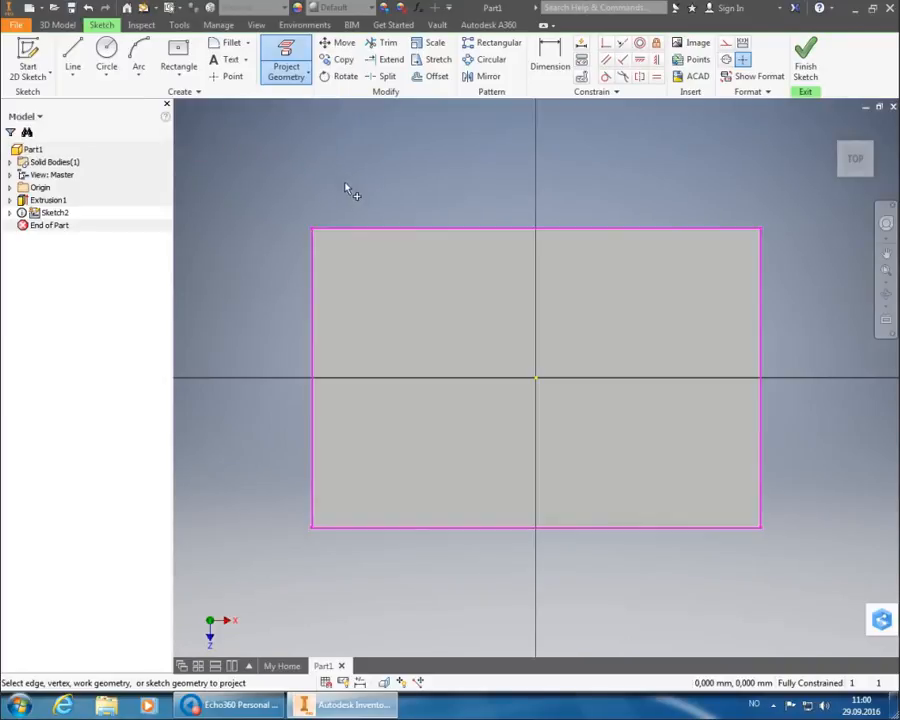
right_click(410, 165)
click(410, 165)
key(Escape)
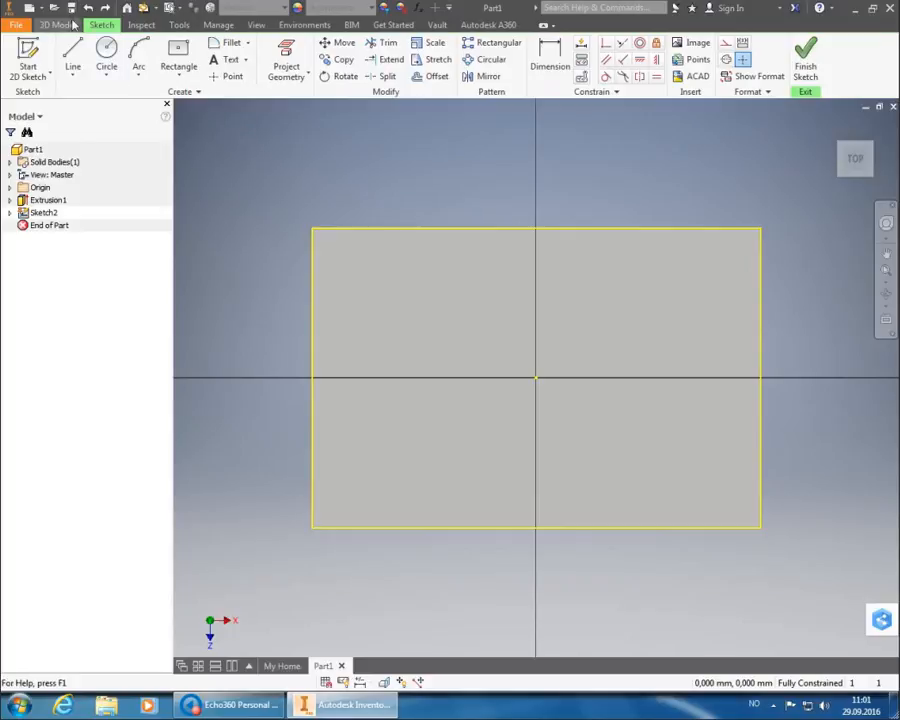
Draw a two-point rectangle 15 mm wide by 60 mm from the face's lower-left corner.
click(180, 72)
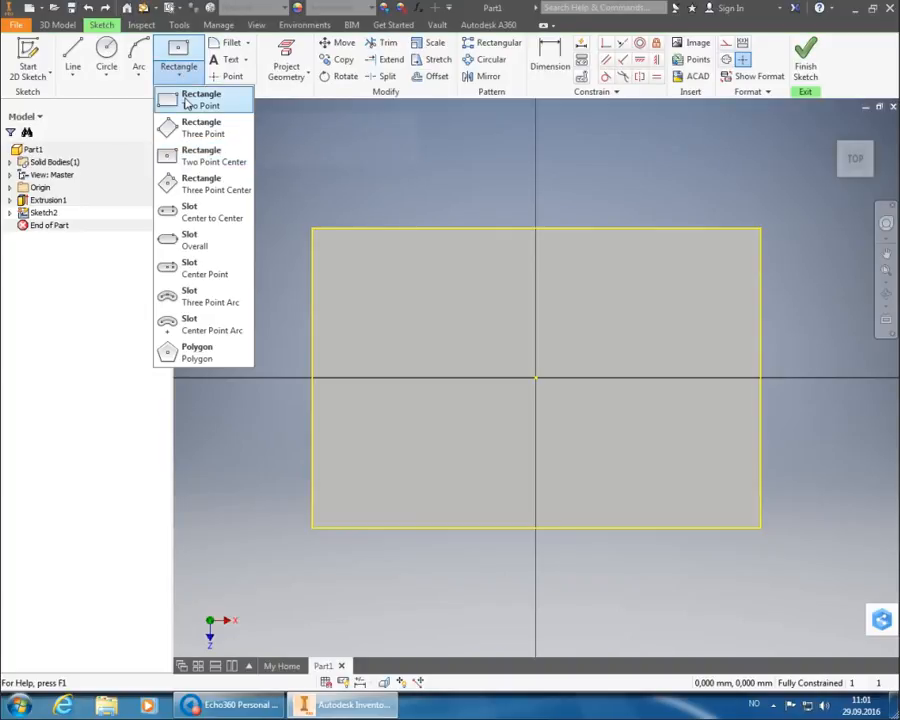
click(170, 97)
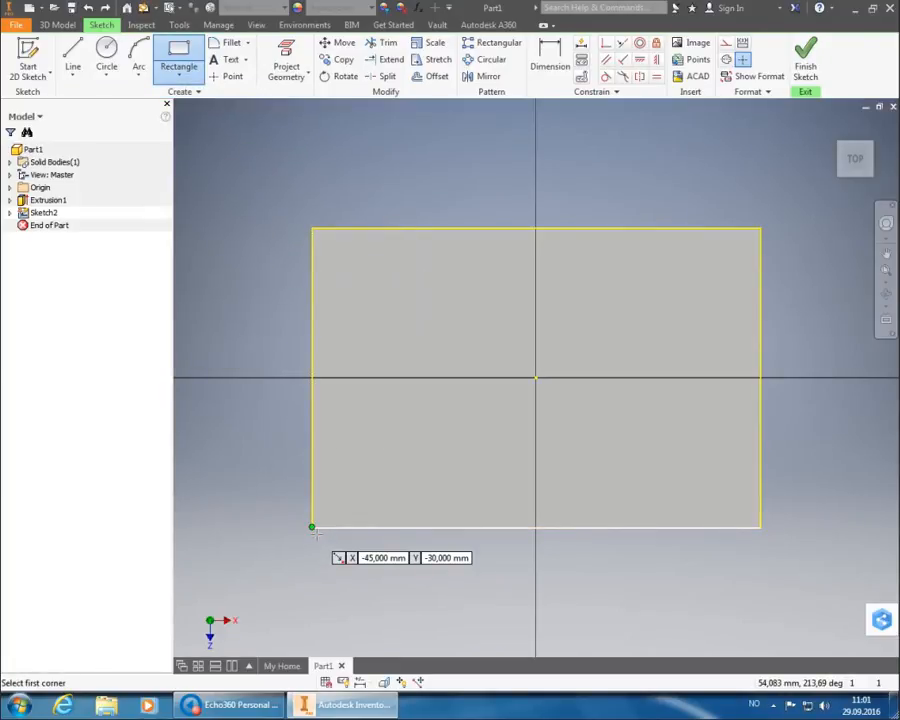
click(312, 527)
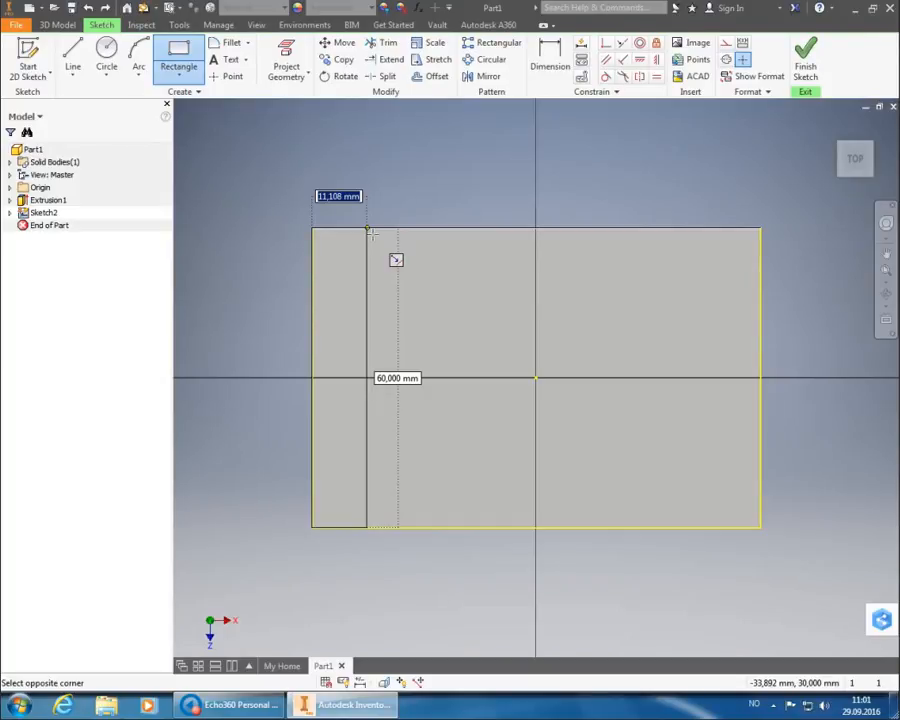
text(1)
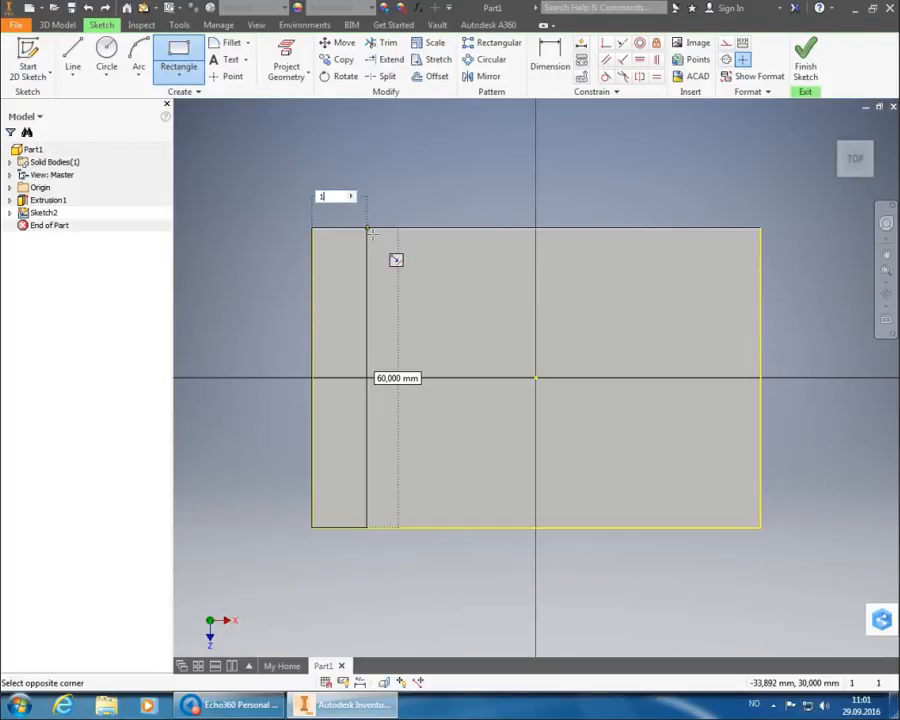
text(5)
key(Tab)
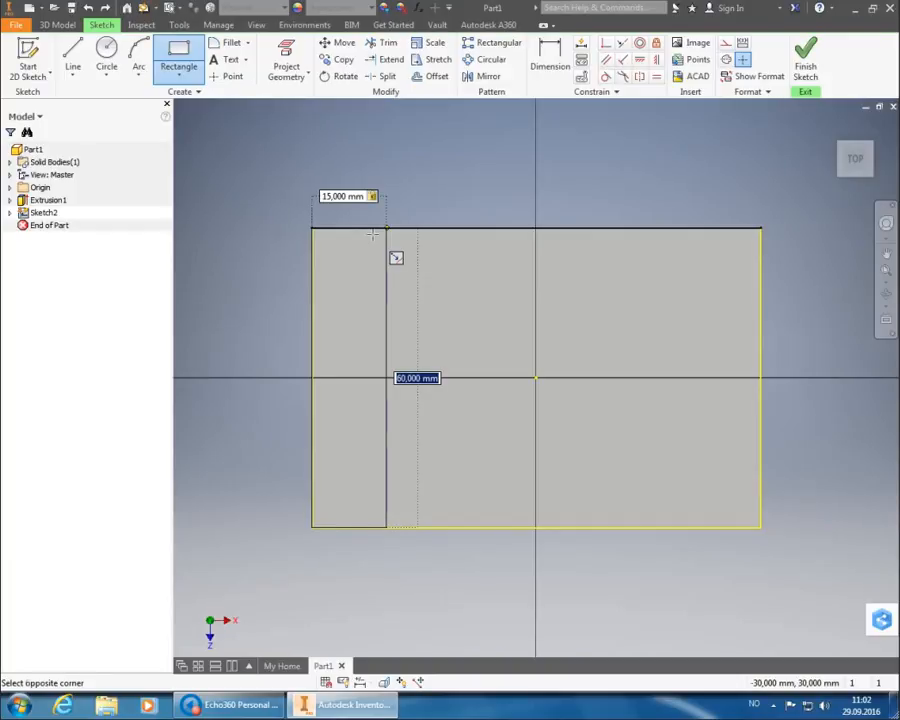
key(Return)
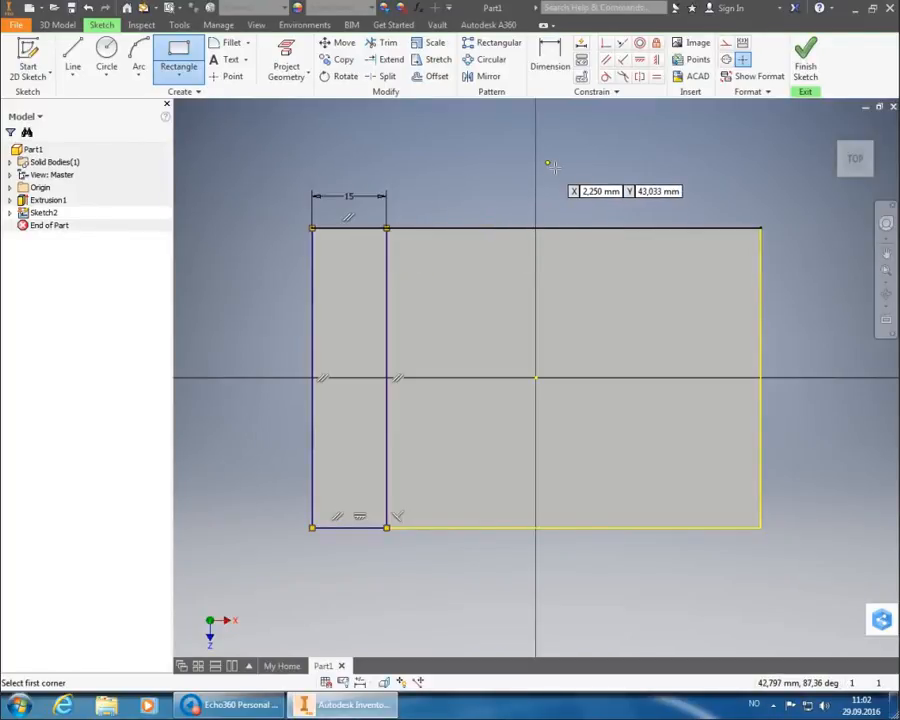
Draw a 15 x 60 mm rectangle from the top face's top-right corner.
click(766, 233)
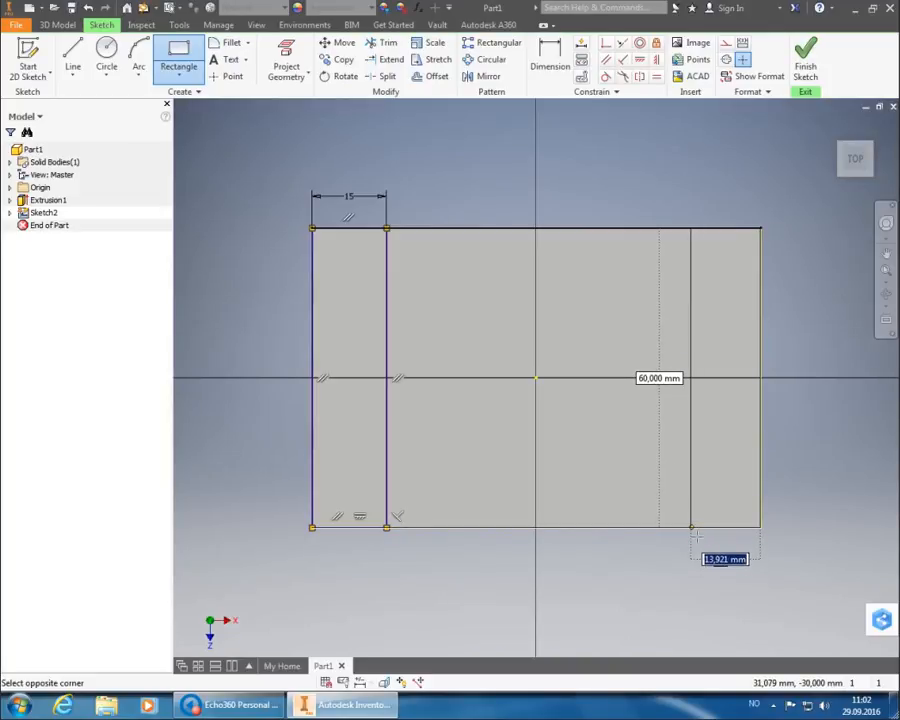
text(15)
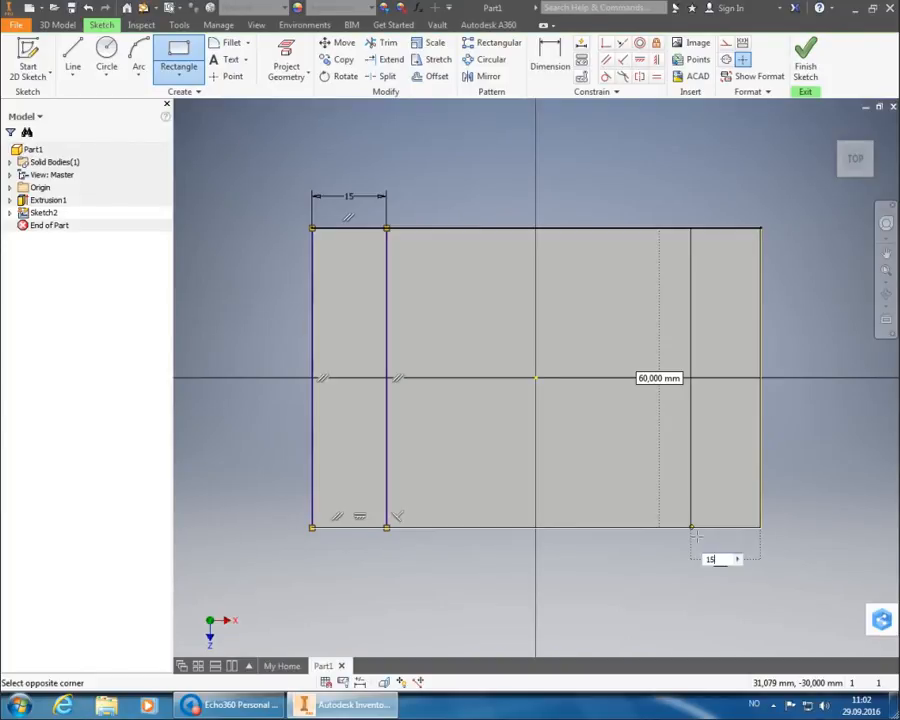
key(Tab)
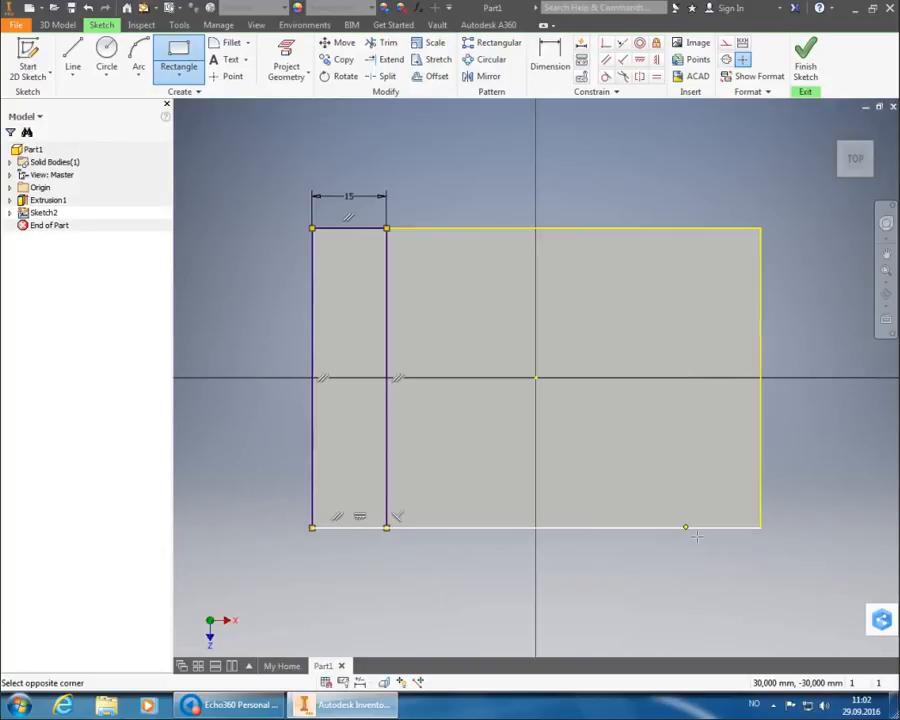
key(Return)
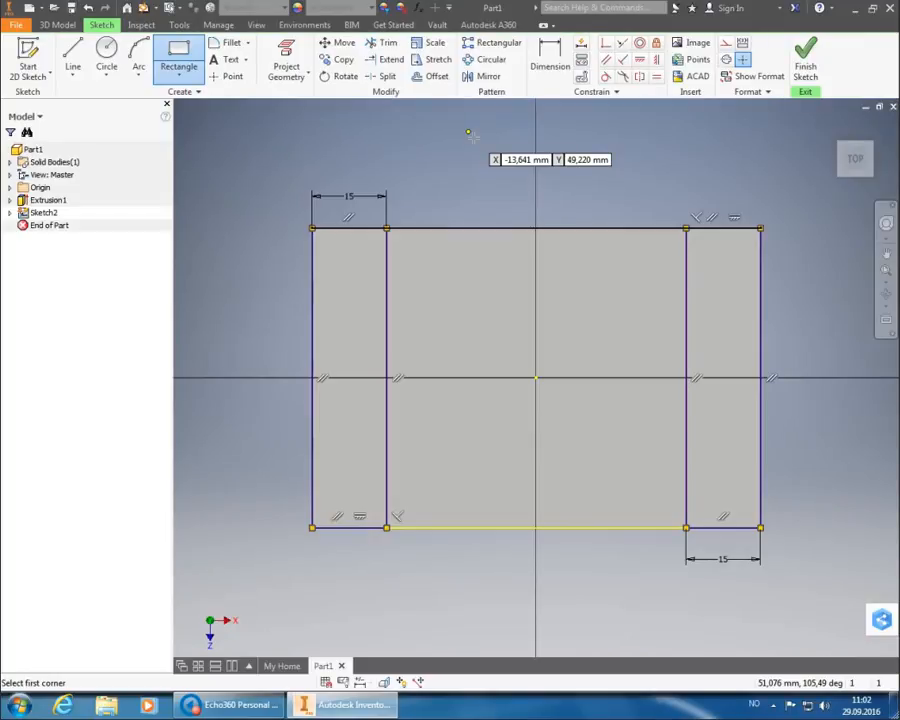
key(Escape)
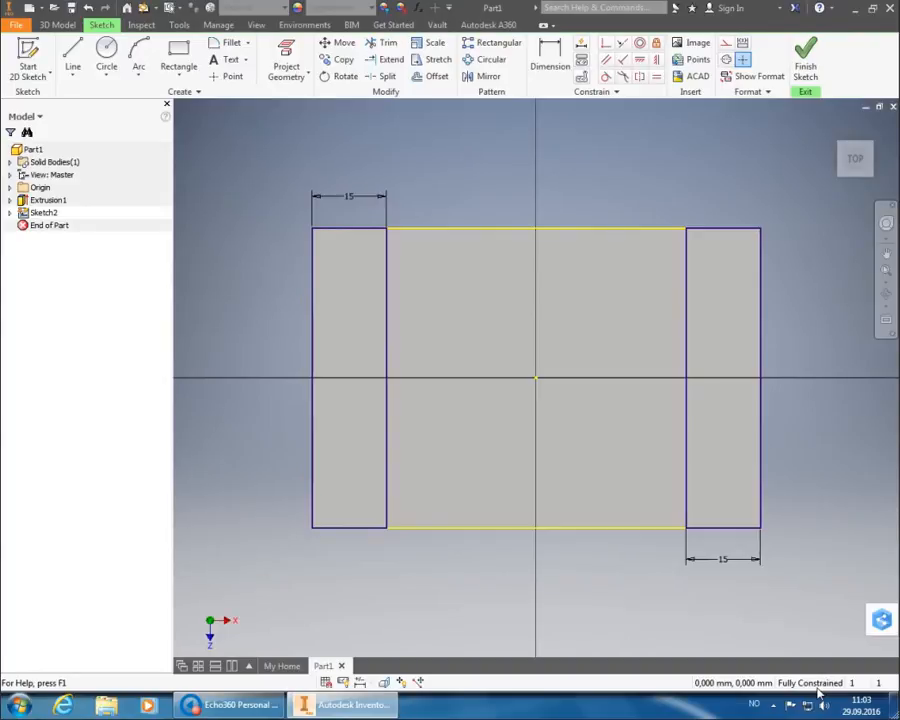
Finish the sketch and extrude both end strips by 30-15 (15 mm) into walls.
click(811, 57)
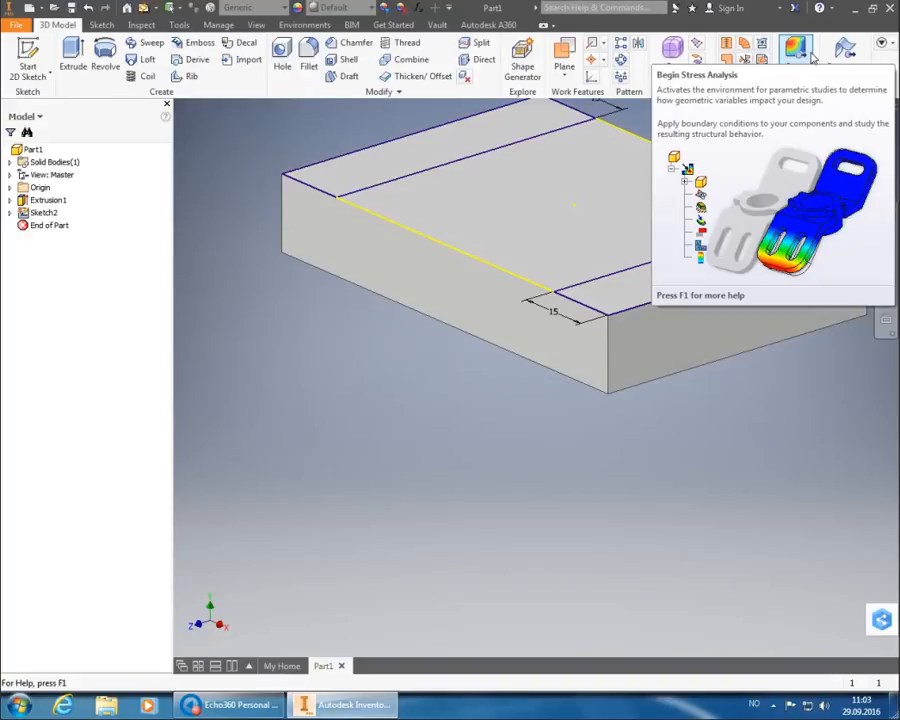
click(72, 56)
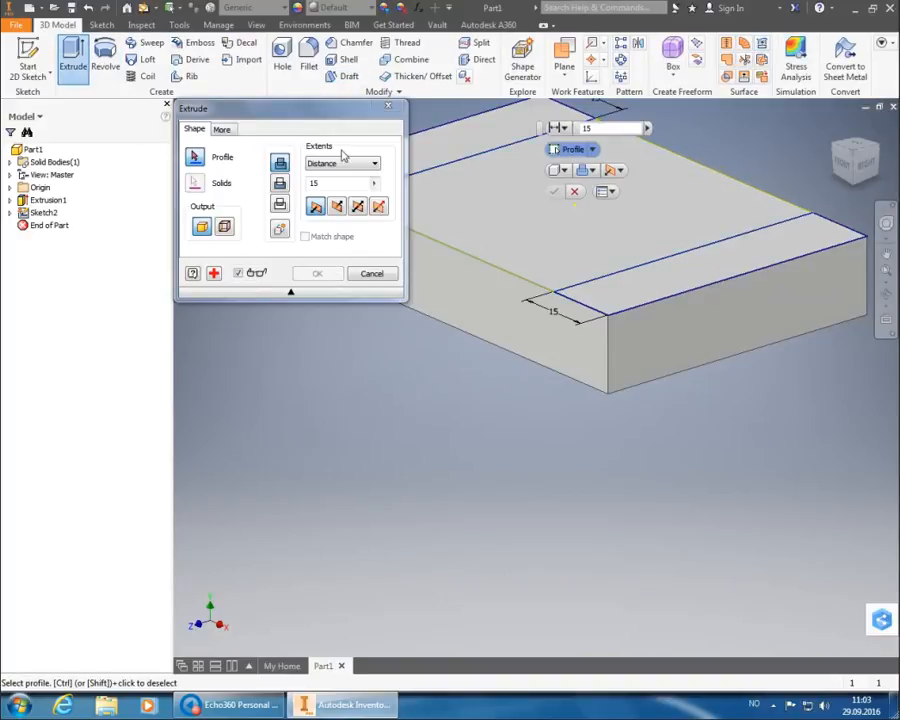
scroll(548, 300, down, 3)
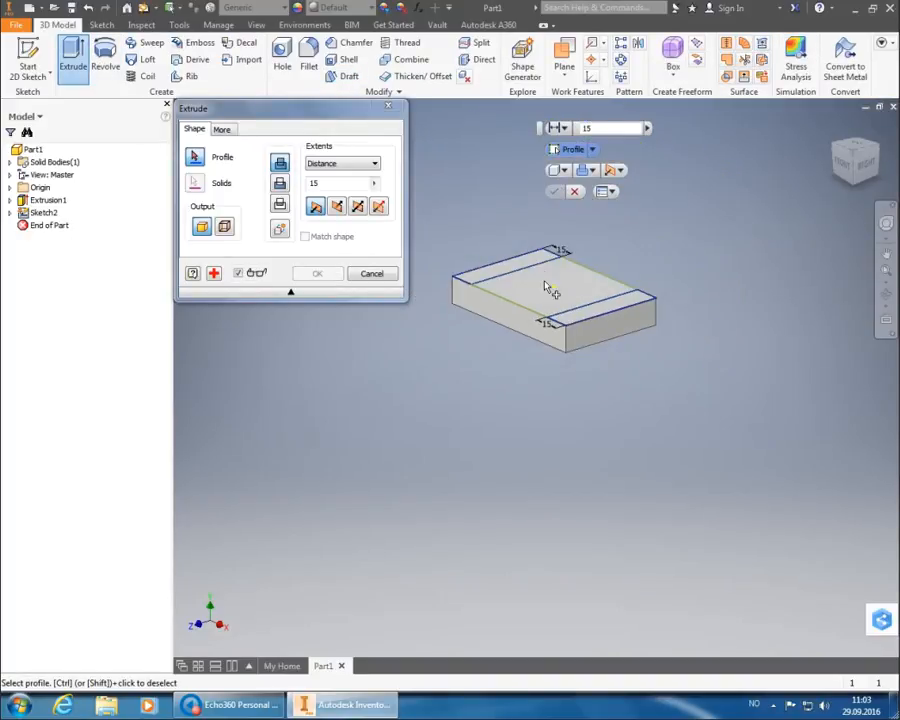
scroll(548, 288, up, 5)
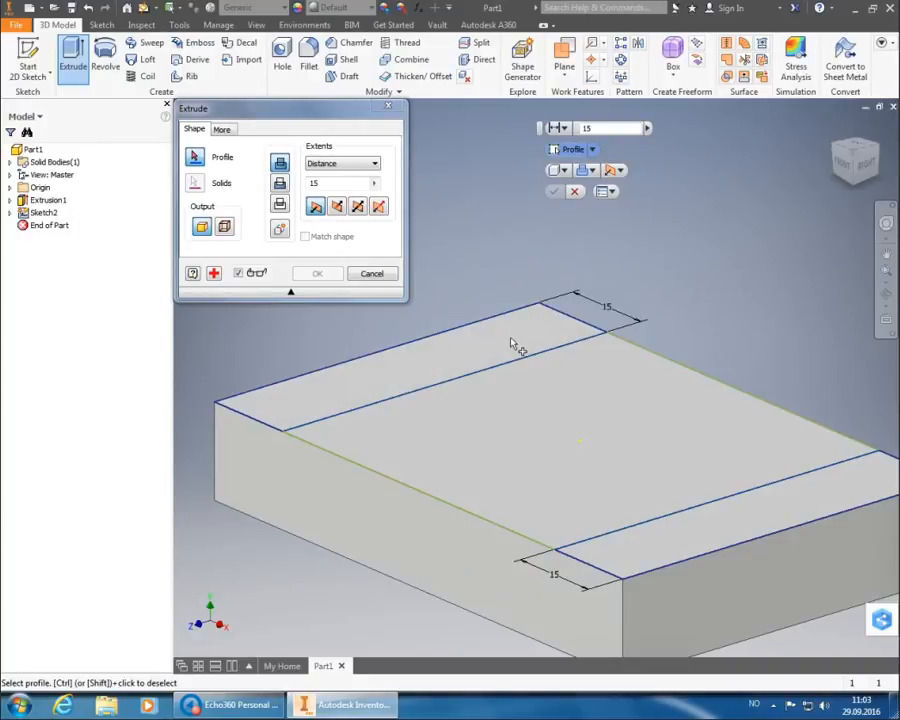
click(508, 344)
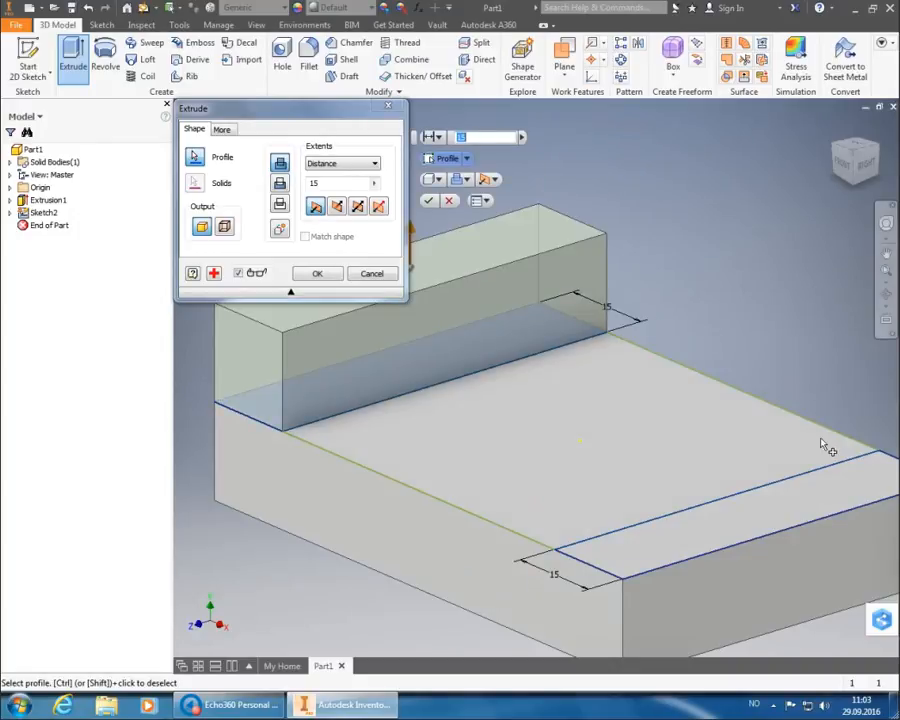
click(826, 495)
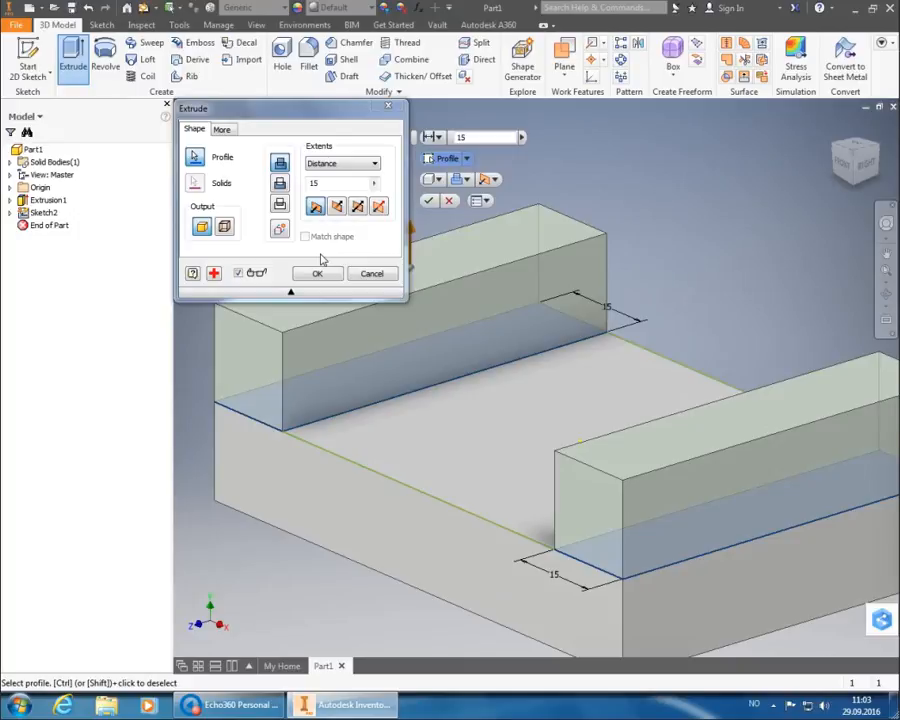
double_click(349, 184)
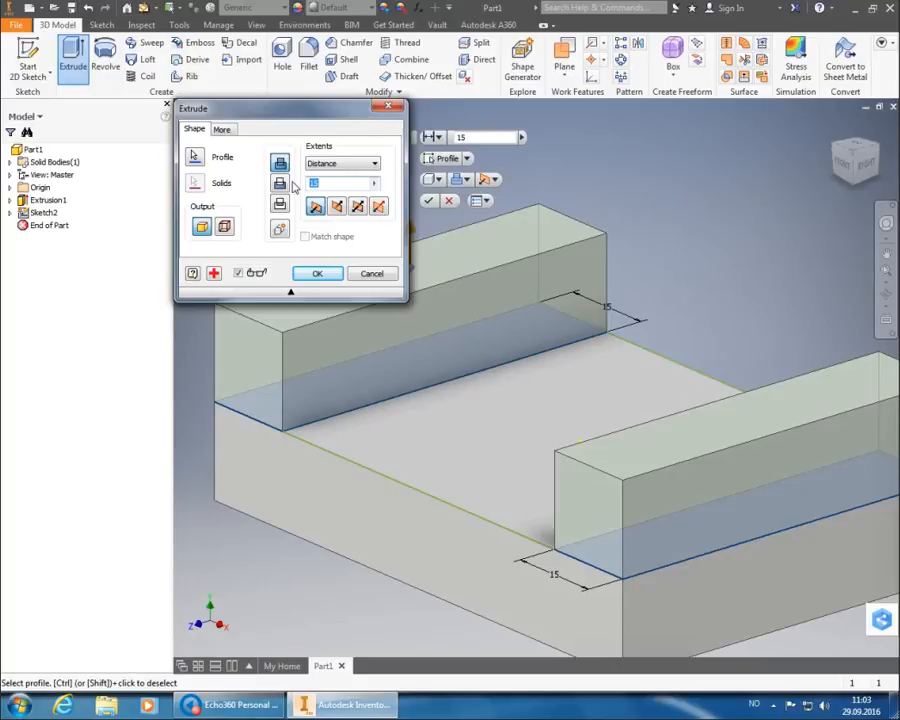
text(30)
text(15)
click(318, 274)
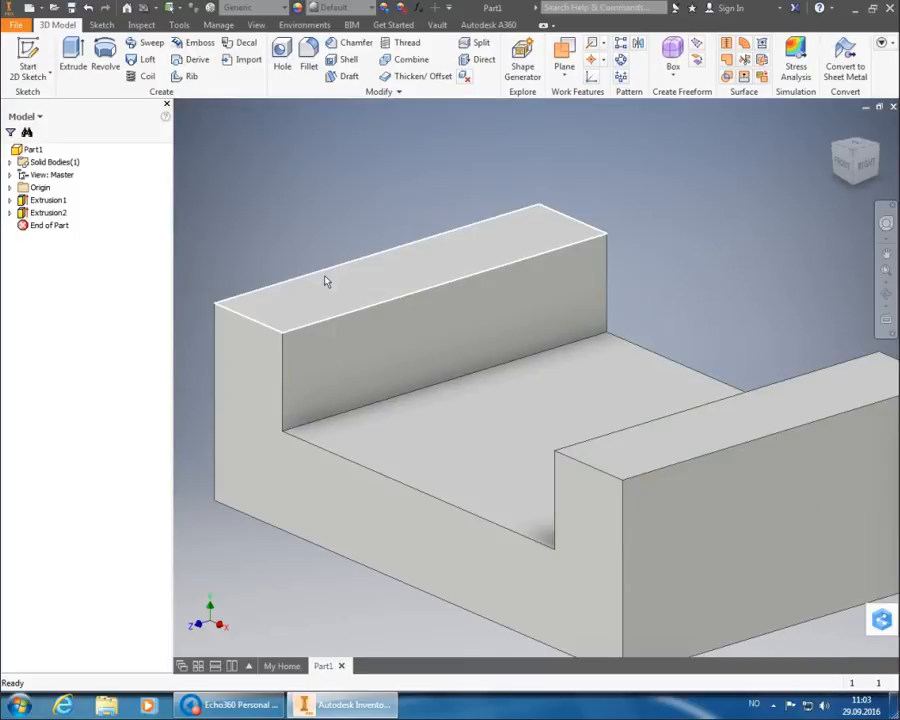
Return the U-shaped bracket to the ViewCube's Home isometric view.
click(860, 156)
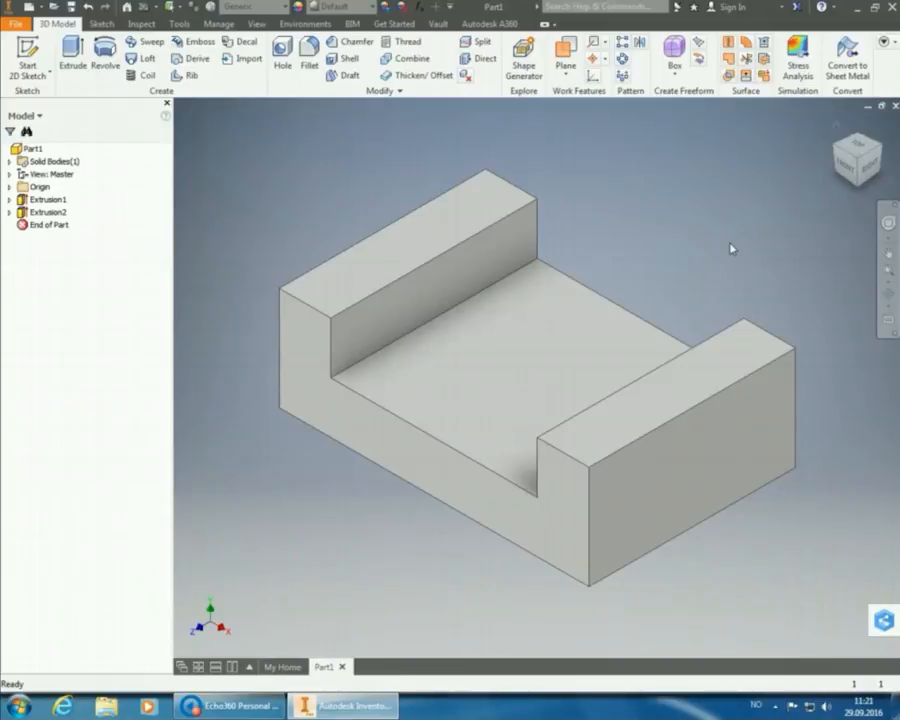
Start a new sketch on the floor face and rotate the top view a quarter turn.
click(27, 55)
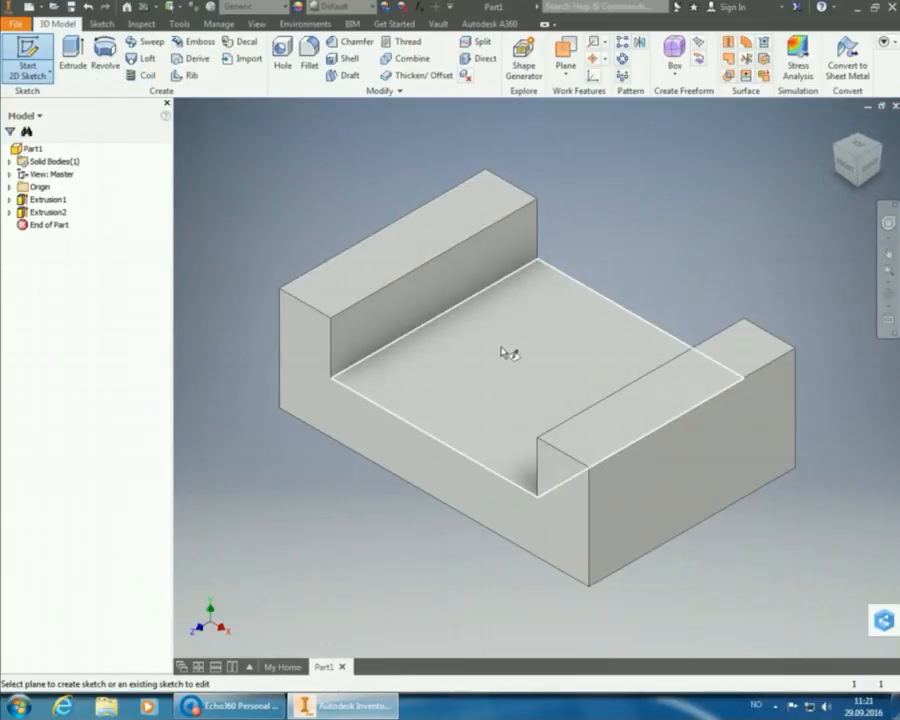
mouse_move(522, 373)
click(522, 372)
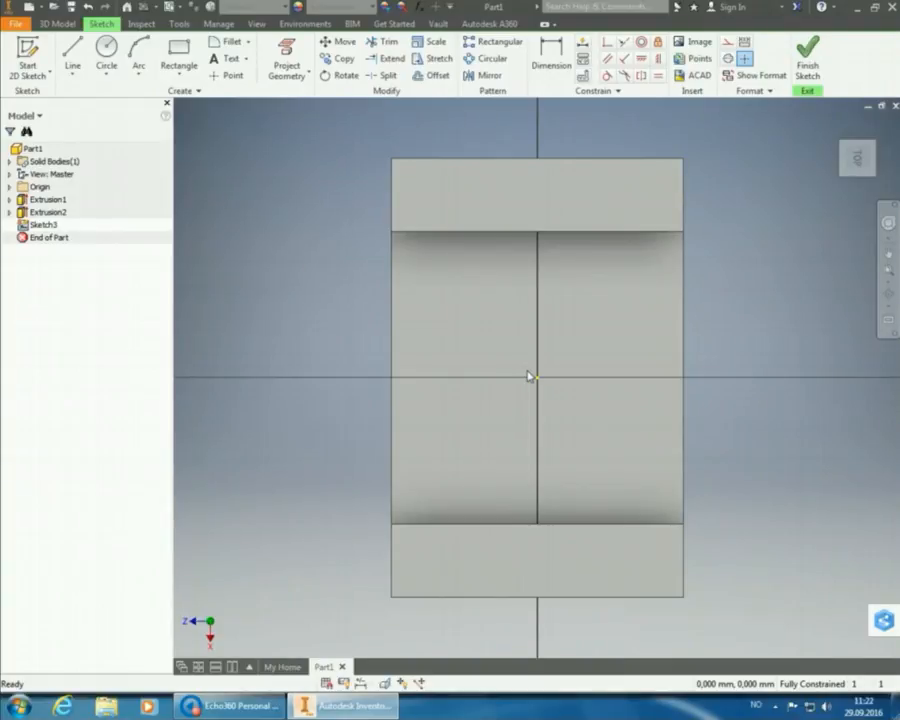
click(877, 124)
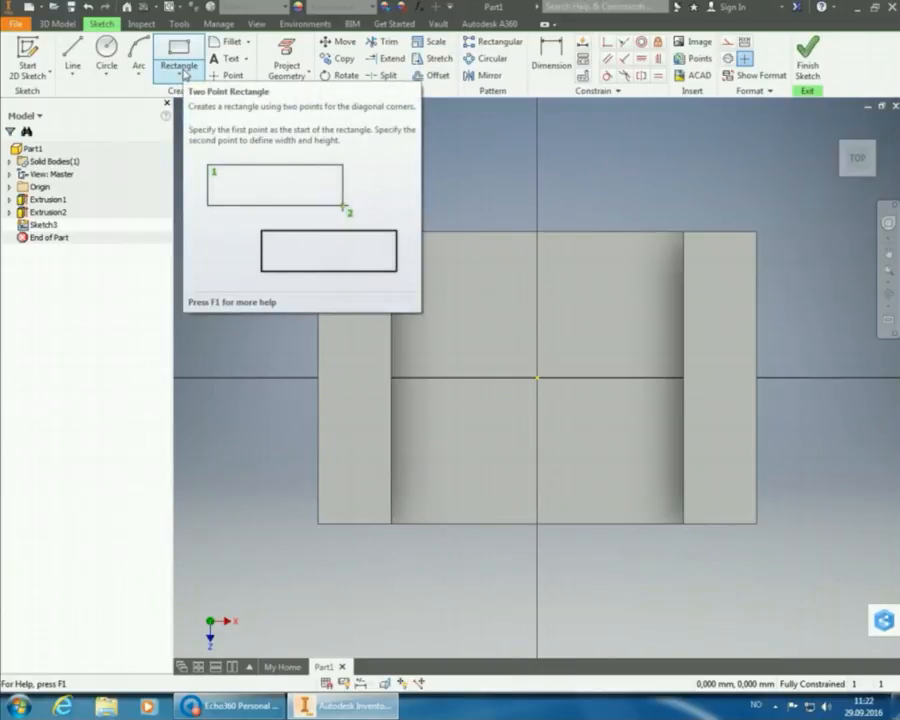
click(184, 73)
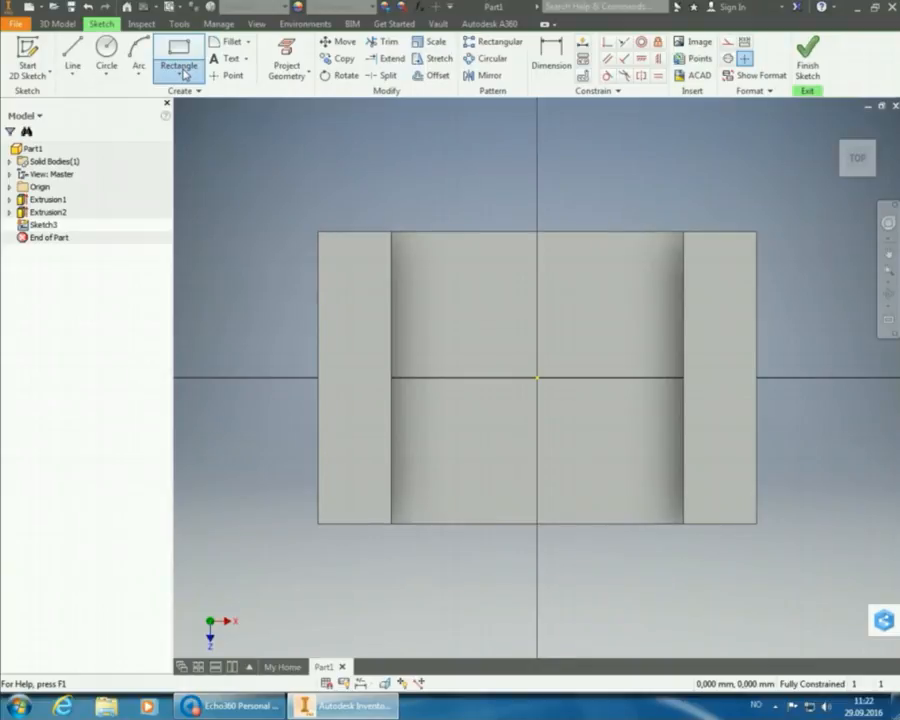
click(184, 74)
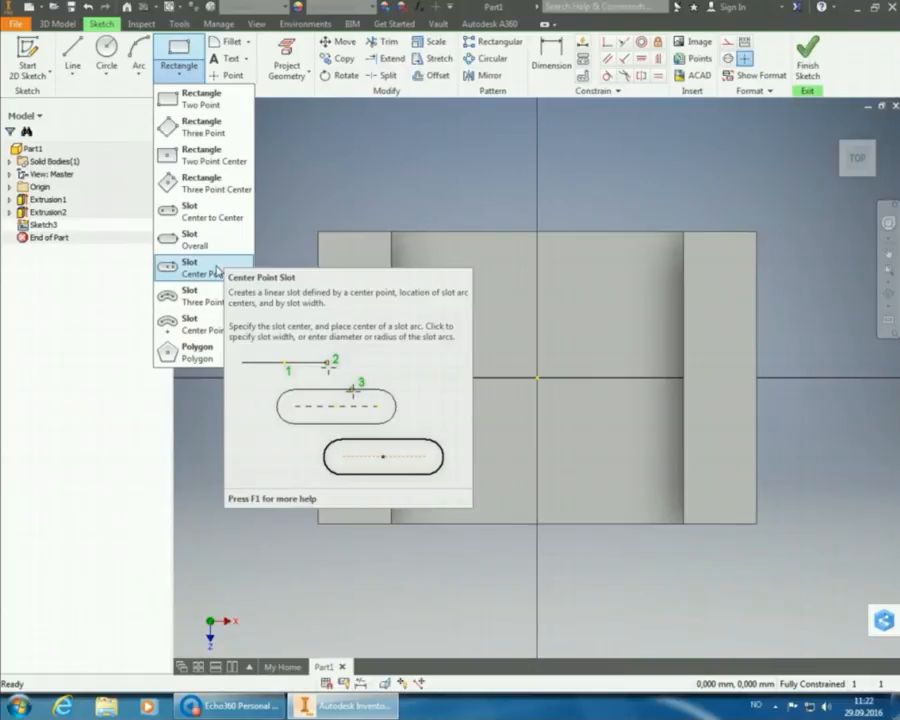
Begin a center-point slot with its centre at the sketch origin.
click(217, 270)
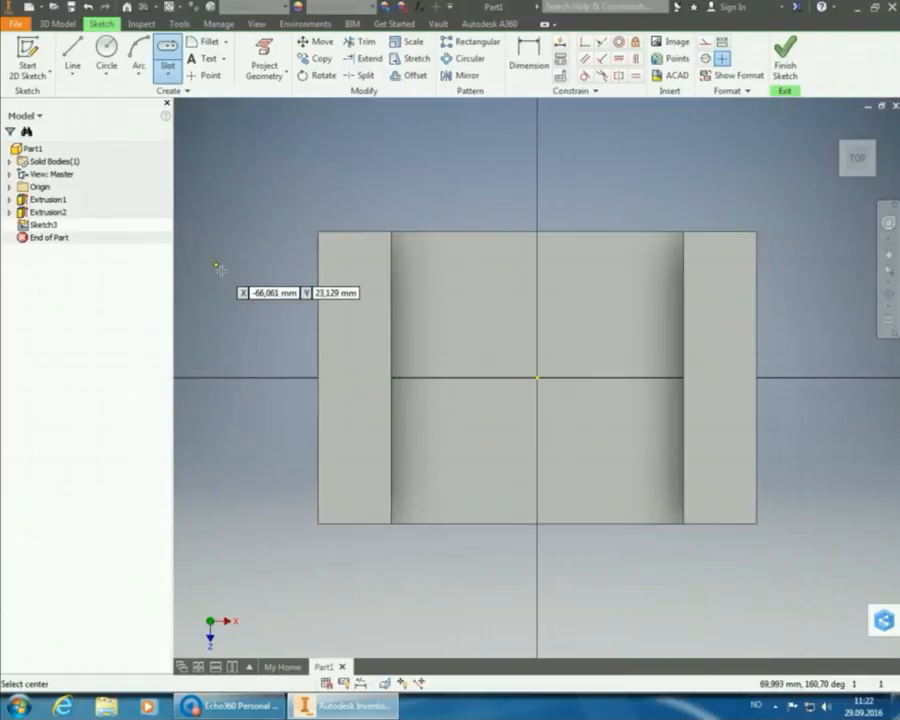
click(537, 378)
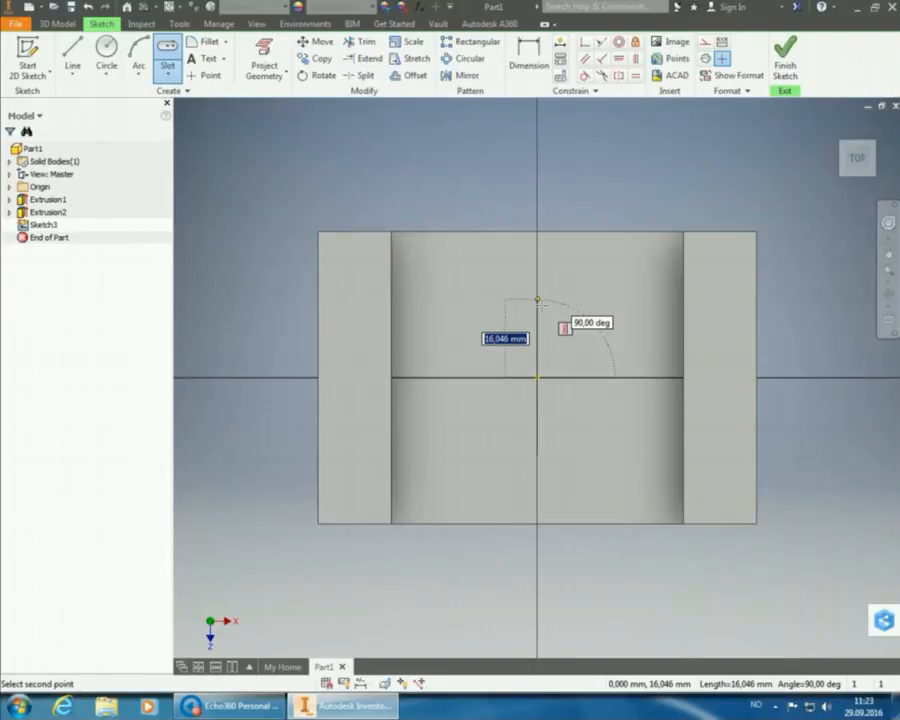
Complete the vertical slot with 30/2 (15 mm) length at 90° and 10 mm width.
text(30/2)
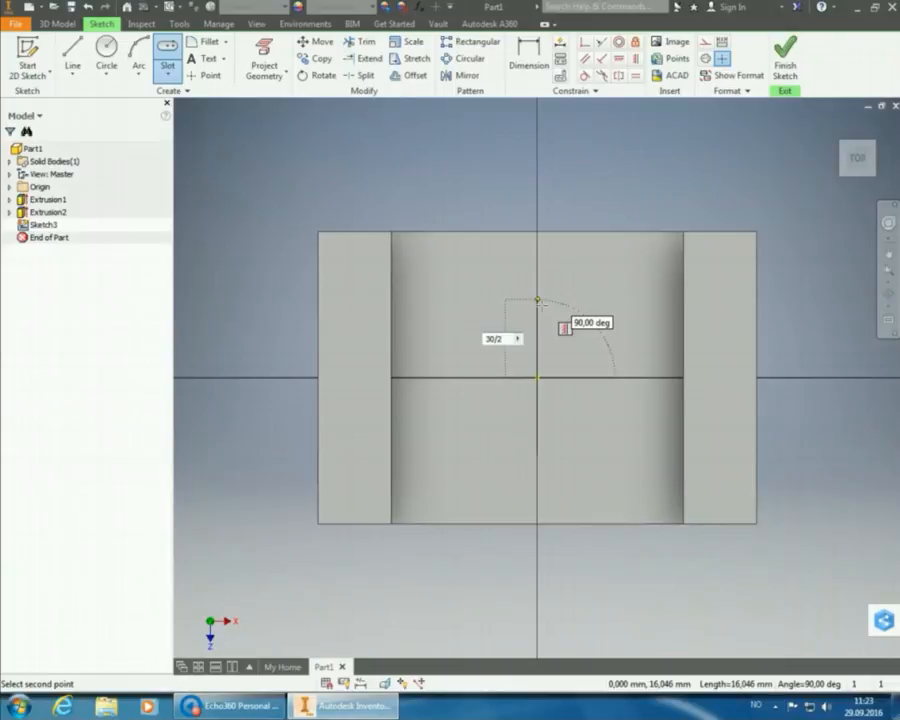
key(Tab)
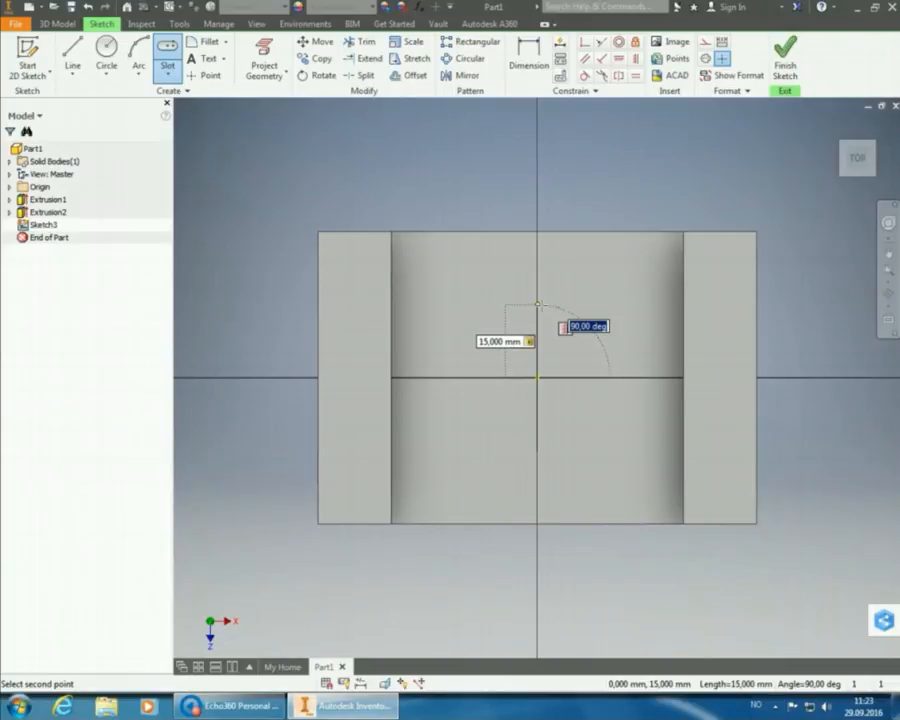
key(Return)
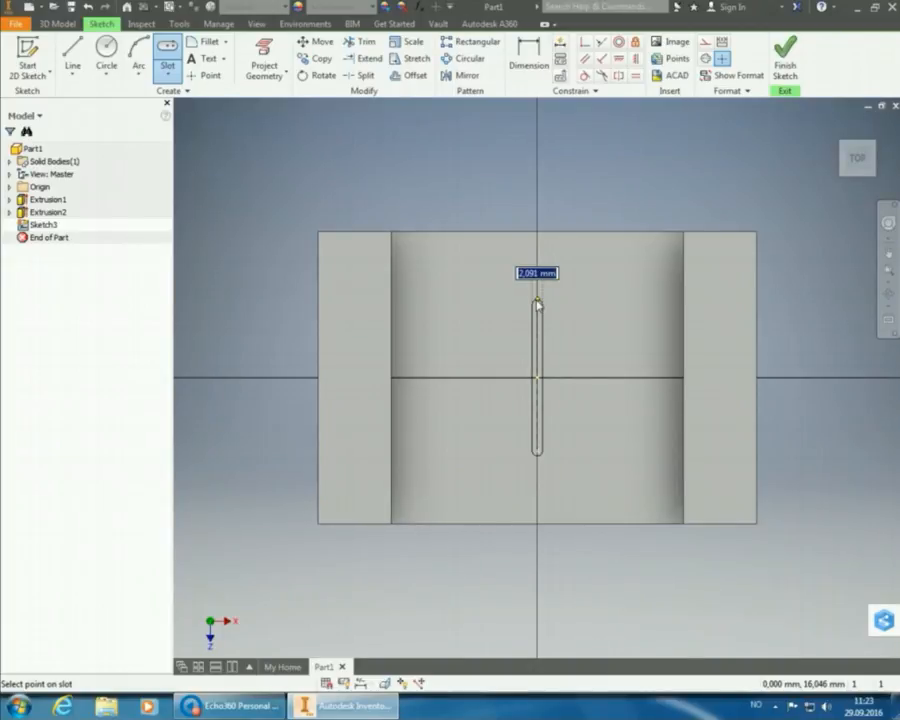
text(10)
key(Return)
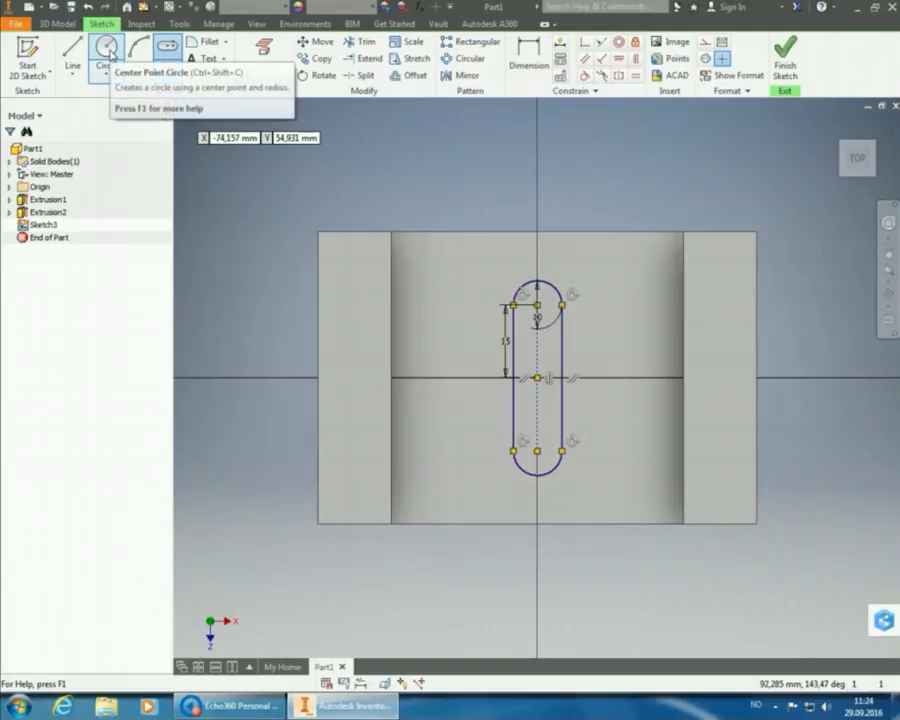
Draw a 10 mm circle centred on the X axis left of the slot.
click(108, 49)
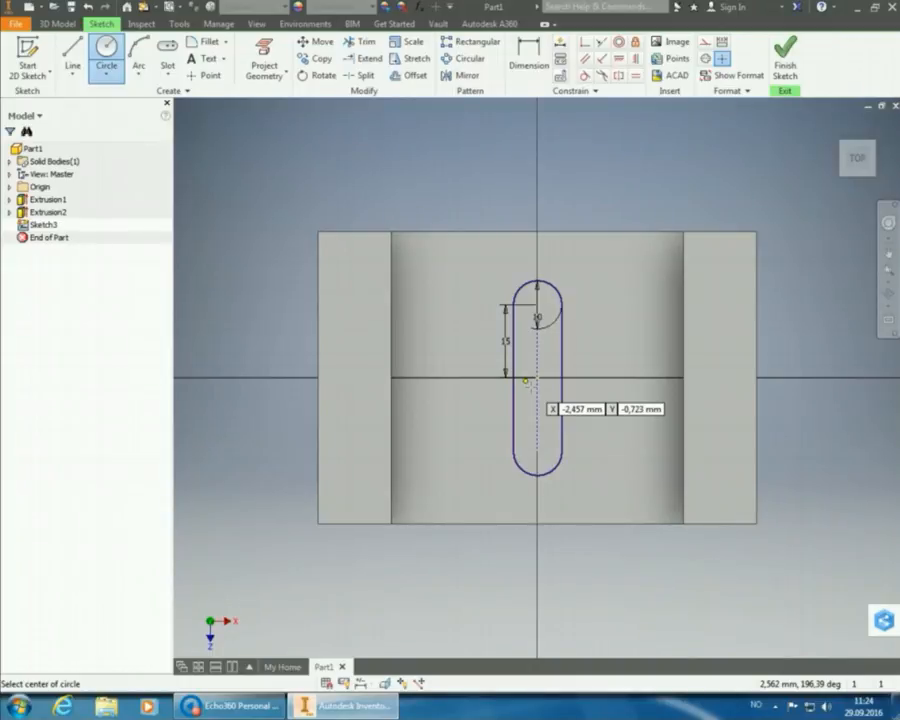
click(446, 380)
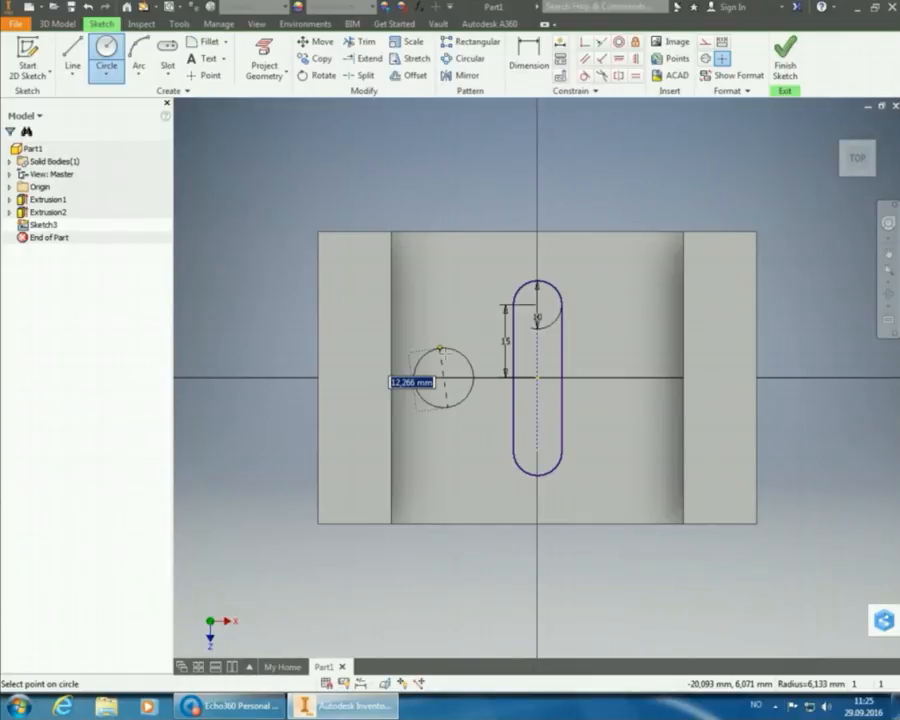
text(10)
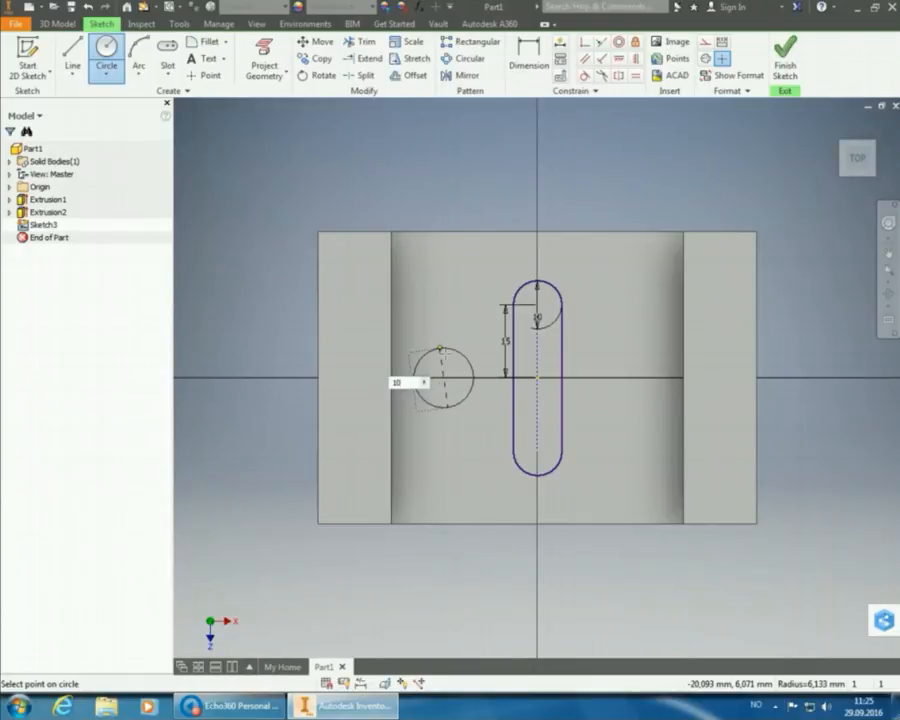
key(Return)
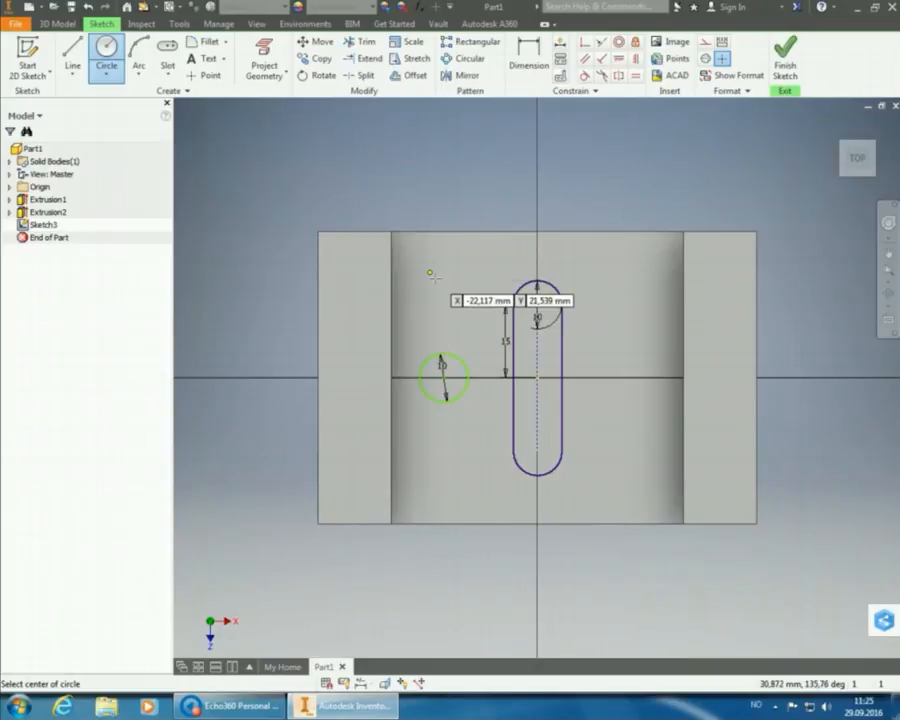
right_click(432, 275)
click(470, 271)
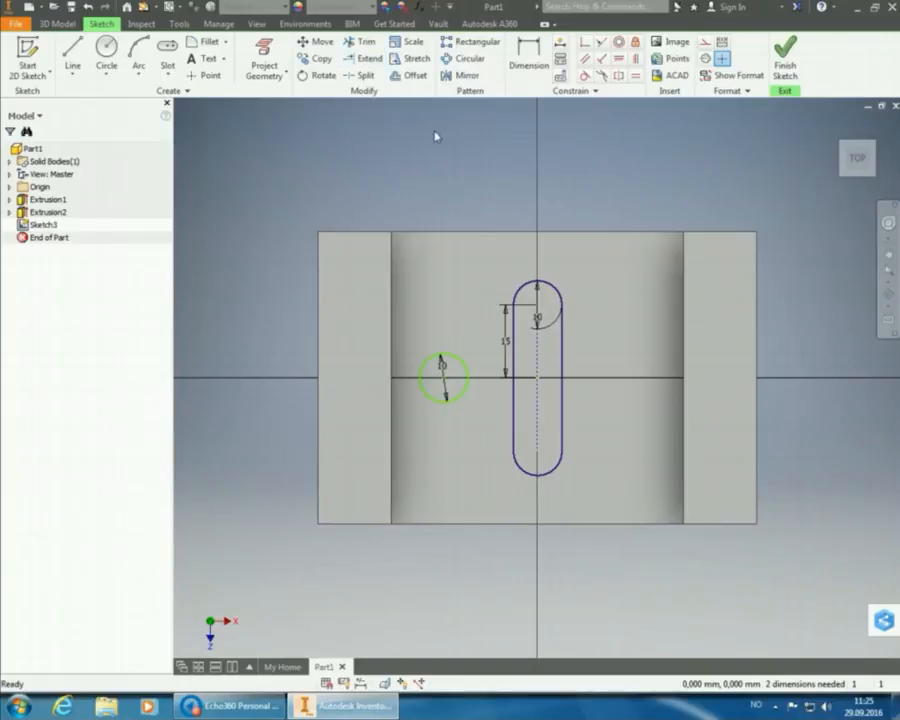
Dimension the circle centre to the slot's centre line as 45-25 (20 mm).
click(528, 68)
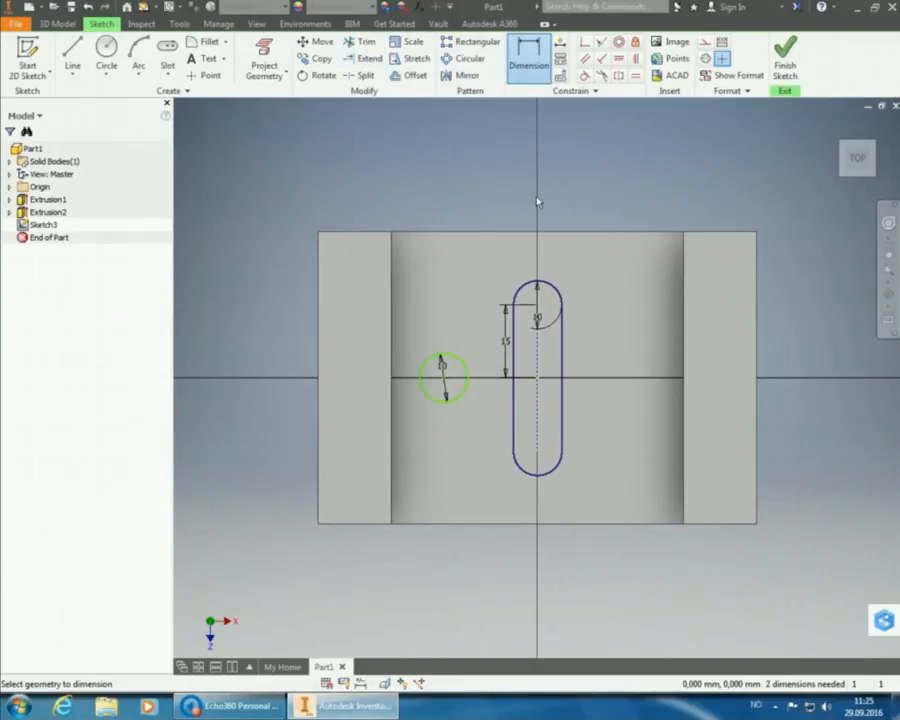
click(538, 358)
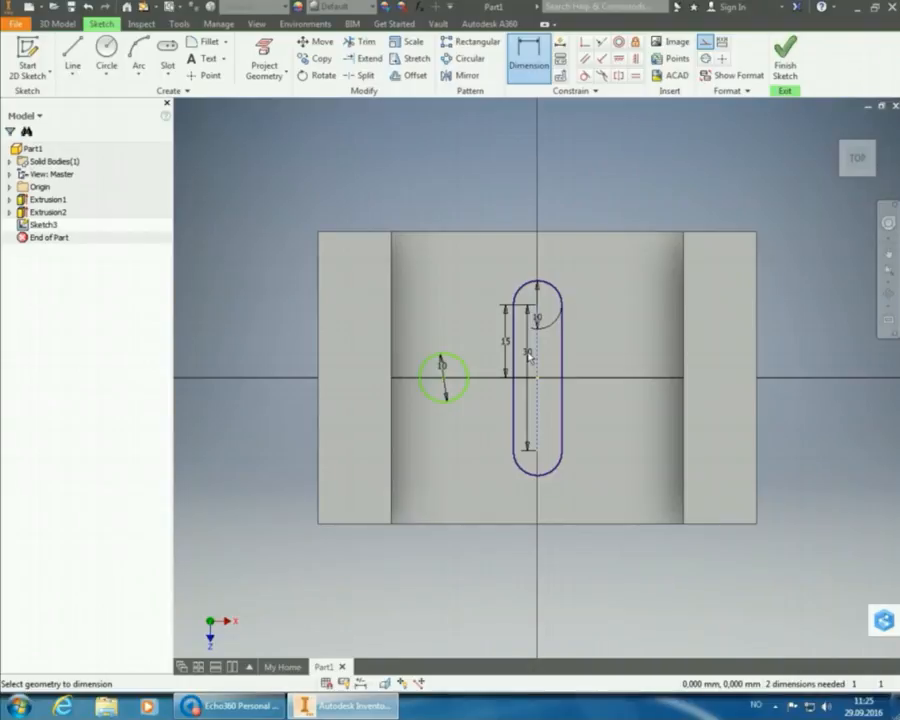
click(447, 390)
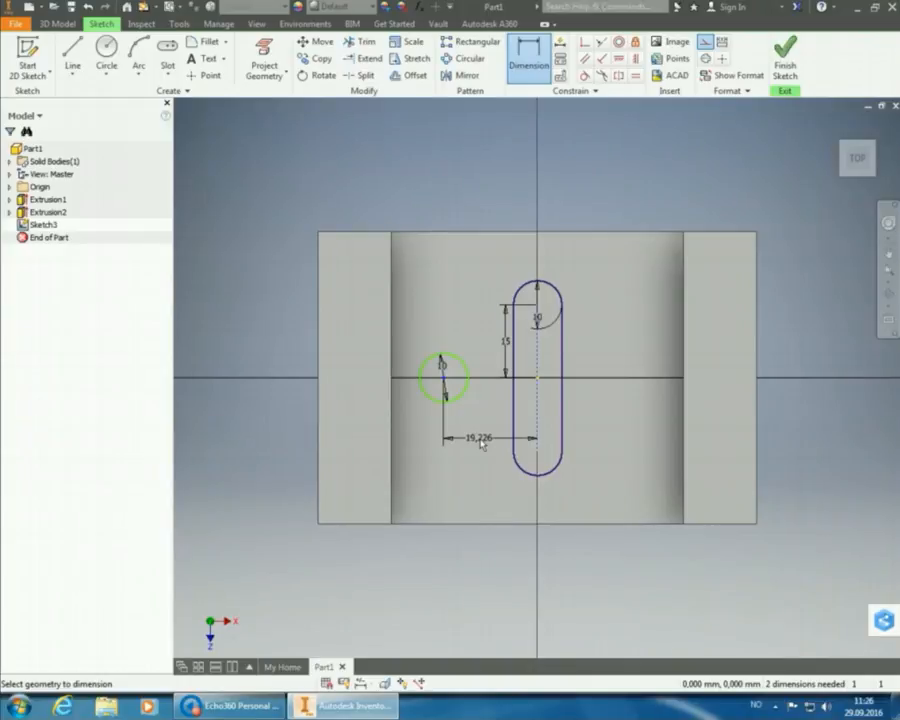
text(4525)
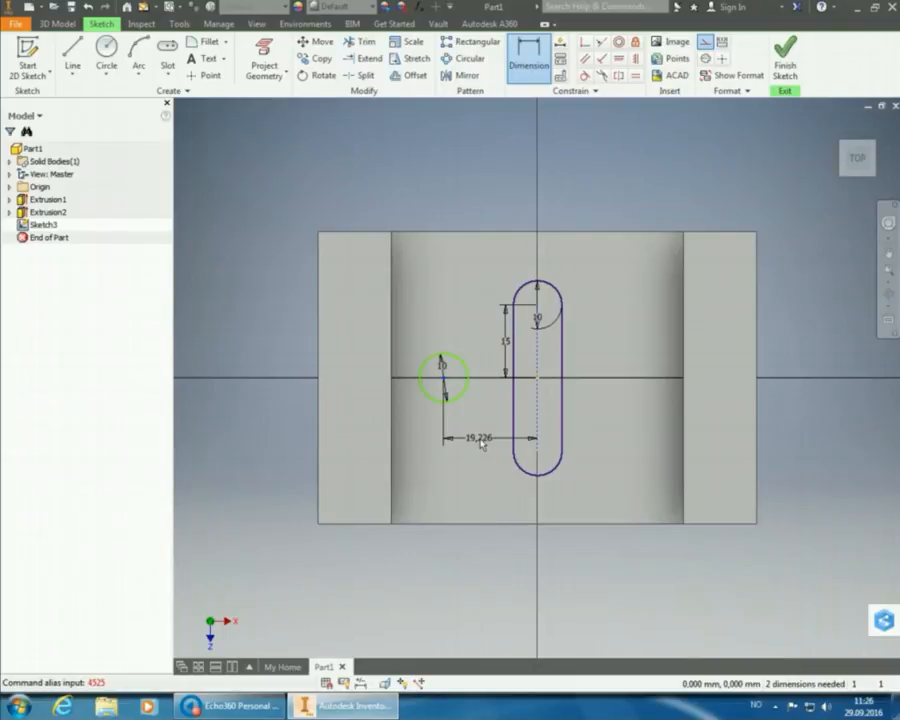
click(482, 442)
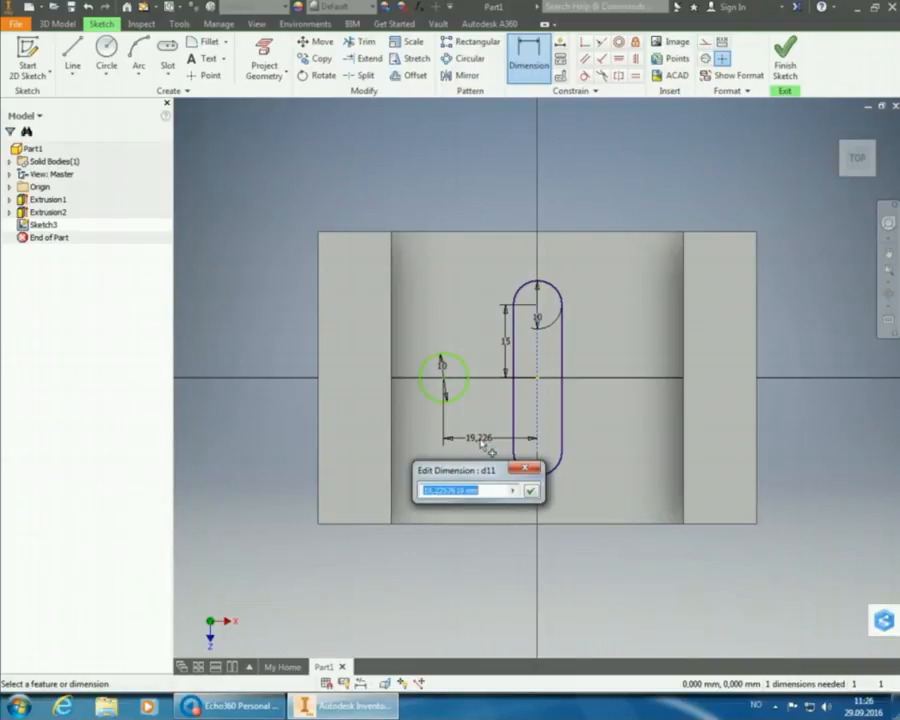
text(45-25)
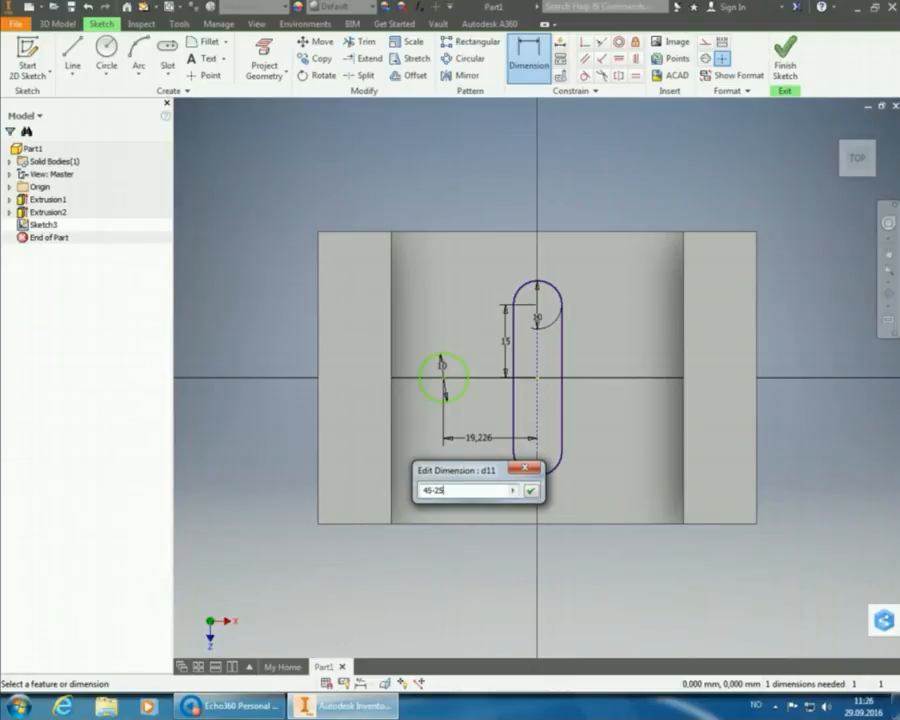
key(Return)
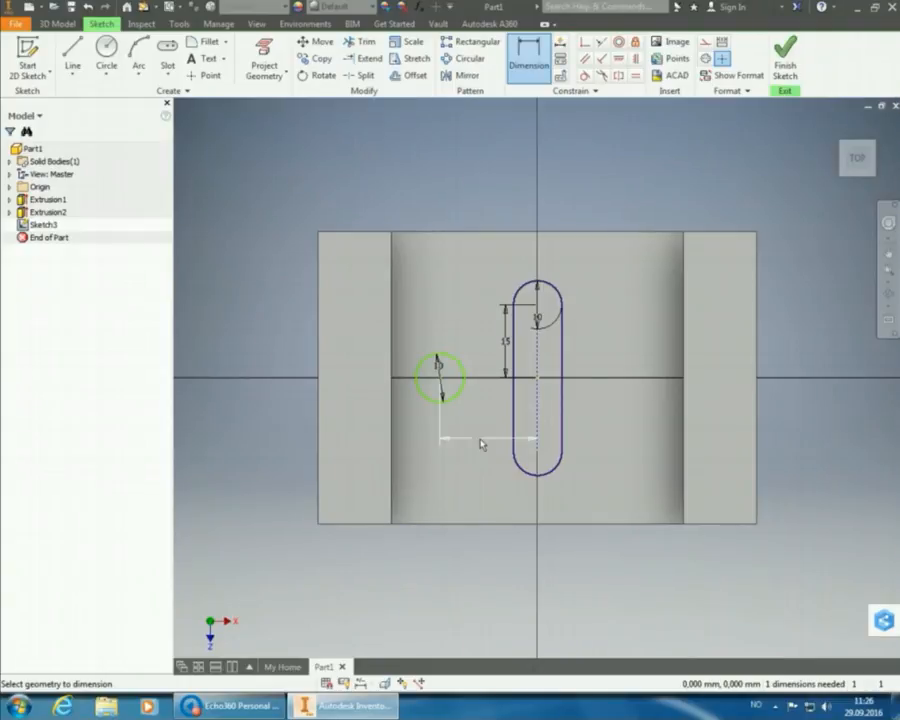
Place the 20 mm dimension and constrain the circle centre horizontally to the slot centre.
click(481, 444)
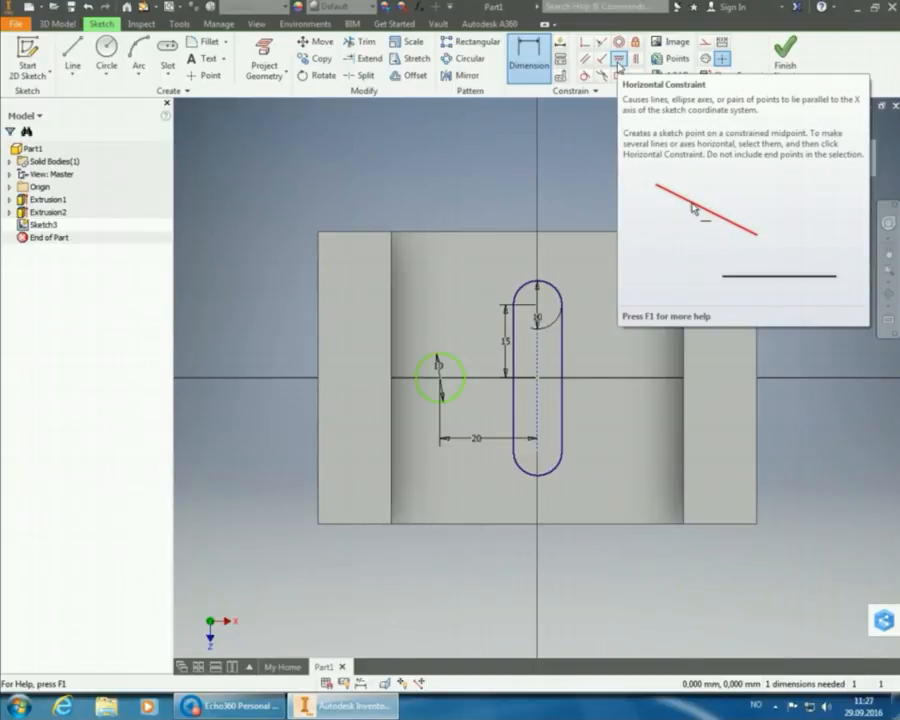
click(618, 60)
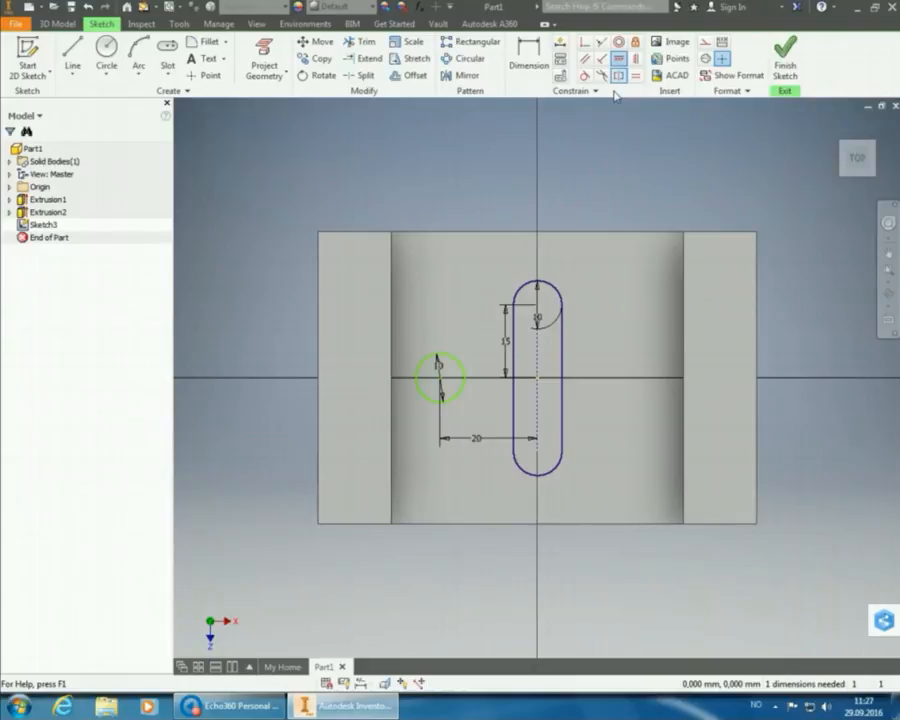
click(442, 382)
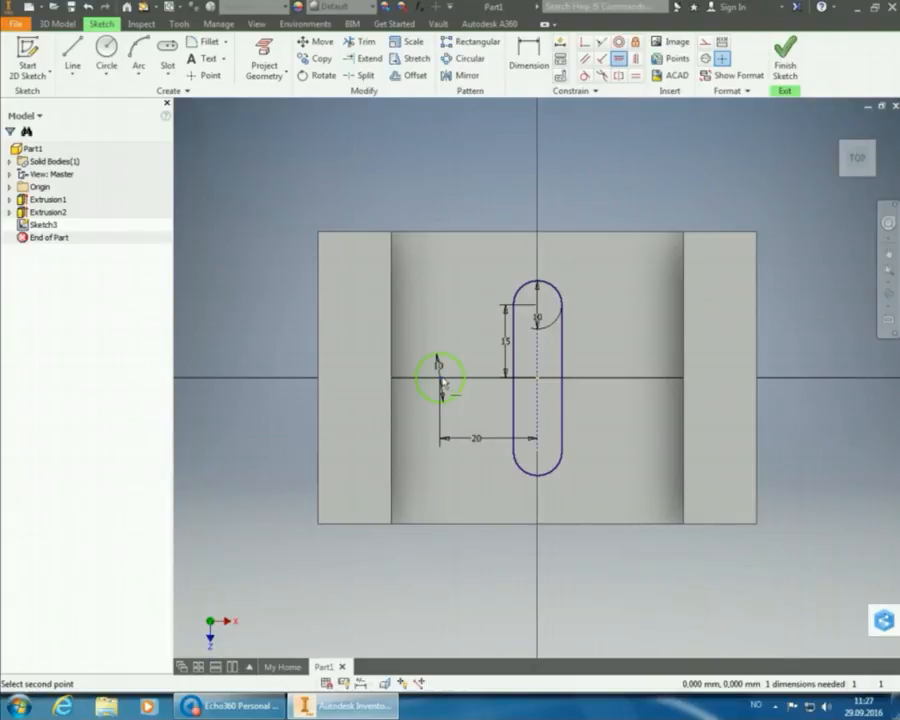
click(538, 381)
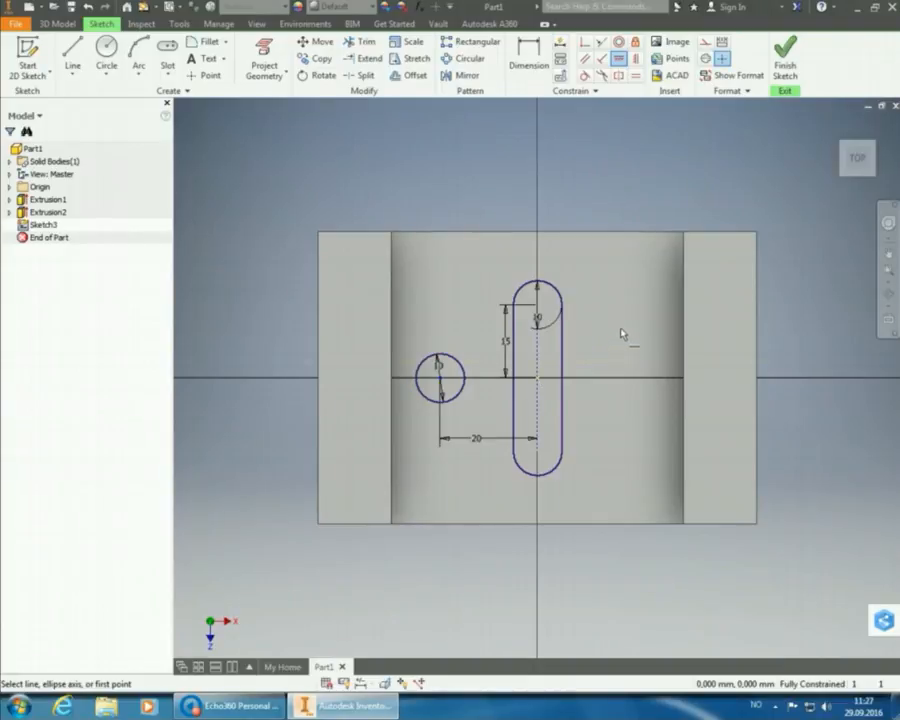
right_click(579, 180)
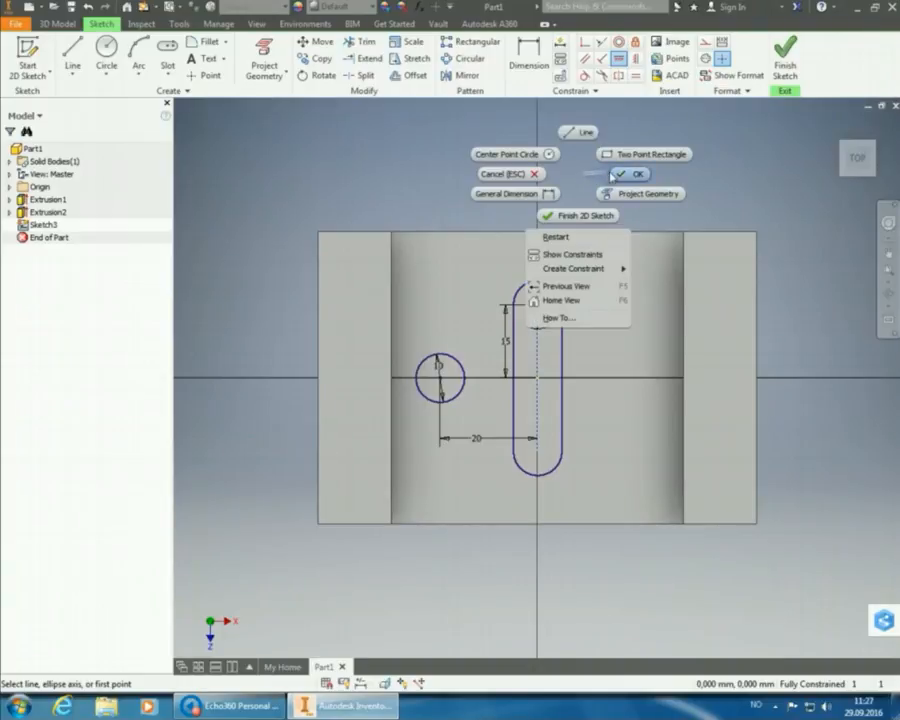
click(613, 176)
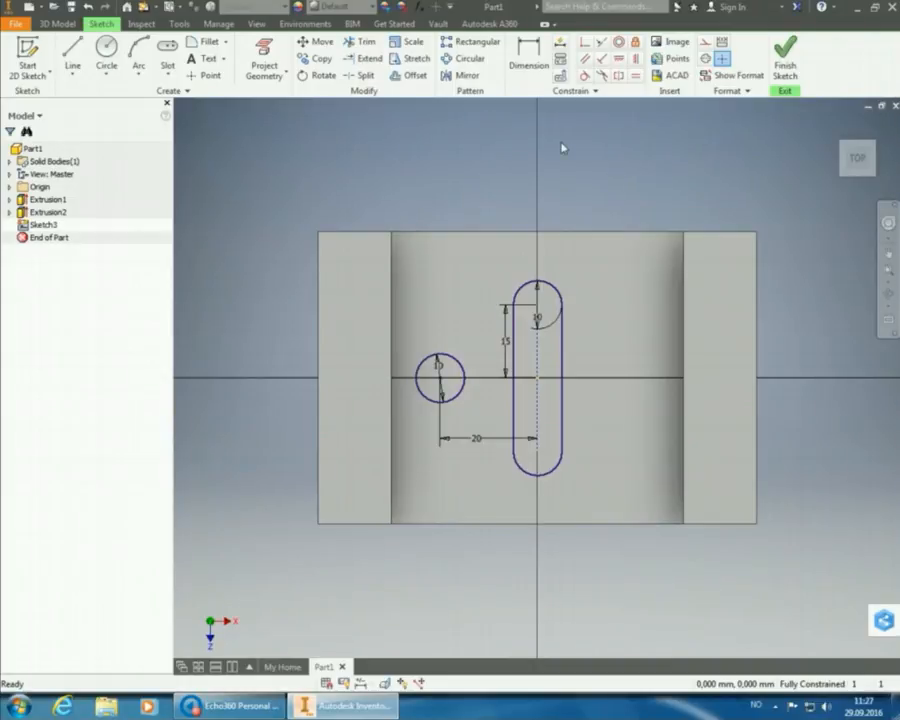
Mirror the 10 mm circle across the slot's centre line onto the right side.
click(467, 77)
click(464, 375)
click(259, 137)
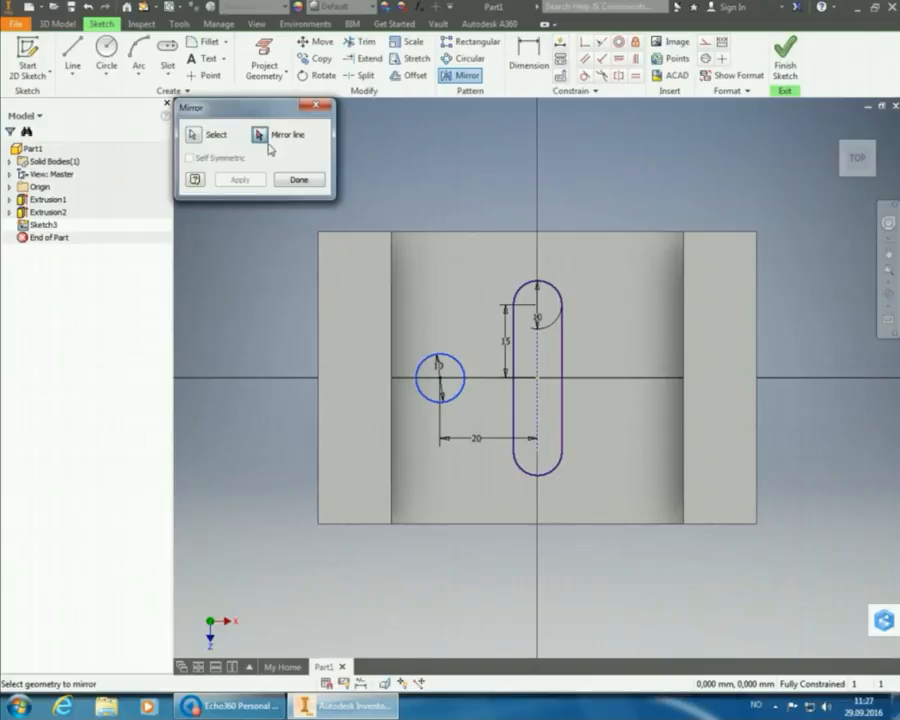
click(538, 352)
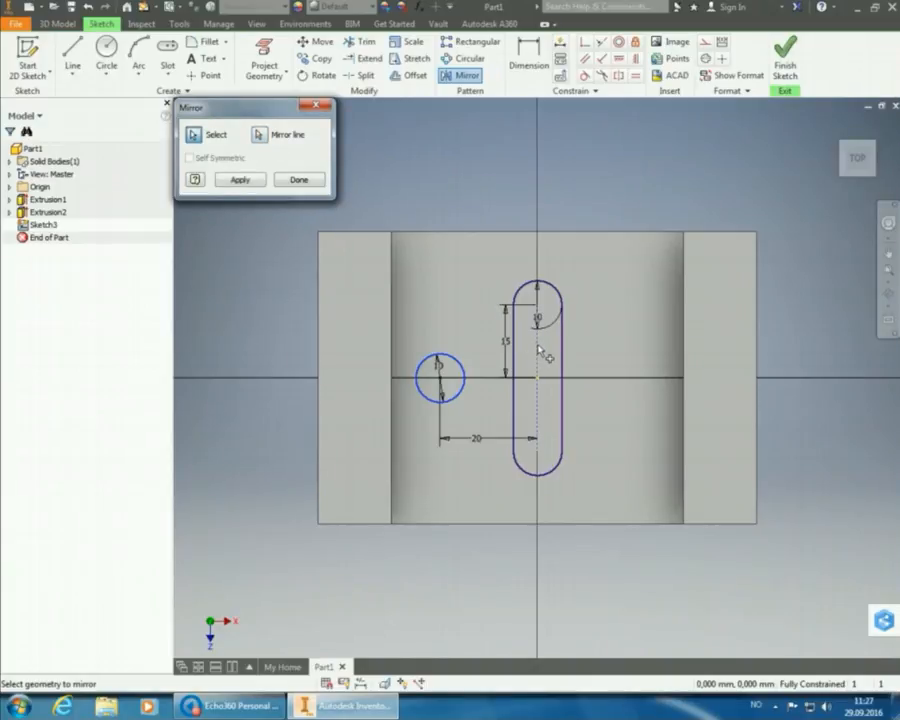
click(249, 181)
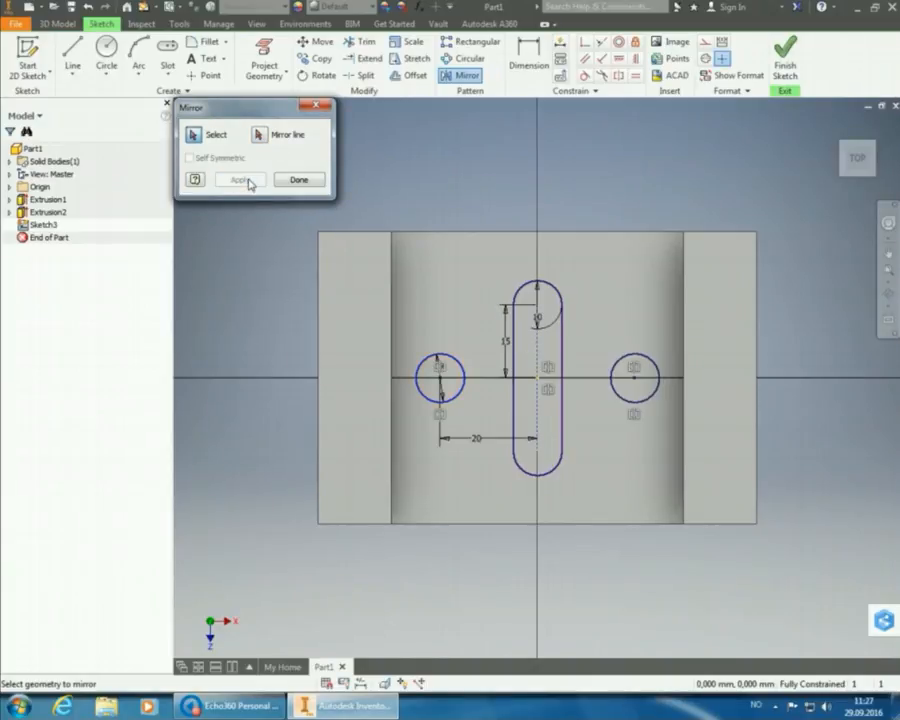
click(298, 180)
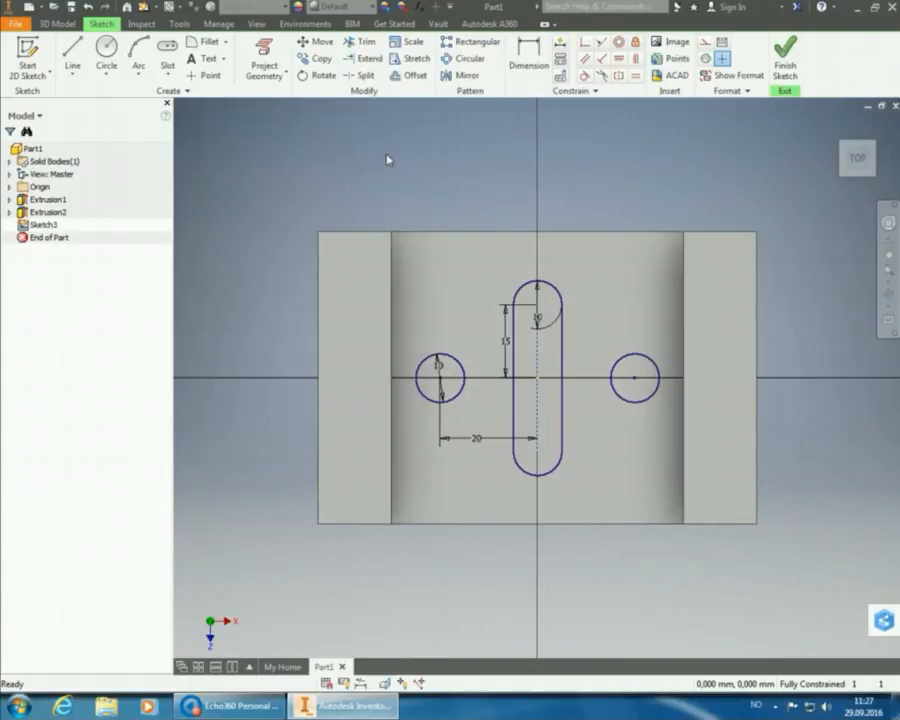
Finish Sketch3 and orbit to see the slot and two 10 mm circles on the part's floor.
click(788, 58)
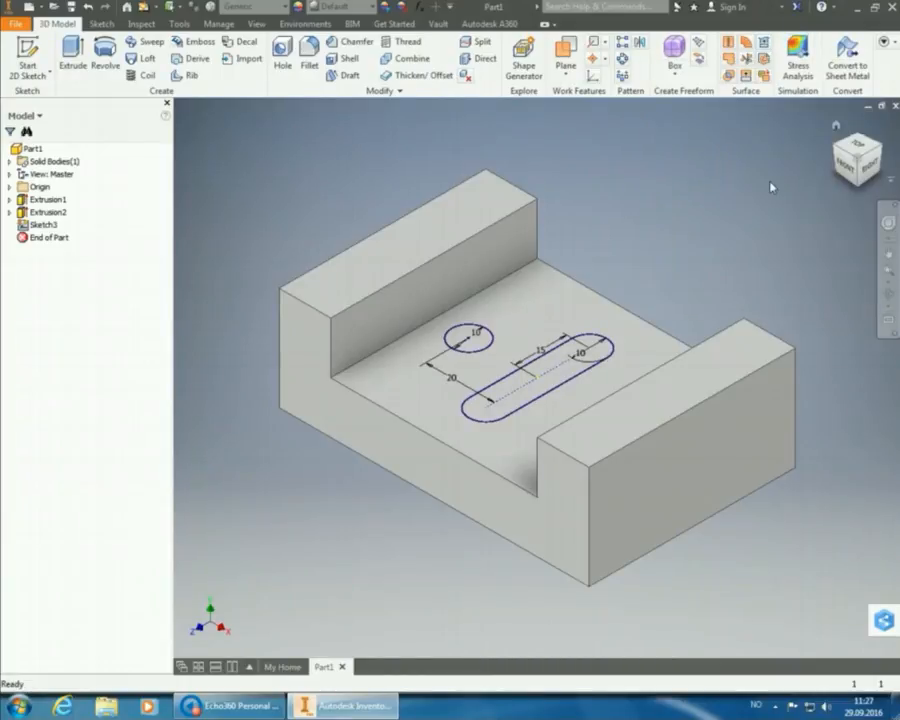
mouse_move(840, 155)
mouse_down()
mouse_move(878, 170)
mouse_move(770, 173)
mouse_up()
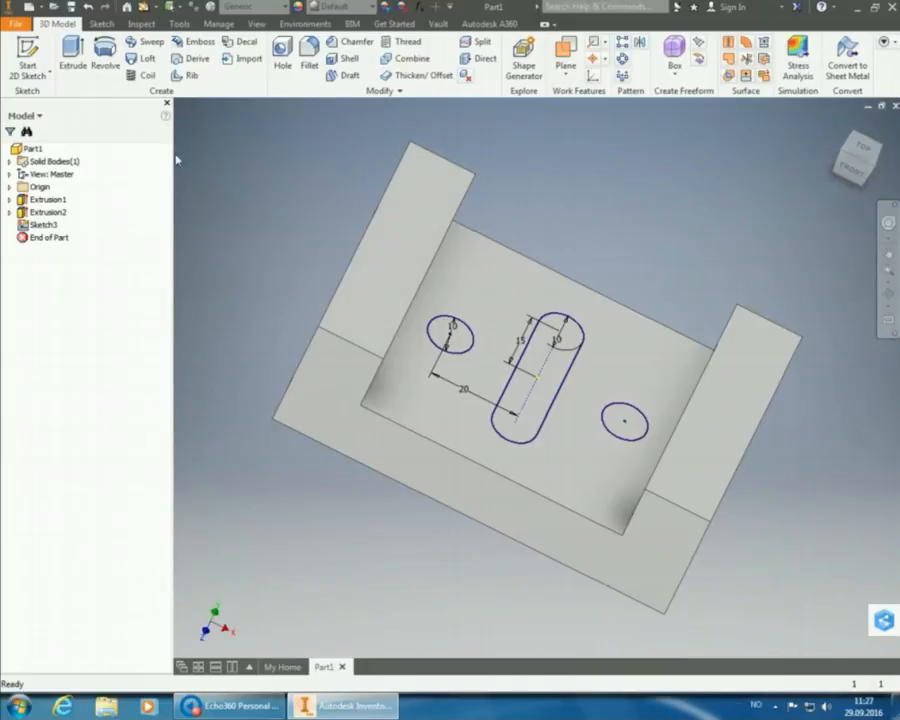
Extrude-cut both circles and the slot Through All to create Extrusion3.
click(76, 58)
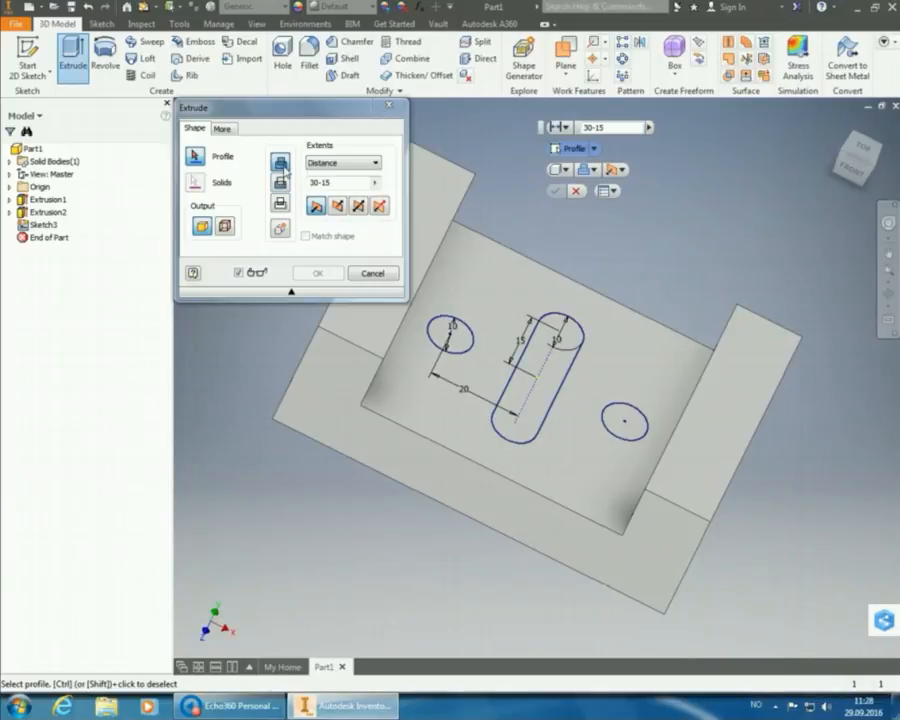
click(280, 183)
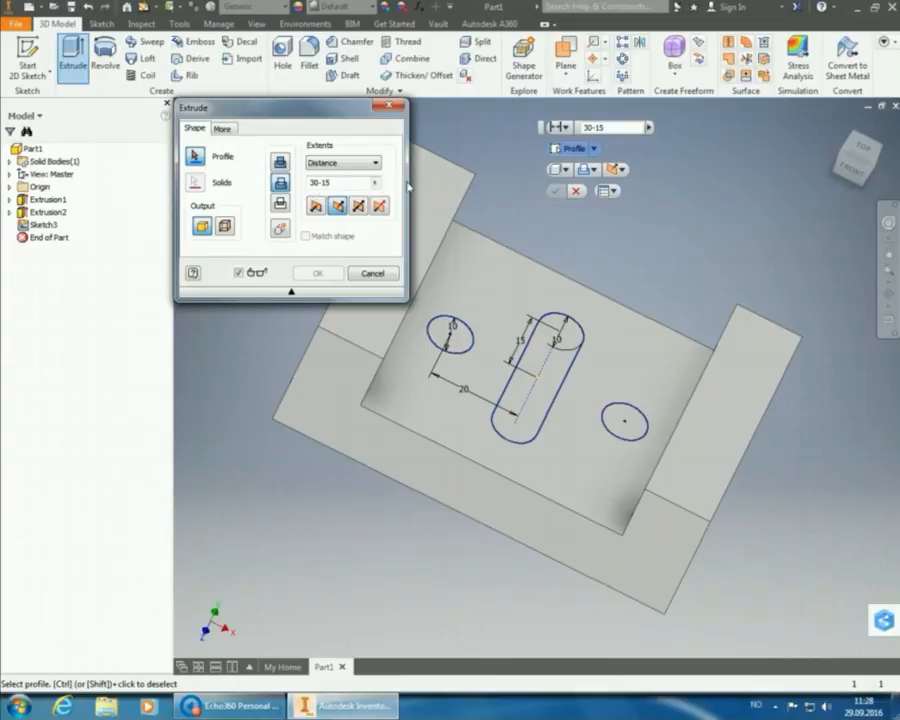
click(458, 343)
click(455, 340)
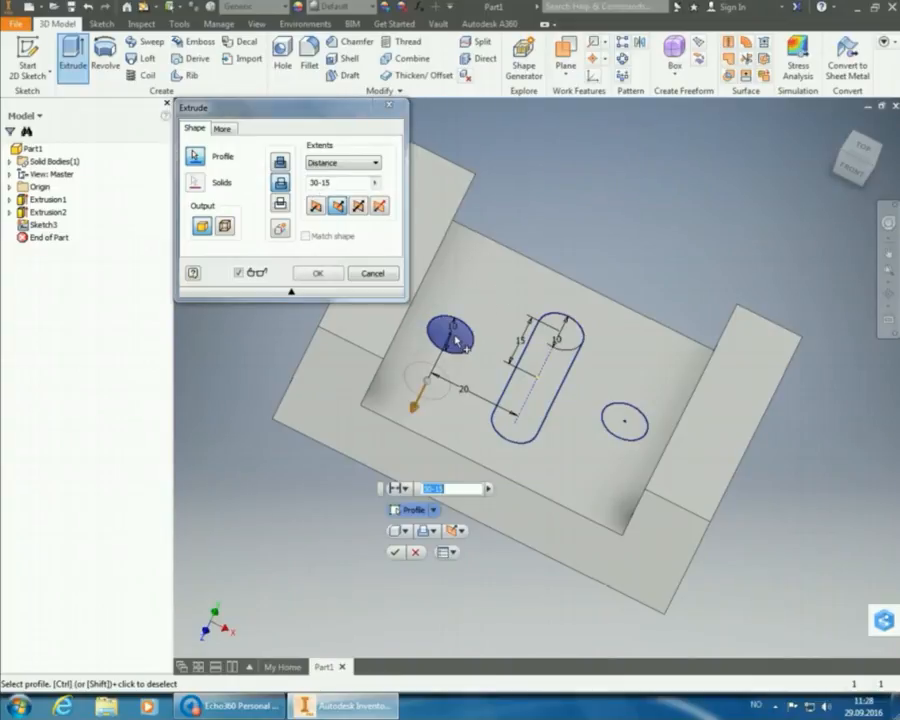
click(549, 369)
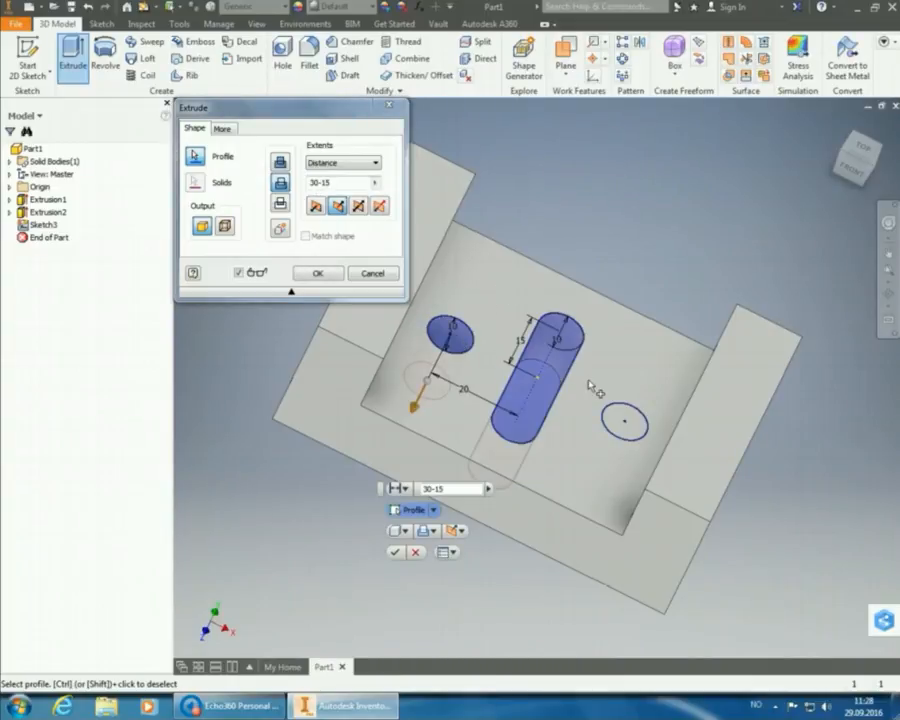
click(627, 420)
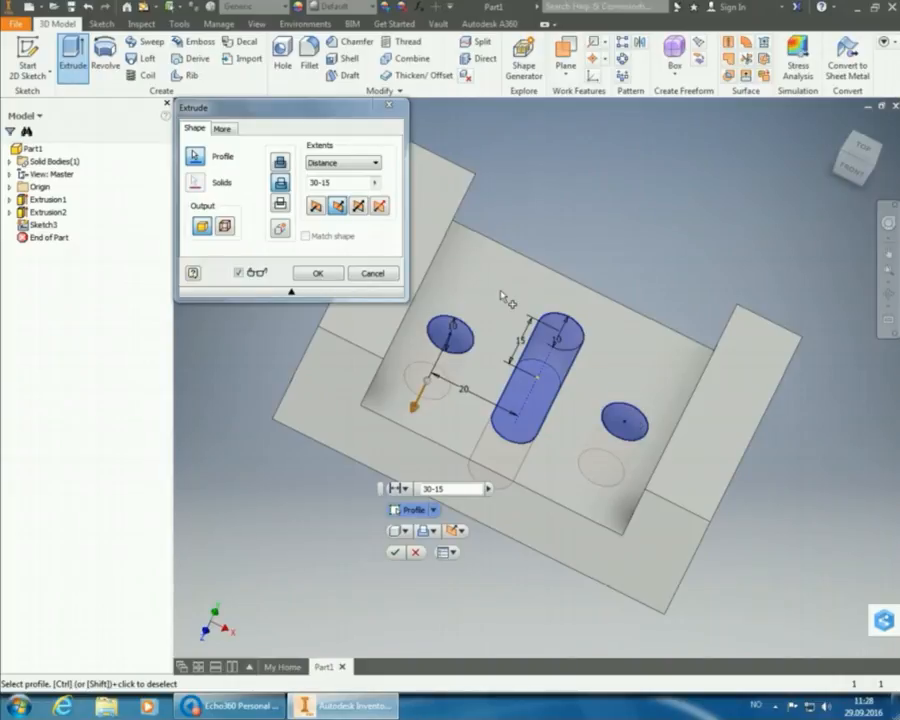
click(378, 164)
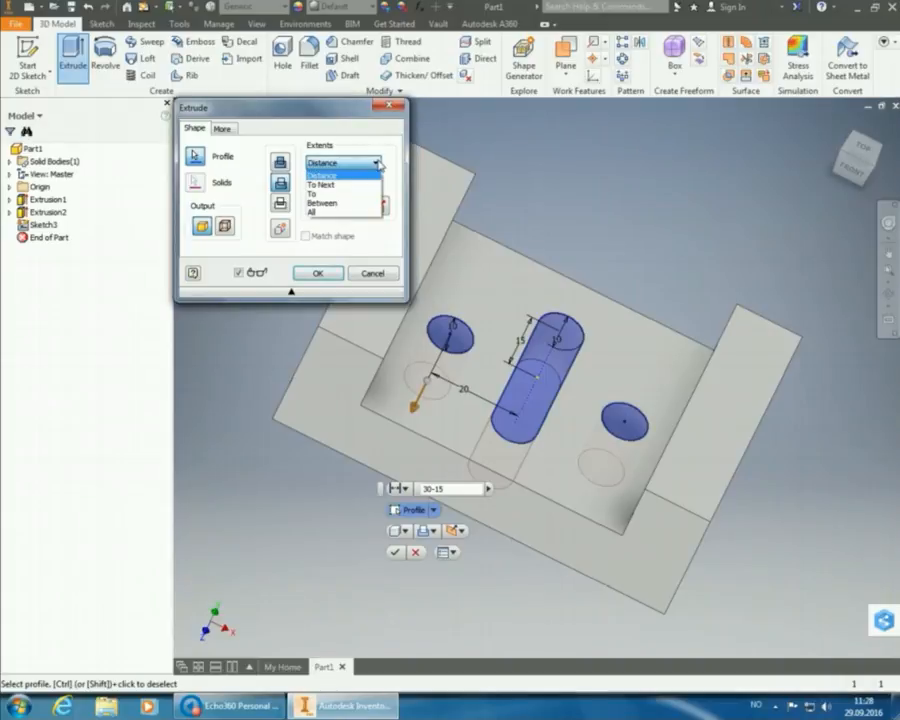
click(372, 212)
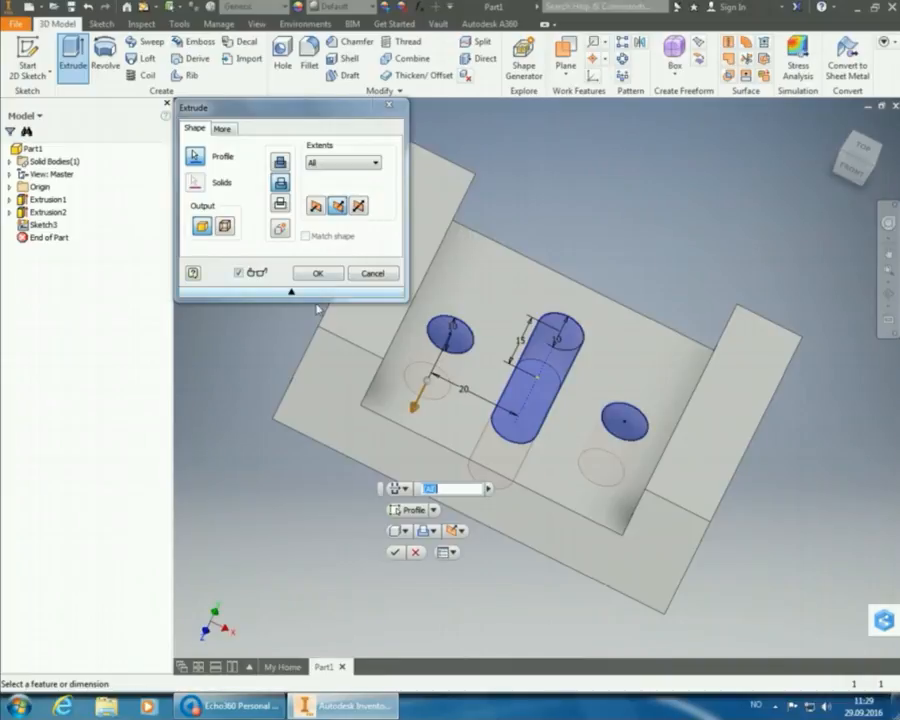
click(317, 274)
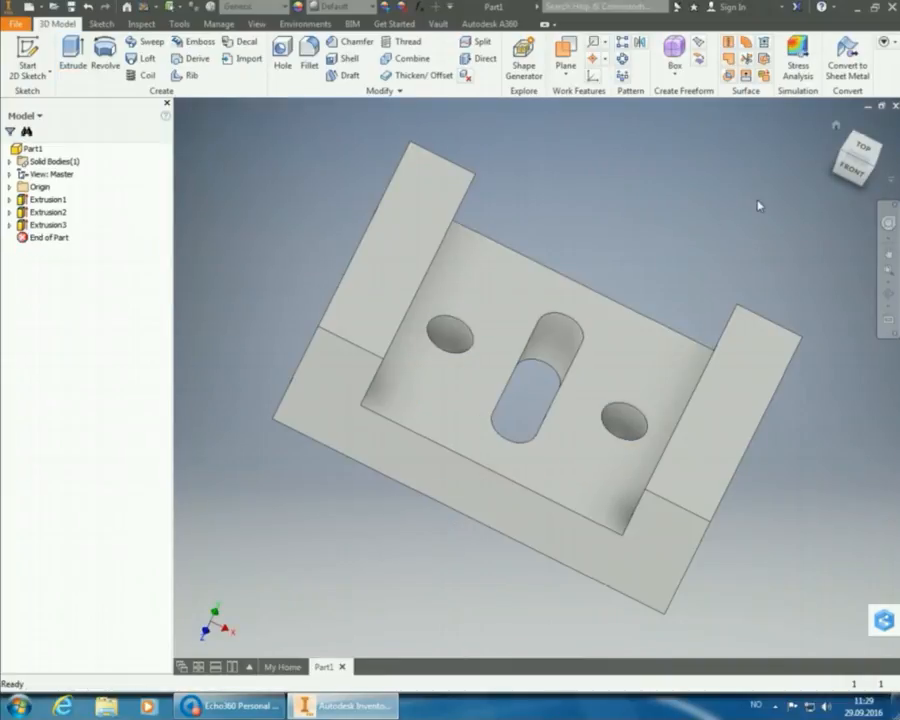
Check the bracket's holes and slot from top, front and isometric views, and open the Material list.
shift+middle_drag(758, 205, 854, 276)
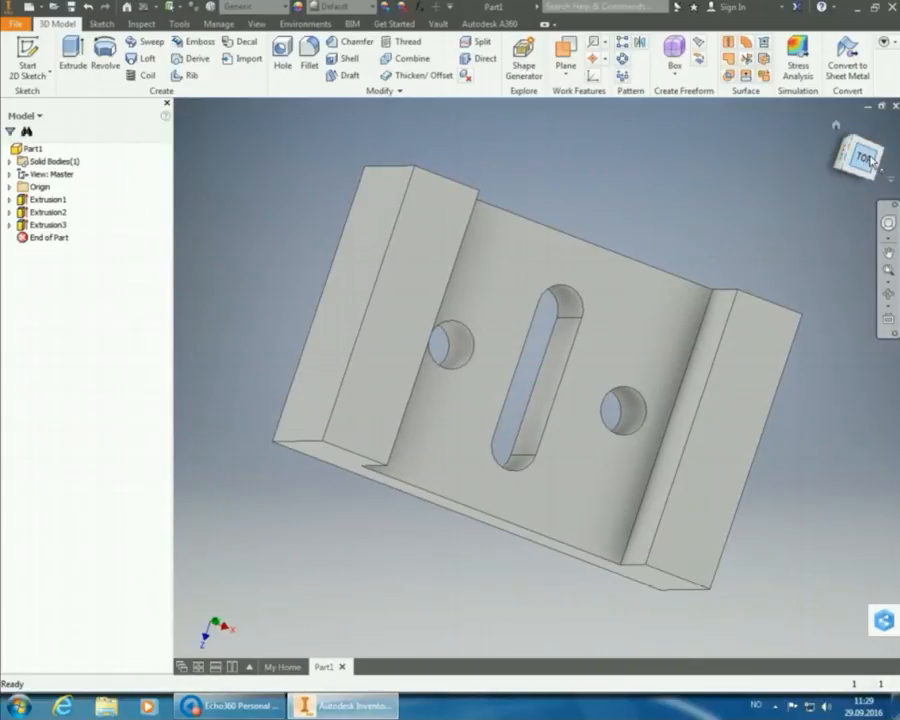
click(866, 158)
click(866, 160)
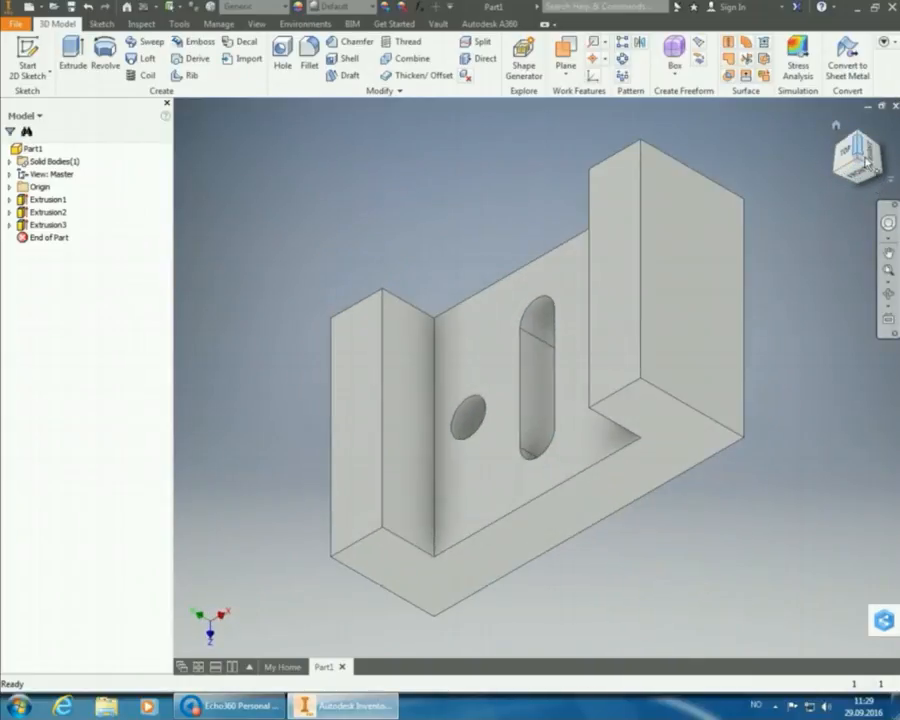
click(865, 172)
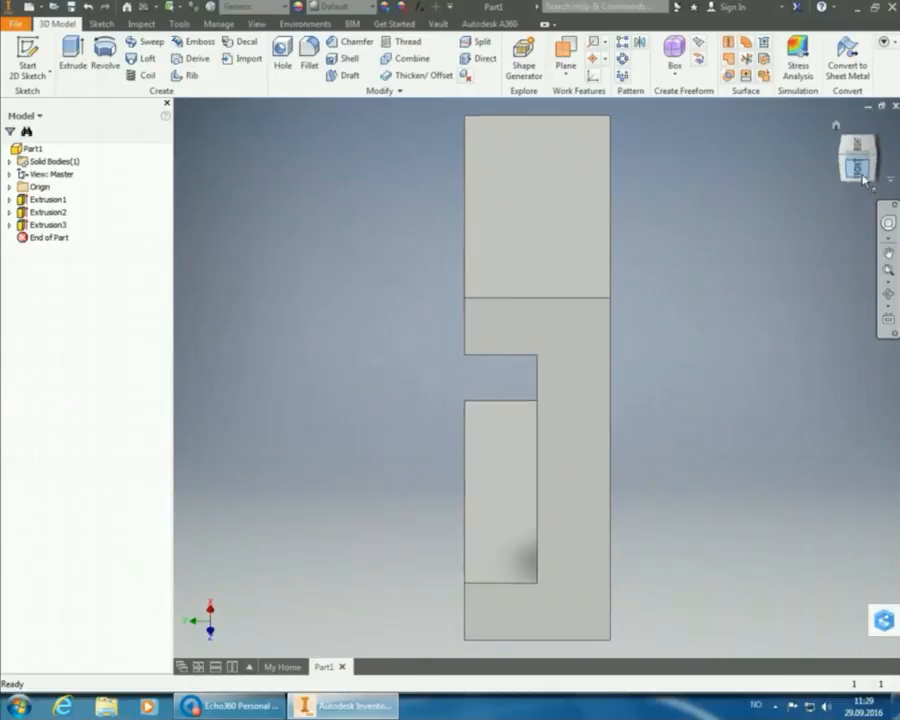
click(872, 143)
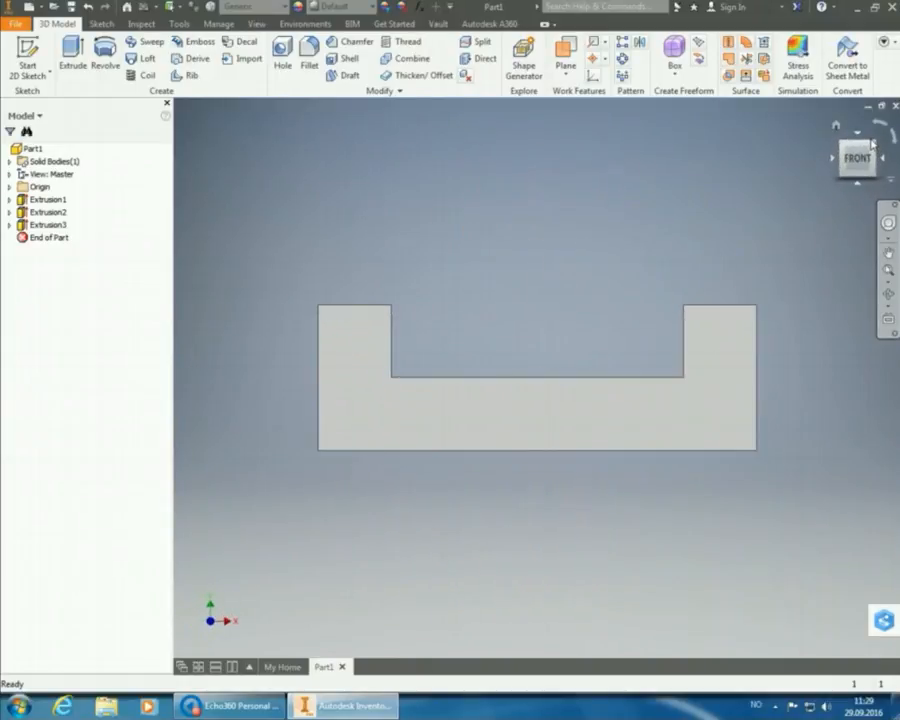
click(872, 150)
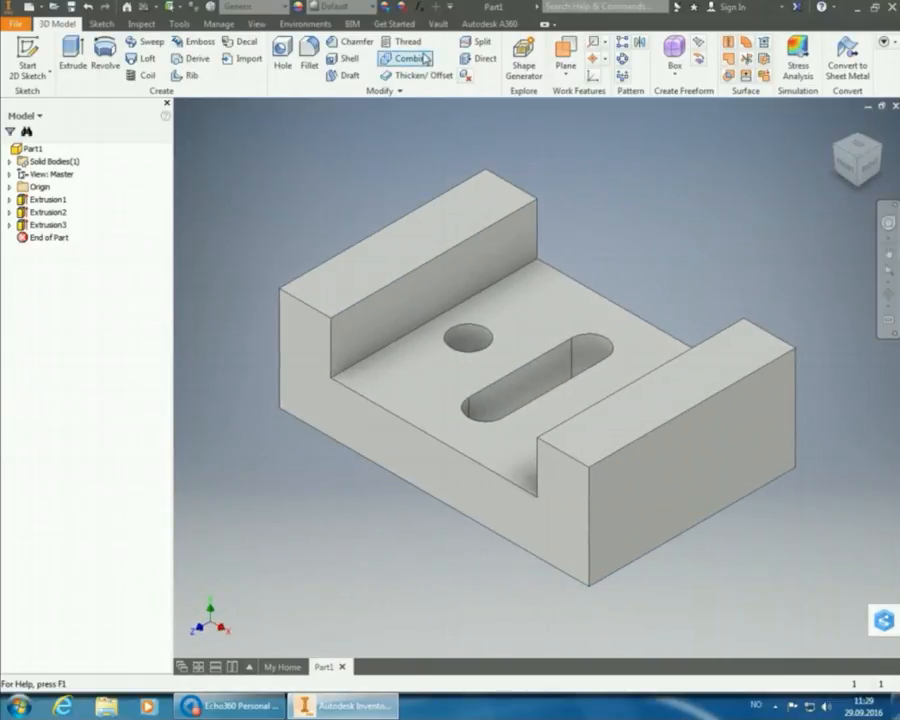
click(245, 8)
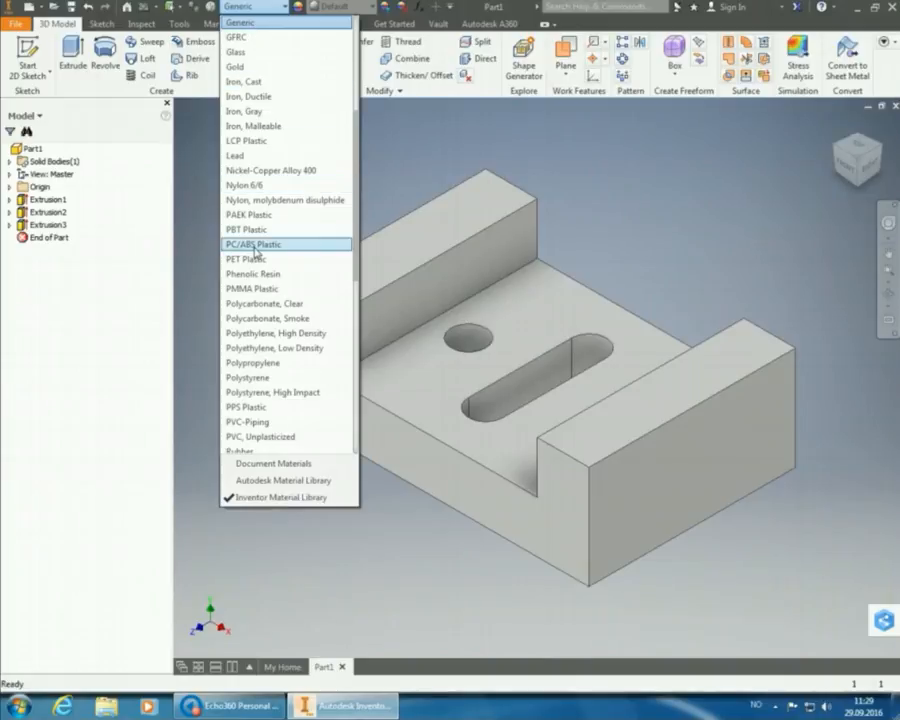
Assign Stainless Steel, Austenitic as the bracket's material.
scroll(258, 250, up, 5)
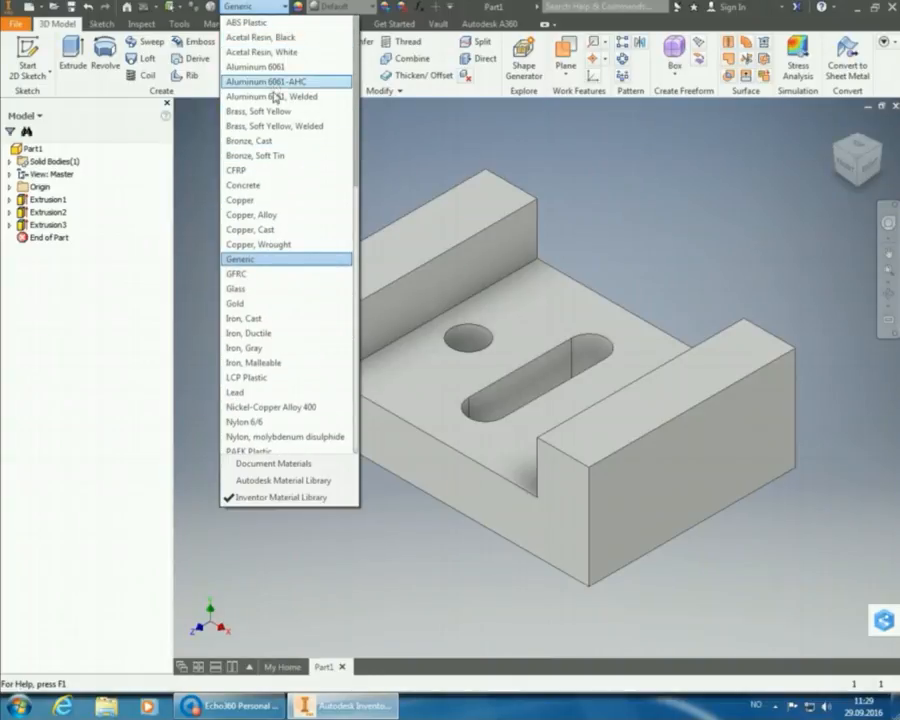
scroll(258, 155, down, 1)
scroll(258, 155, down, 12)
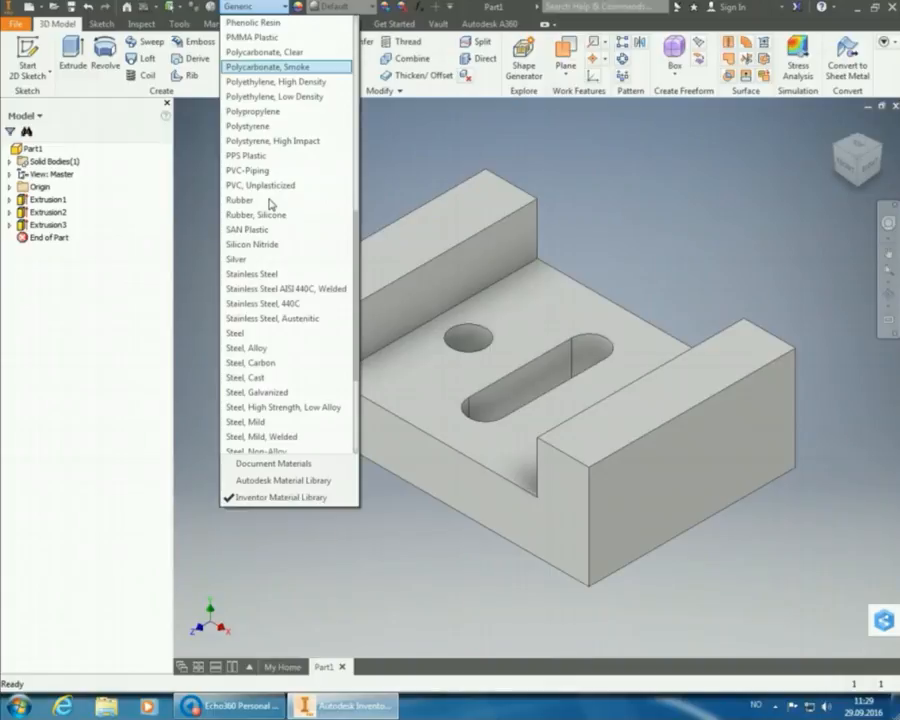
scroll(268, 204, down, 2)
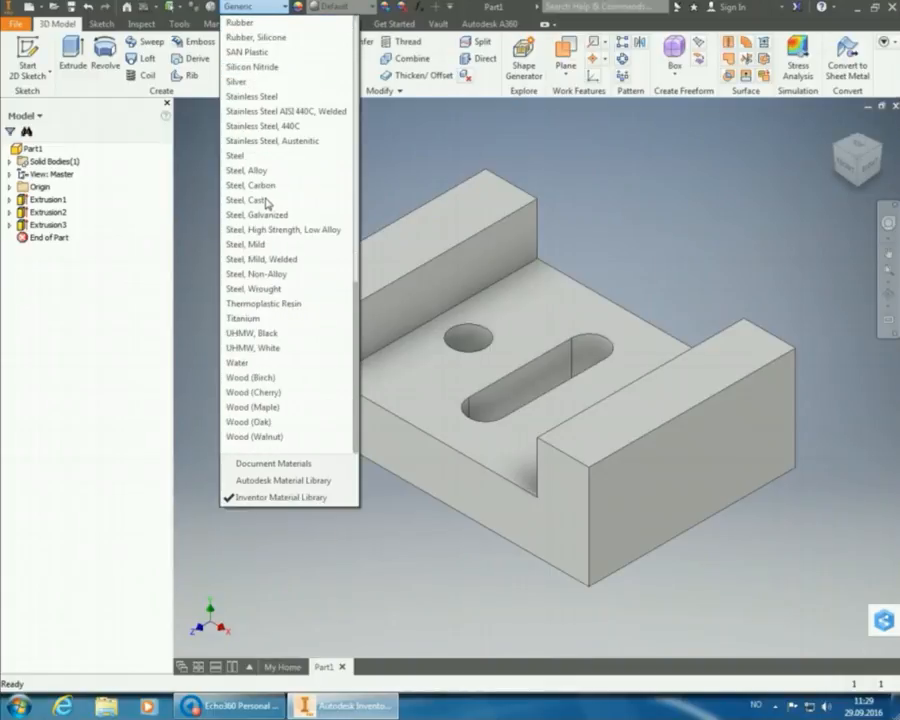
click(268, 143)
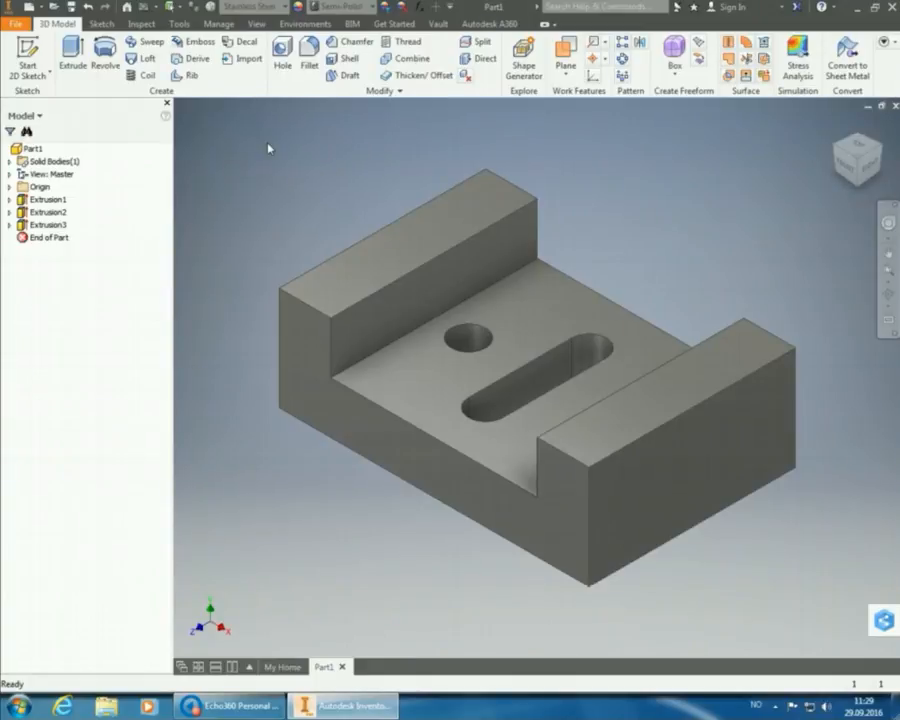
Save the part as Bracket.ipt and start a new file.
click(71, 8)
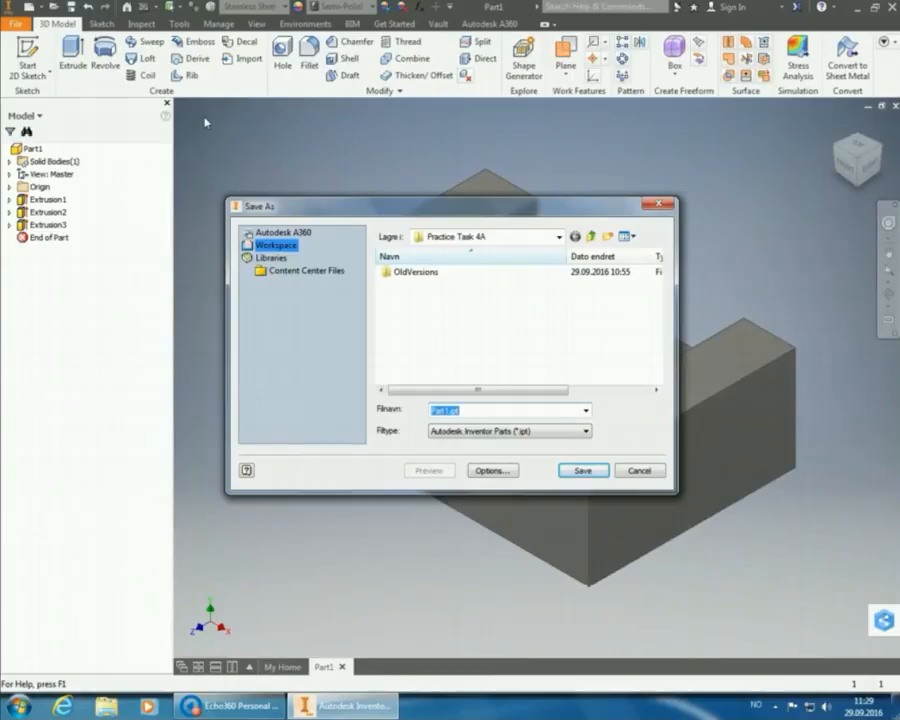
key(Right)
key(Left)
key(Left)
key(Left)
key(Left)
key(BackSpace)
key(BackSpace)
key(BackSpace)
key(BackSpace)
key(BackSpace)
text(Bracket)
click(594, 472)
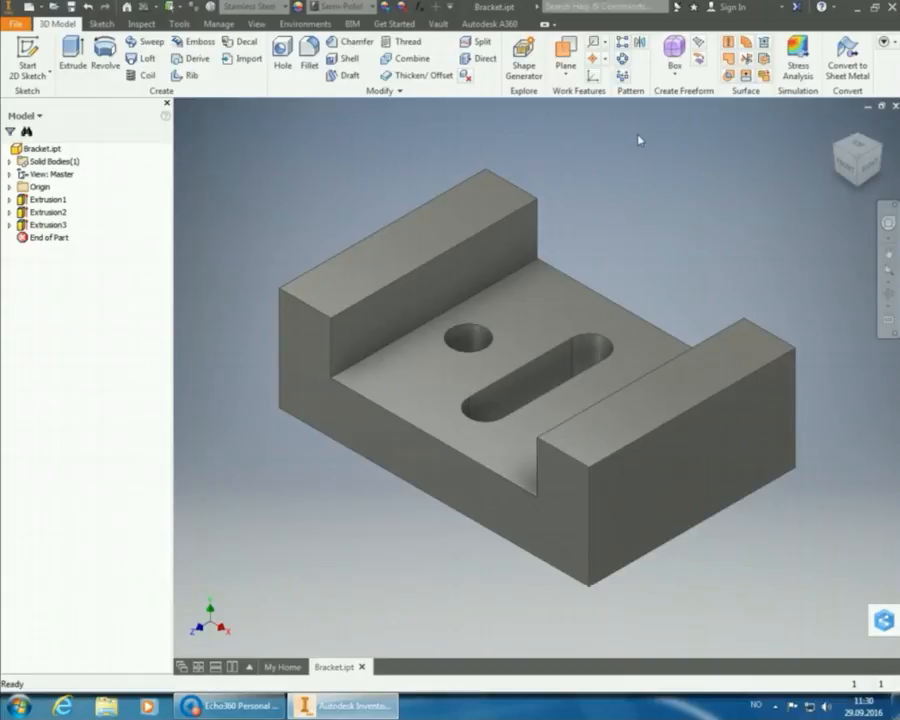
click(28, 6)
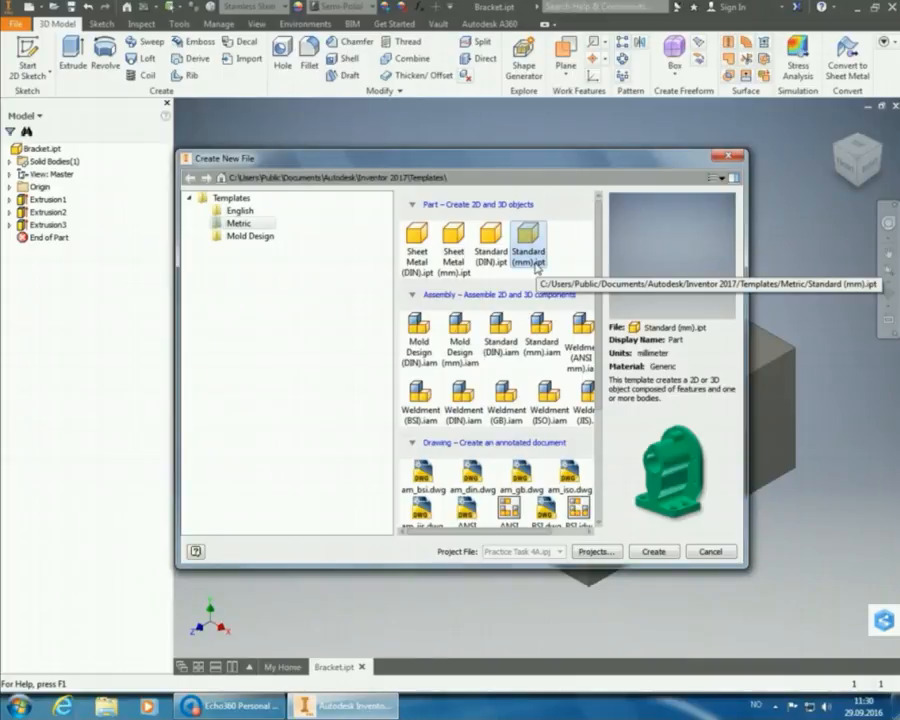
Create a new drawing from the Metric ISO.idw template.
scroll(522, 368, down, 4)
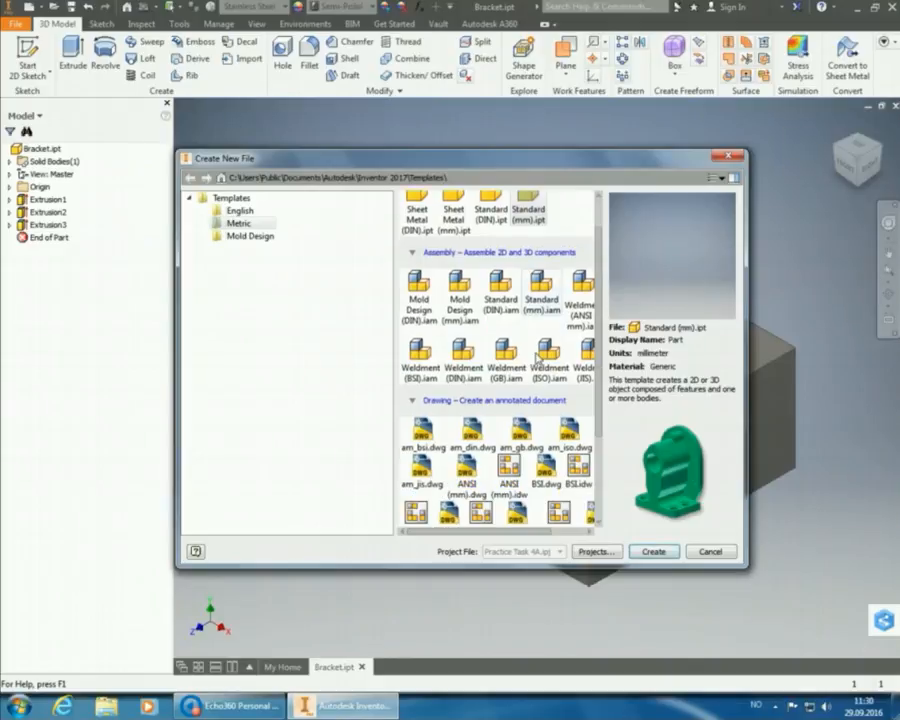
click(419, 424)
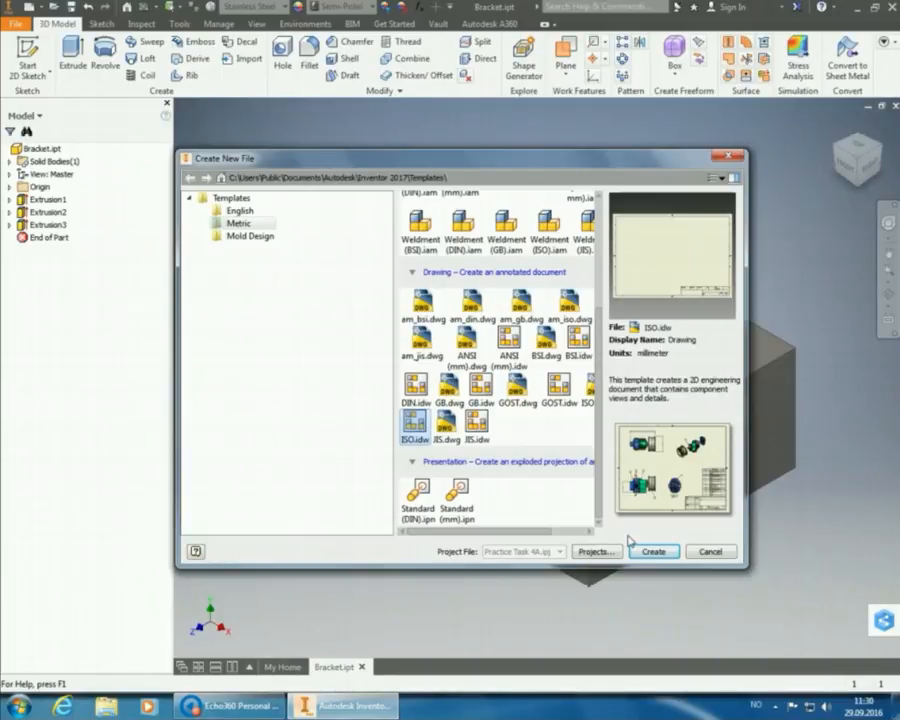
click(656, 552)
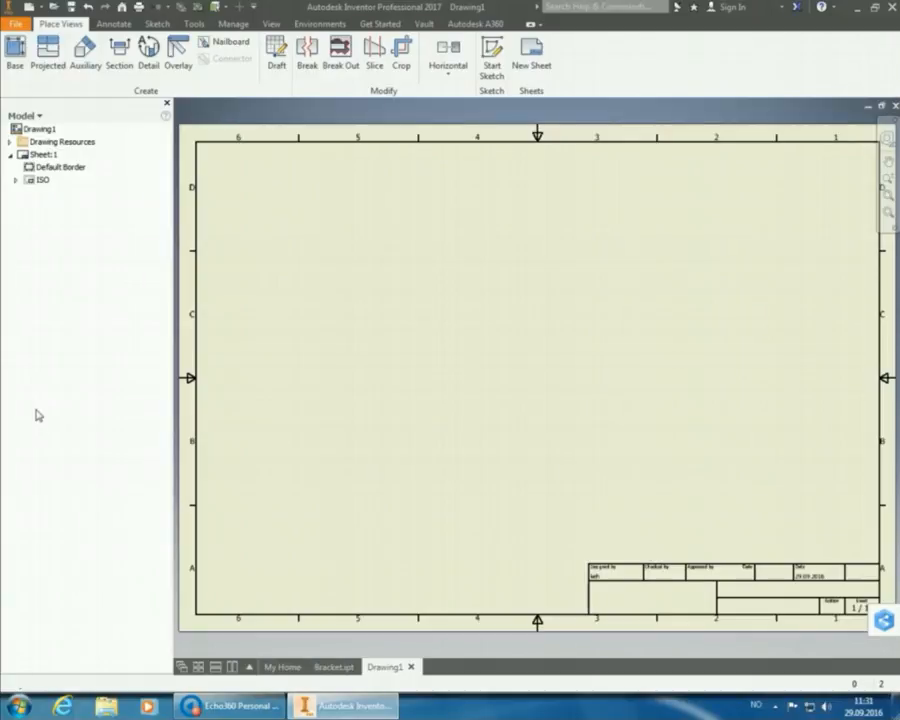
Place a 2:1 top base view of Bracket.ipt, rotated a quarter turn, at the sheet's upper left.
click(15, 50)
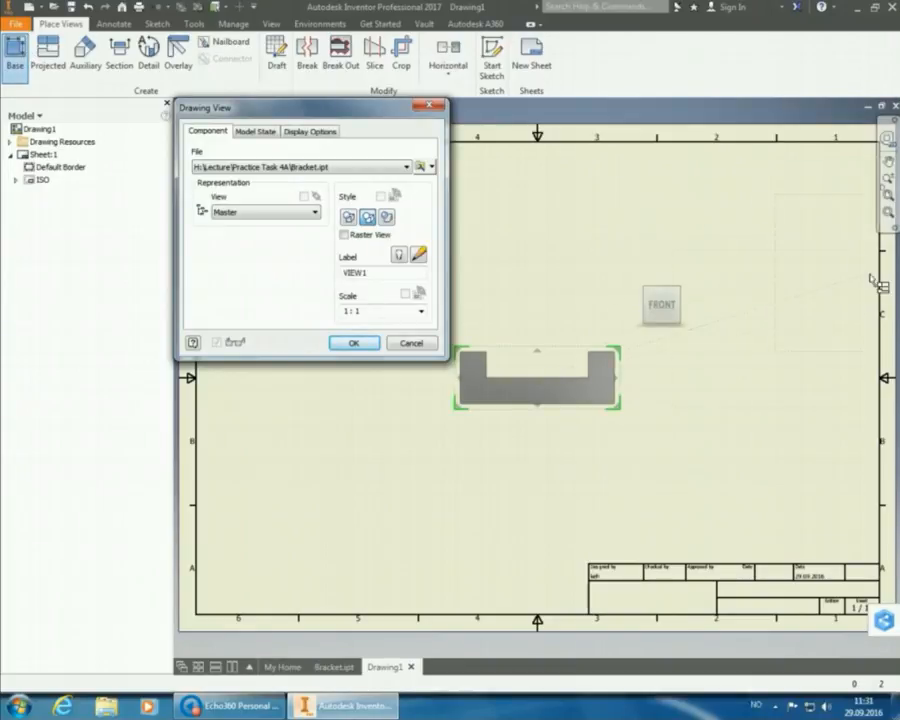
click(662, 281)
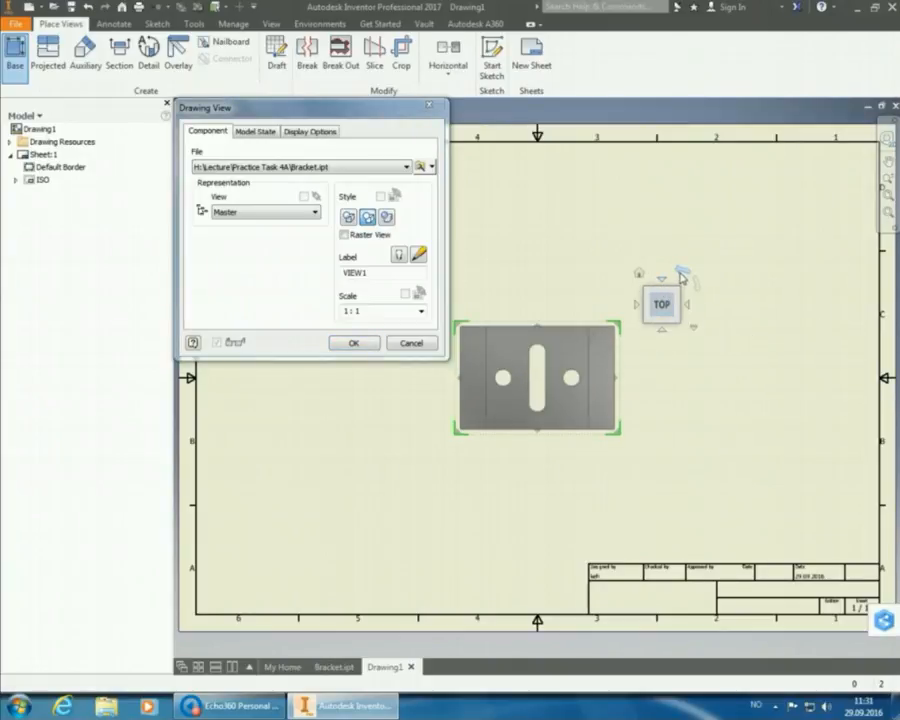
click(680, 276)
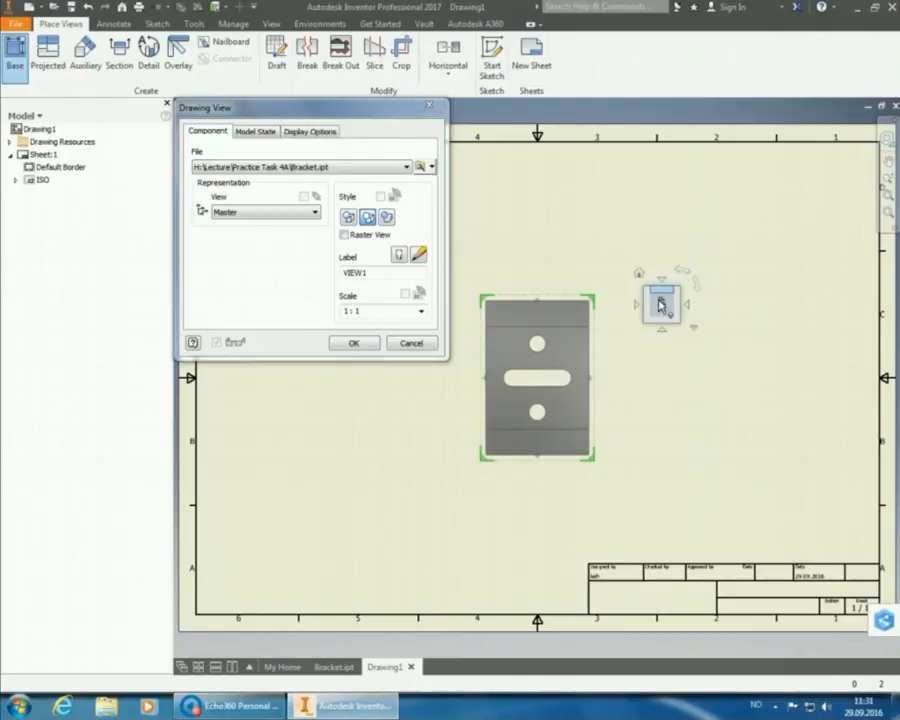
click(421, 311)
key(Down)
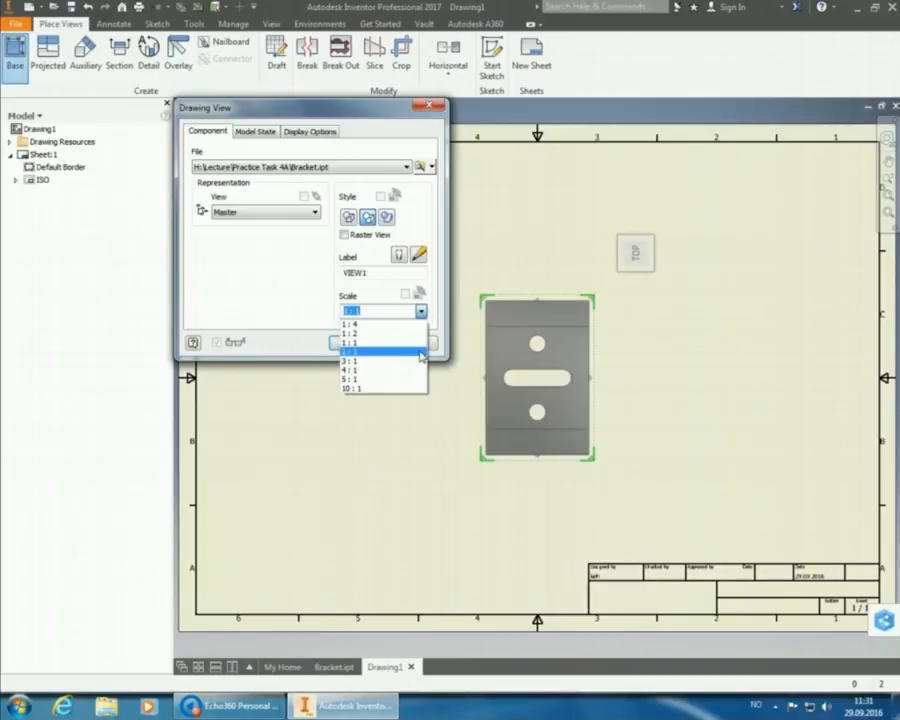
key(Return)
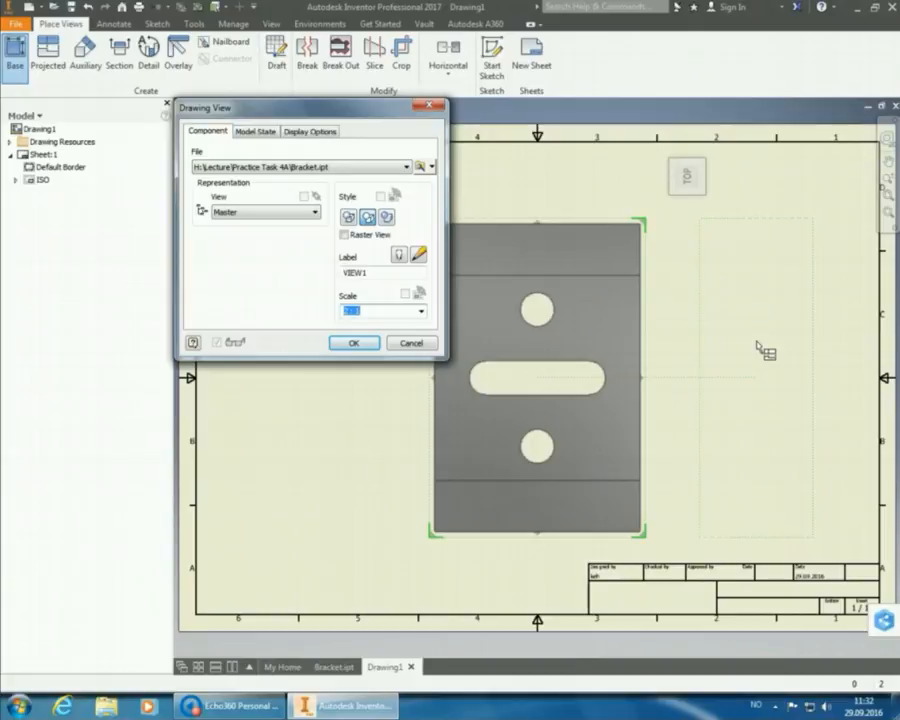
click(353, 343)
drag(524, 228, 317, 168)
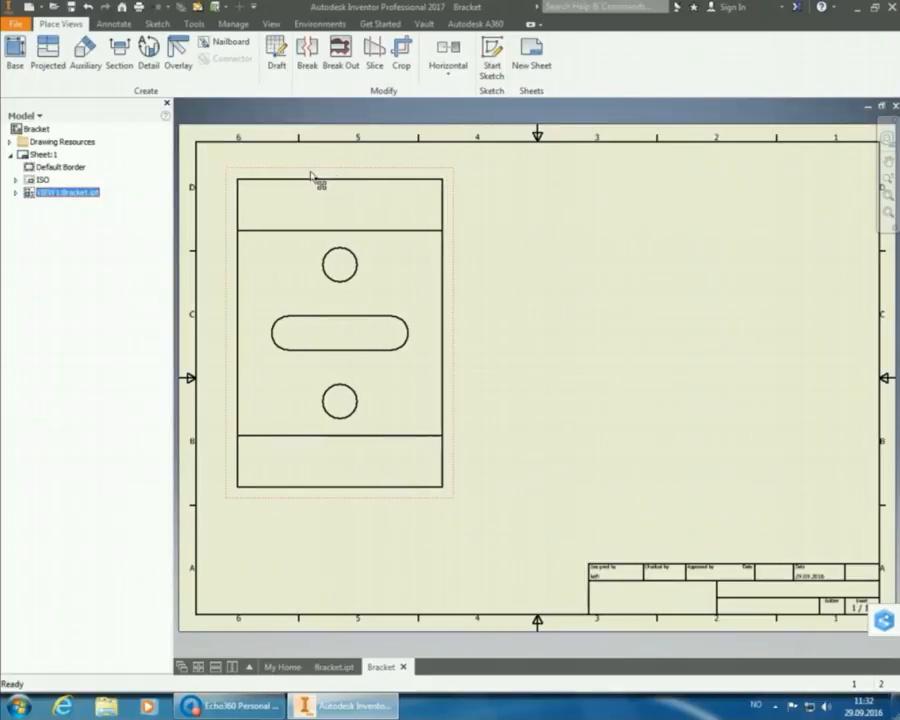
click(150, 62)
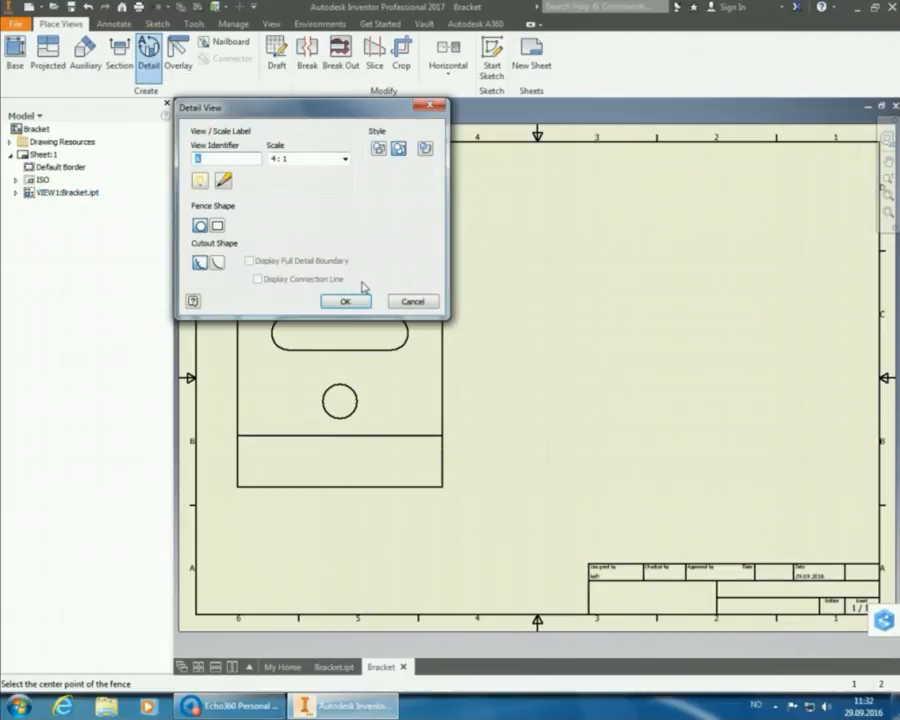
click(346, 160)
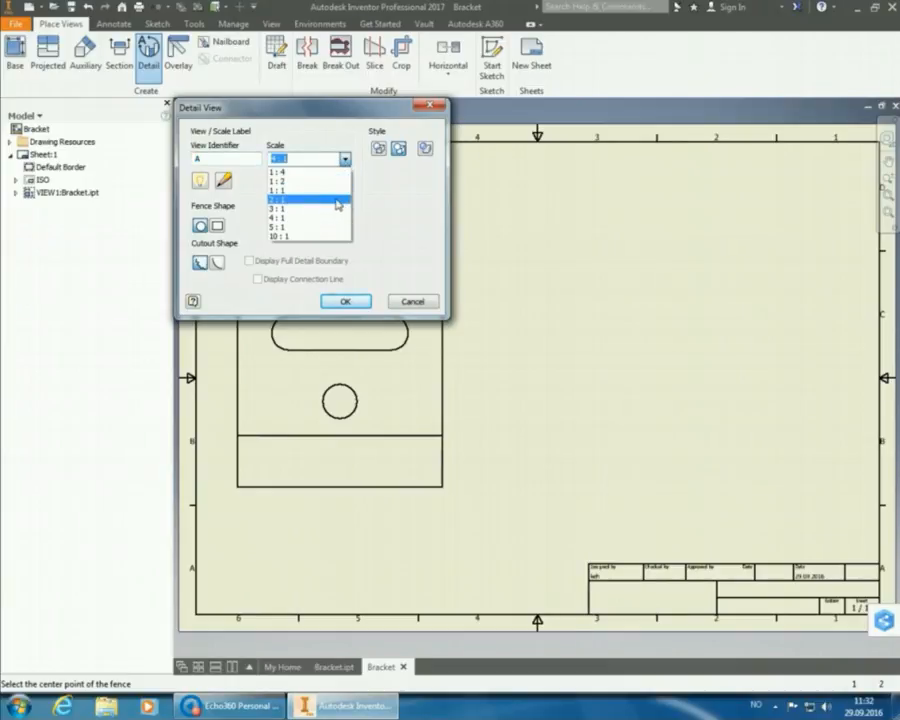
click(340, 205)
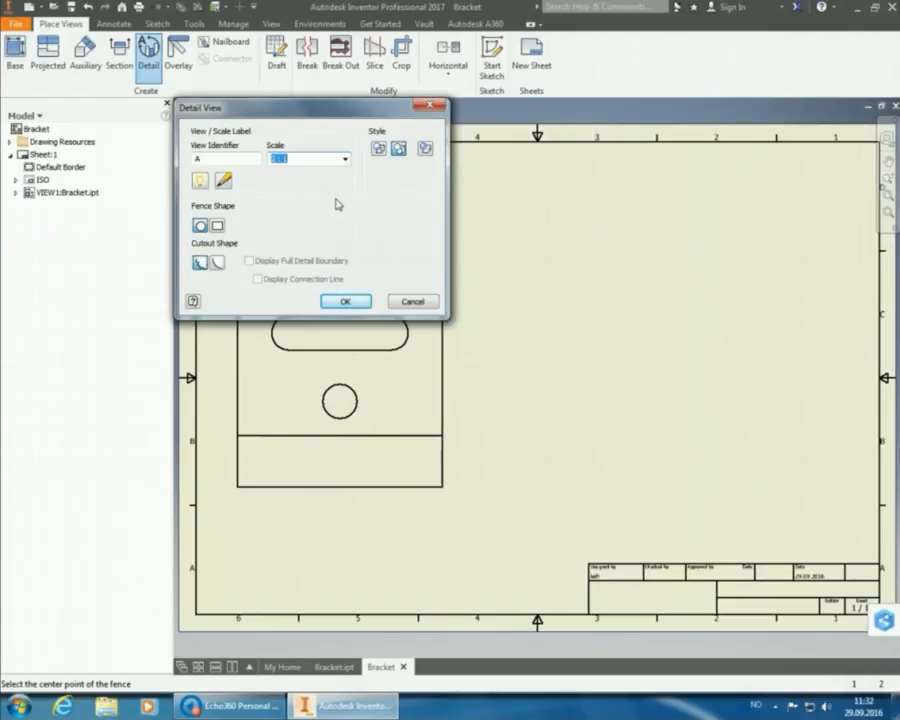
drag(318, 113, 341, 118)
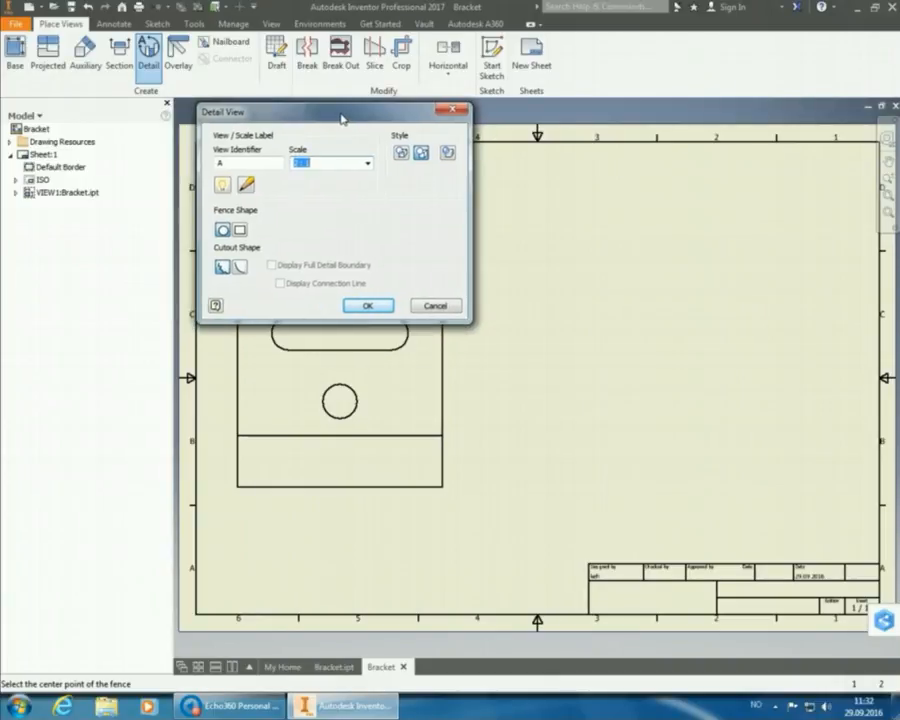
click(437, 306)
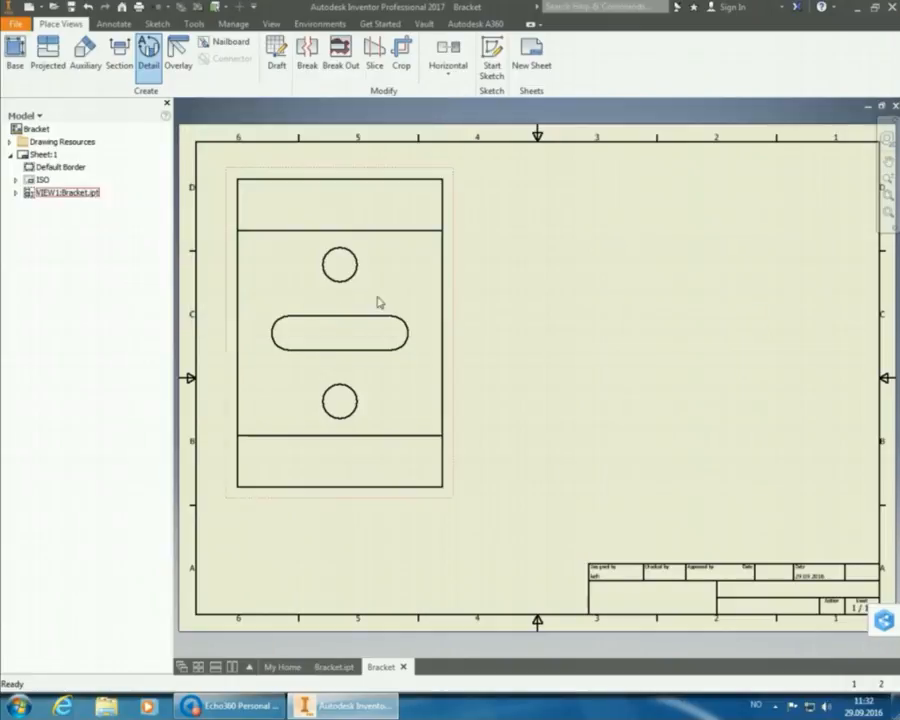
Cut a stepped section A-A through a hole and the slot, placed right of the top view.
click(119, 55)
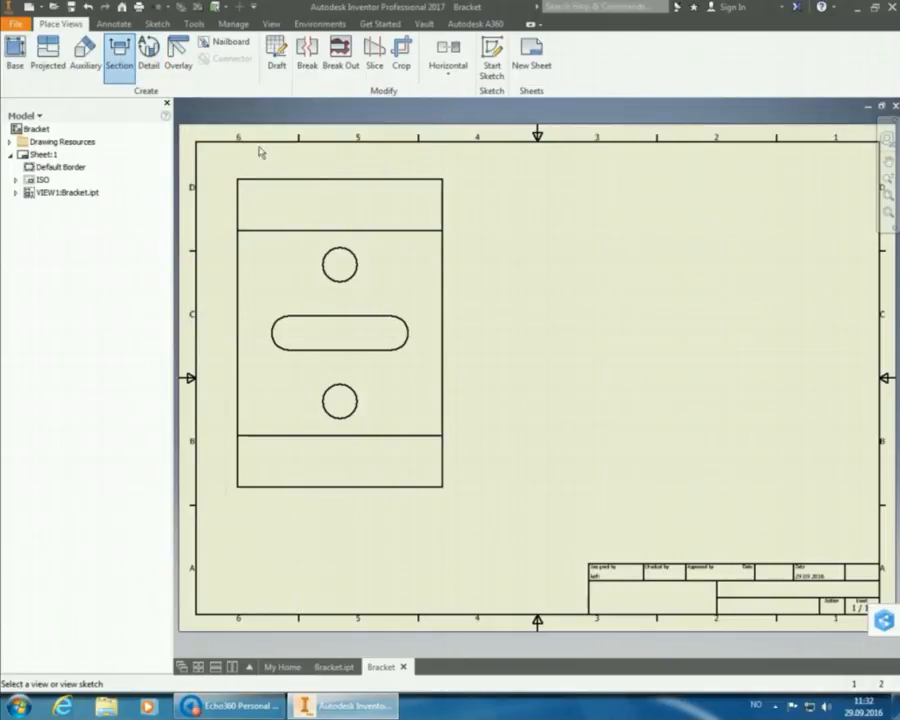
click(335, 181)
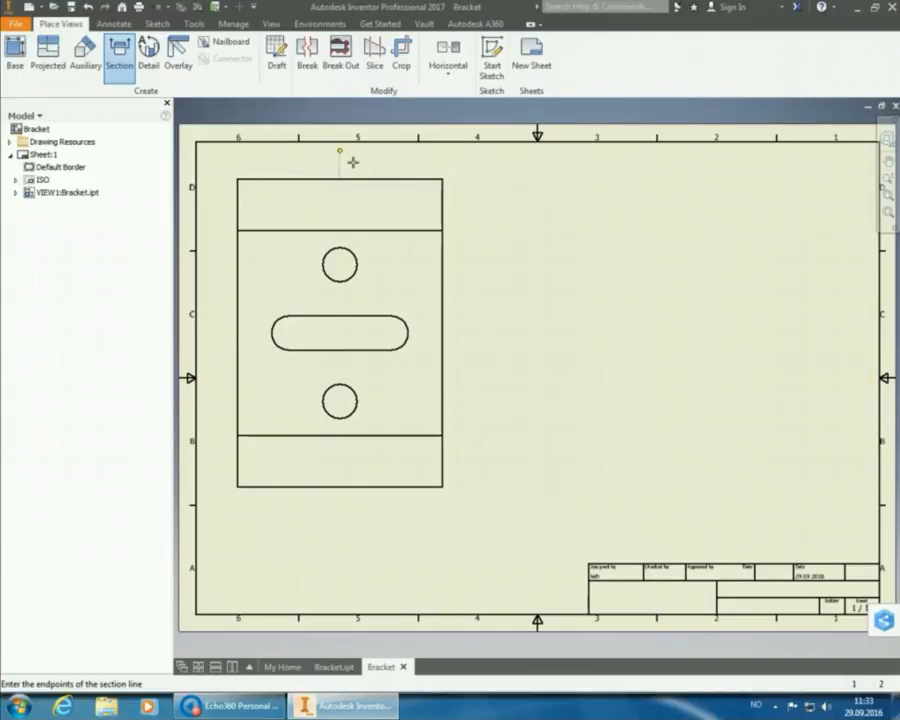
click(340, 152)
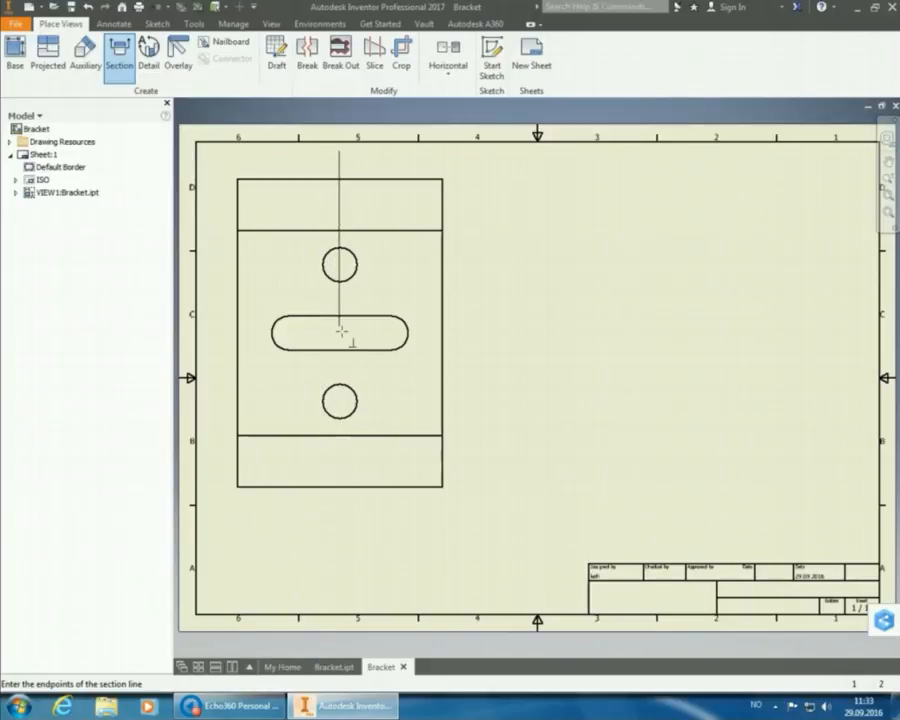
click(341, 299)
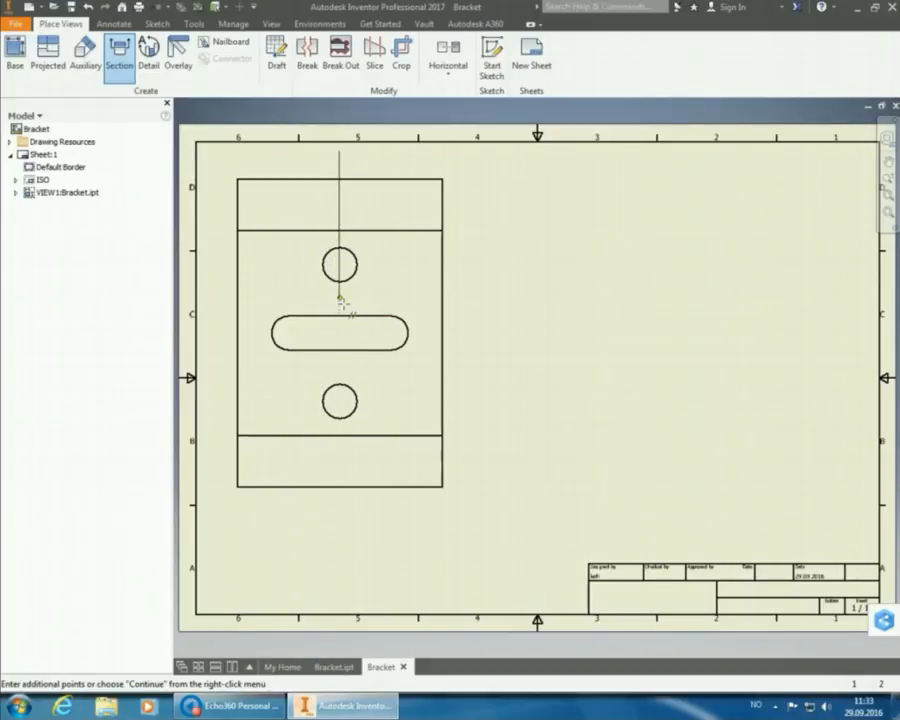
click(388, 299)
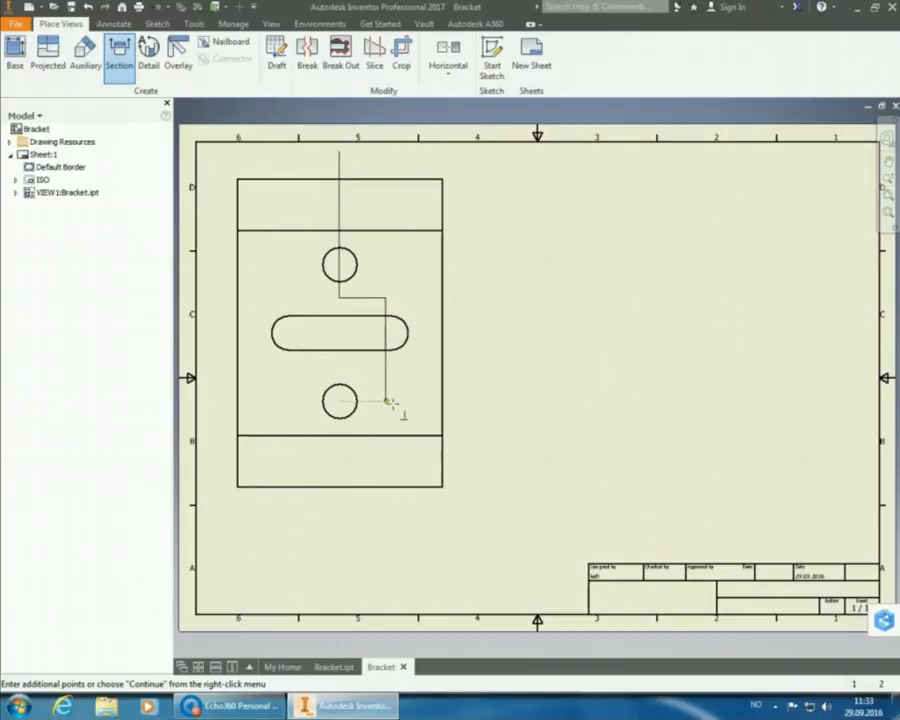
click(387, 514)
right_click(387, 516)
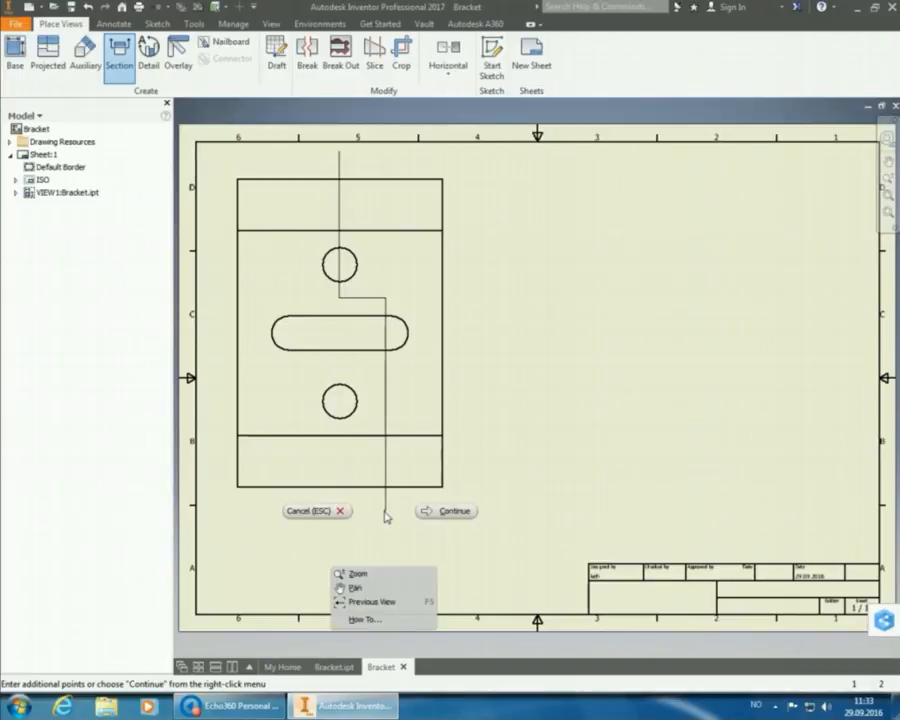
click(443, 509)
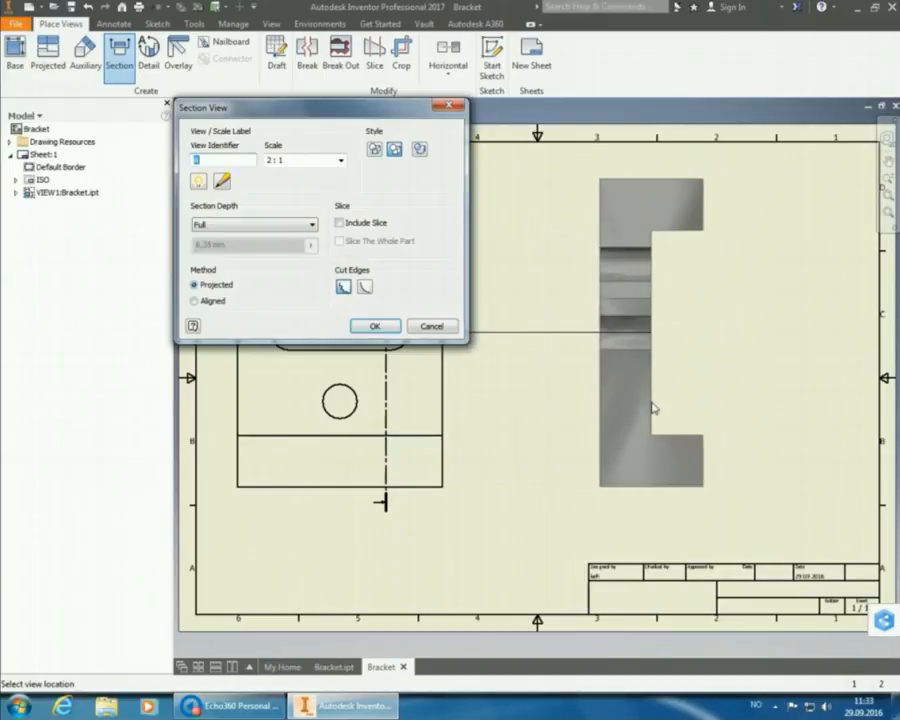
click(652, 407)
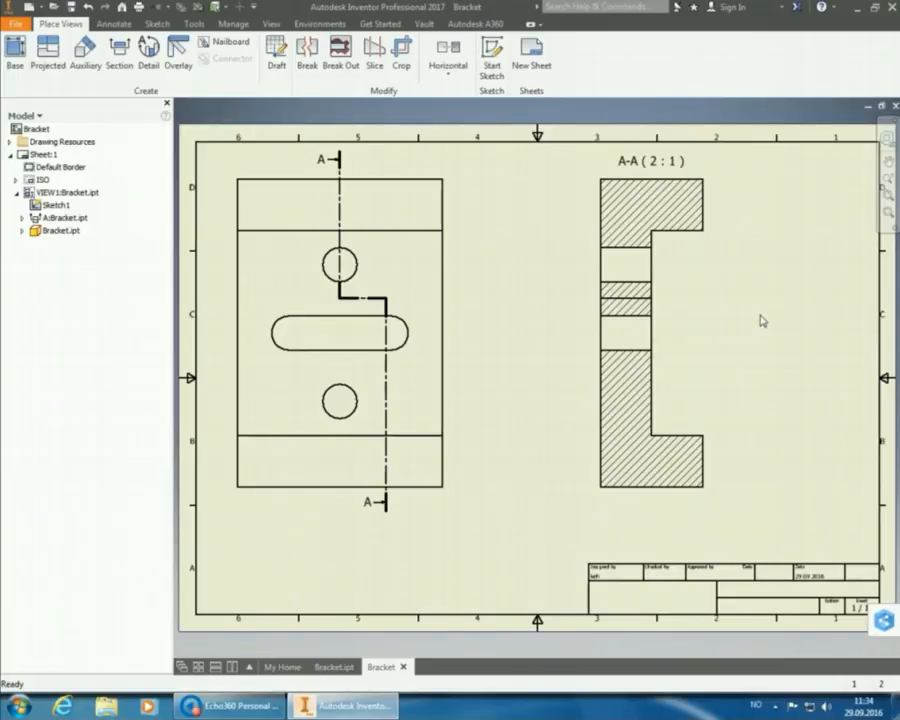
Delete section view A-A.
click(695, 267)
key(Delete)
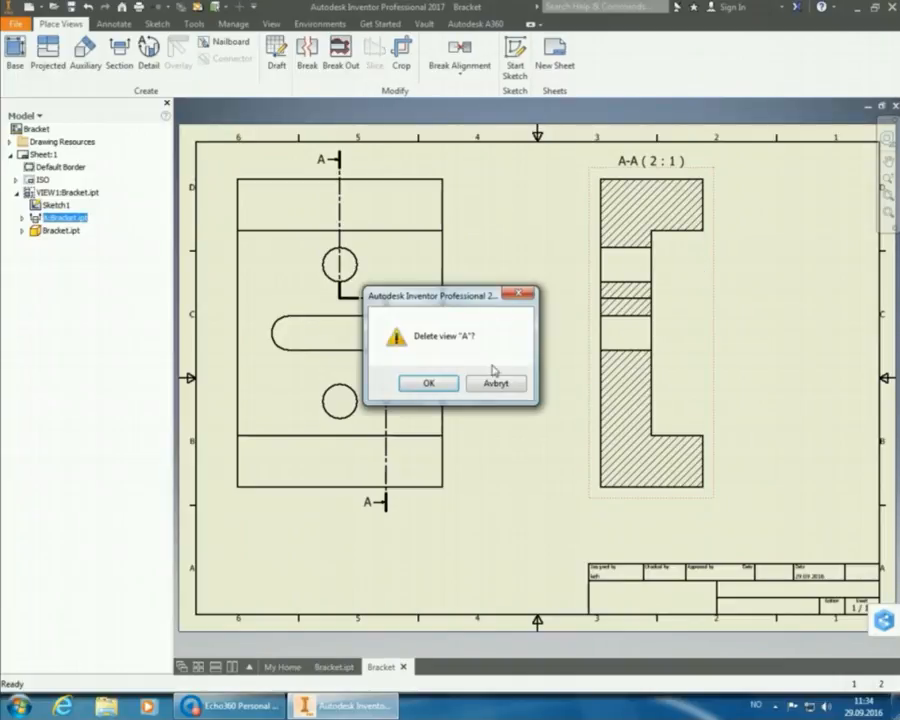
click(446, 386)
Draw a straight vertical section line through the top view's centre and place section B-B beside it.
click(133, 56)
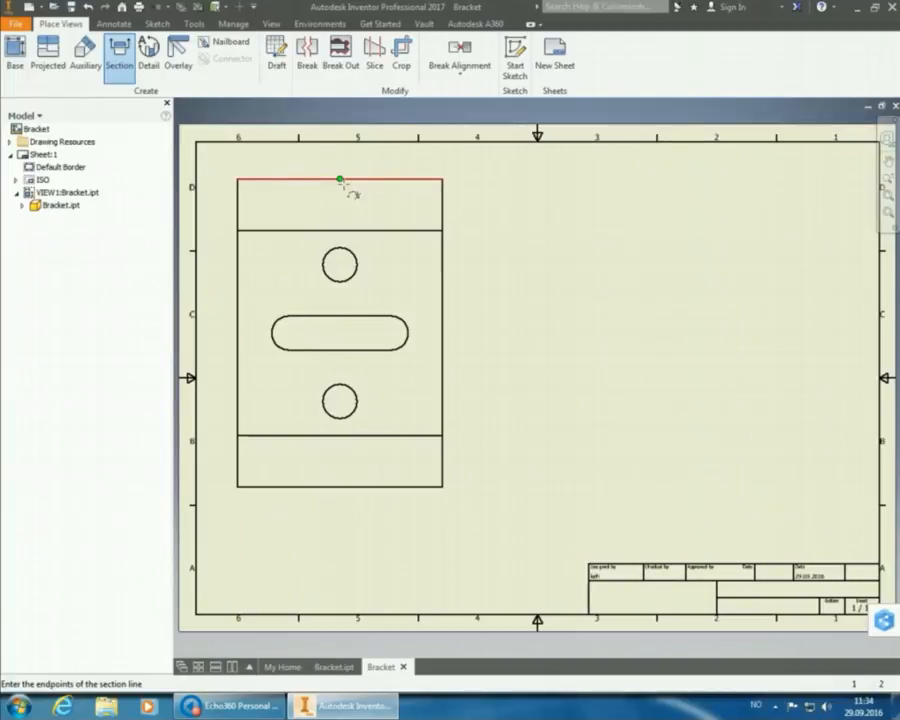
click(340, 150)
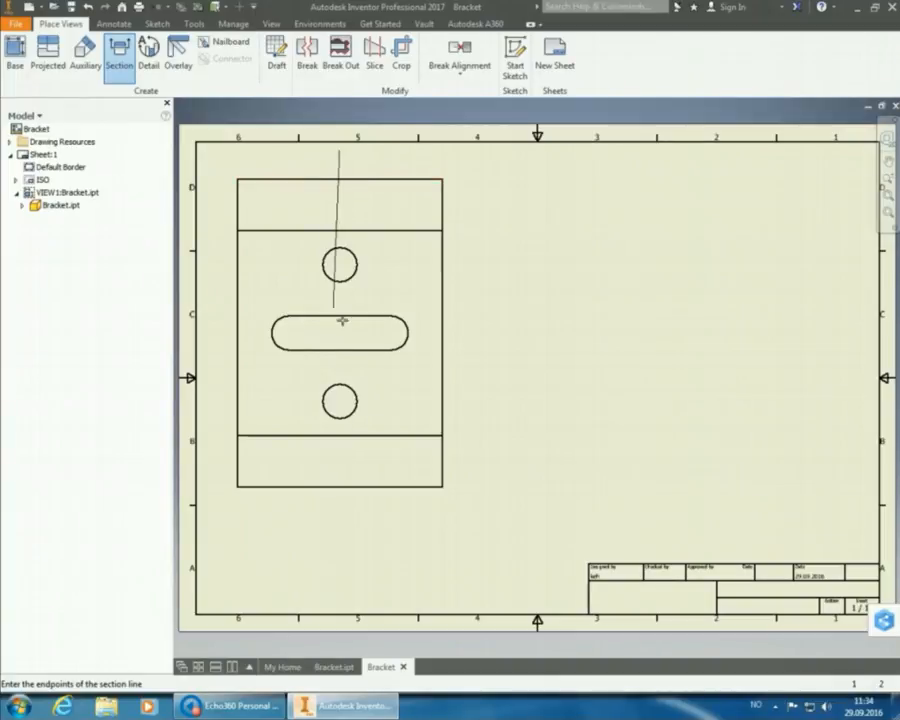
click(340, 517)
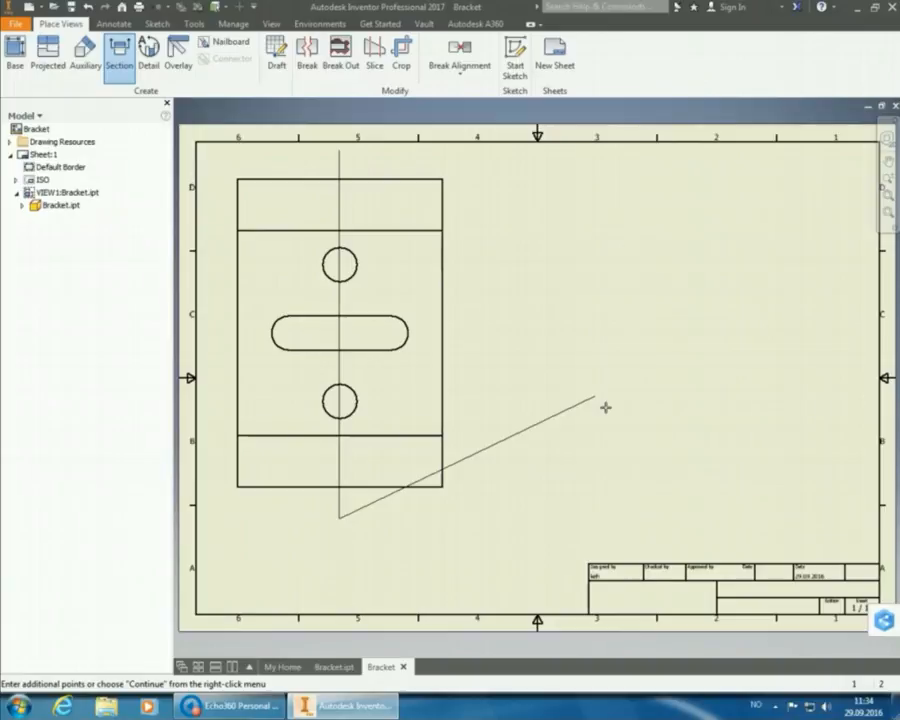
right_click(605, 407)
click(640, 396)
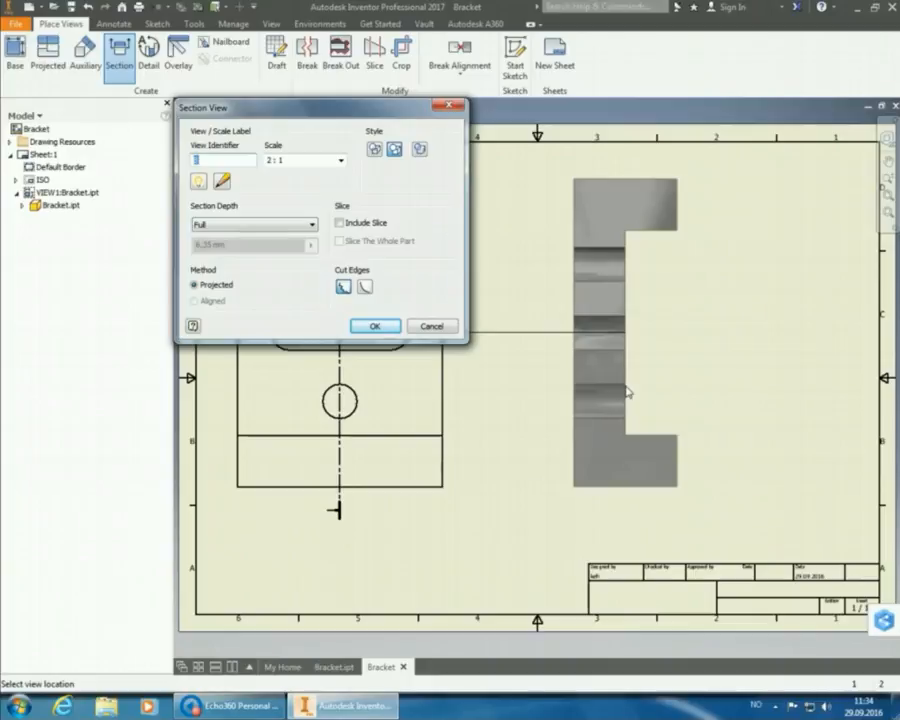
click(627, 392)
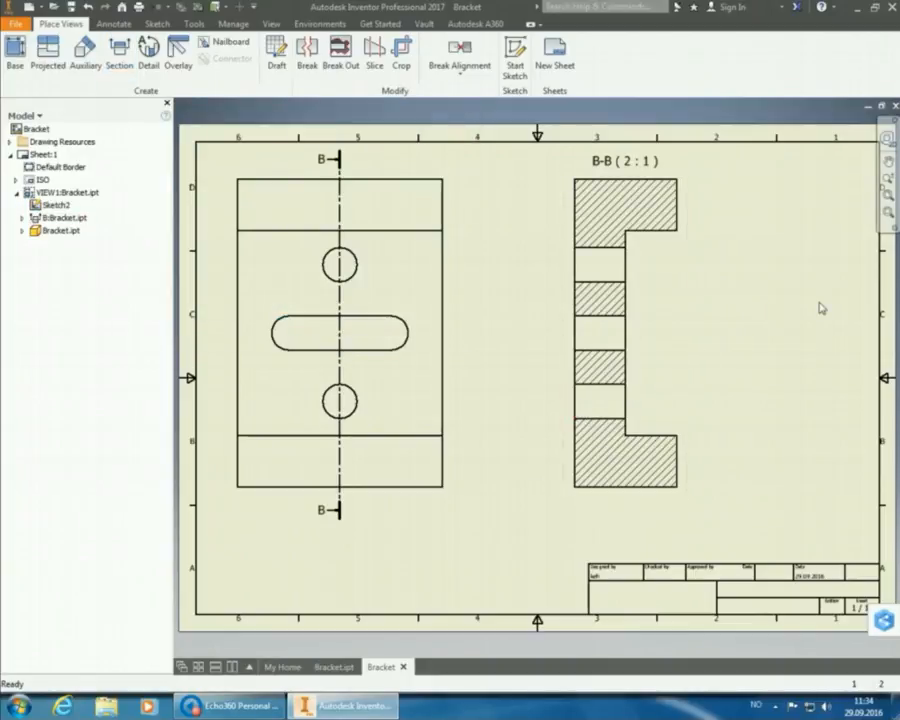
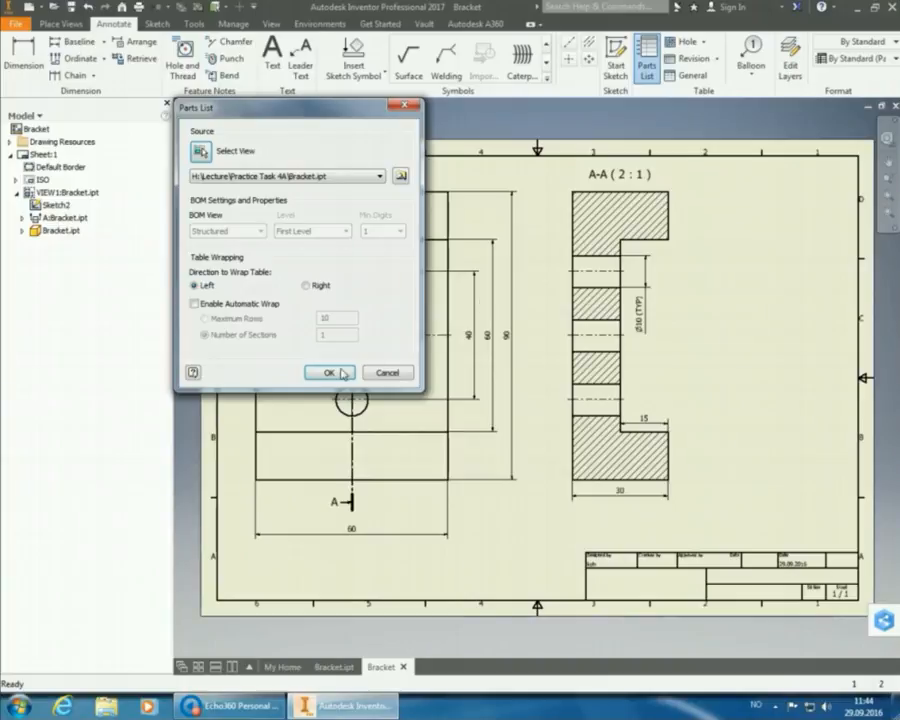
Confirm the parts list settings, drop the table above the title block, and open it for editing.
click(331, 373)
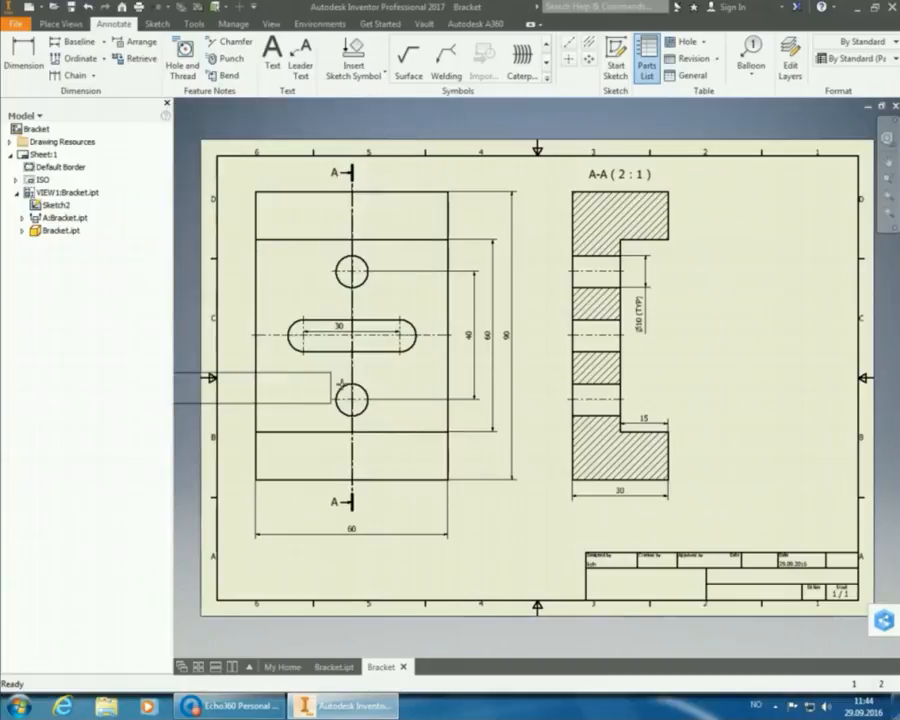
click(866, 535)
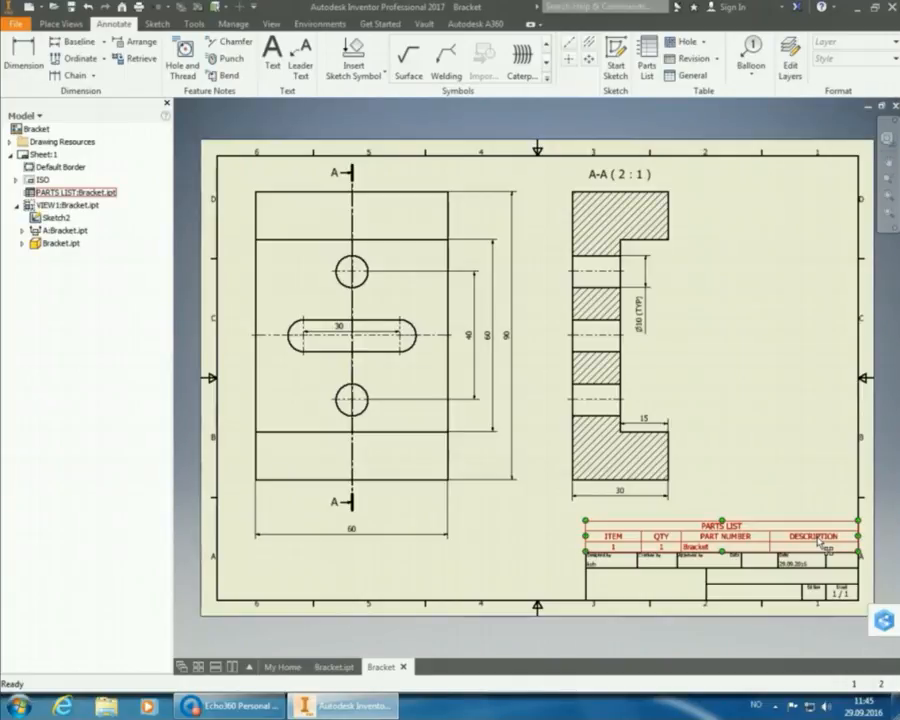
double_click(818, 541)
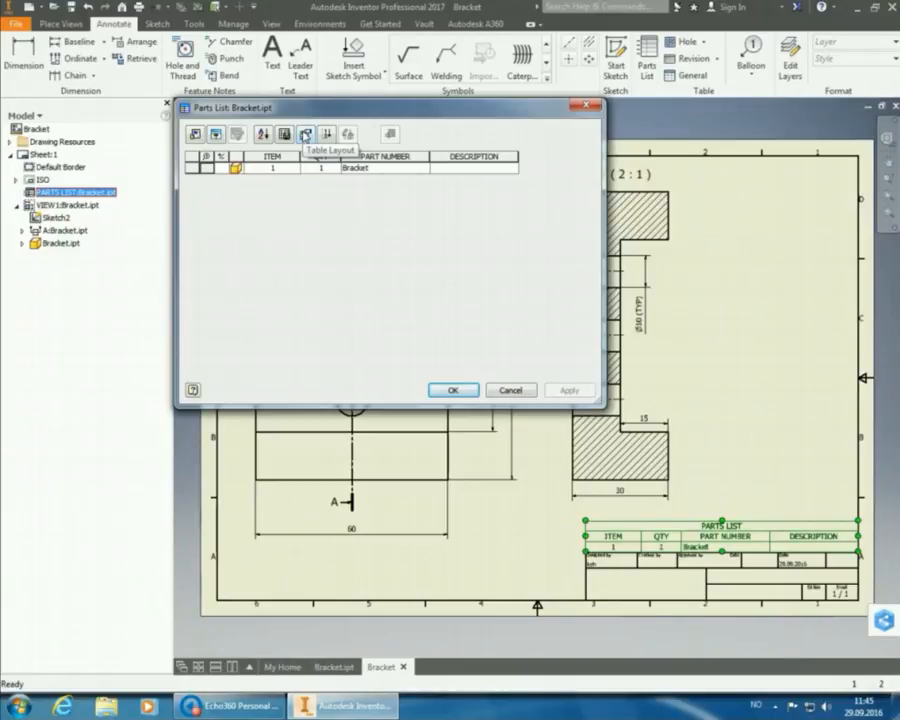
Turn off the Title option in the parts list's Table Layout.
click(306, 135)
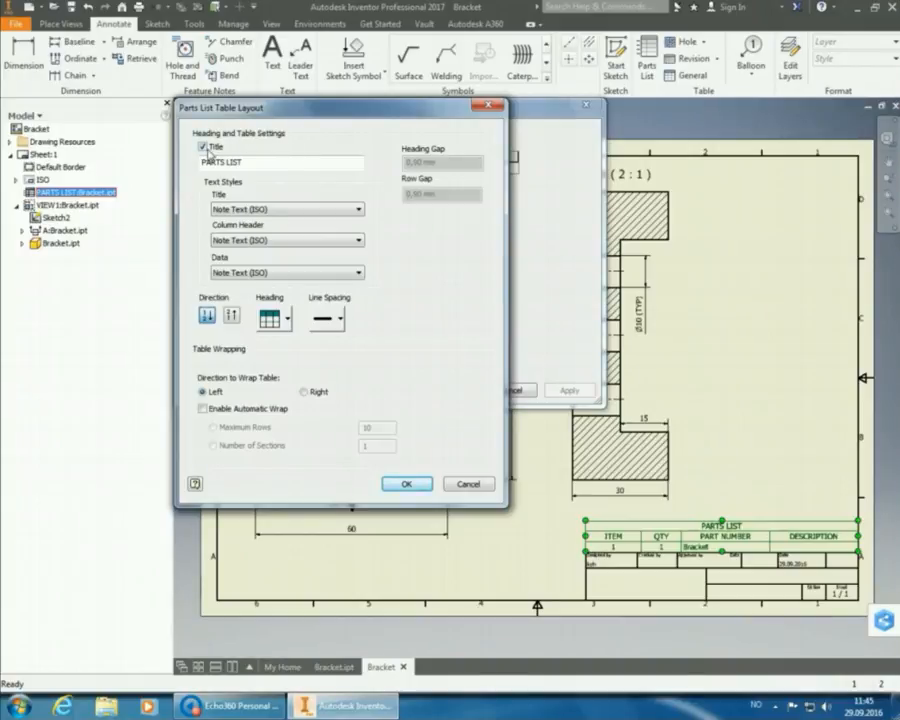
click(203, 147)
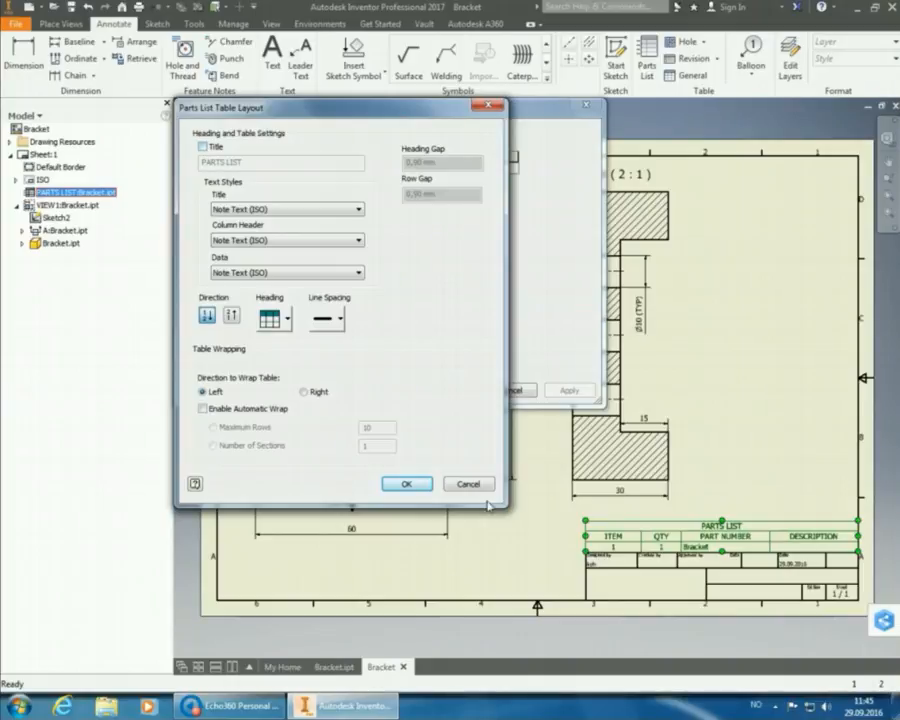
click(406, 484)
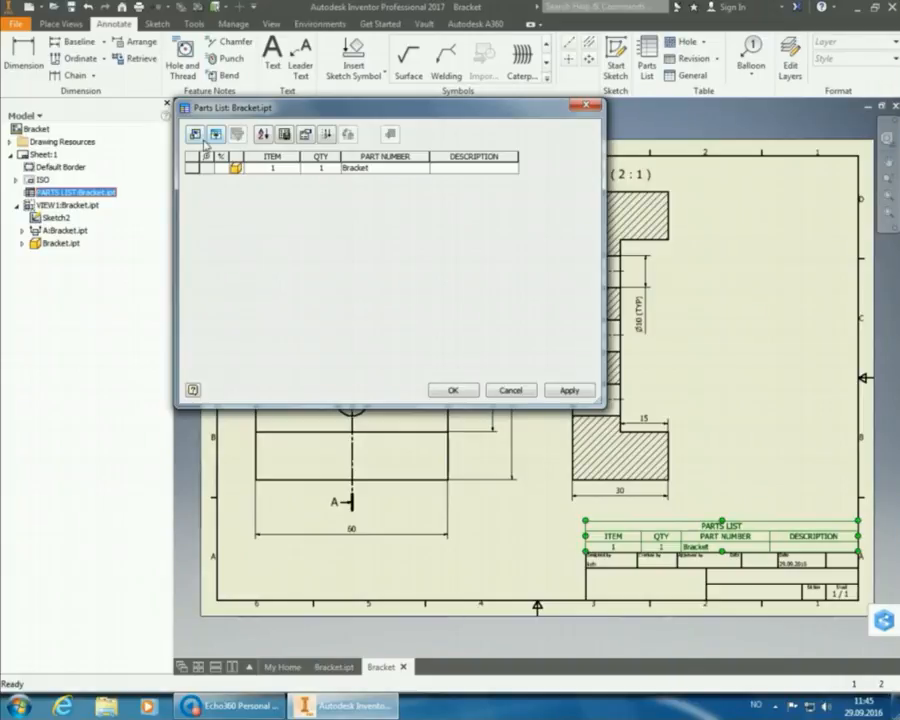
Remove the ITEM, QTY, PART NUMBER and DESCRIPTION columns from the parts list.
click(195, 135)
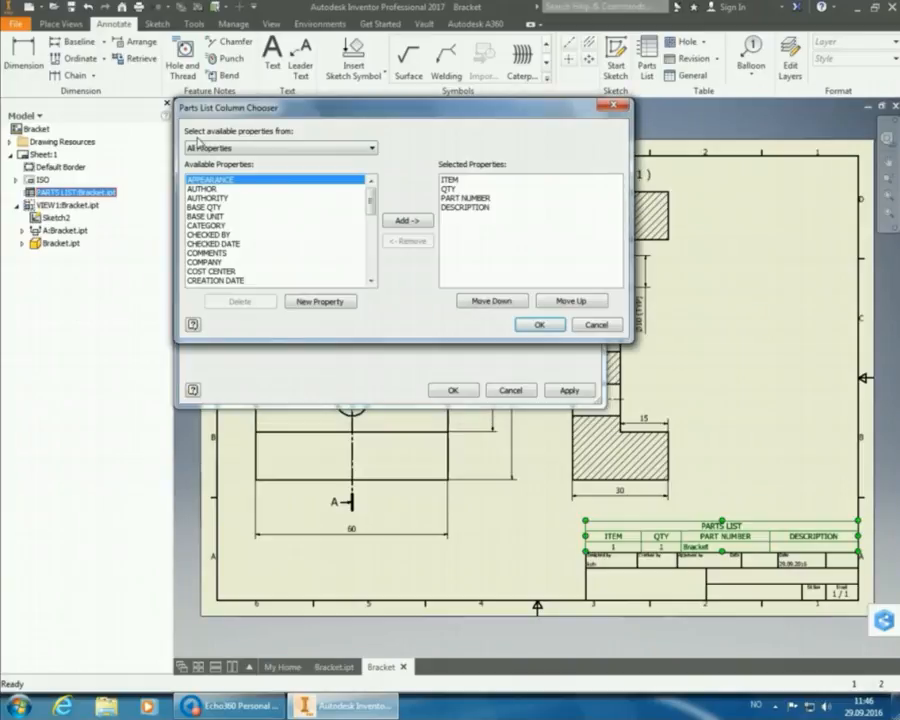
click(452, 180)
click(412, 242)
click(410, 241)
click(410, 241)
click(410, 241)
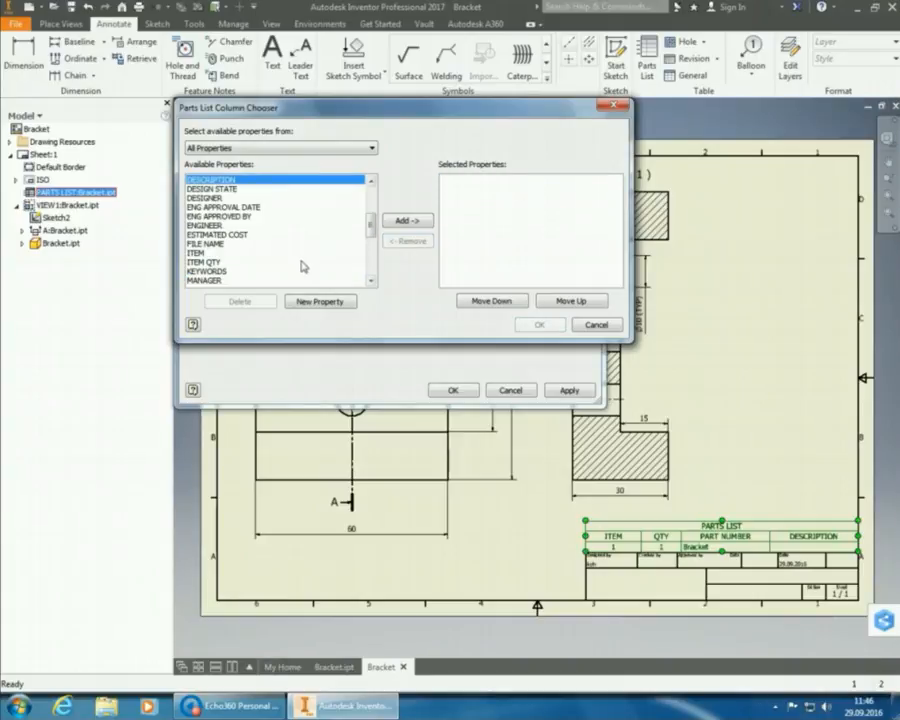
Add the MATERIAL column, apply the changes, and move the table above the title block.
click(250, 280)
scroll(250, 280, down, 1)
click(233, 263)
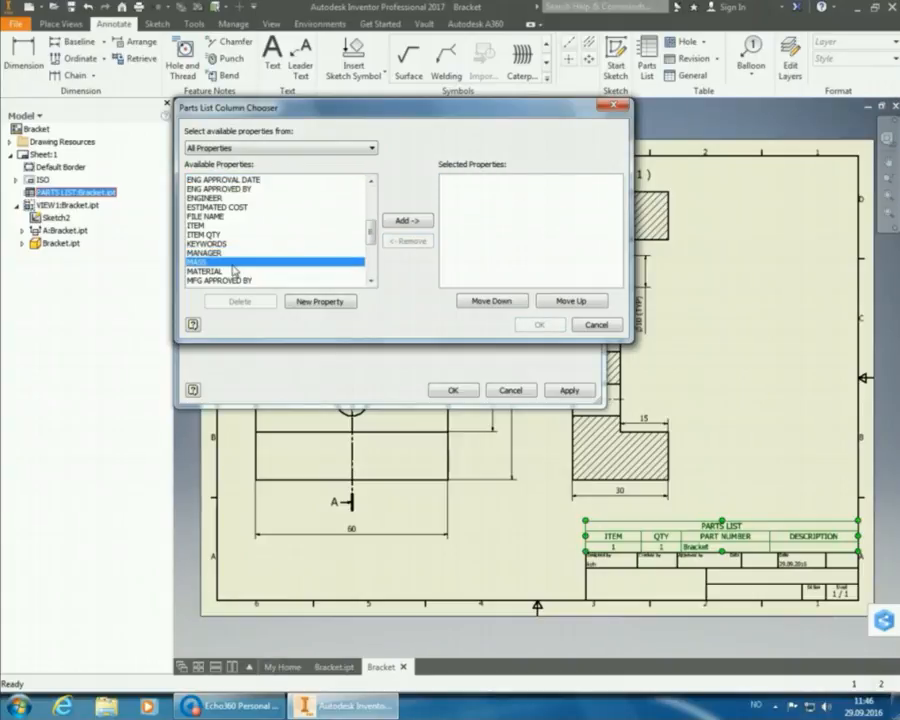
click(233, 271)
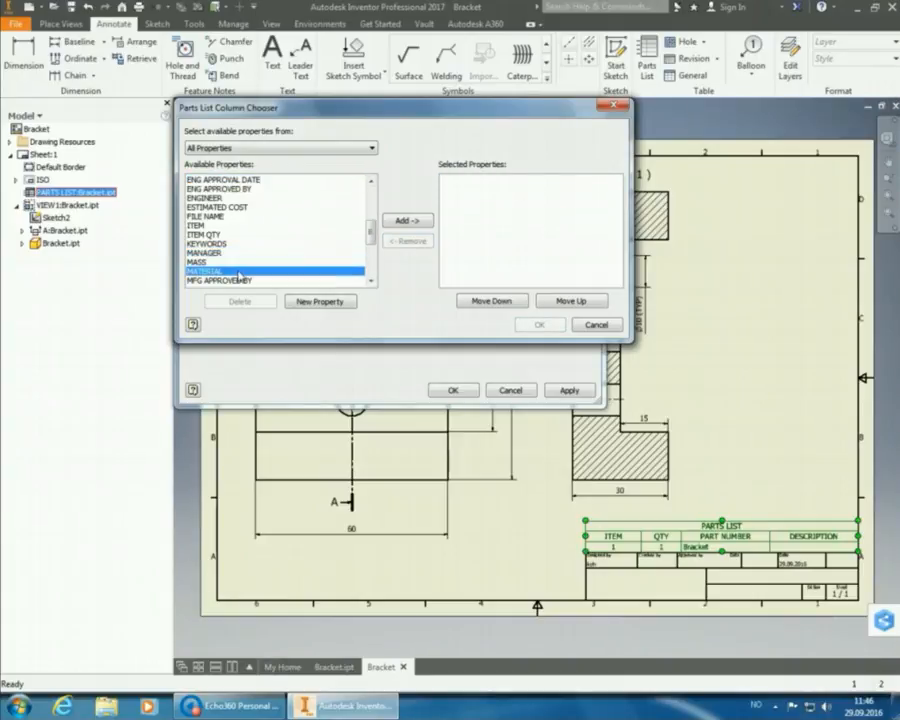
click(410, 221)
click(245, 263)
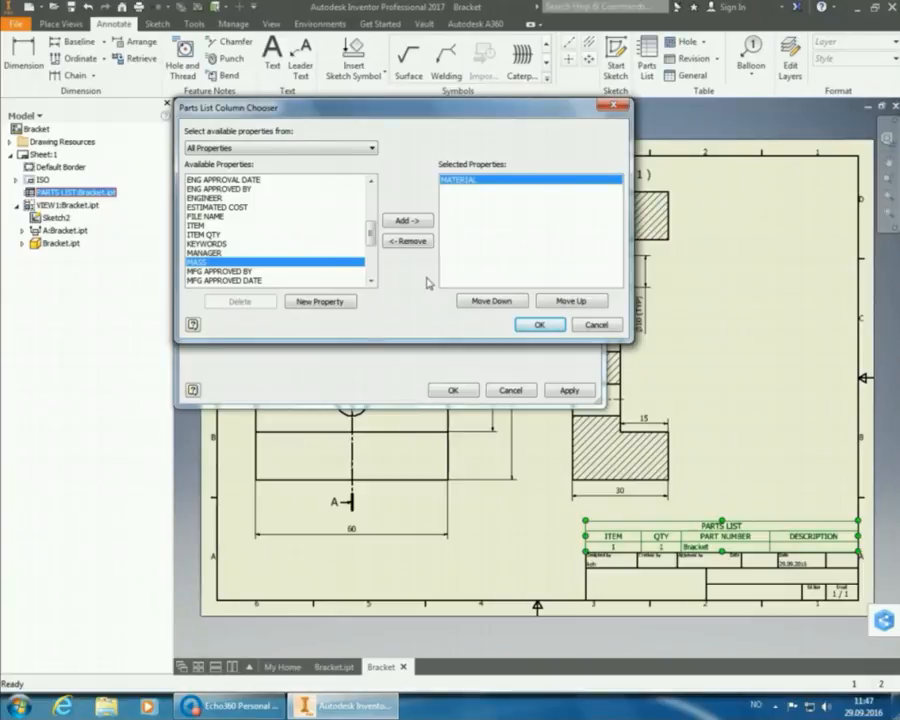
click(537, 324)
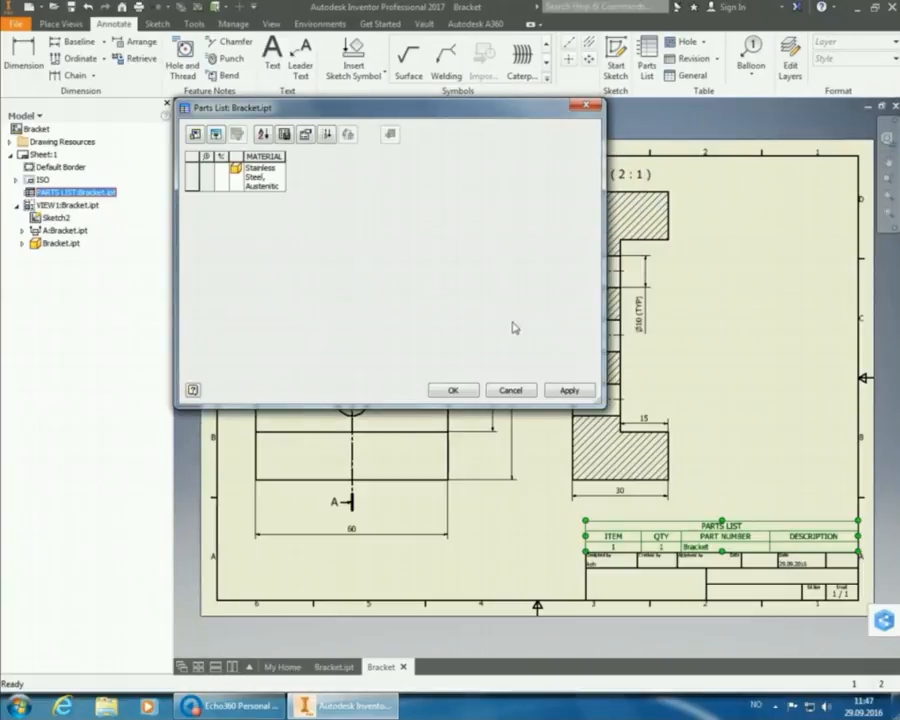
click(465, 391)
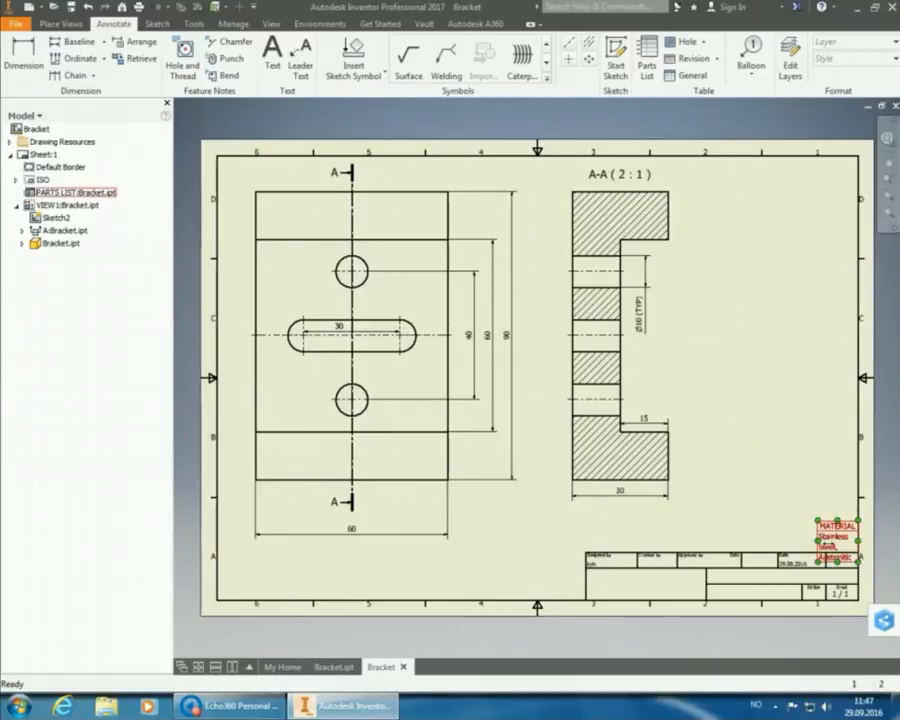
drag(822, 546, 767, 546)
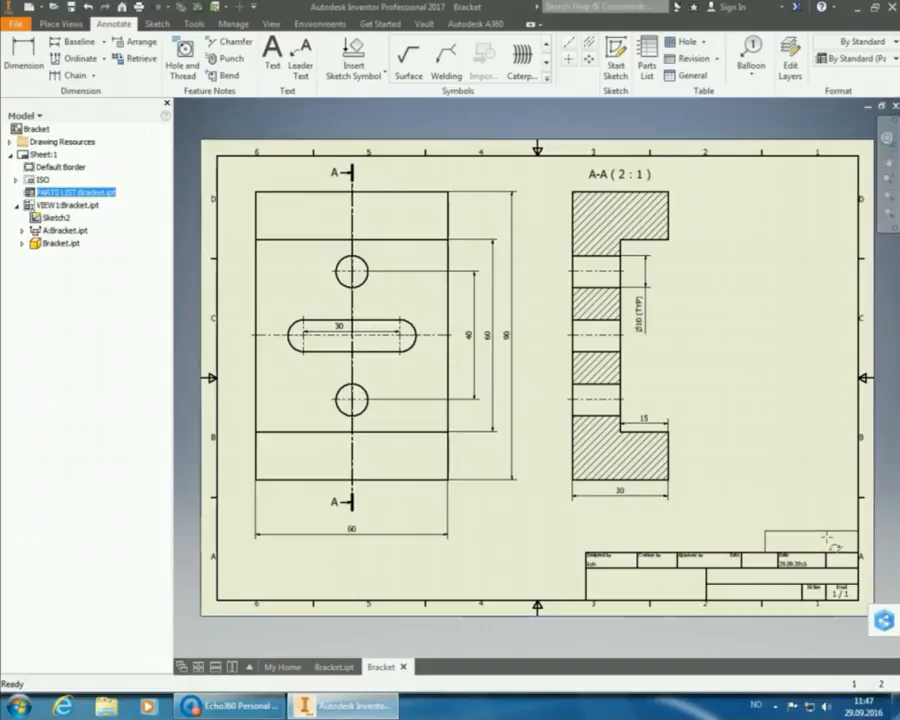
Write the text note 'General tolerances & surface finish:' with 'ISO 2768-1: m ISO 2768-2: K' below it.
click(815, 492)
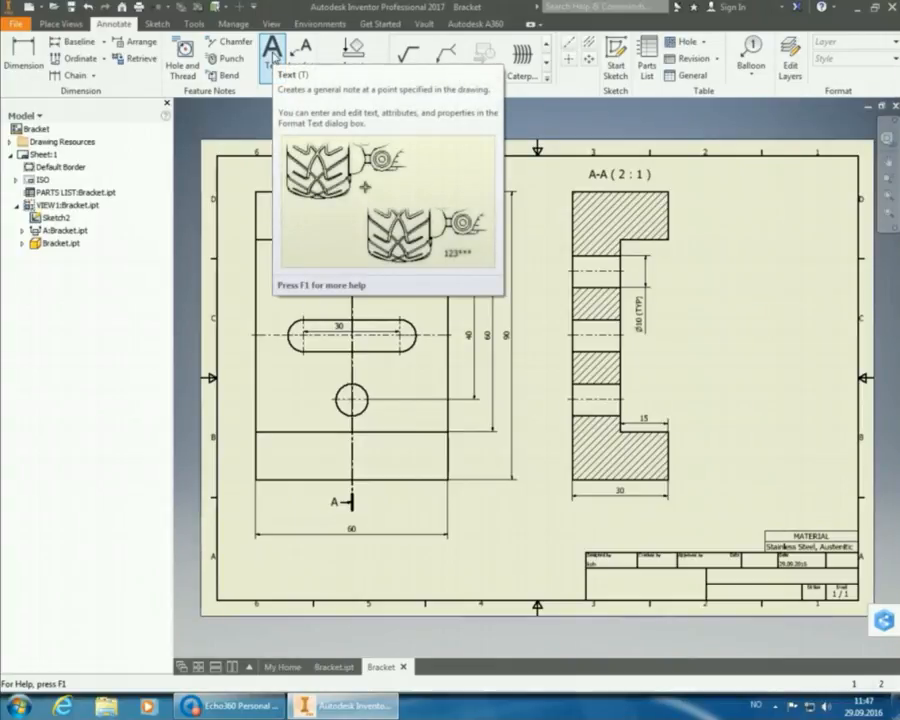
click(272, 55)
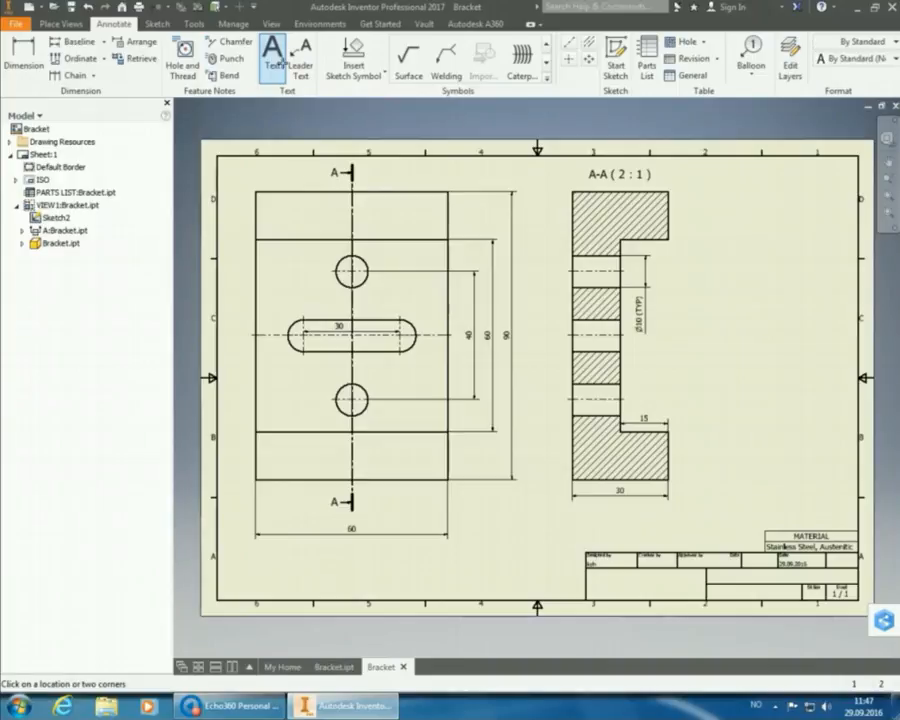
click(601, 521)
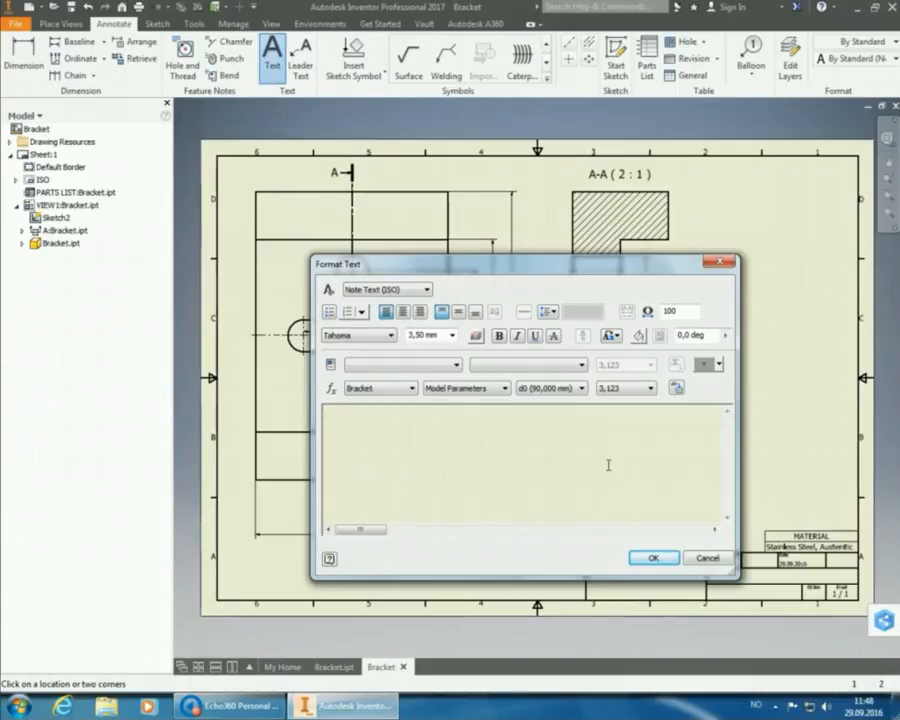
text(GEN)
key(BackSpace)
key(BackSpace)
text(eneral tolerances )
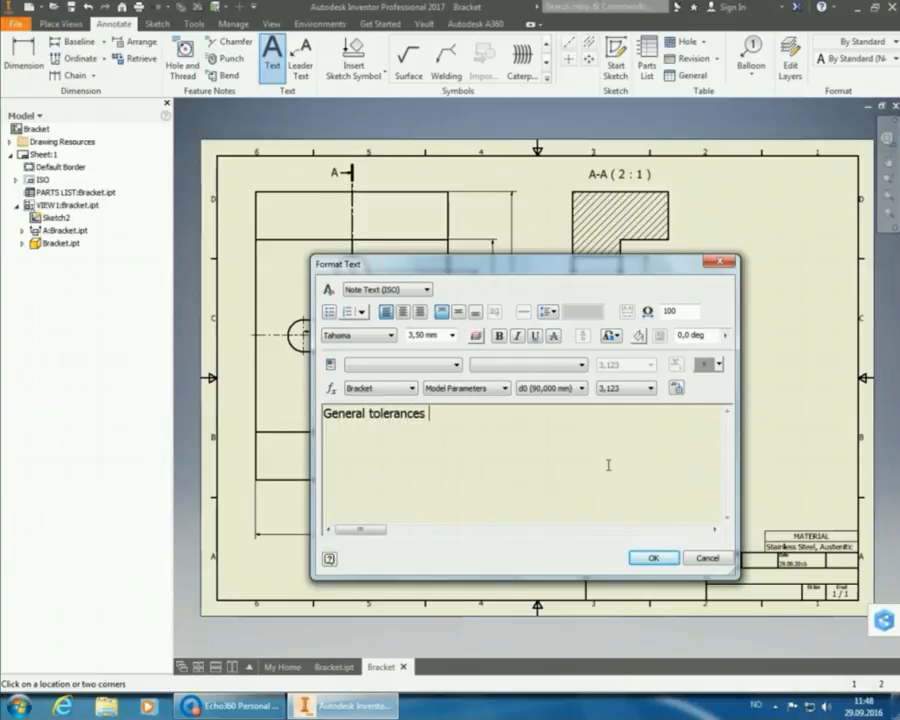
text(& surface fini)
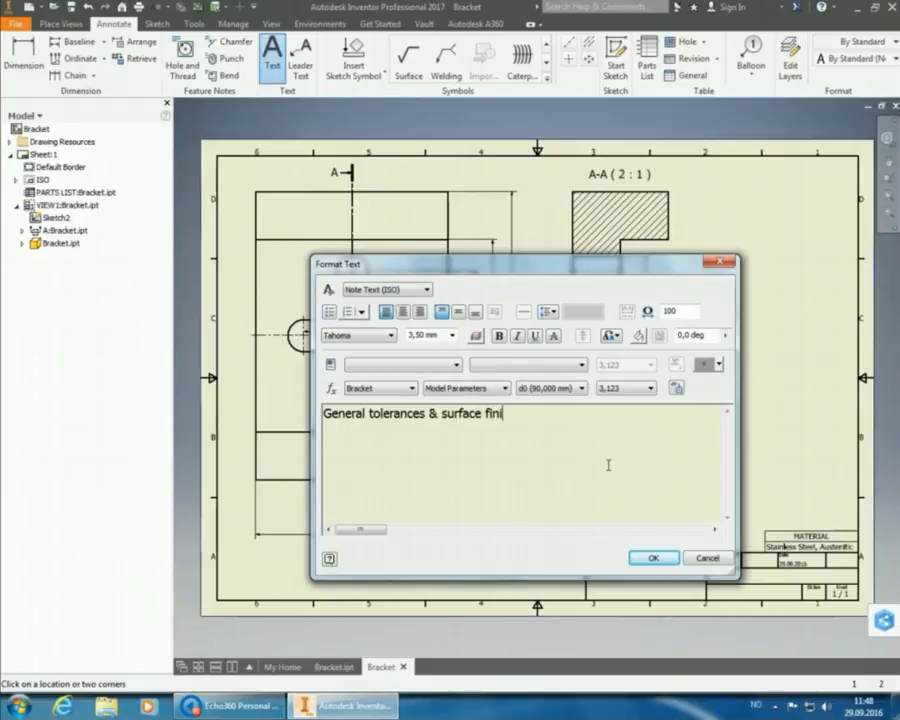
text(sh:)
key(Return)
text(ISO 2768-1)
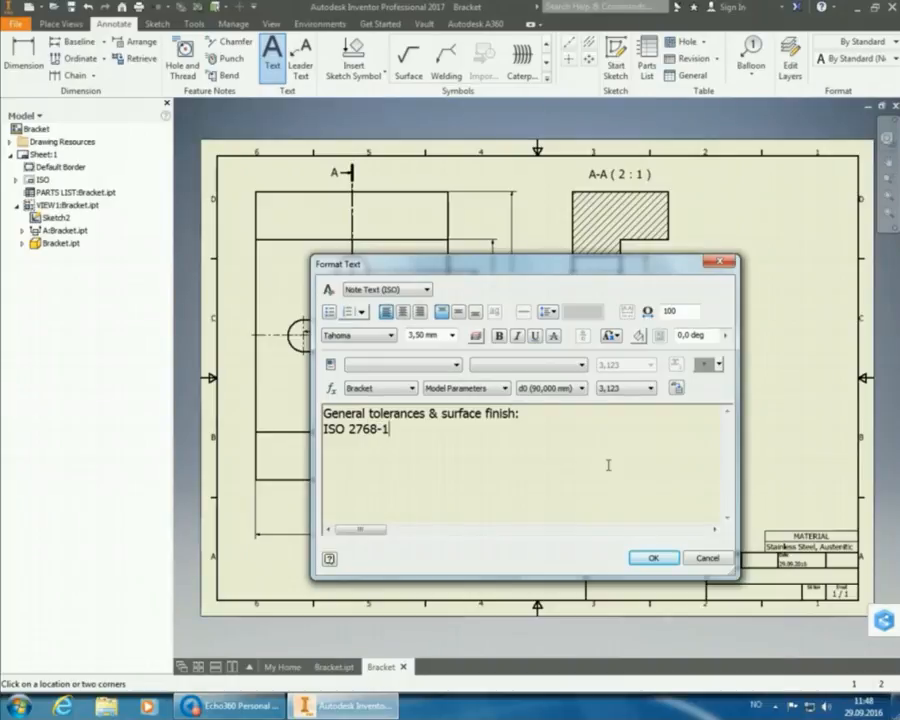
text(: m ISO 2768)
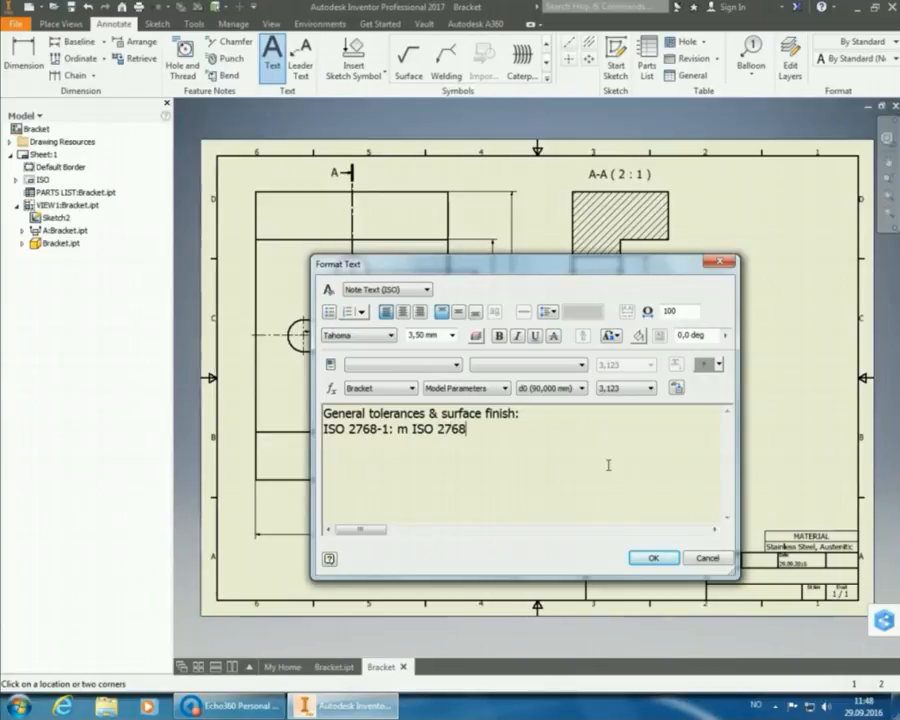
text(-2: K)
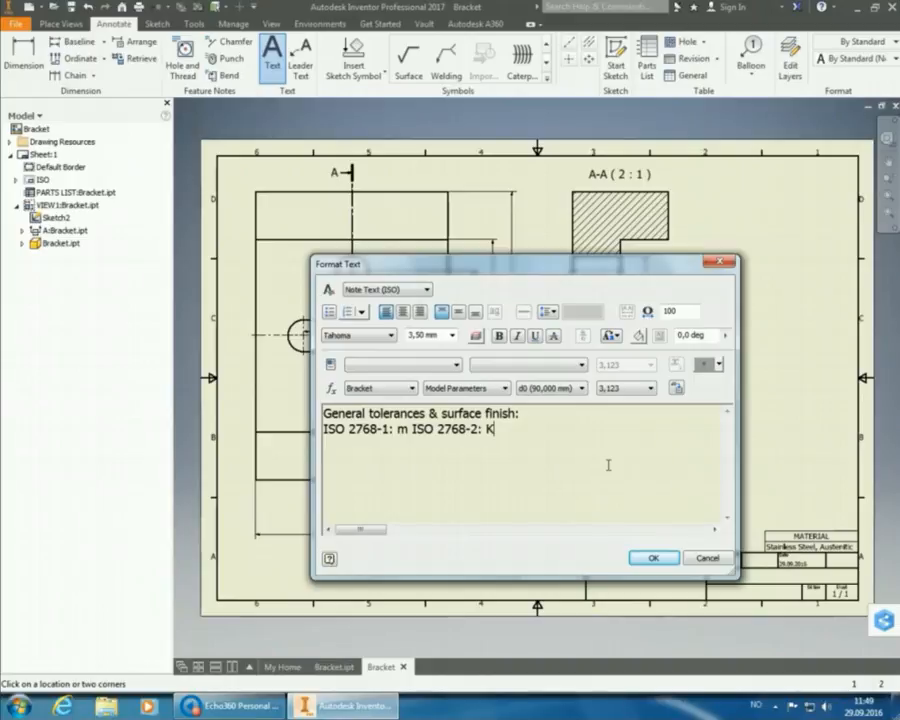
click(667, 560)
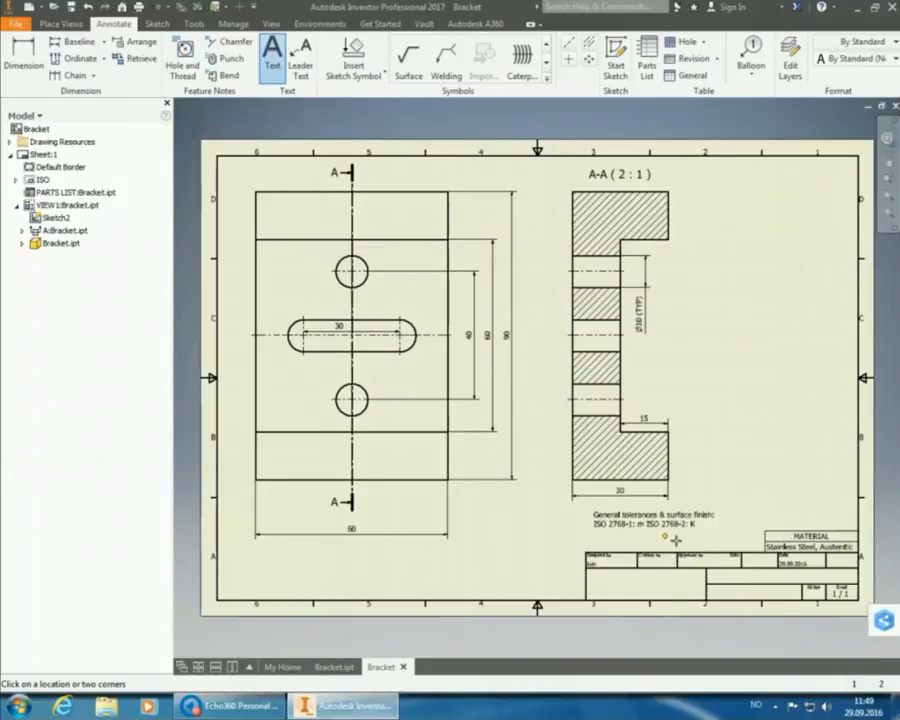
Move the tolerances note down to sit just above the title block.
right_click(731, 443)
click(774, 446)
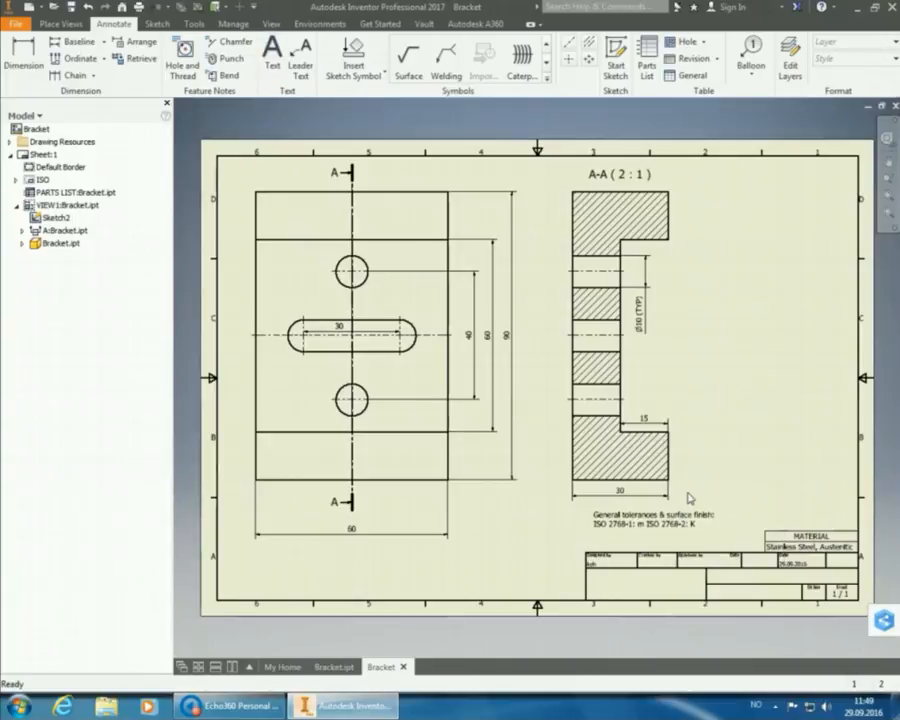
drag(687, 525, 678, 547)
click(737, 414)
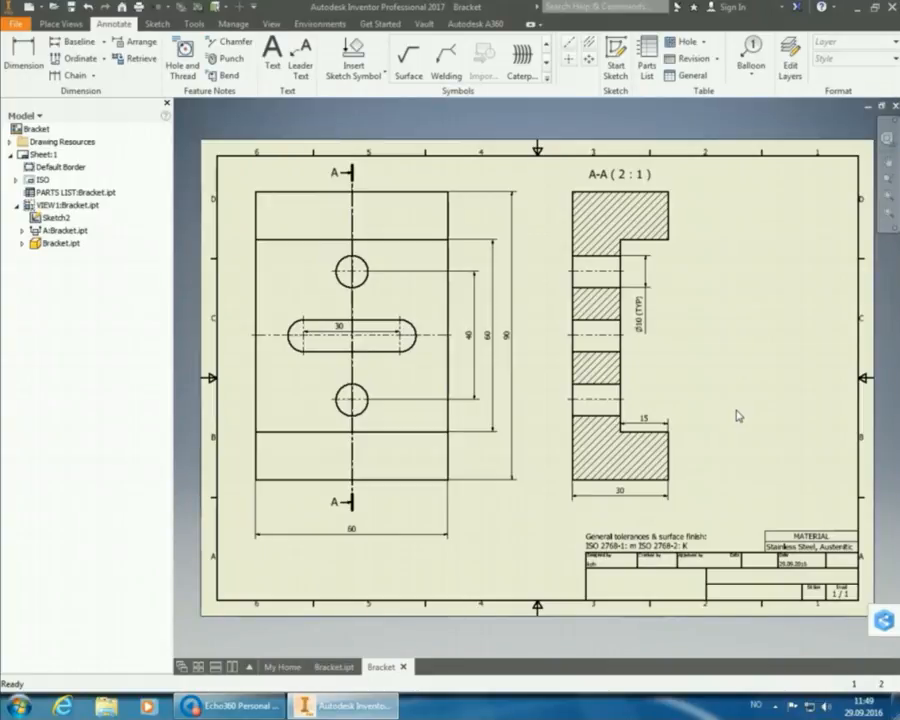
Place a material-removal surface texture symbol reading Ra 6.3 beside the tolerances note.
click(409, 68)
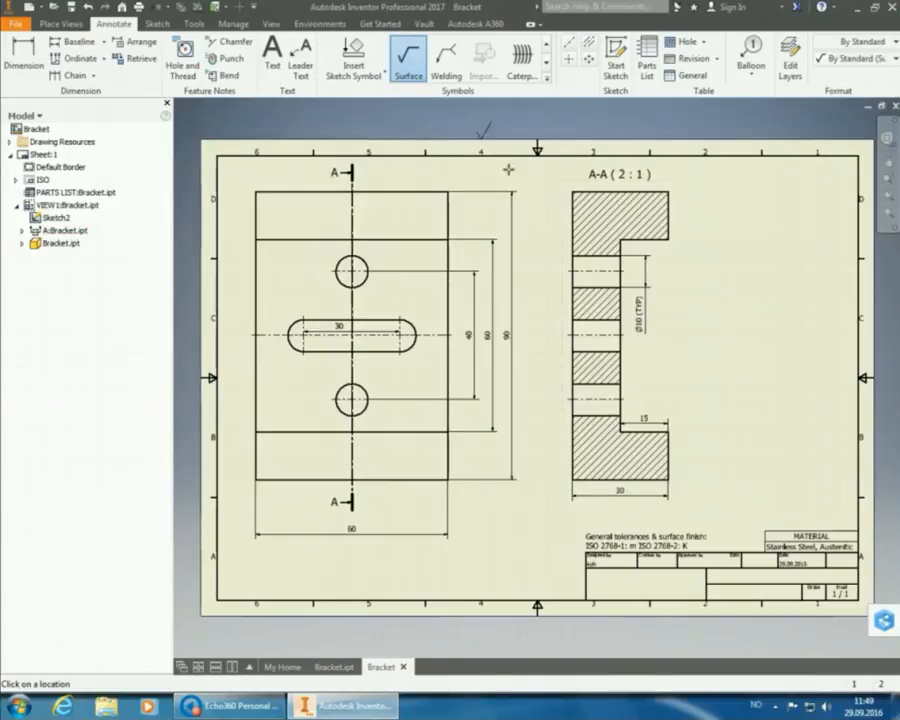
right_click(724, 553)
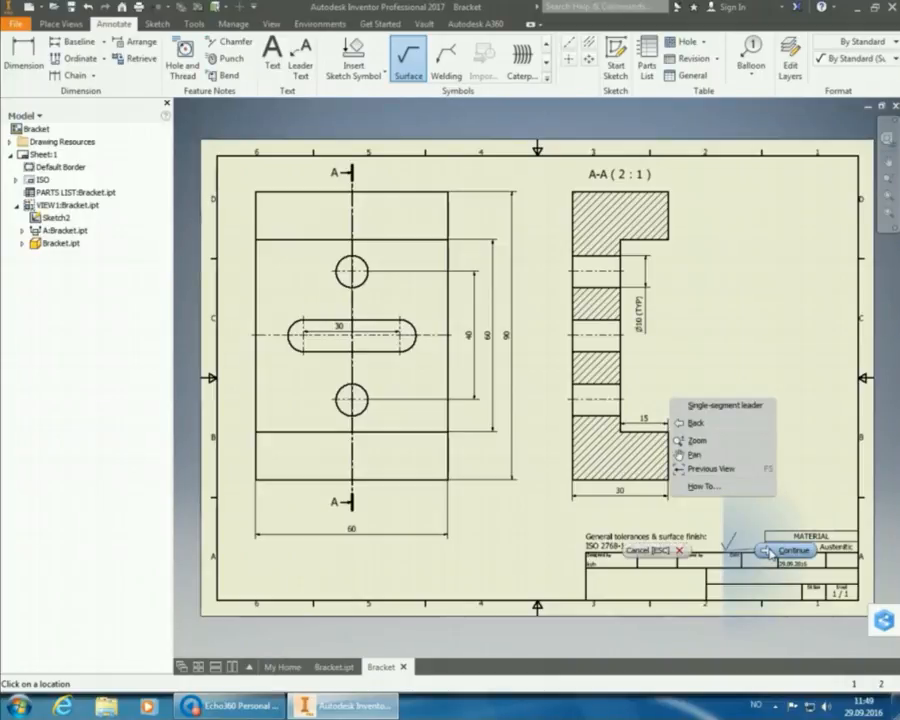
click(766, 551)
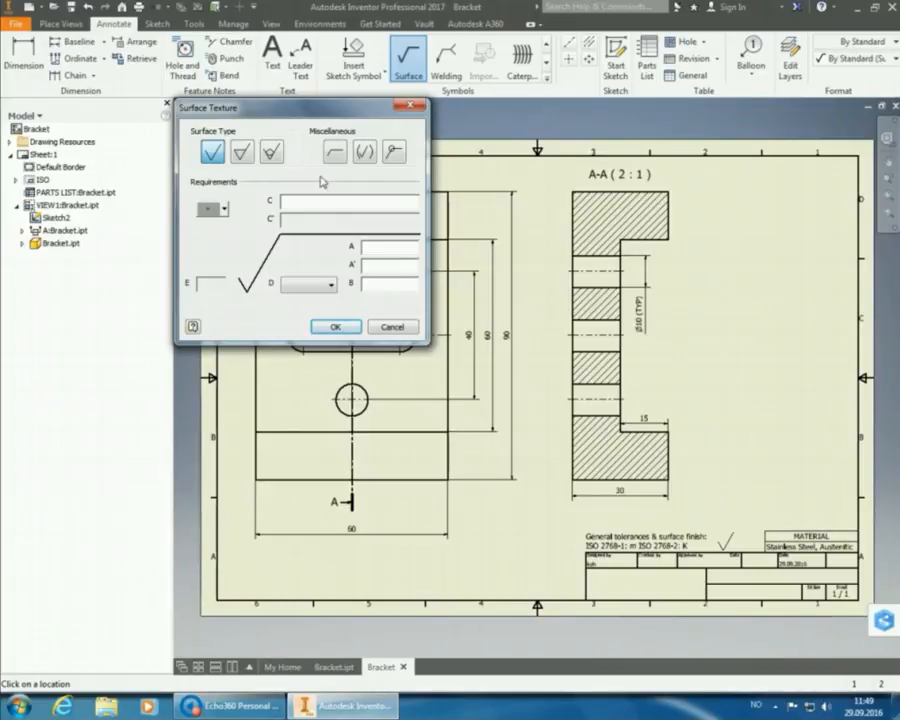
click(241, 151)
click(397, 252)
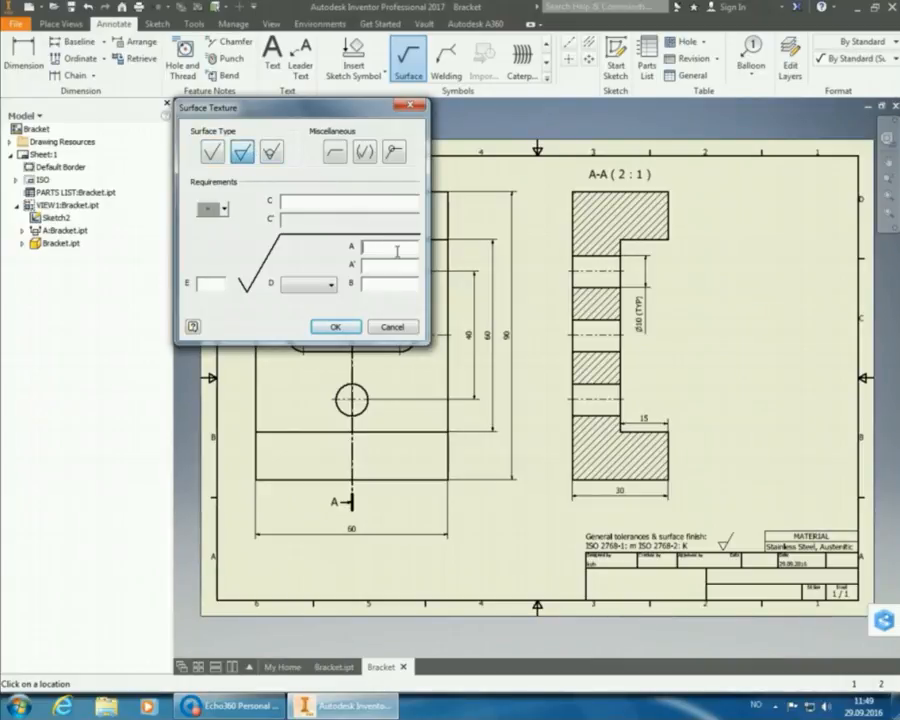
text(Ra 0.05)
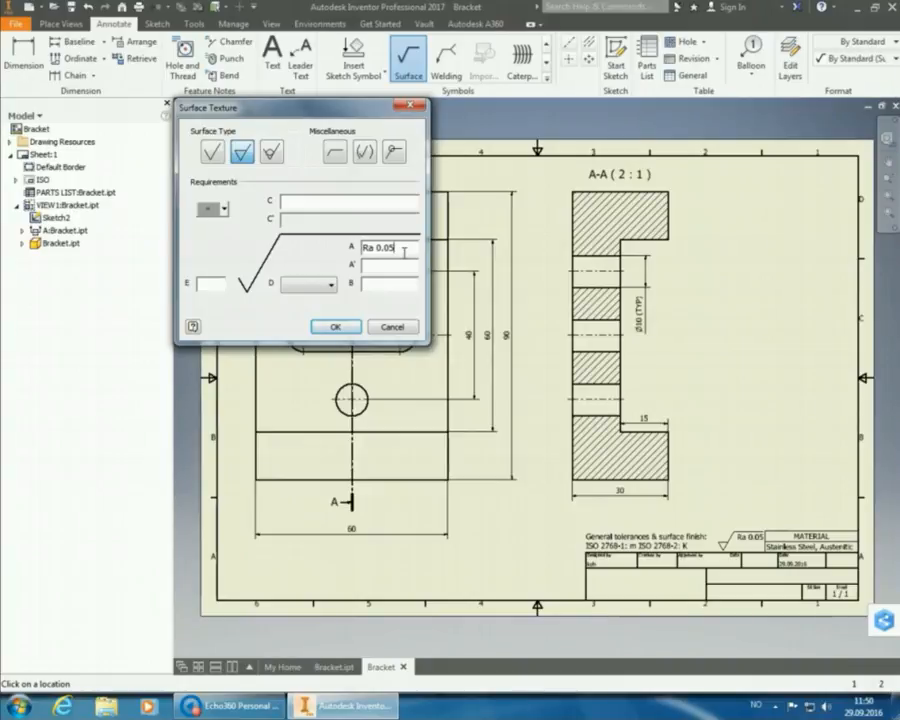
key(BackSpace)
key(BackSpace)
key(BackSpace)
key(BackSpace)
text(6.3)
click(336, 330)
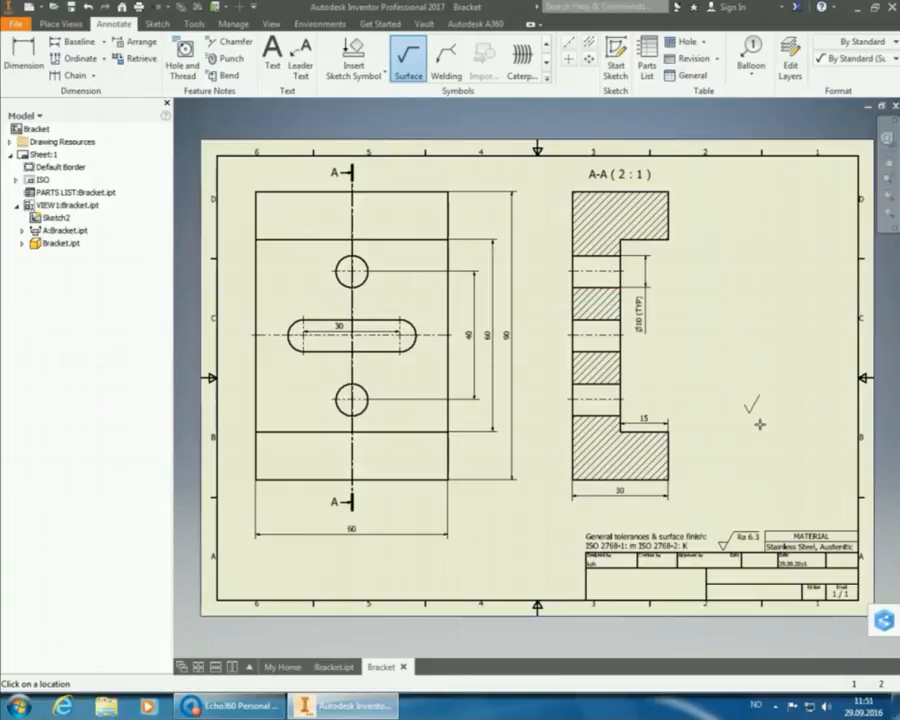
key(Escape)
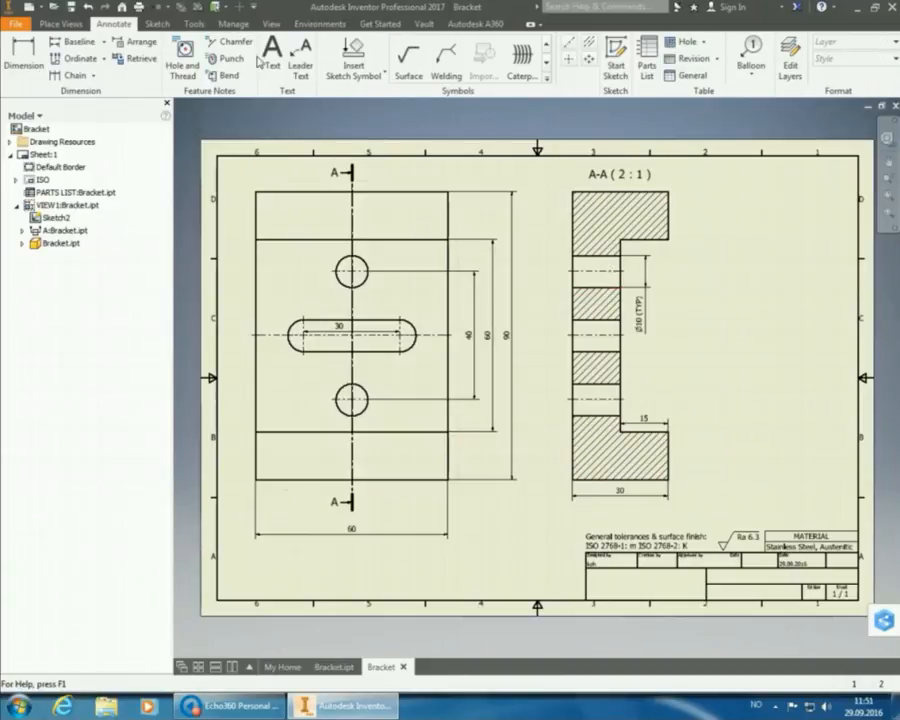
Write the note 'Notes:' with '1. Break sharp edges, 0.2 x 45°' on the next line.
click(273, 62)
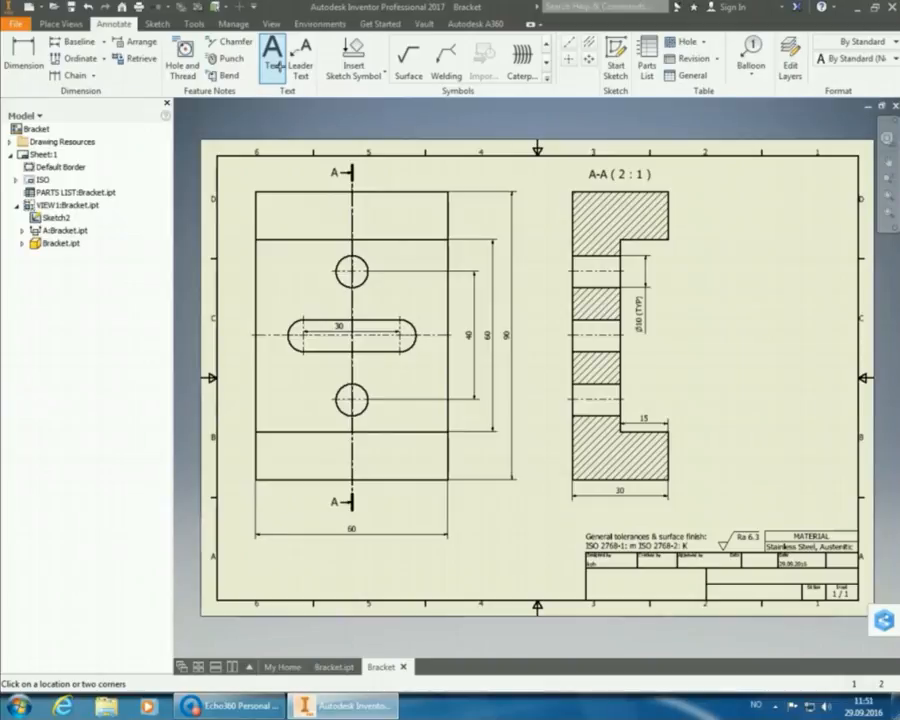
click(258, 565)
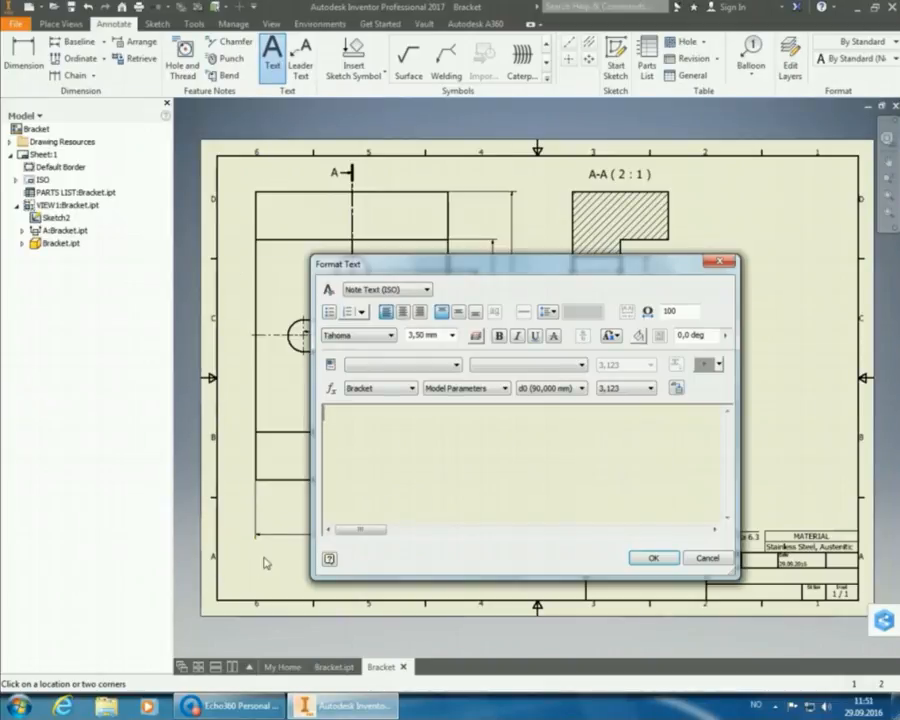
text(Notes:)
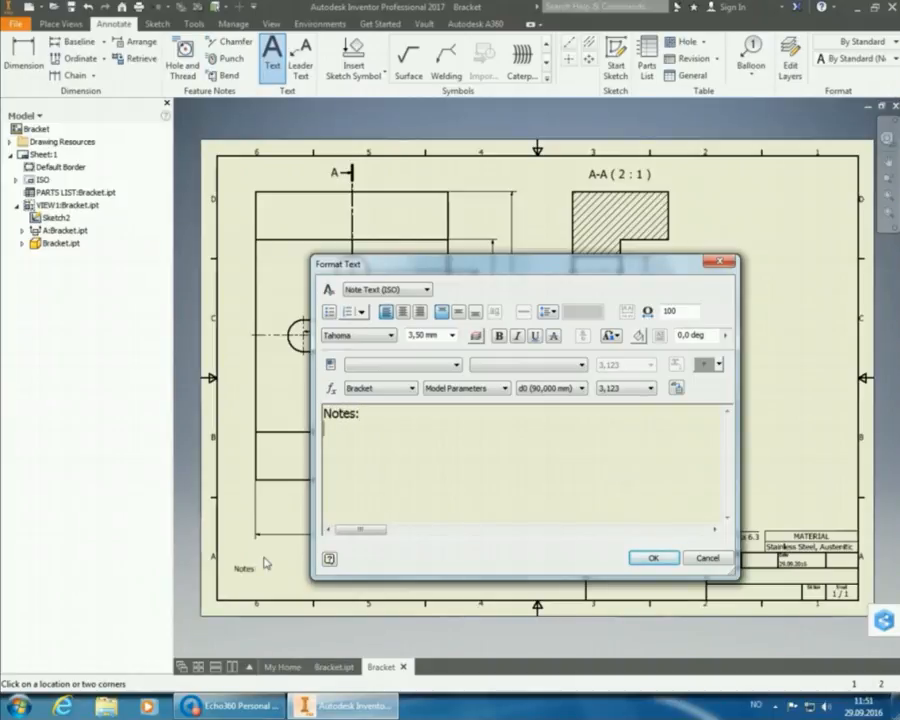
key(Return)
text(1. Break sharp edges)
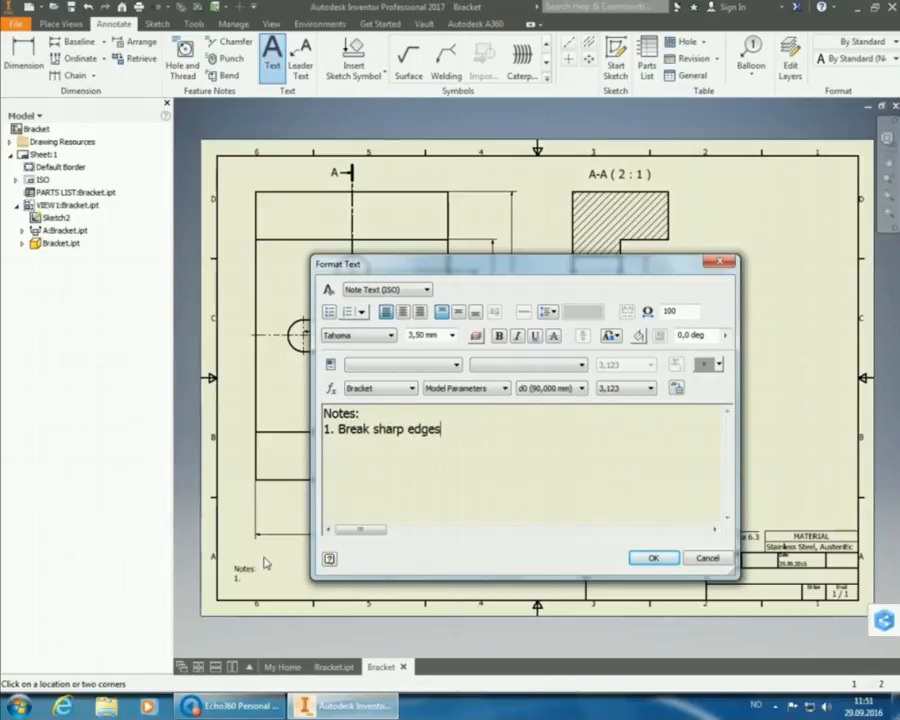
text(, 0.2 x 45)
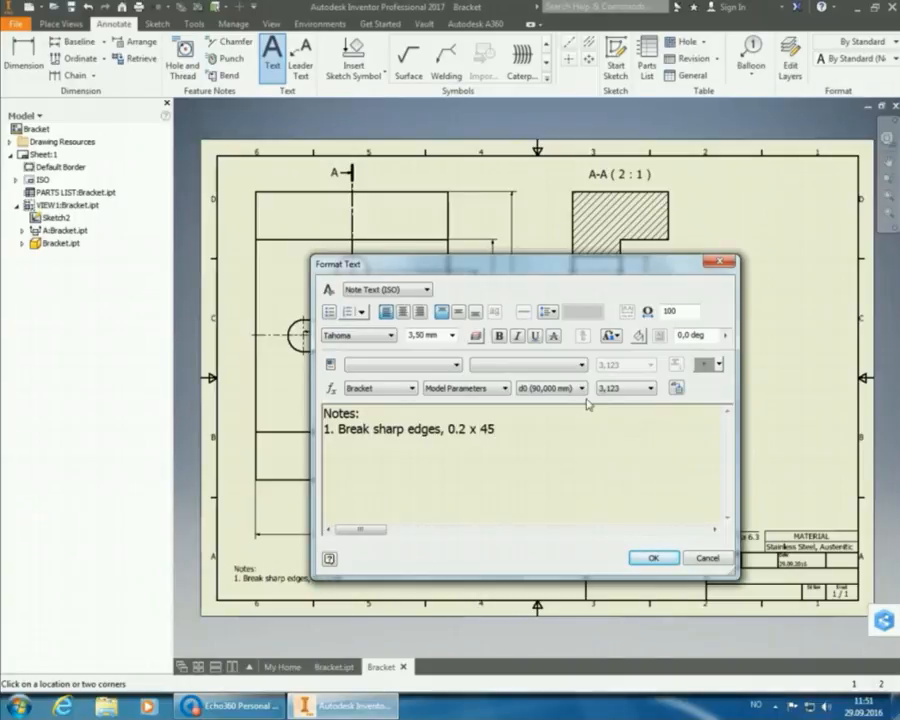
click(705, 364)
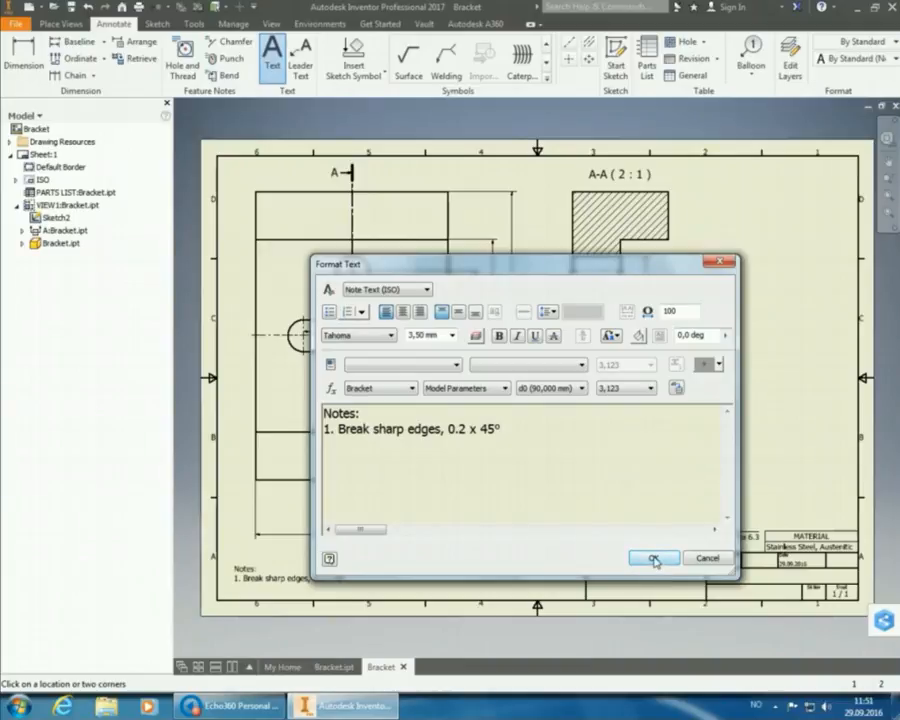
click(653, 558)
Move the notes text into the sheet's bottom-left corner.
right_click(430, 553)
click(472, 554)
drag(311, 586, 297, 600)
click(435, 570)
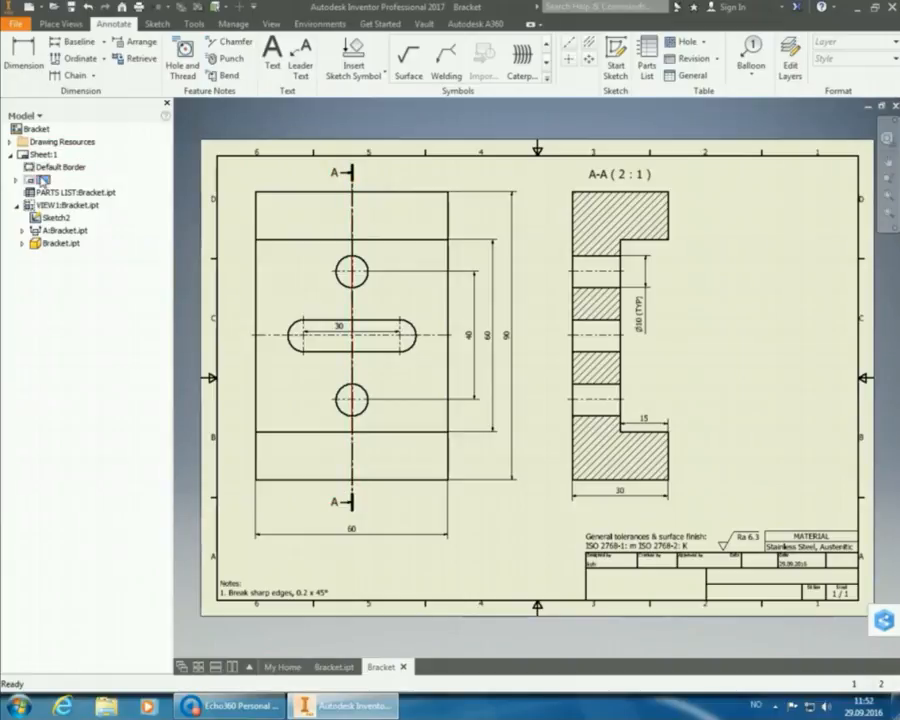
Open the drawing's iProperties Summary page from the ISO title block's Field Text.
click(16, 181)
click(51, 194)
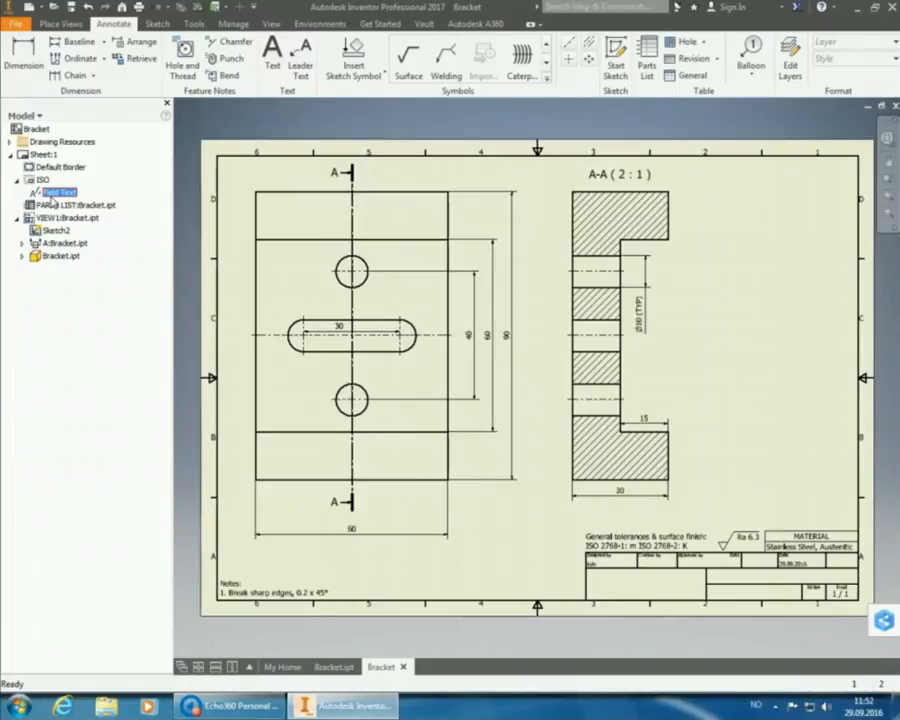
right_click(51, 199)
click(84, 221)
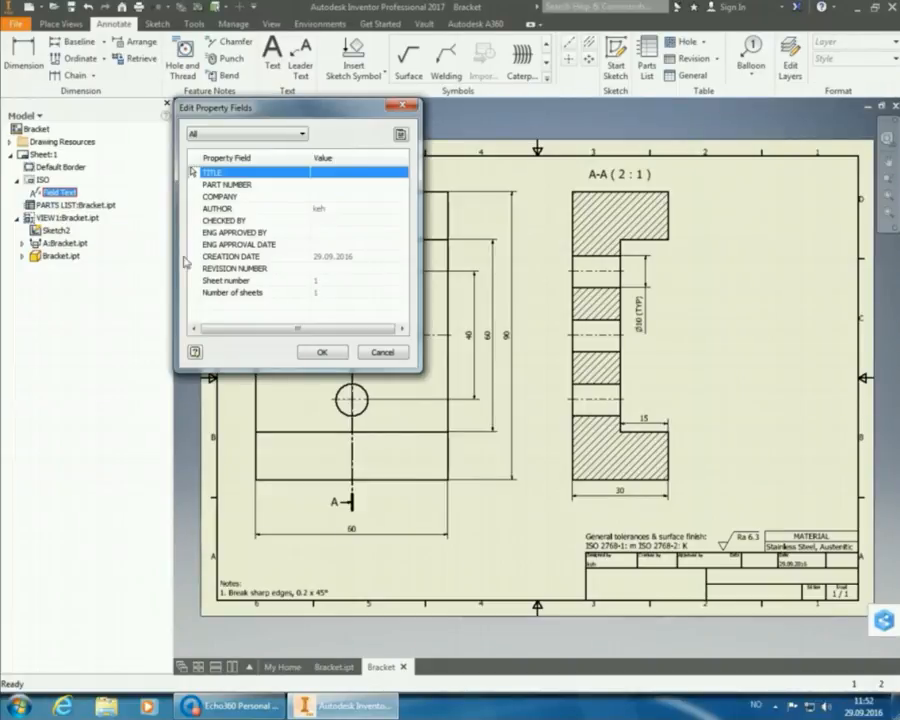
click(400, 133)
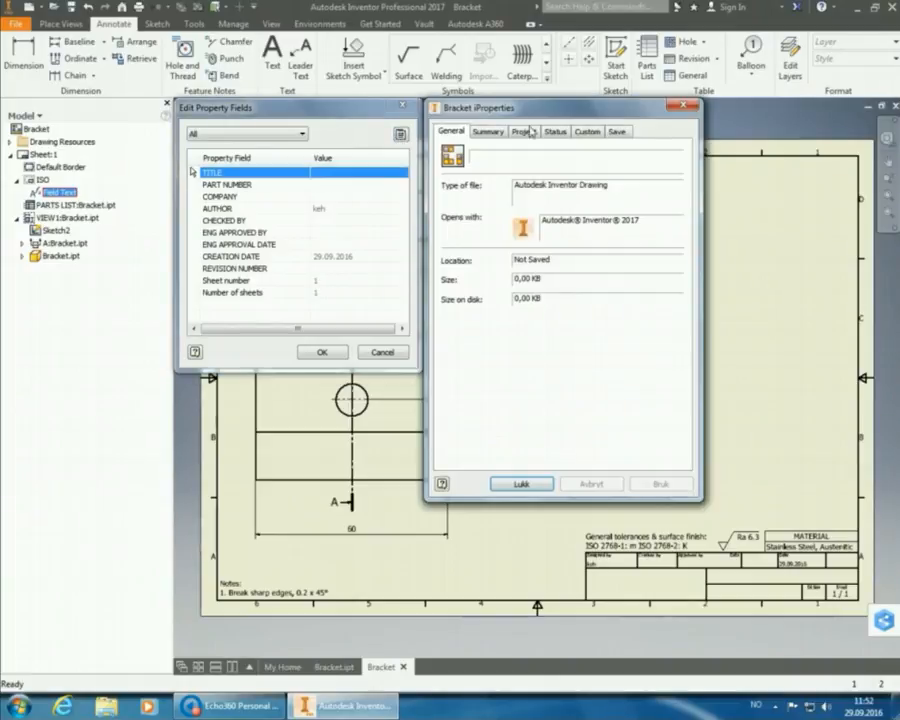
click(492, 132)
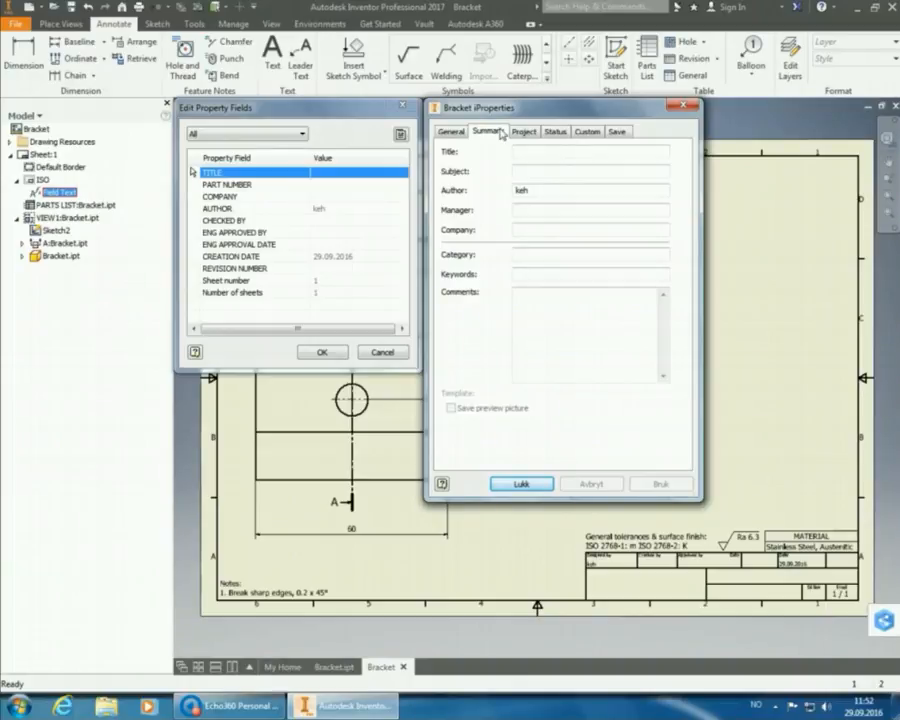
Set Title to Bracket, enter the author's ID number, and set Company to HSH.
click(528, 153)
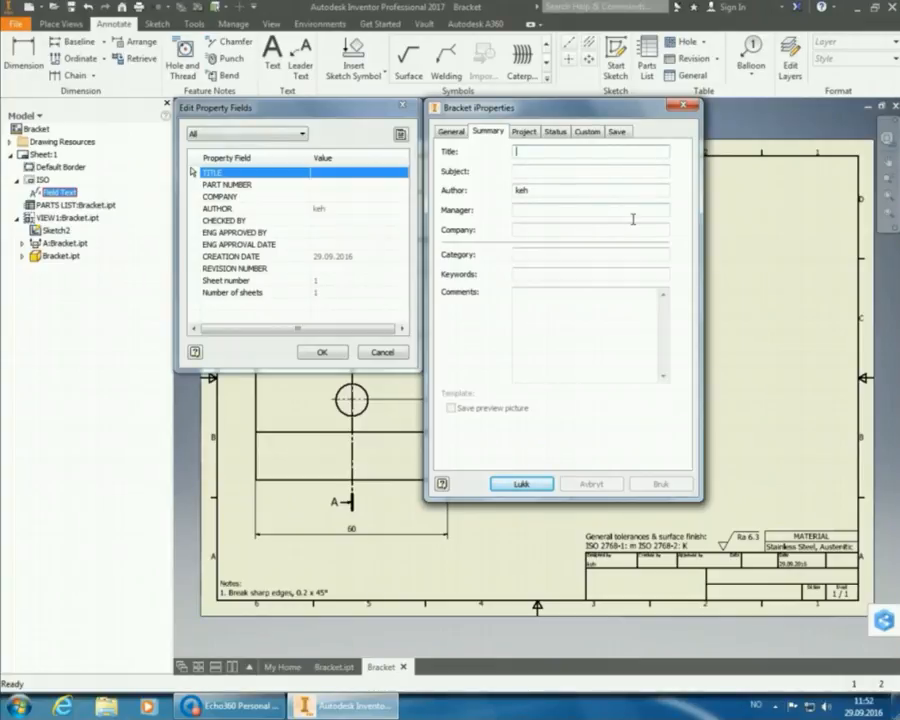
text(Bracket)
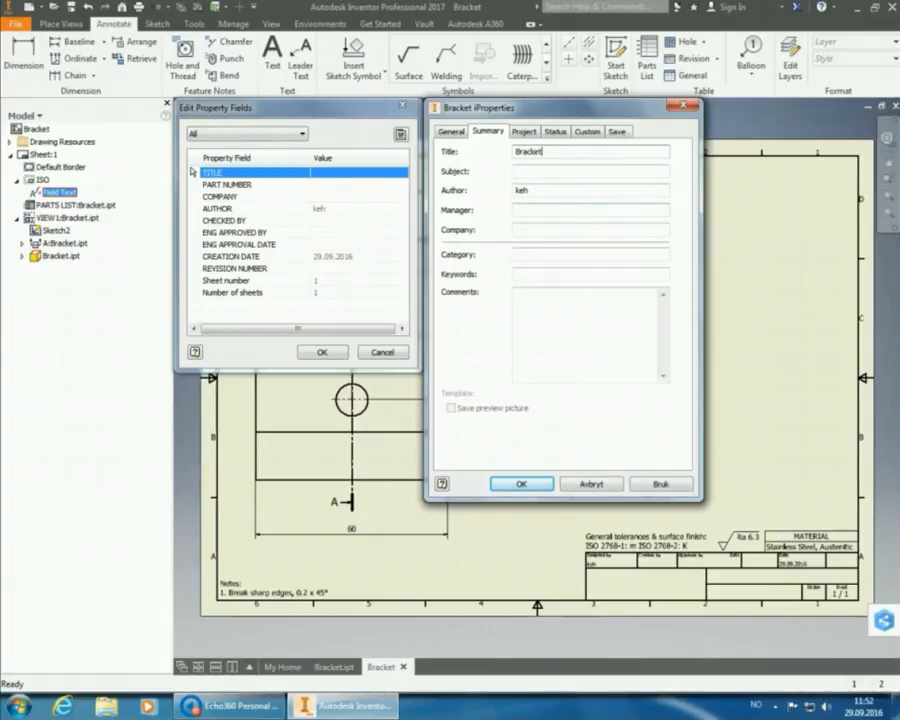
key(Tab)
text(13)
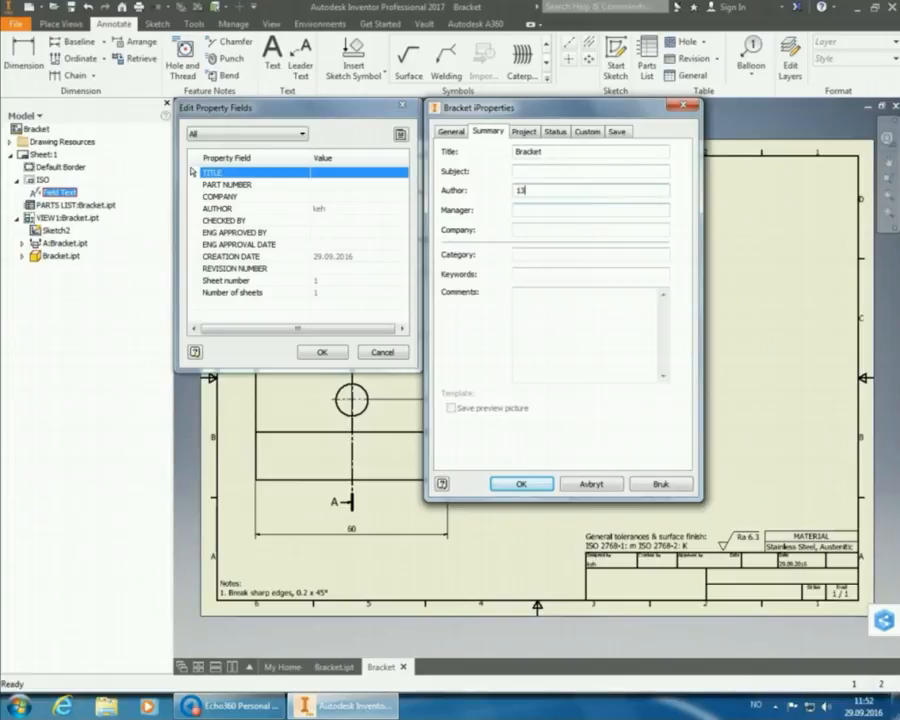
text(3367)
key(Tab)
key(Tab)
text(HSH)
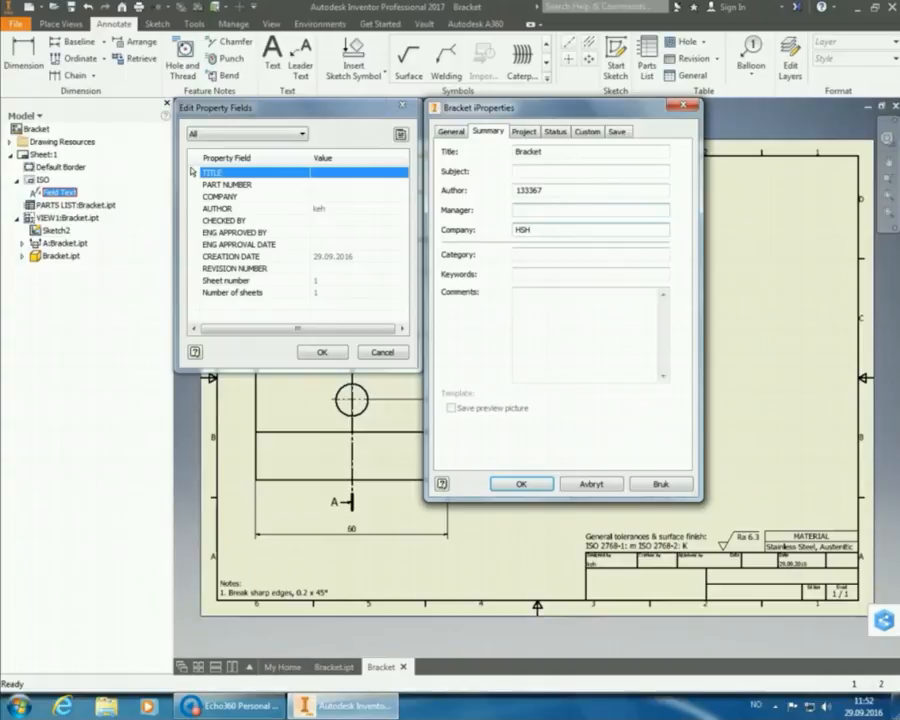
click(522, 132)
Set the part number to Bracket and the revision number to A.
click(557, 188)
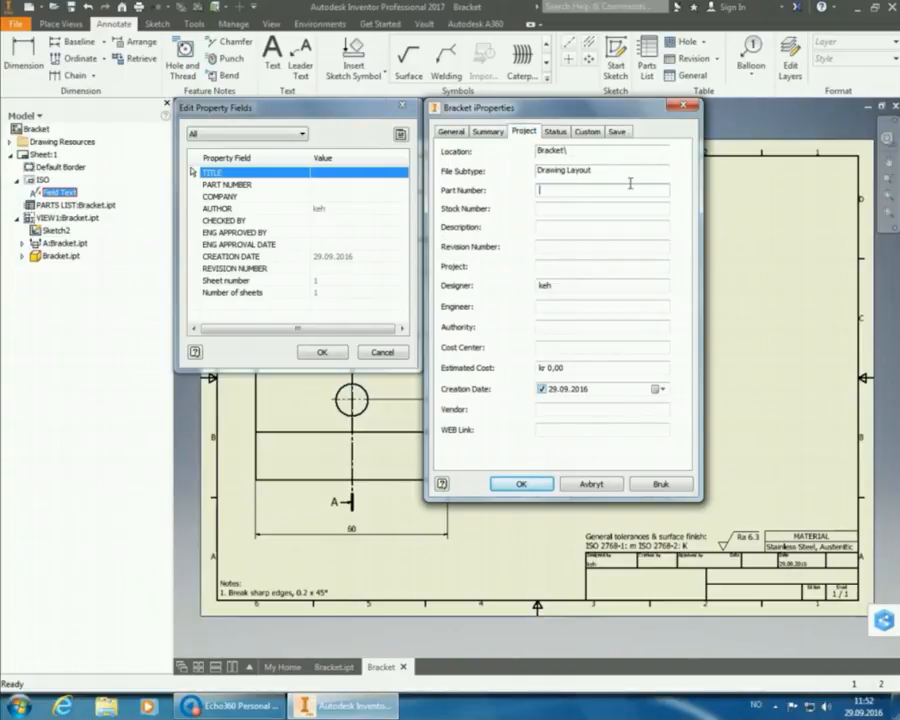
text(Bracket)
key(Tab)
key(Tab)
key(Tab)
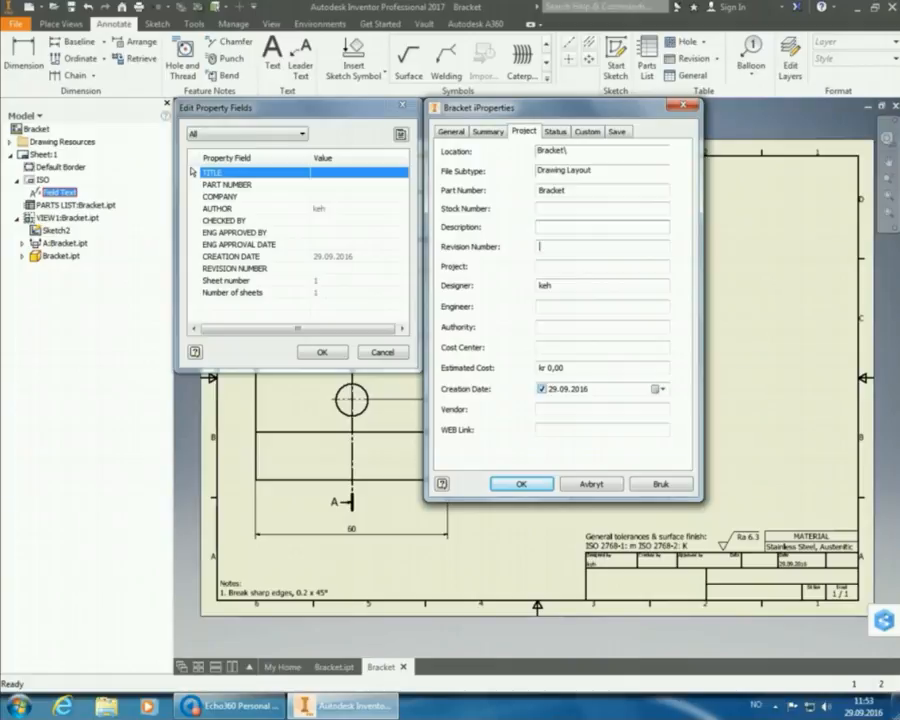
text(A)
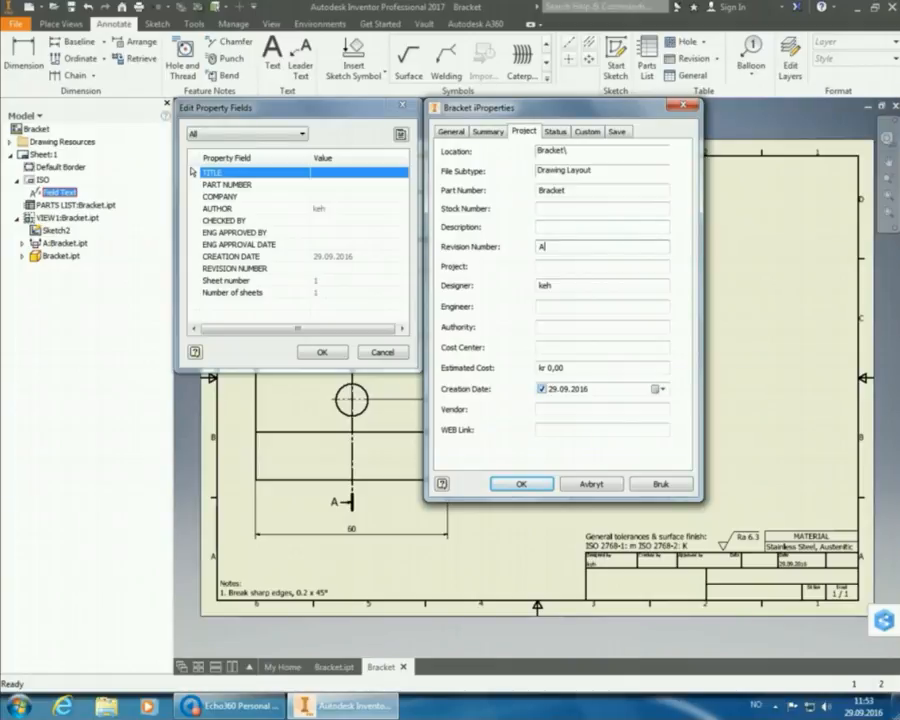
Enter the checker and engineering approver initials, set the approval date, and apply.
click(558, 132)
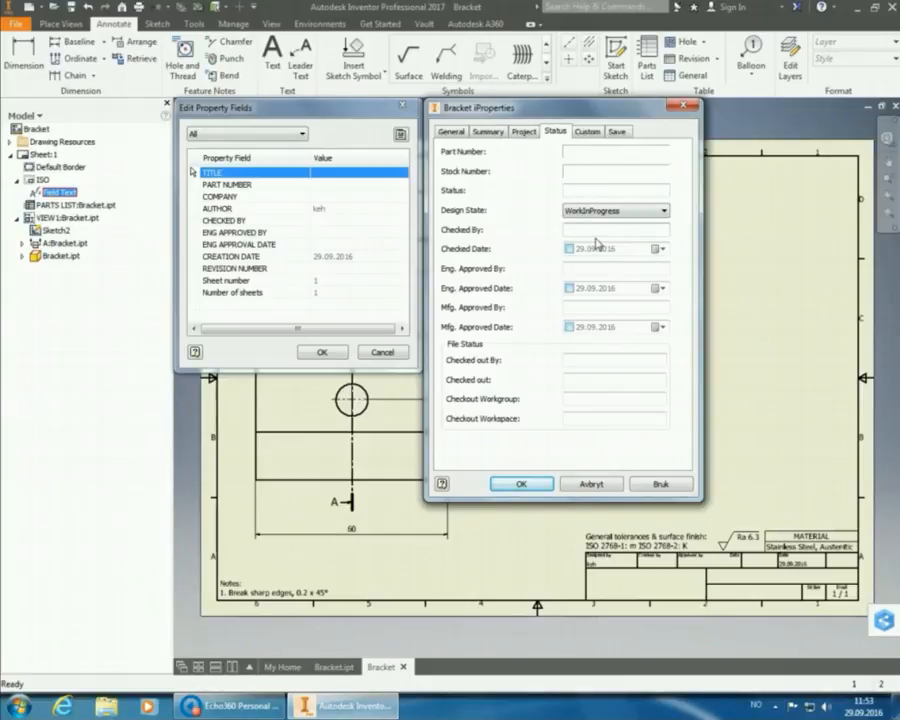
text(TEE)
key(Tab)
key(Tab)
text(EAK)
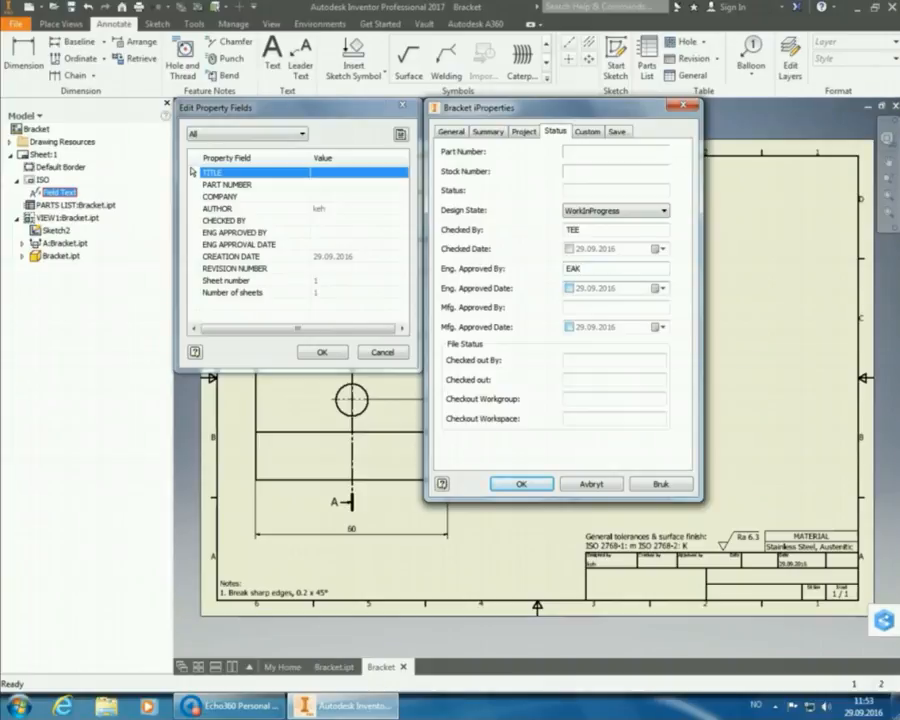
key(Tab)
key(space)
click(521, 484)
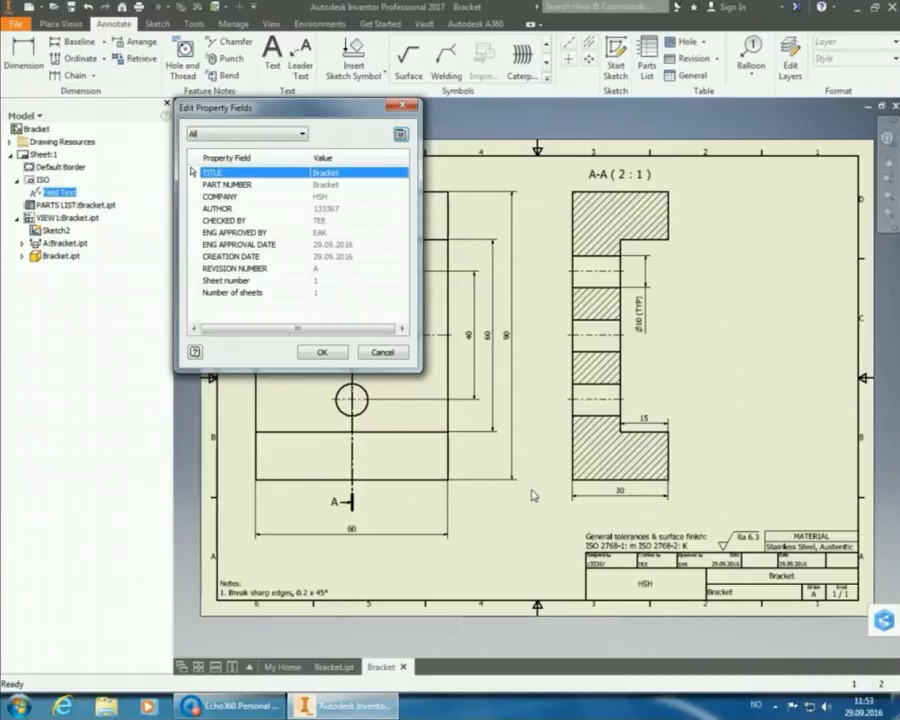
Save the drawing as Bracket.idw in Practice Task 4A and close it.
click(338, 352)
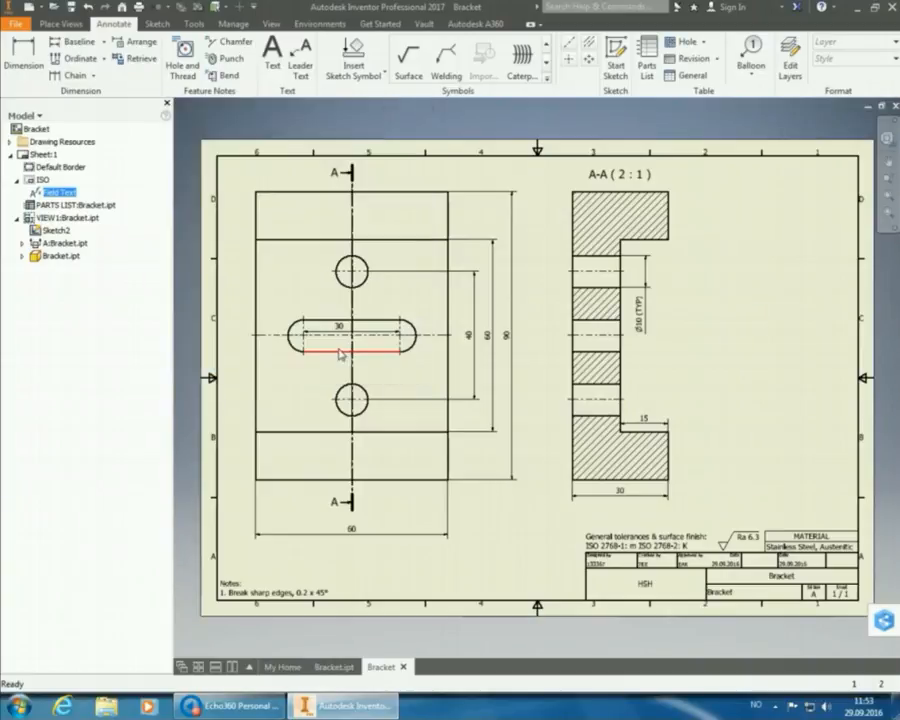
click(71, 7)
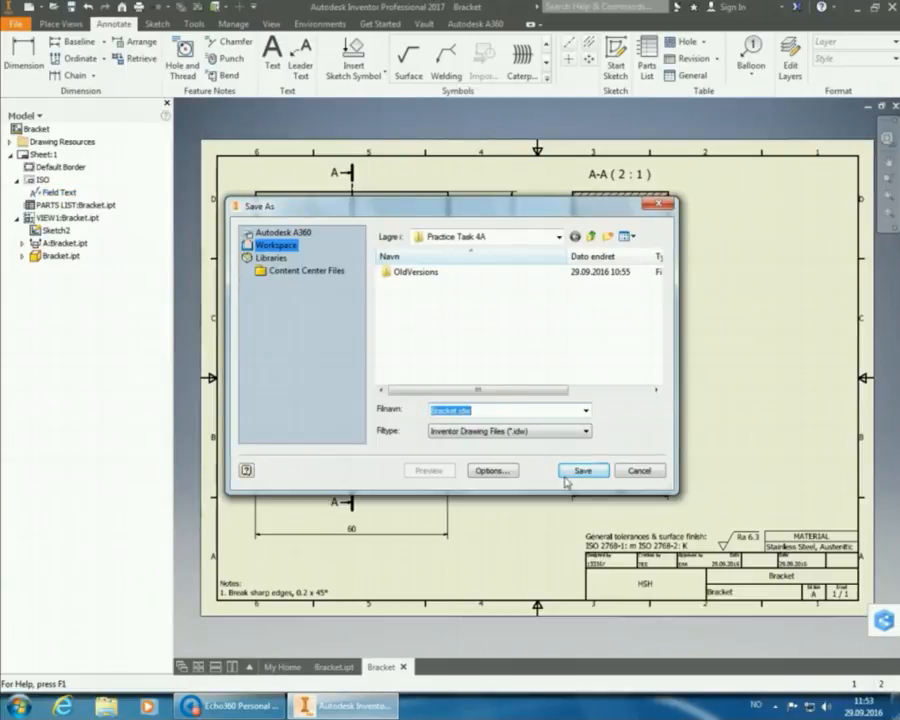
click(579, 470)
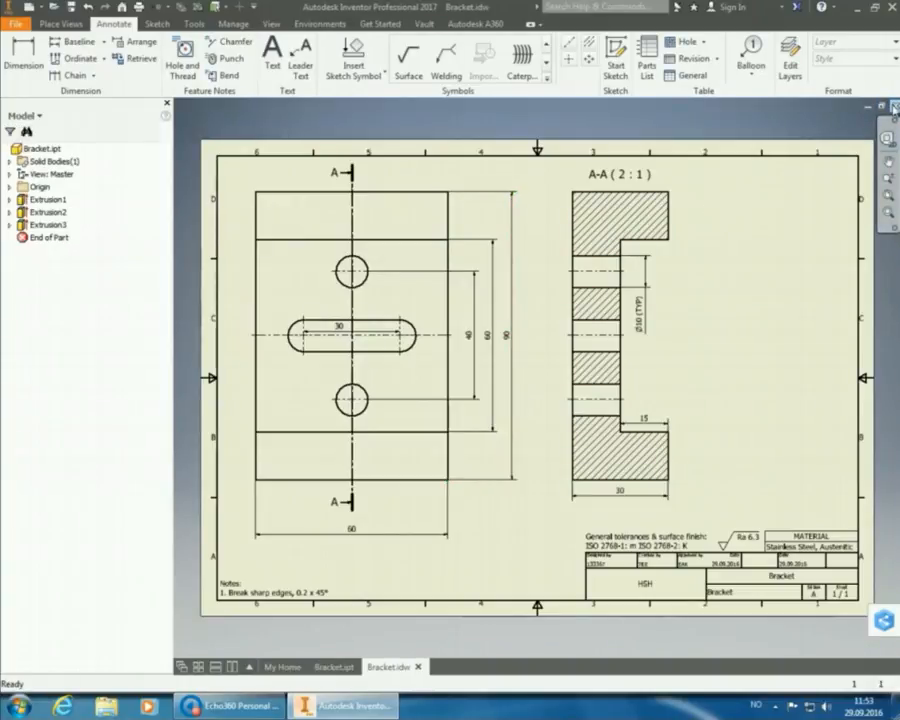
click(895, 107)
Close the Bracket part and start a new single-user project named Practice Task 5.
click(895, 107)
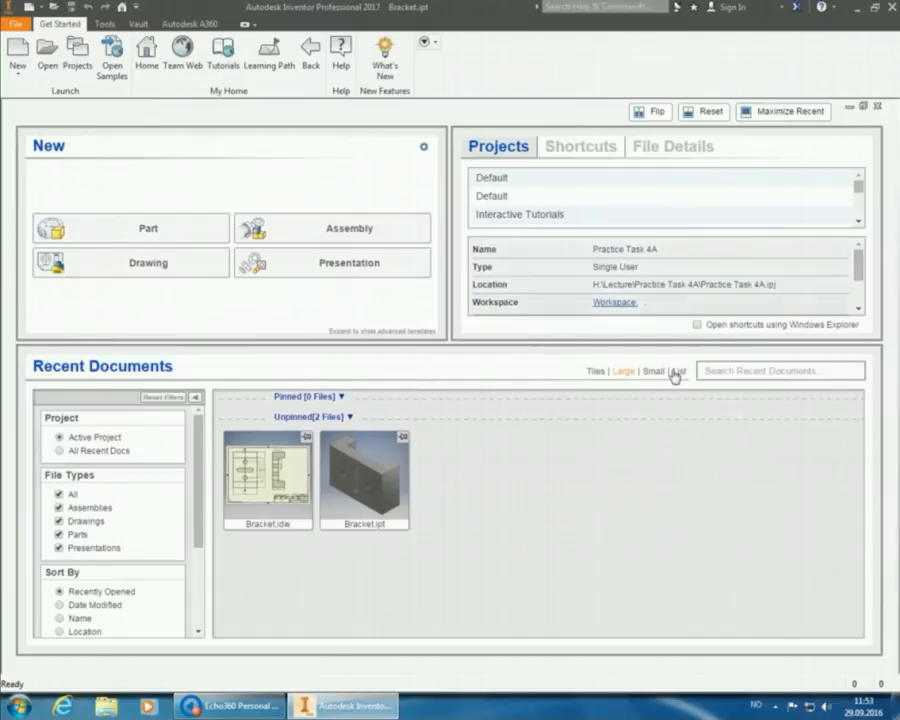
click(76, 65)
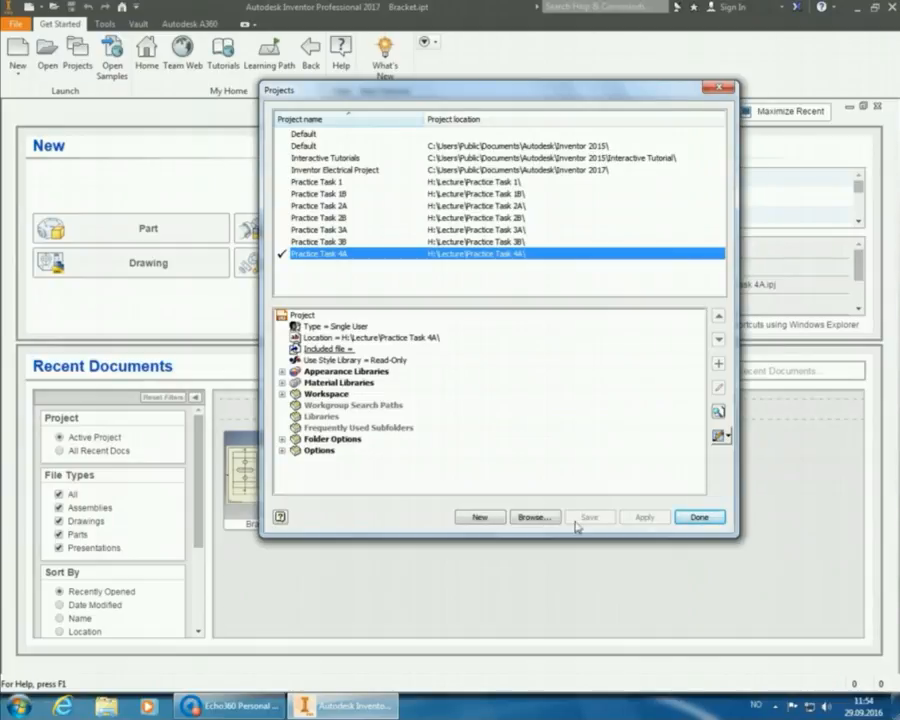
click(482, 518)
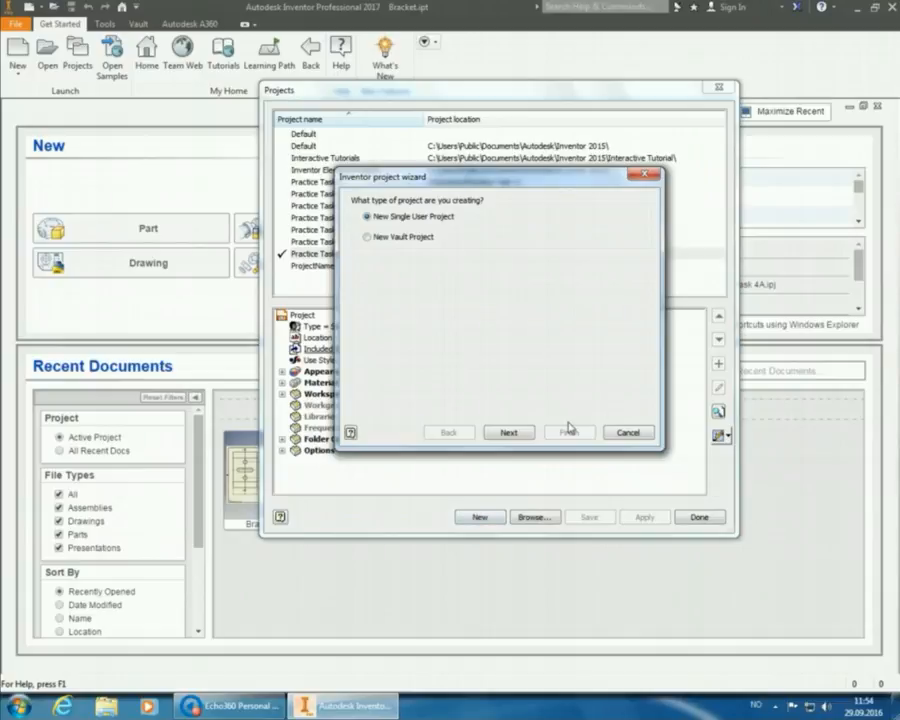
click(517, 434)
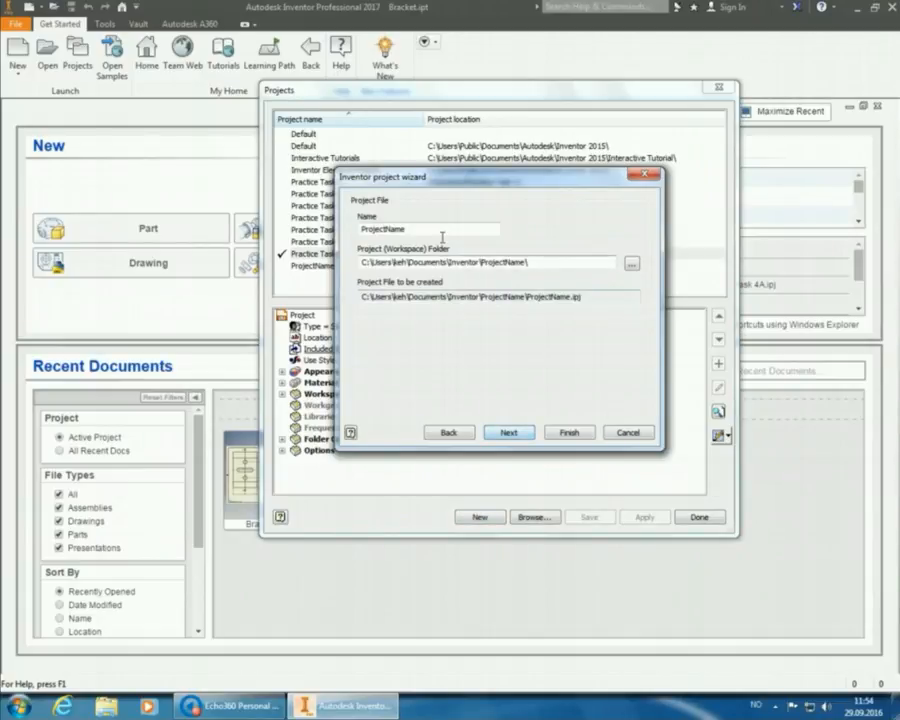
text(Pra)
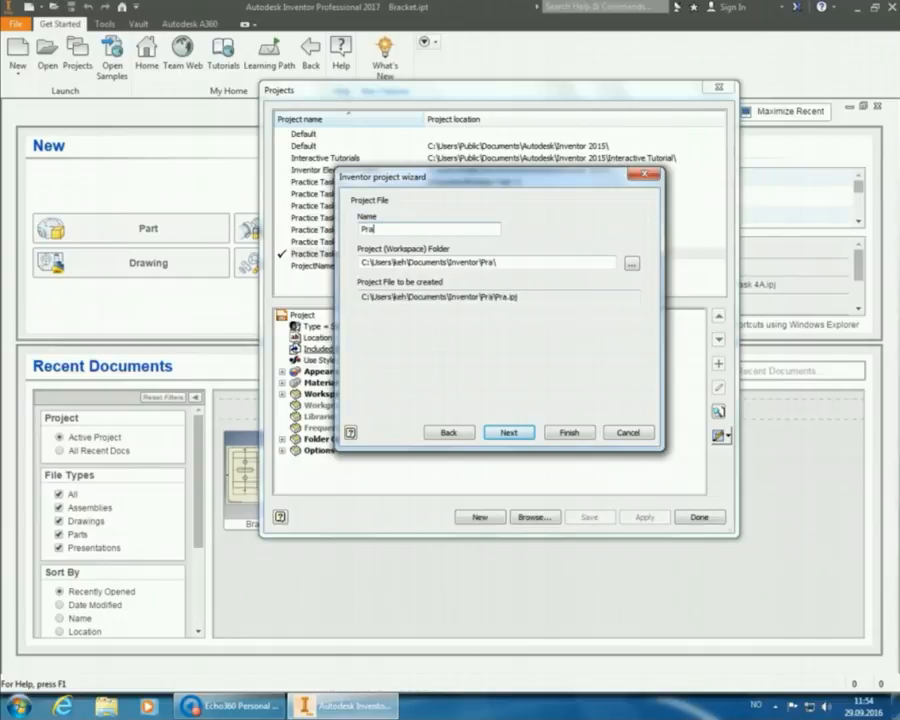
text(ctice Task 5)
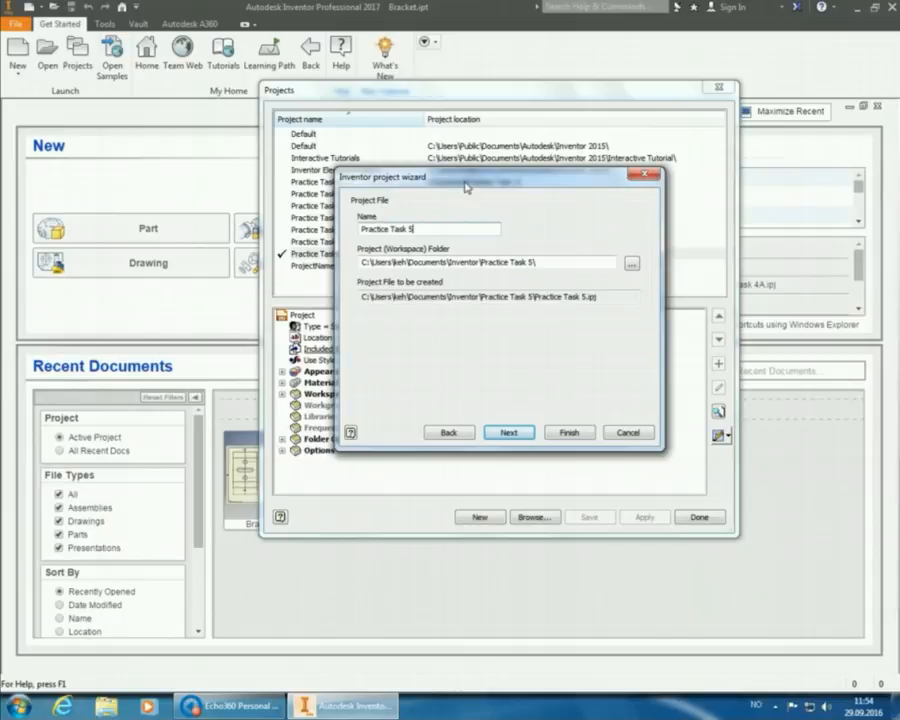
Create a new folder Practice Task 5A inside H:\Lecture.
click(631, 264)
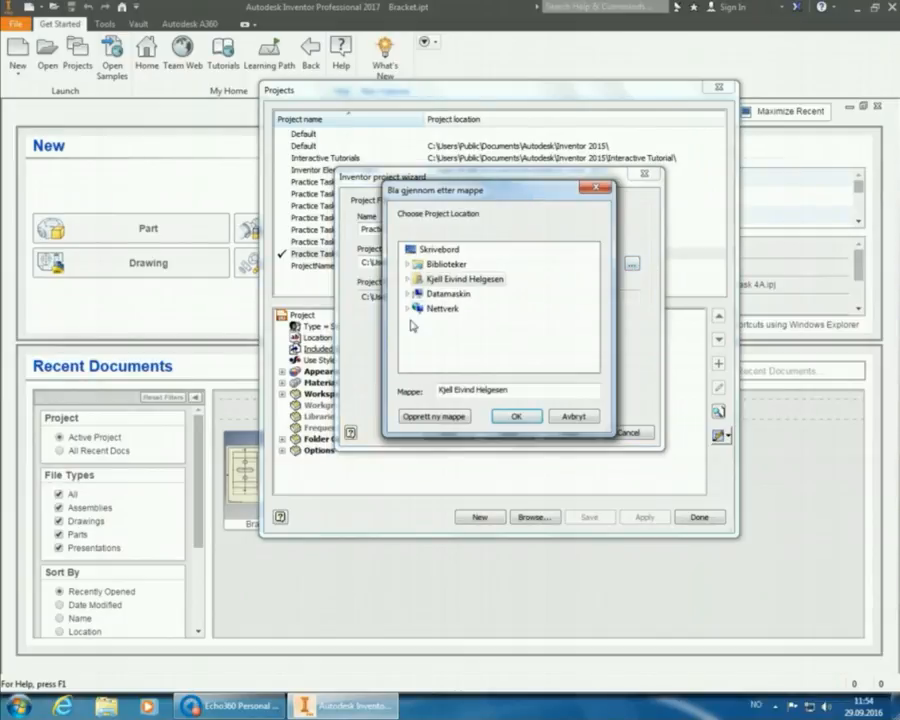
click(408, 294)
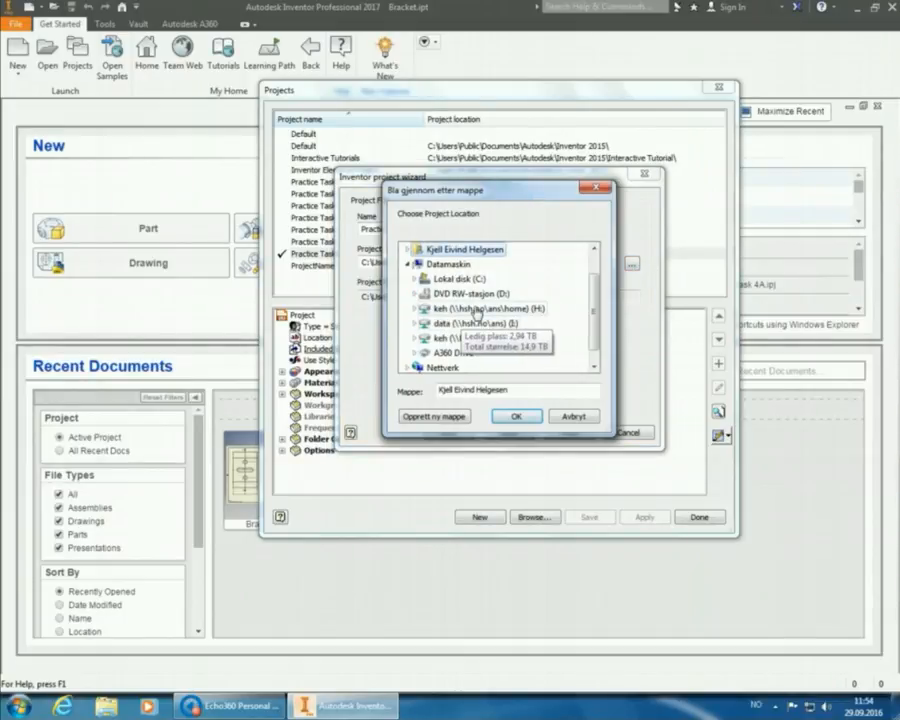
double_click(476, 308)
scroll(476, 322, down, 2)
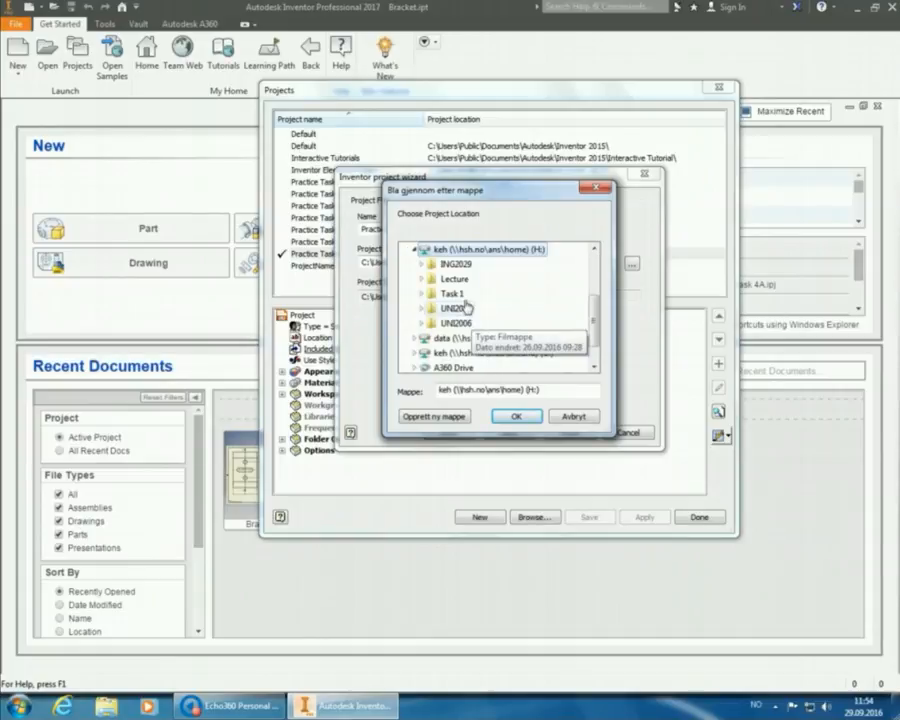
click(466, 279)
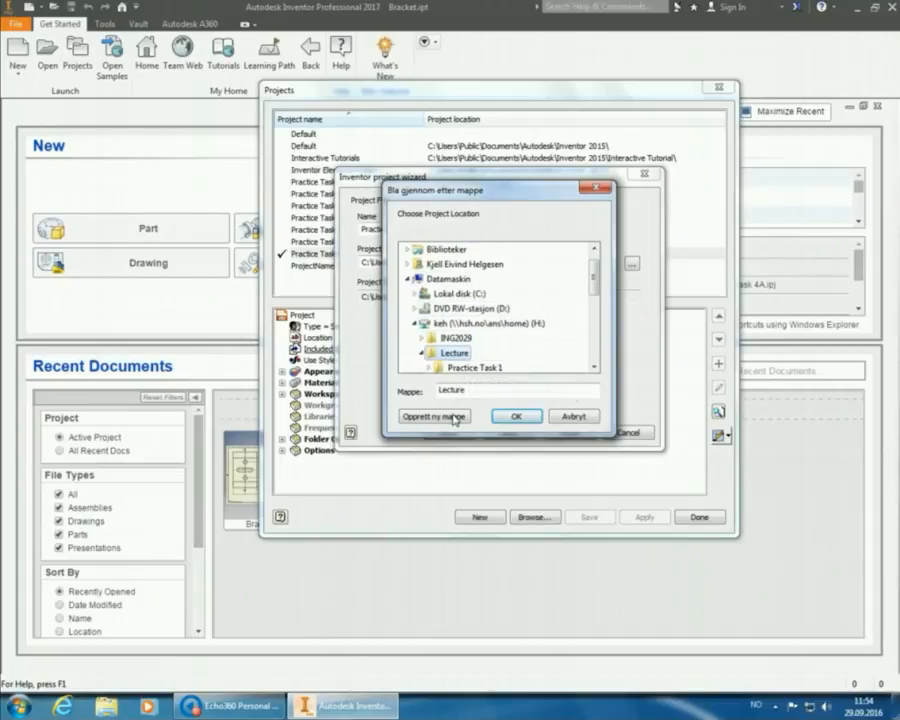
click(458, 416)
text(Practice Task 5A)
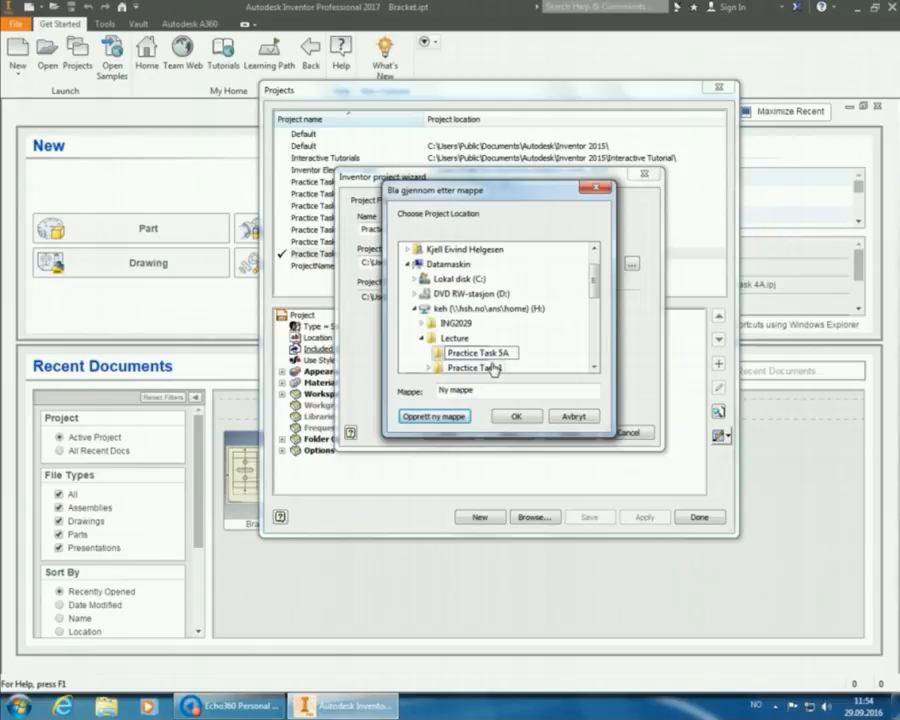
key(Return)
Use Practice Task 5A as the workspace, rename the project Practice Task 5A, and finish.
click(485, 341)
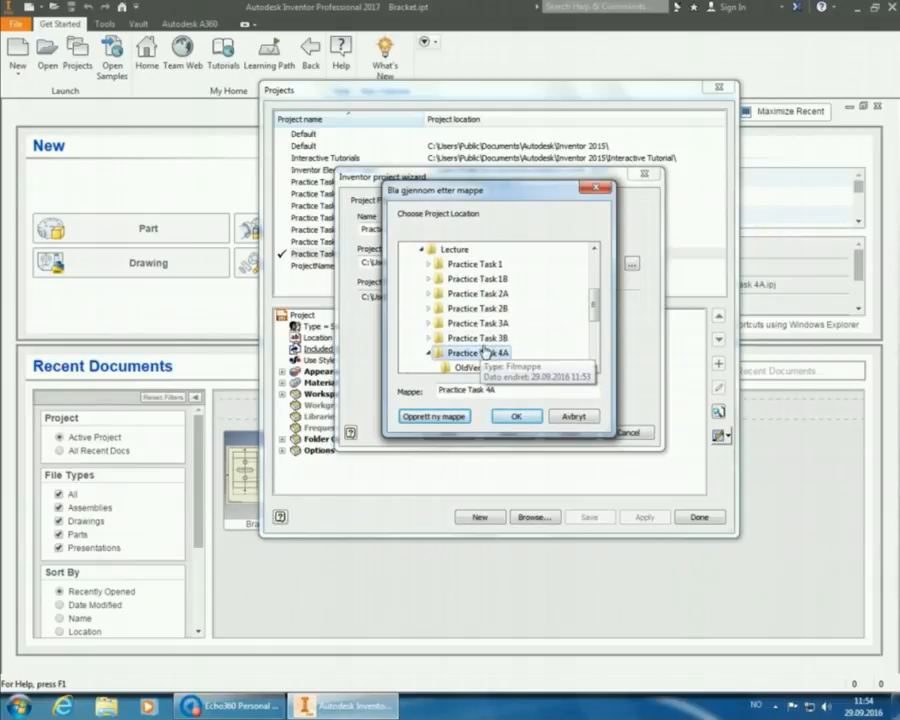
scroll(486, 360, down, 1)
click(481, 339)
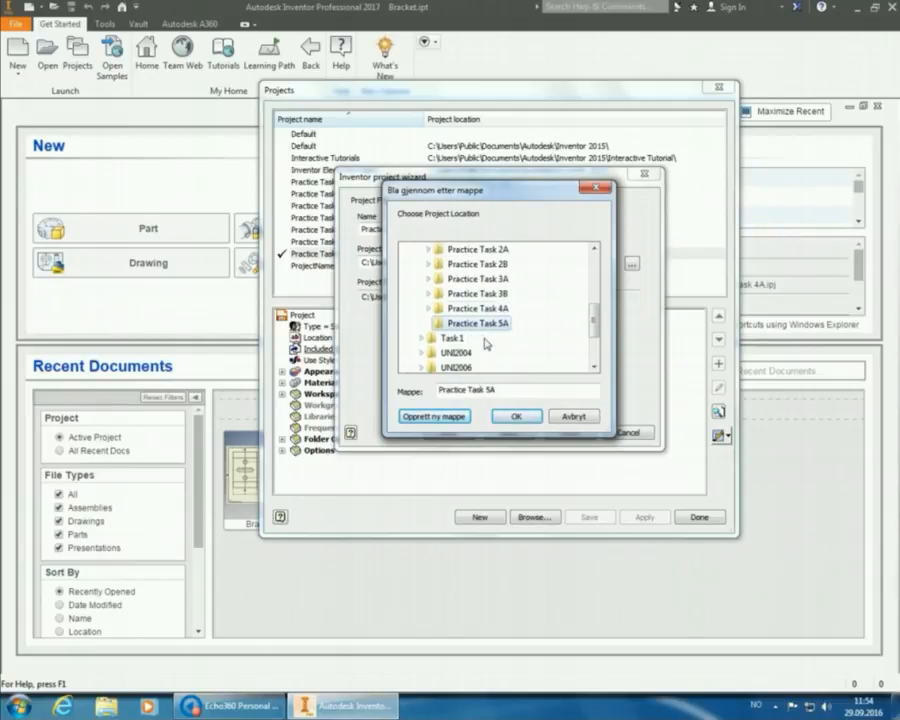
click(510, 417)
click(428, 232)
text(A)
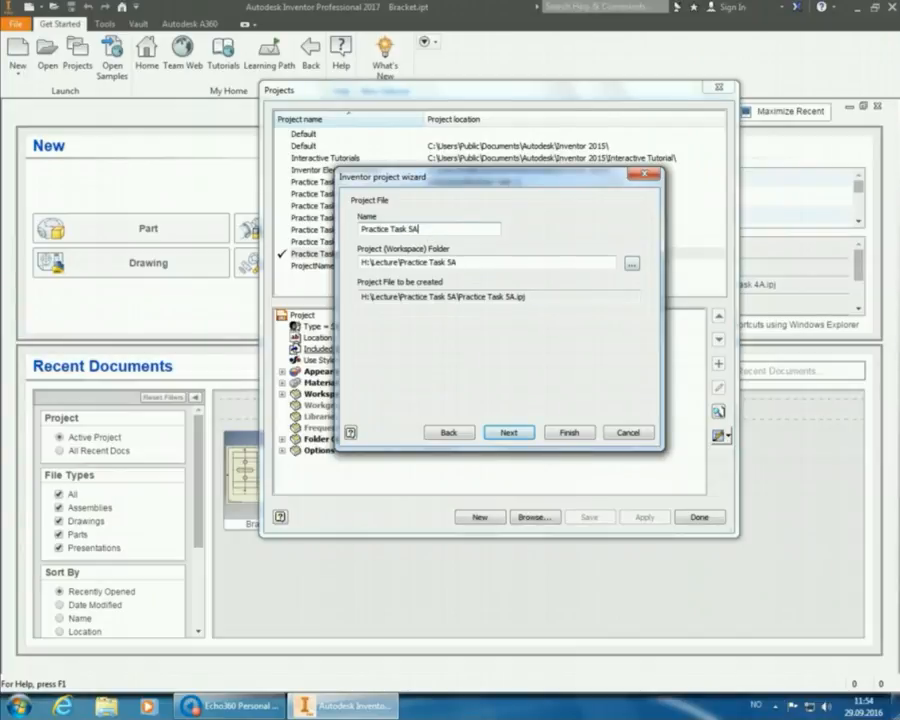
click(568, 433)
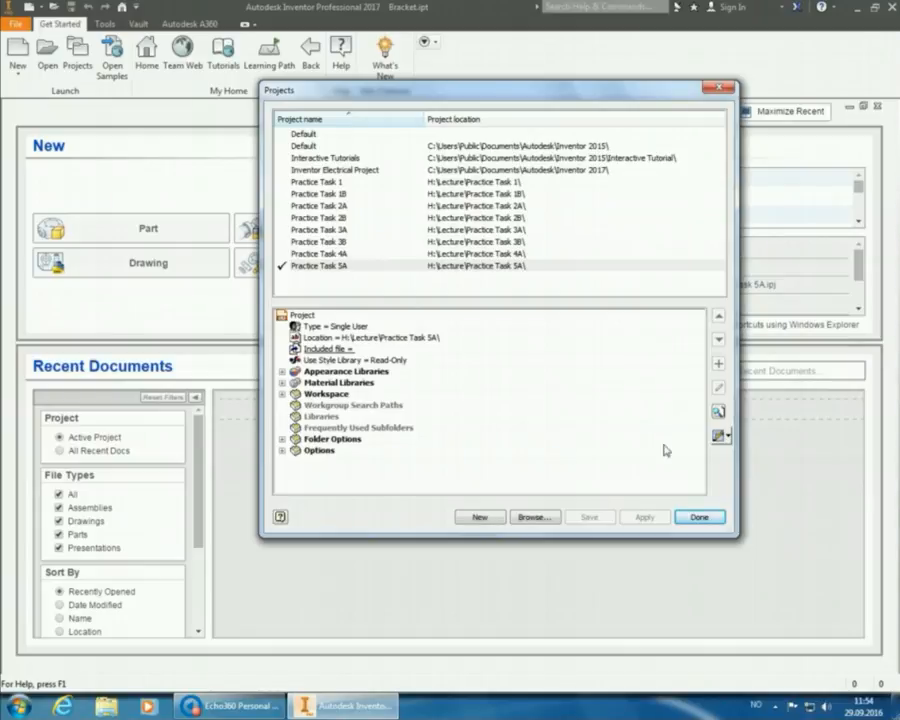
Close the Projects window and create Part2 from the metric Standard (mm).ipt template.
click(699, 517)
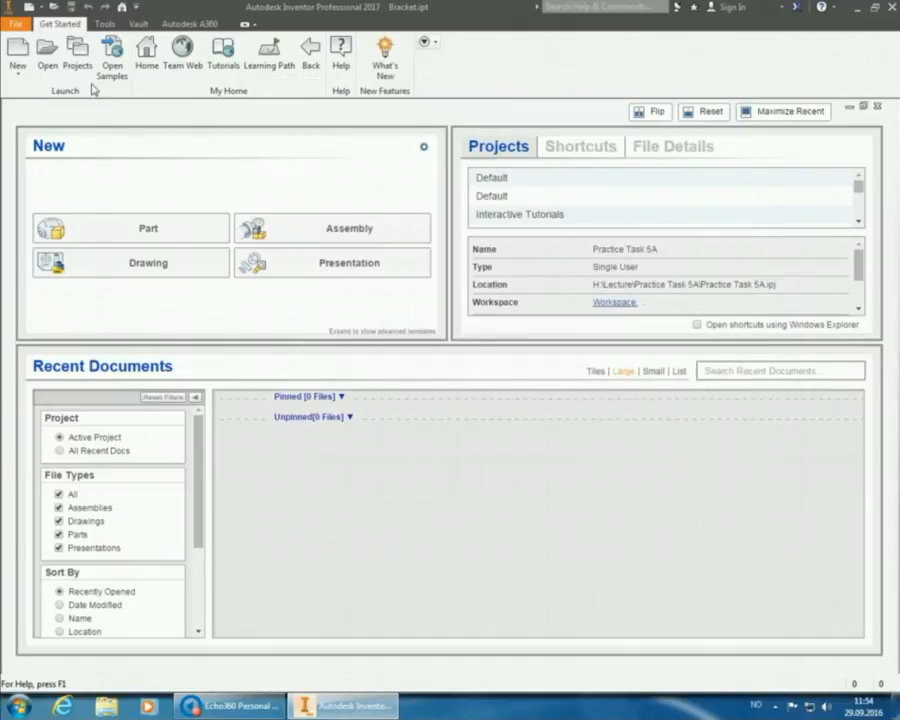
click(17, 50)
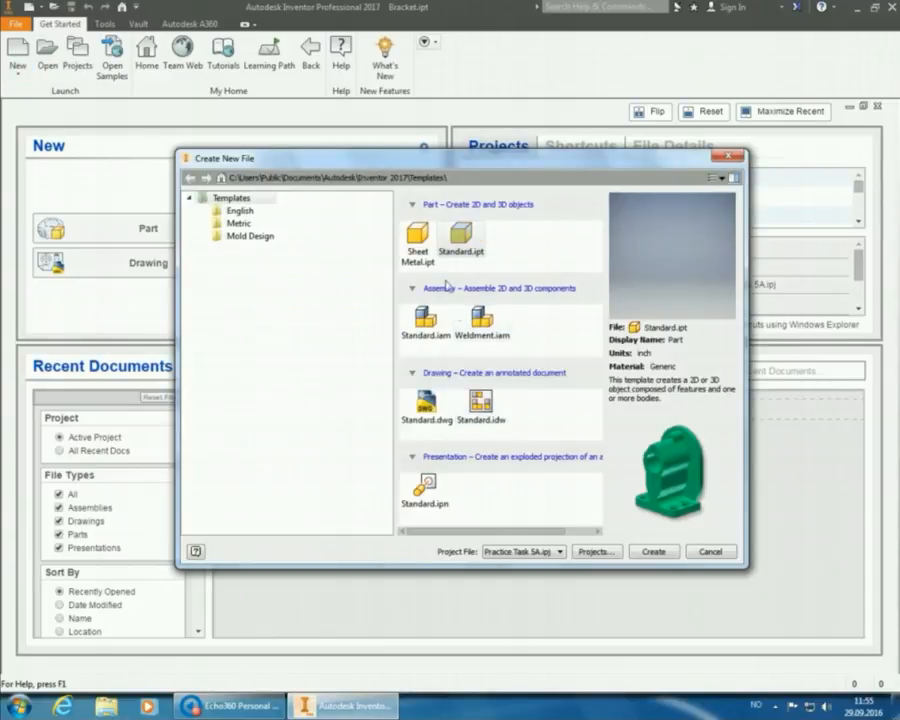
click(240, 224)
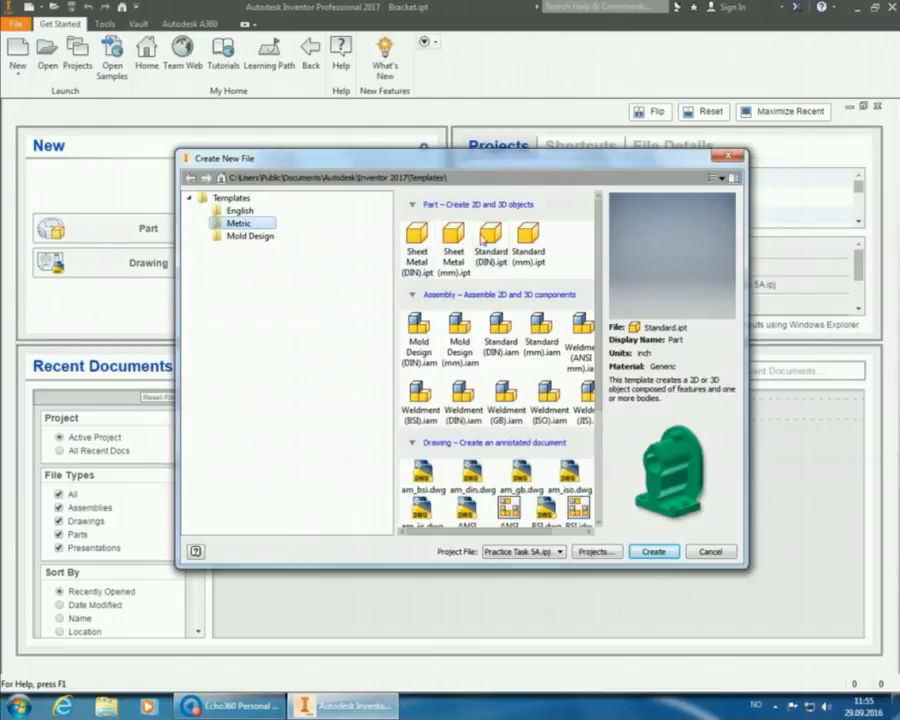
click(530, 246)
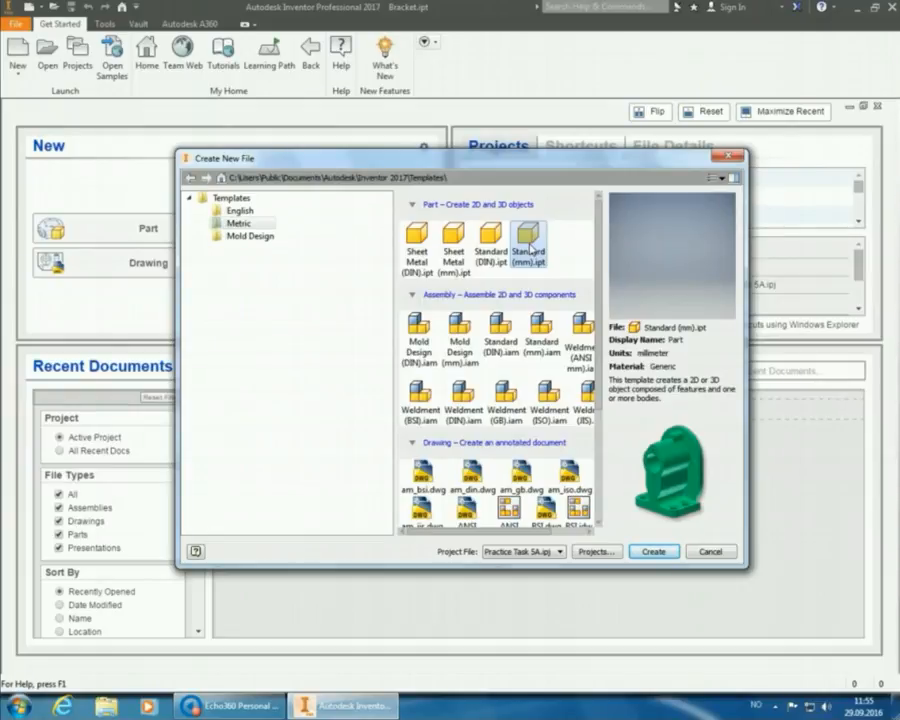
double_click(529, 243)
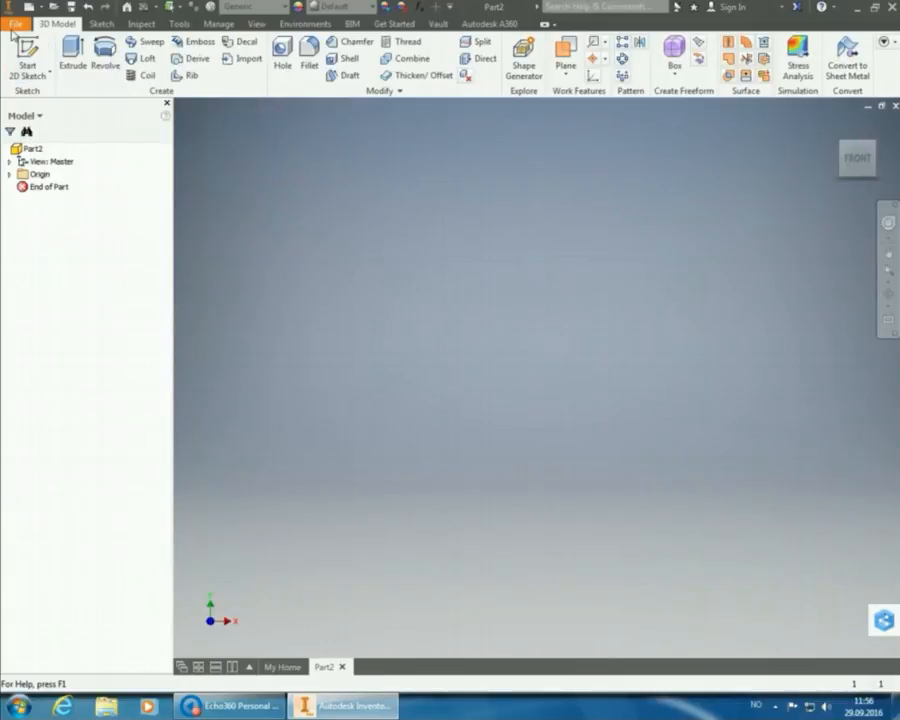
Start a sketch on the XZ plane, rolled with X right, using Two Point Center Rectangle.
click(27, 50)
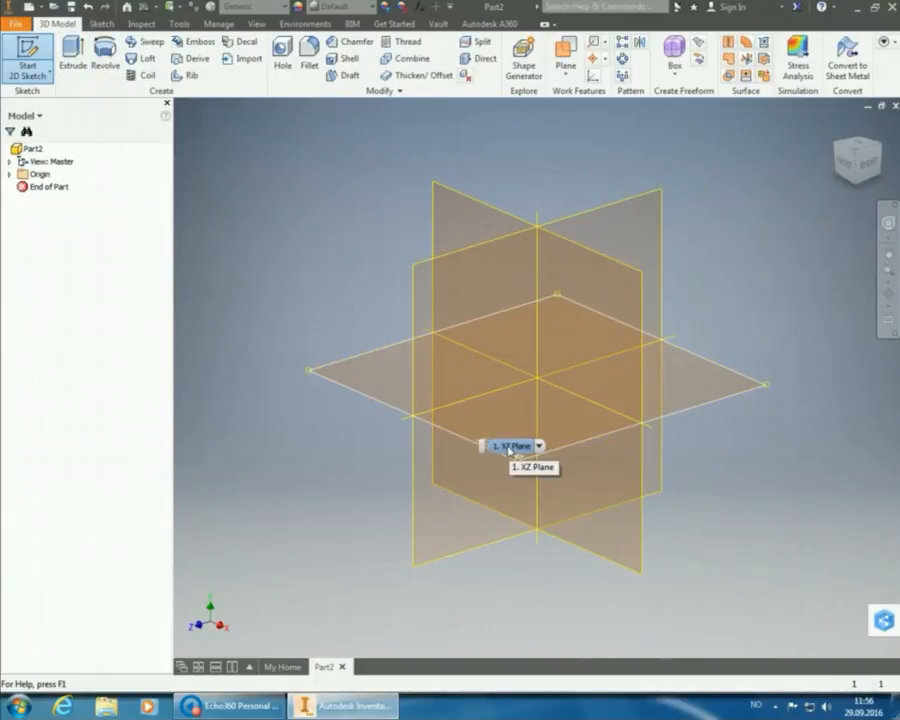
click(510, 449)
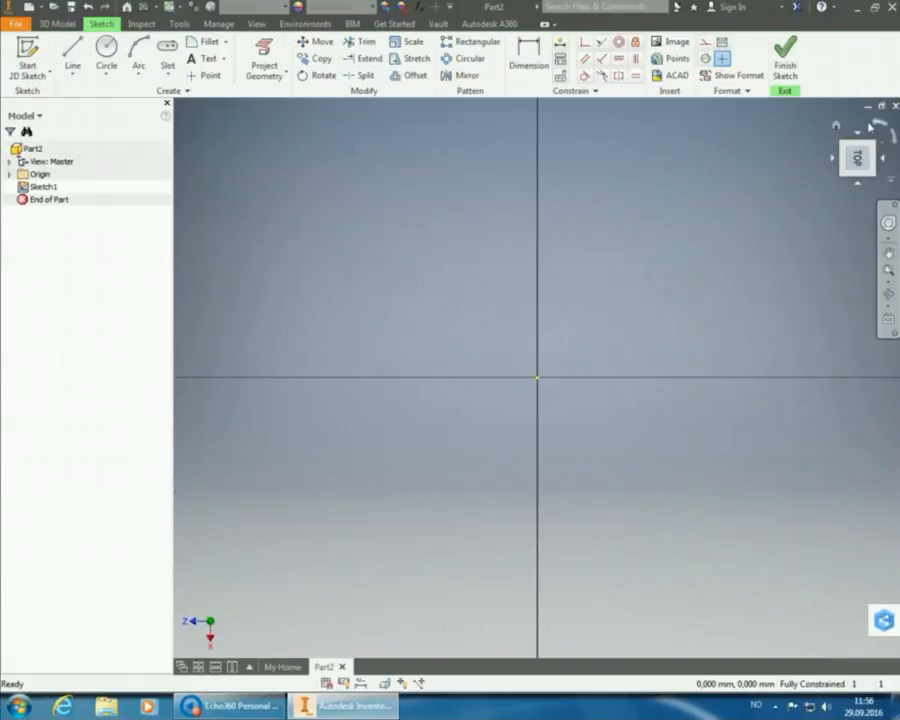
click(876, 124)
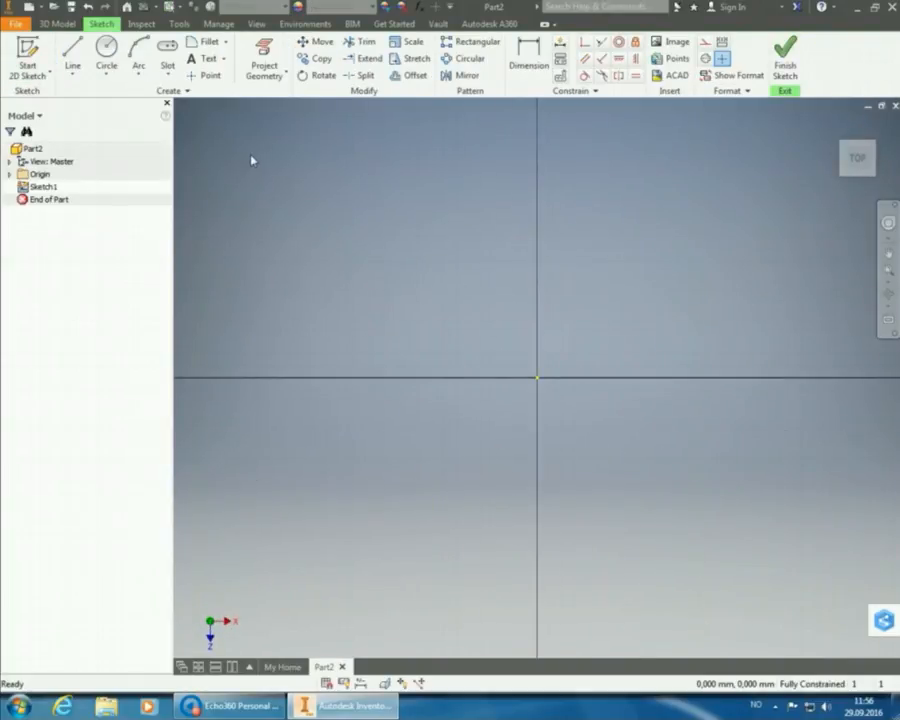
click(167, 80)
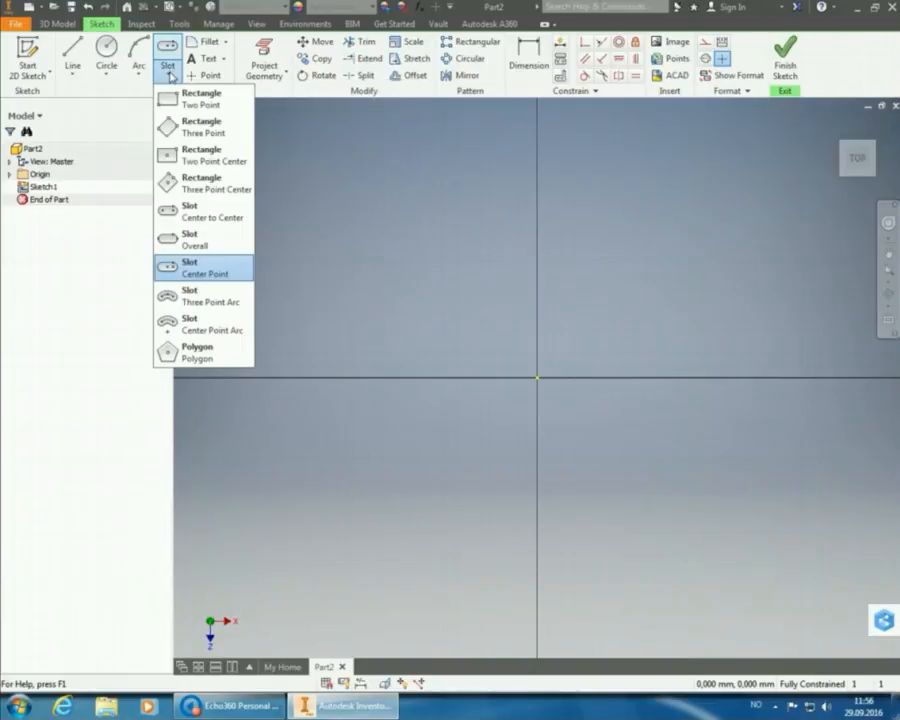
click(184, 152)
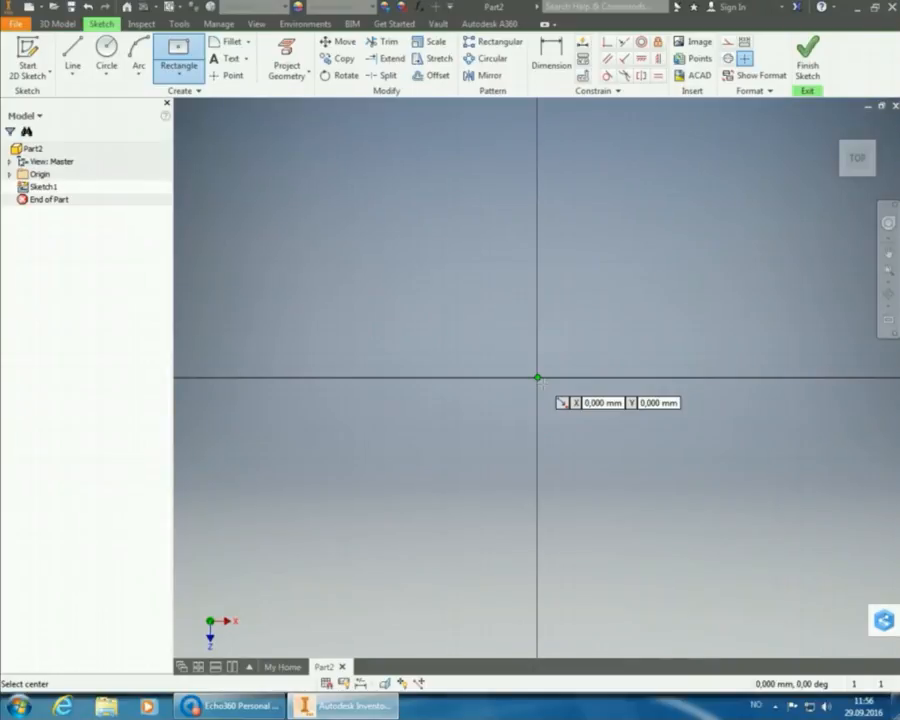
Draw a 35 x 45 mm centre rectangle with its centre on the sketch origin.
click(538, 378)
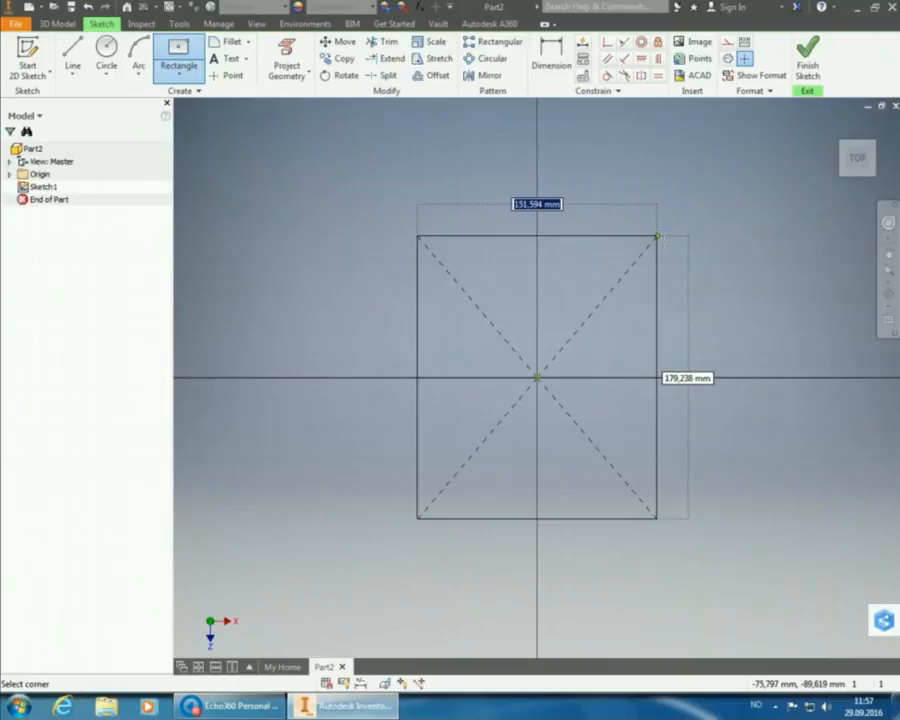
text(35)
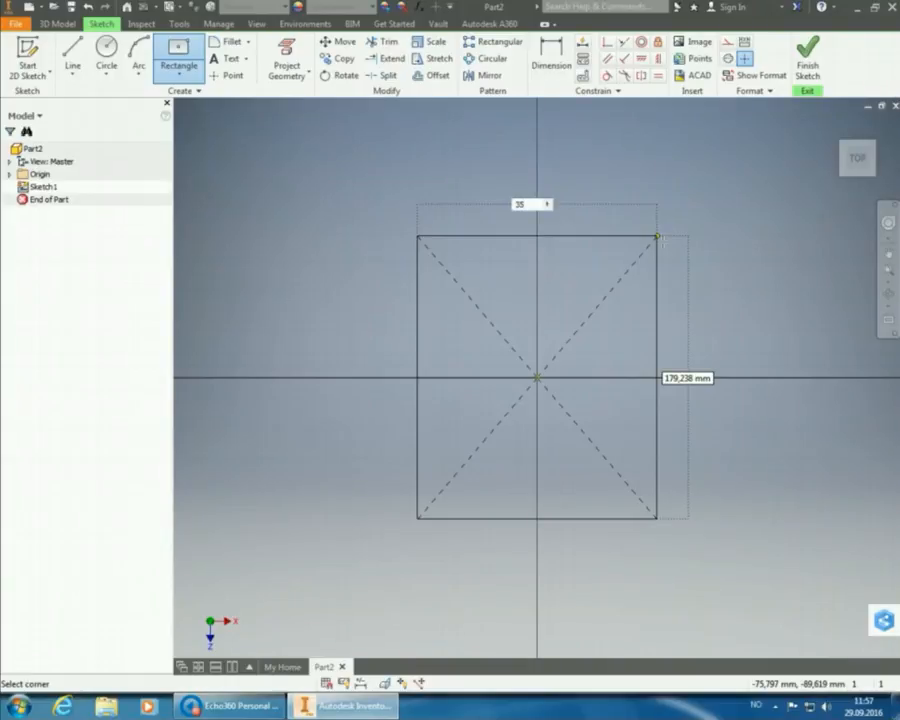
key(Tab)
text(45)
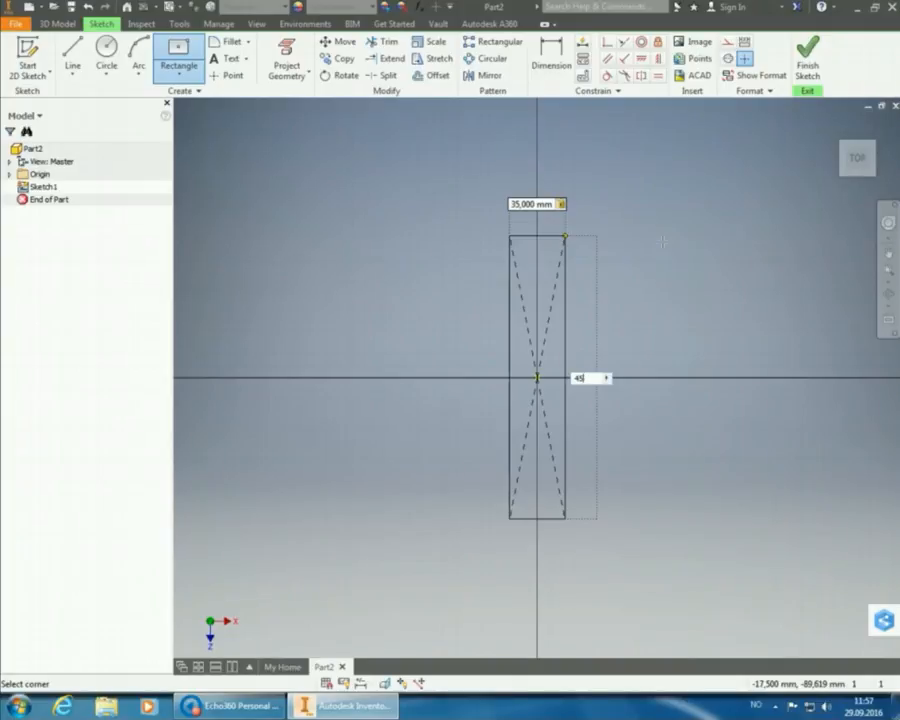
key(Tab)
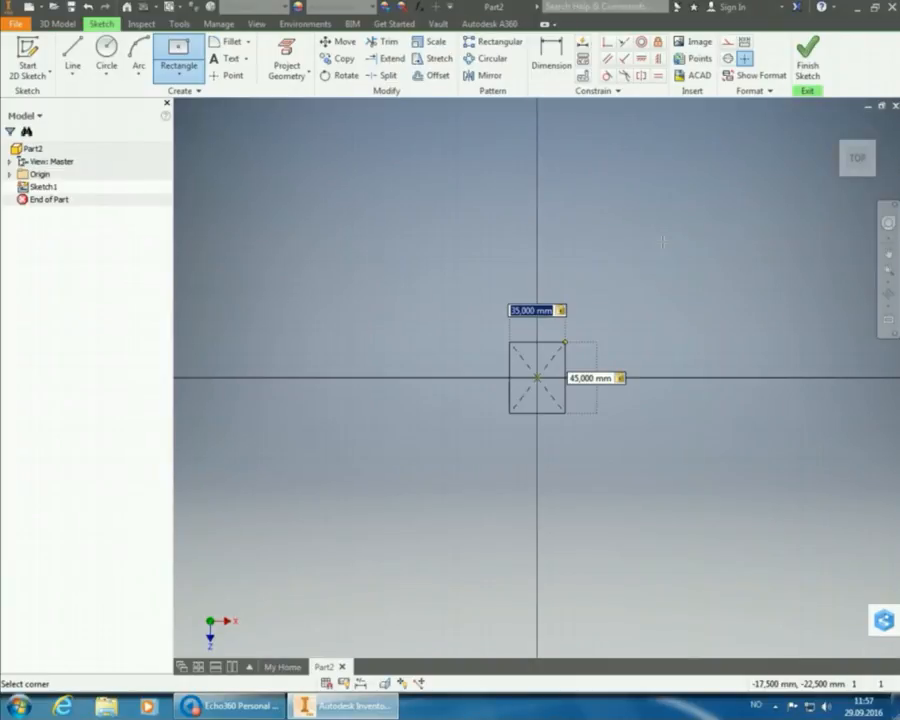
key(Return)
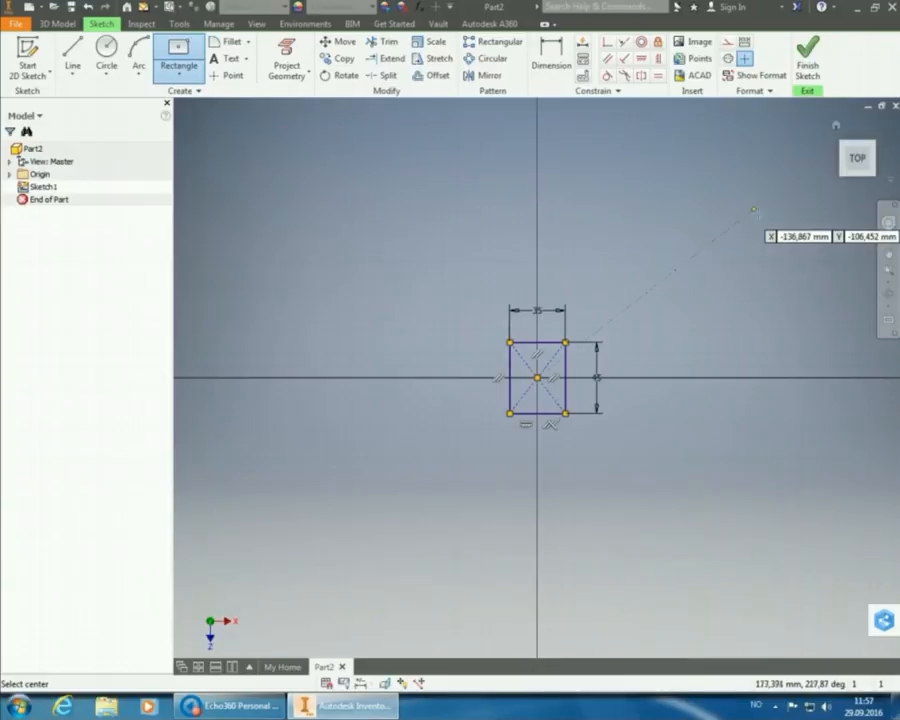
Zoom in and draw an 11 x 11 mm centre rectangle at the origin.
click(893, 272)
scroll(679, 194, up, 3)
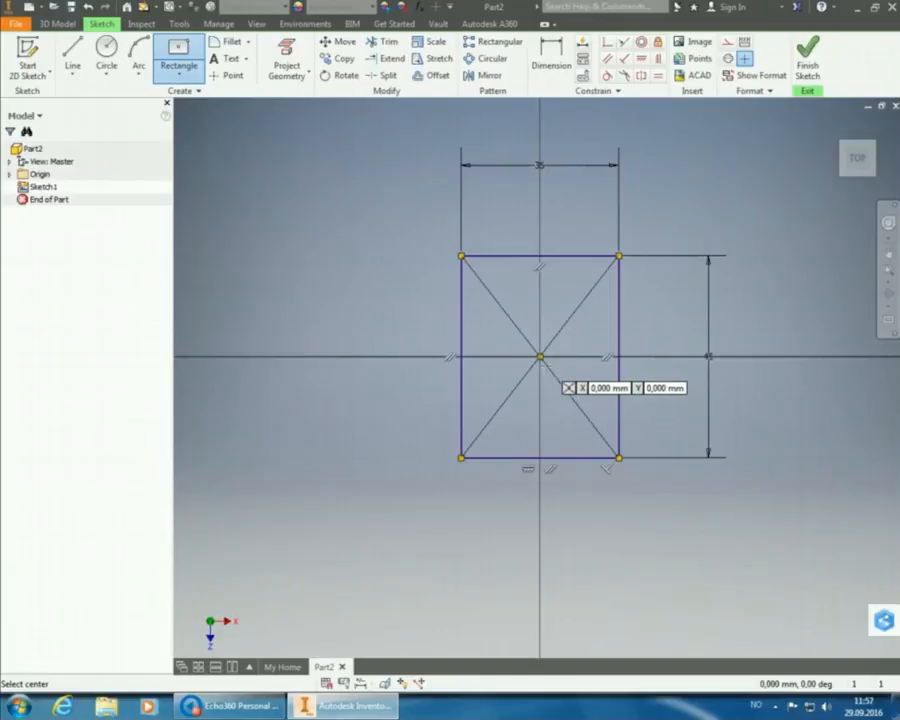
click(540, 356)
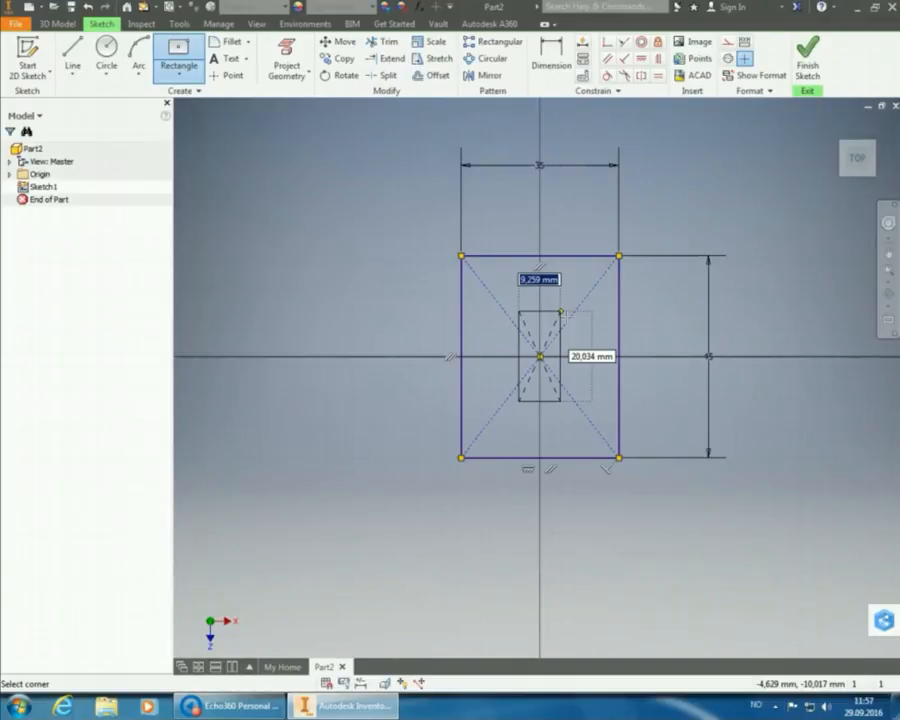
text(1)
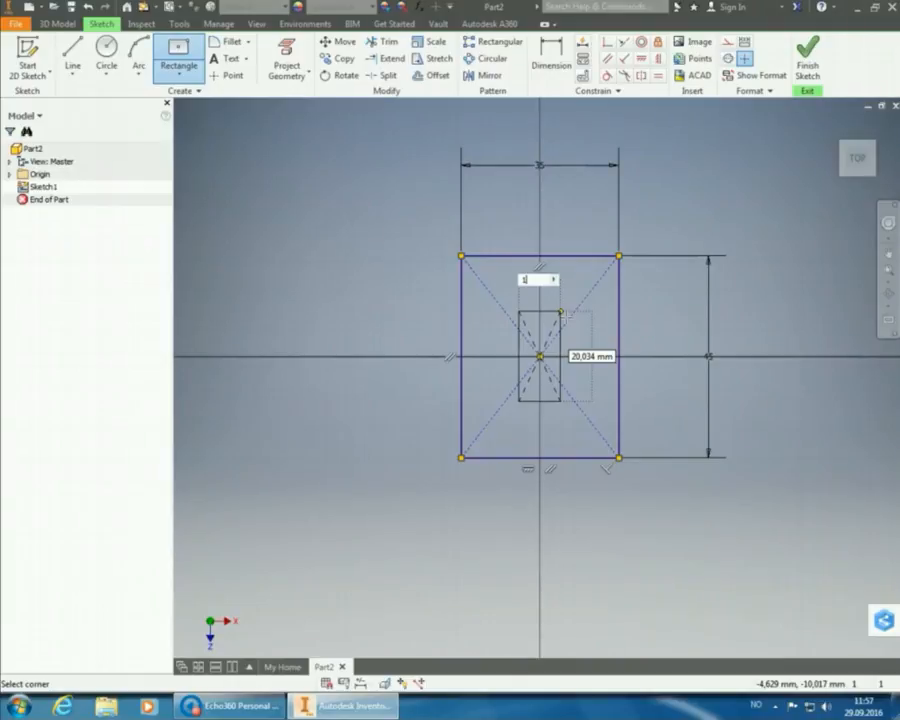
text(1)
key(Tab)
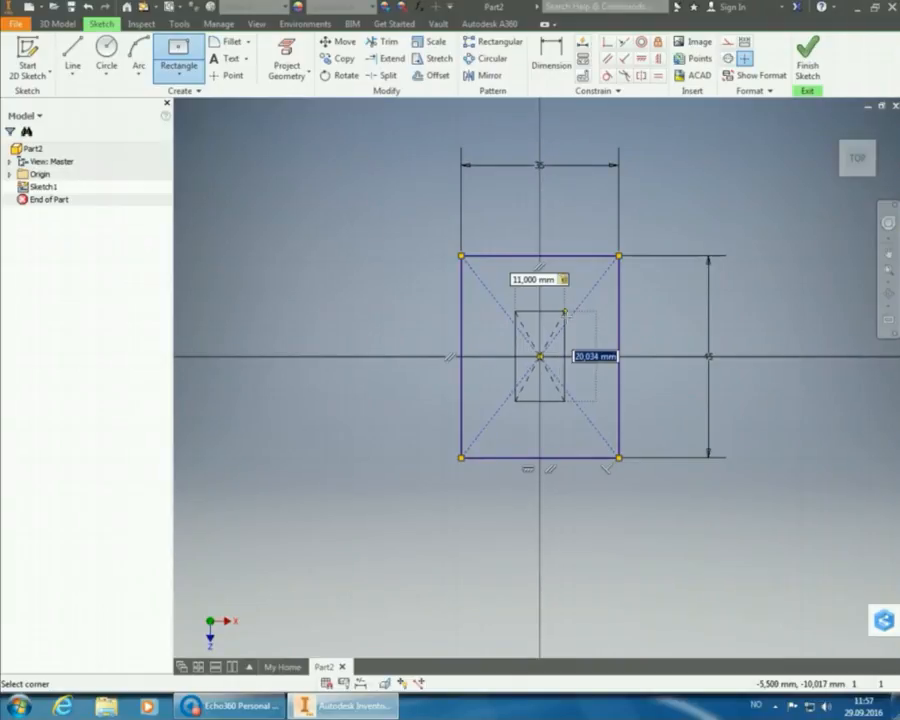
text(11)
key(Tab)
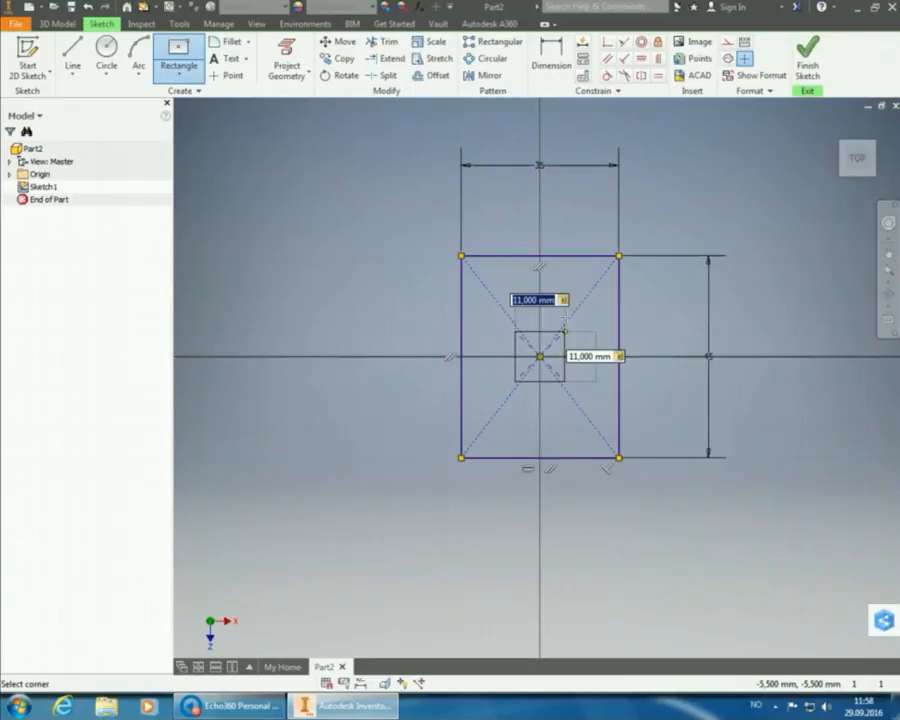
key(Return)
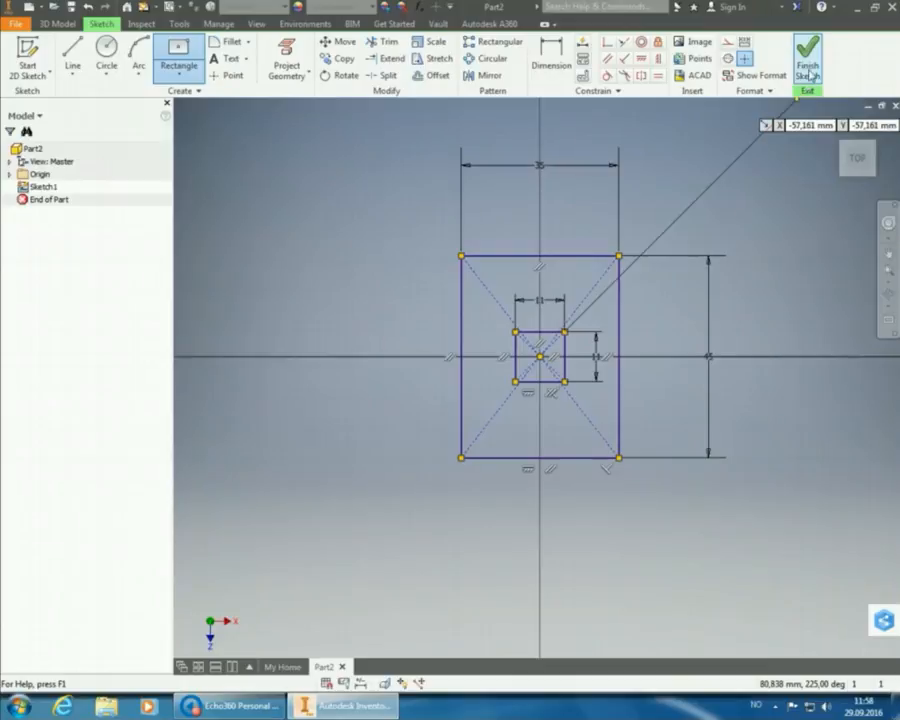
End the rectangle command, finish Sketch1 and fit the model in view.
right_click(765, 165)
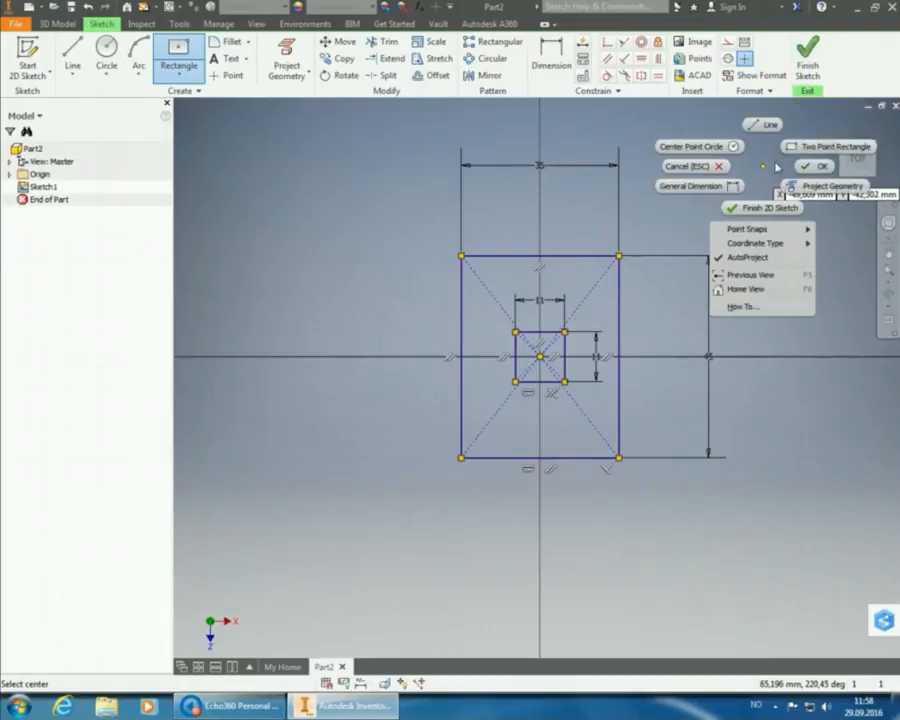
click(812, 166)
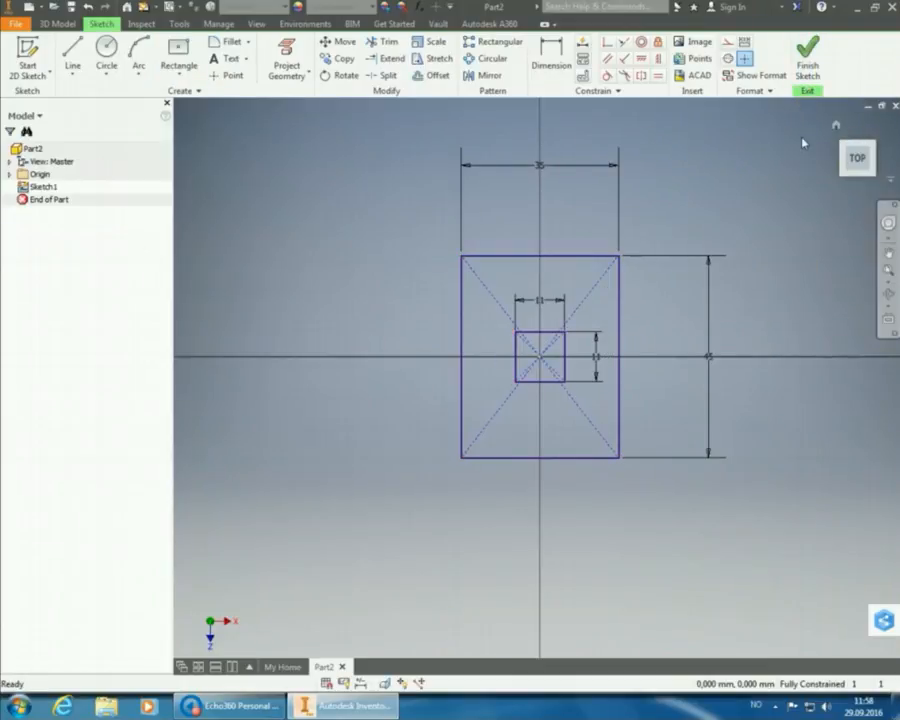
click(809, 65)
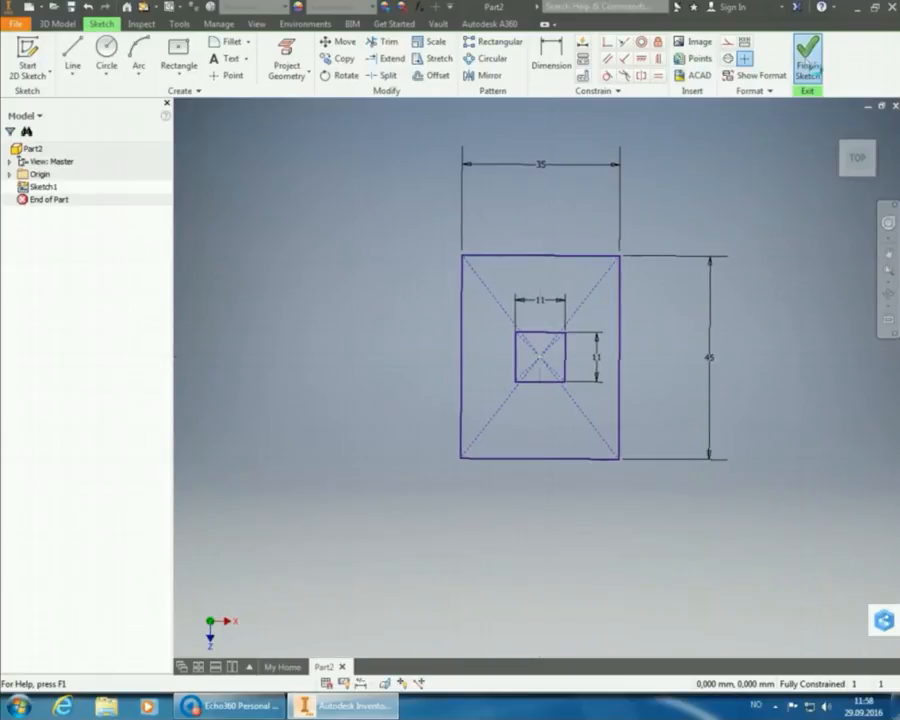
click(886, 273)
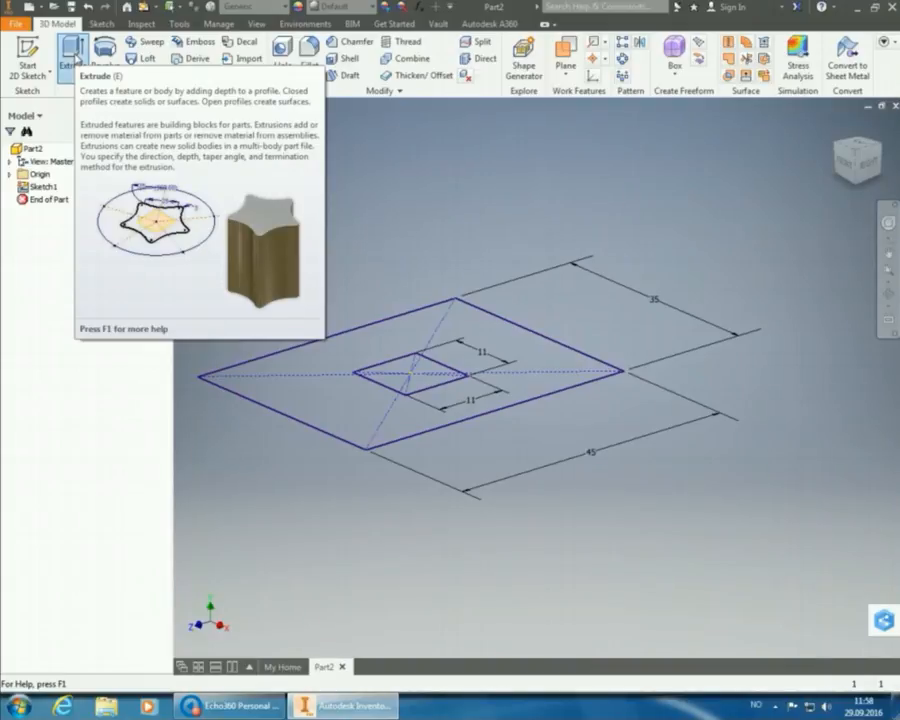
Extrude the region between the two squares 8 mm into a plate with a square hole.
click(75, 55)
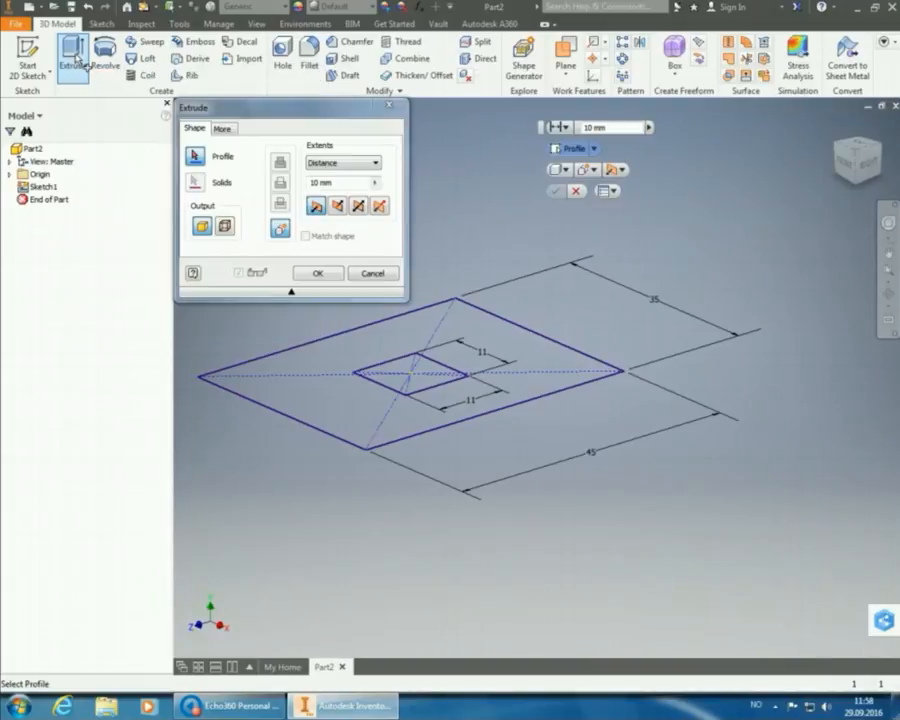
click(518, 372)
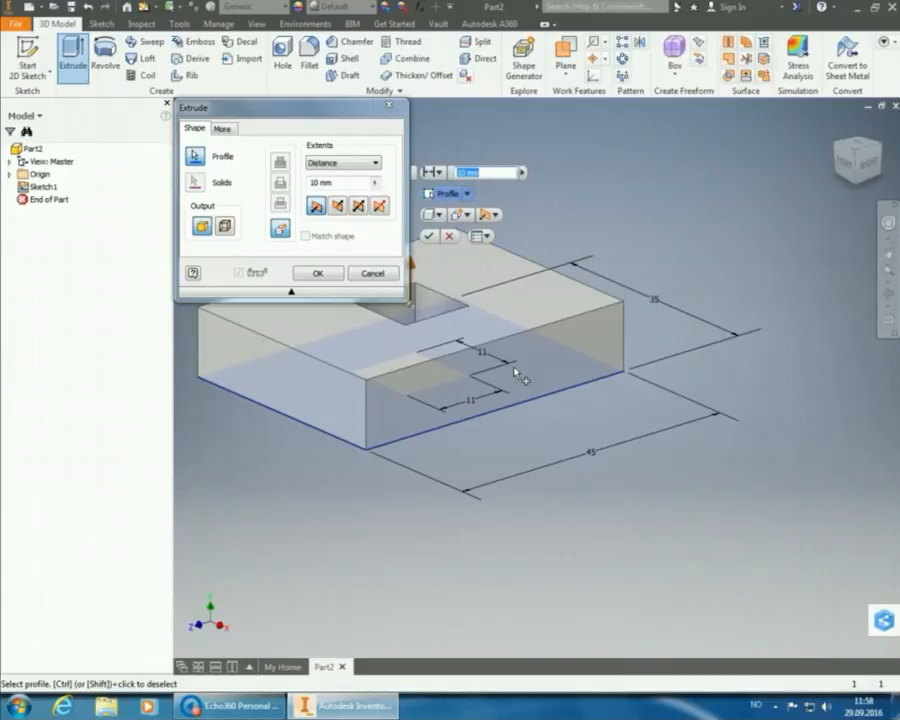
text(8)
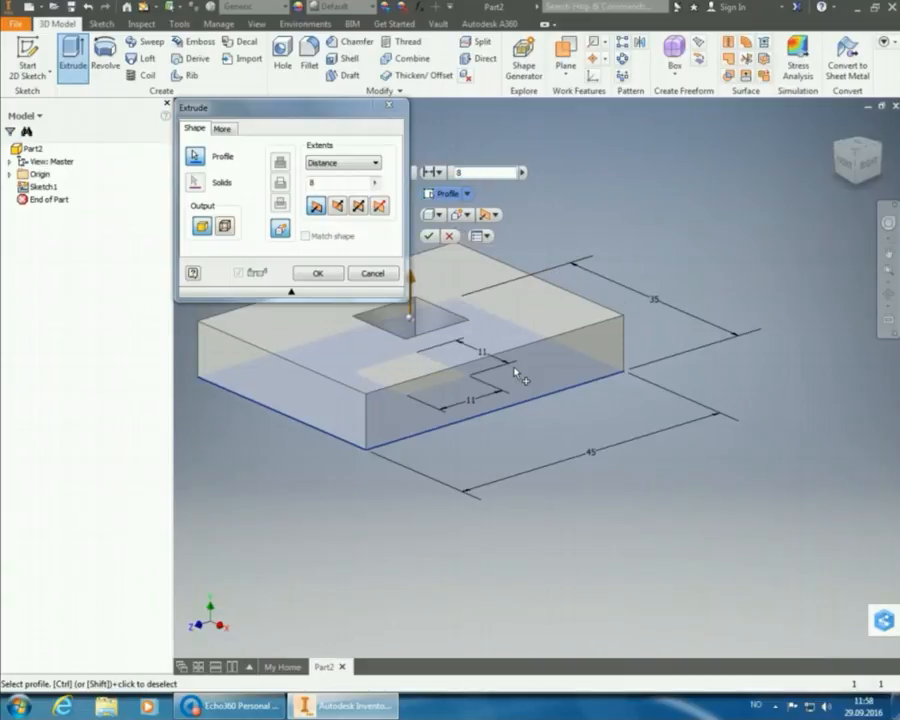
key(Return)
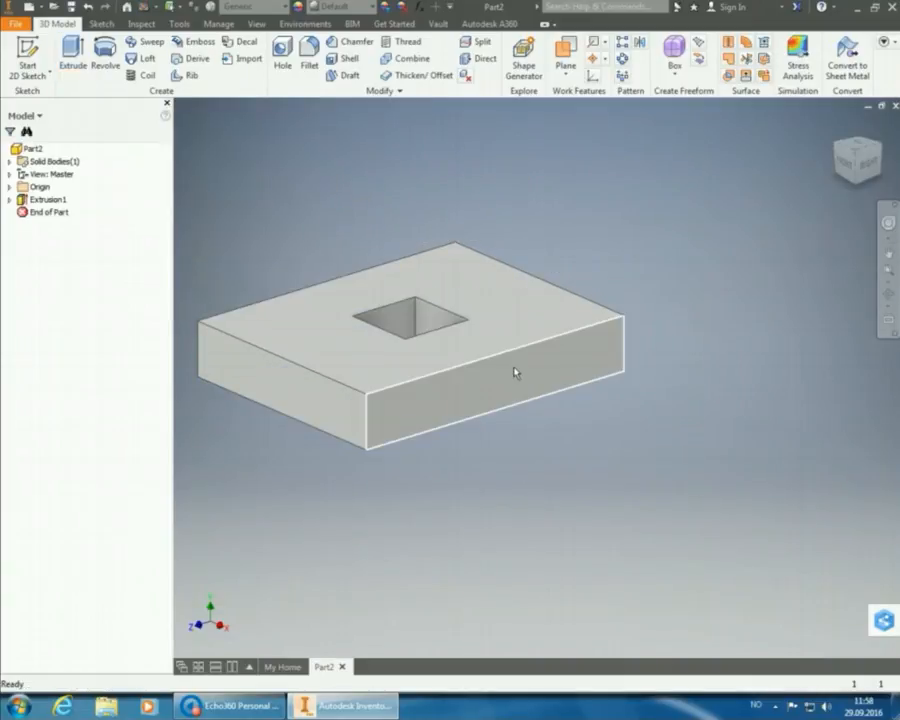
mouse_move(537, 392)
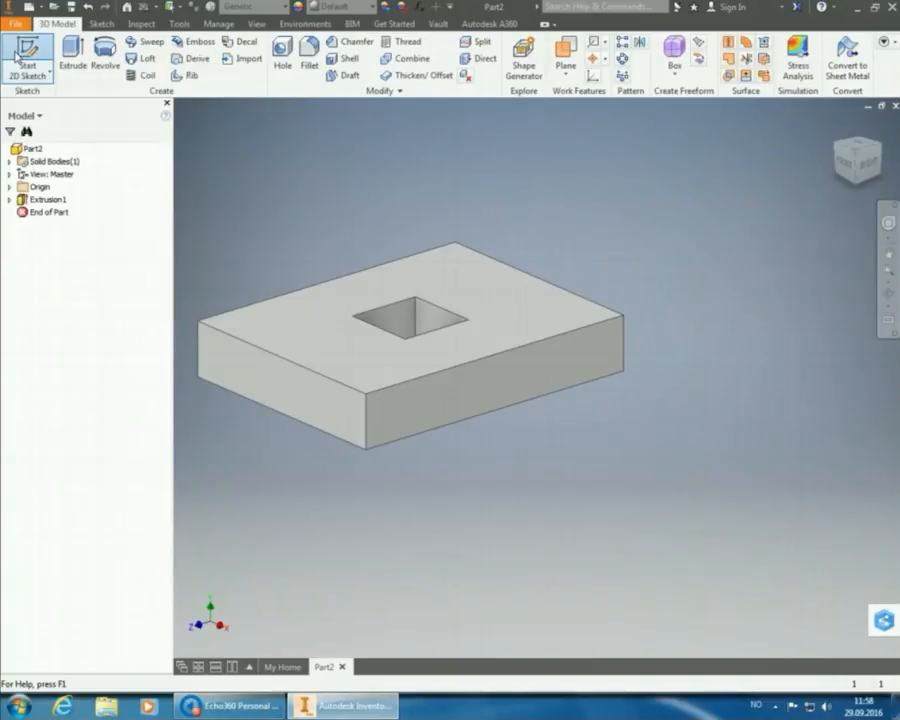
Start Sketch2 on the plate's top face, rolled so the plate stands upright.
click(16, 55)
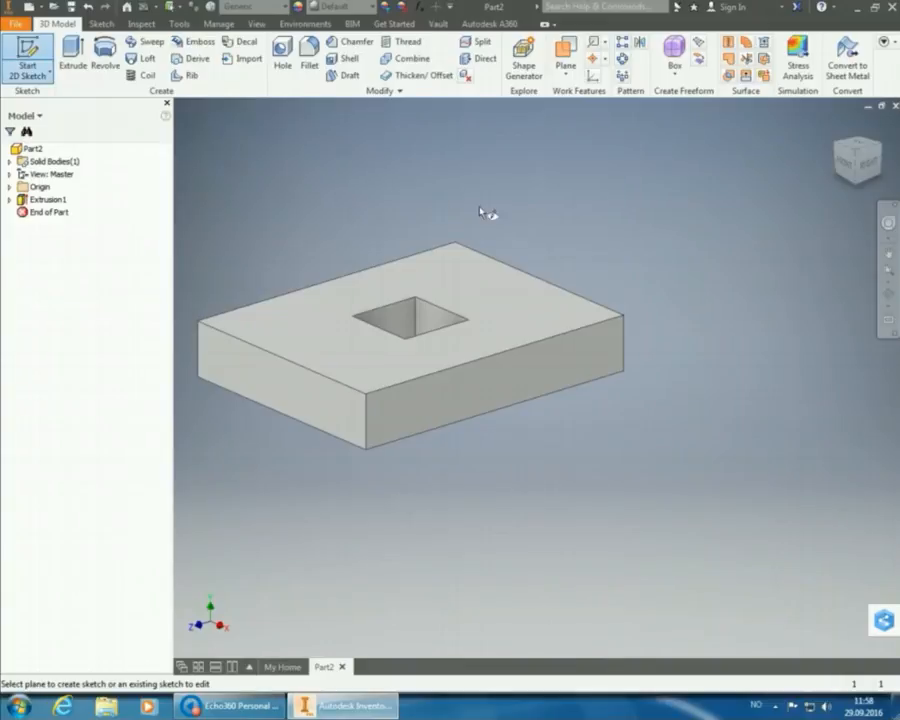
click(520, 297)
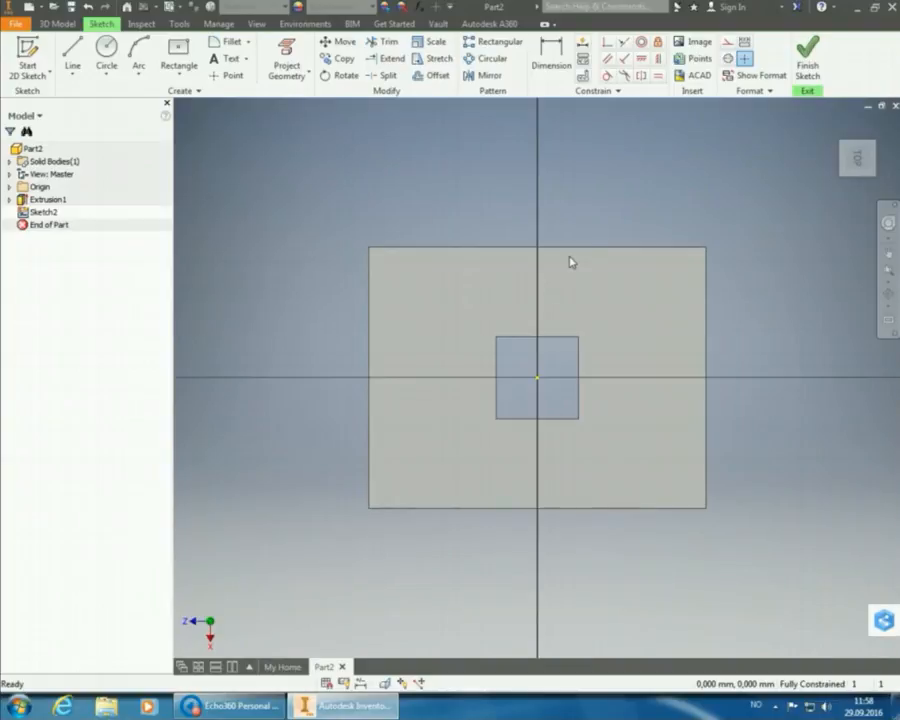
click(874, 128)
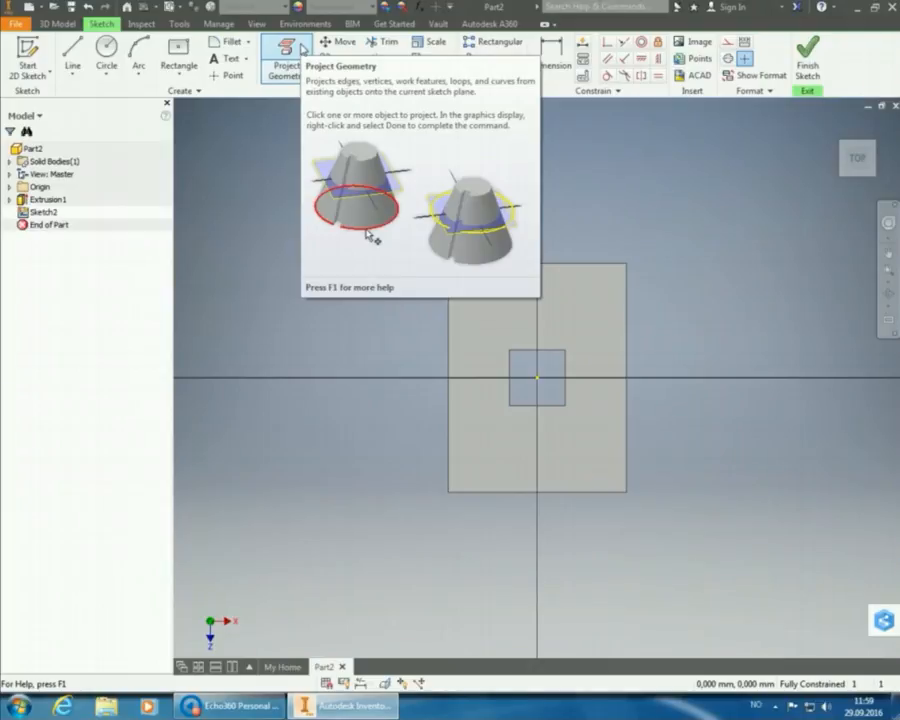
Project the plate face's outline and square hole edges into Sketch2.
click(301, 48)
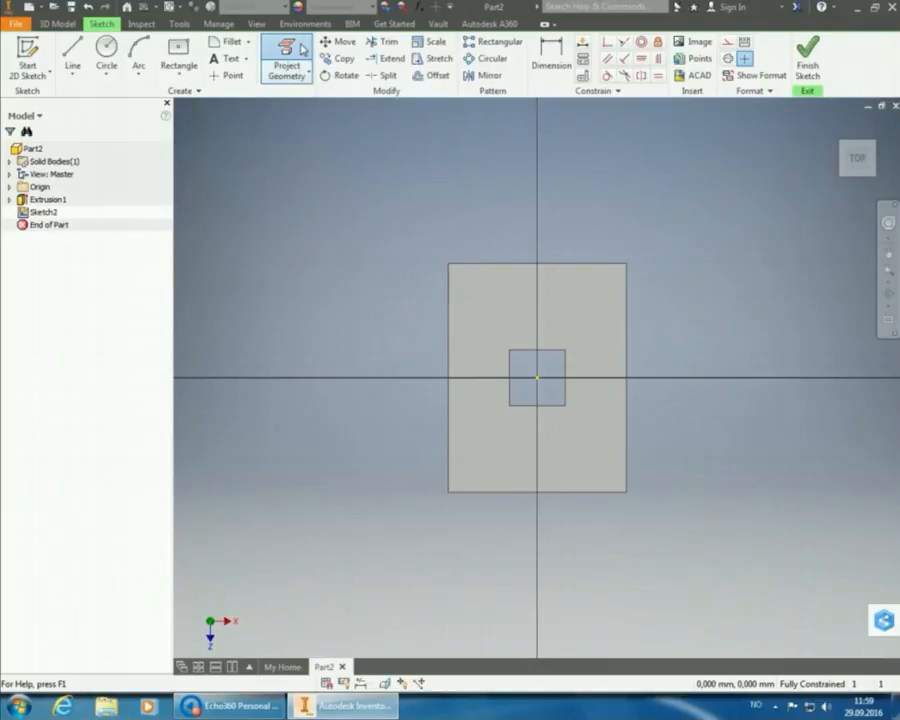
click(563, 303)
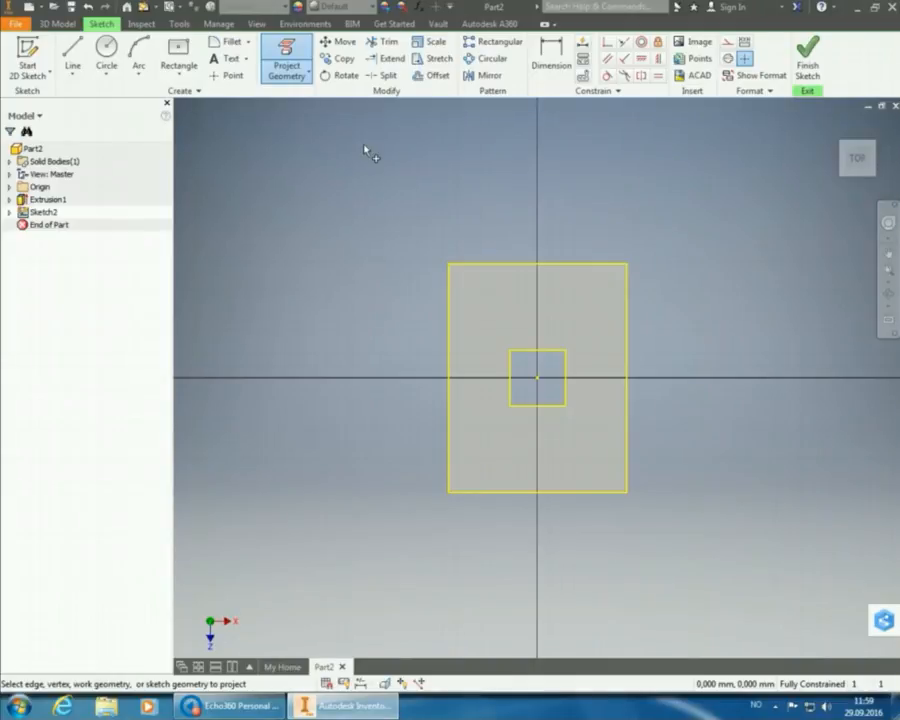
click(296, 75)
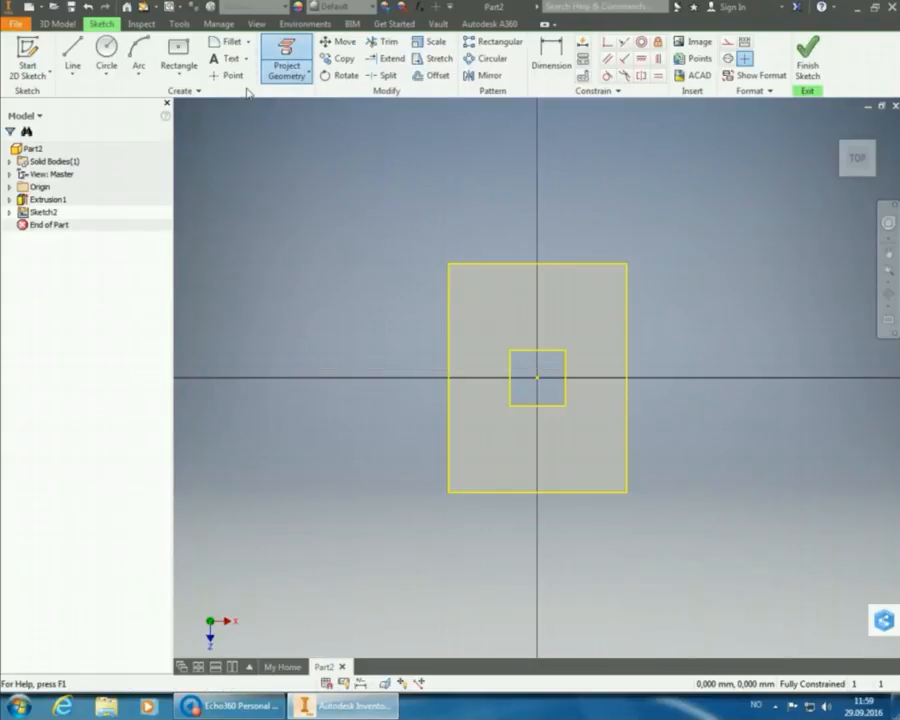
click(180, 48)
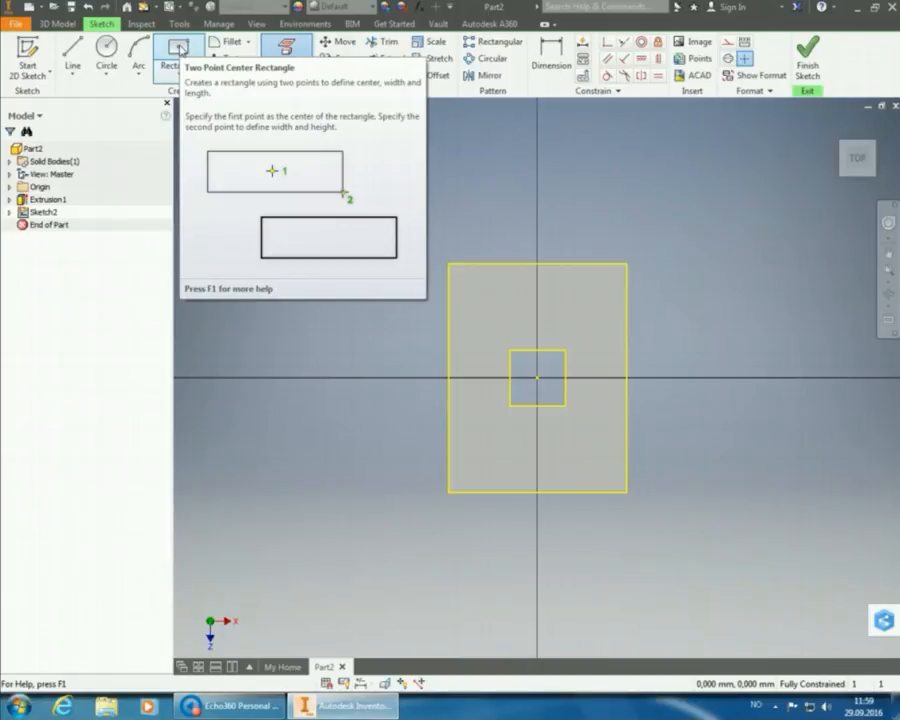
Draw a 15 x 15 mm centre rectangle on the origin around the projected hole.
click(178, 48)
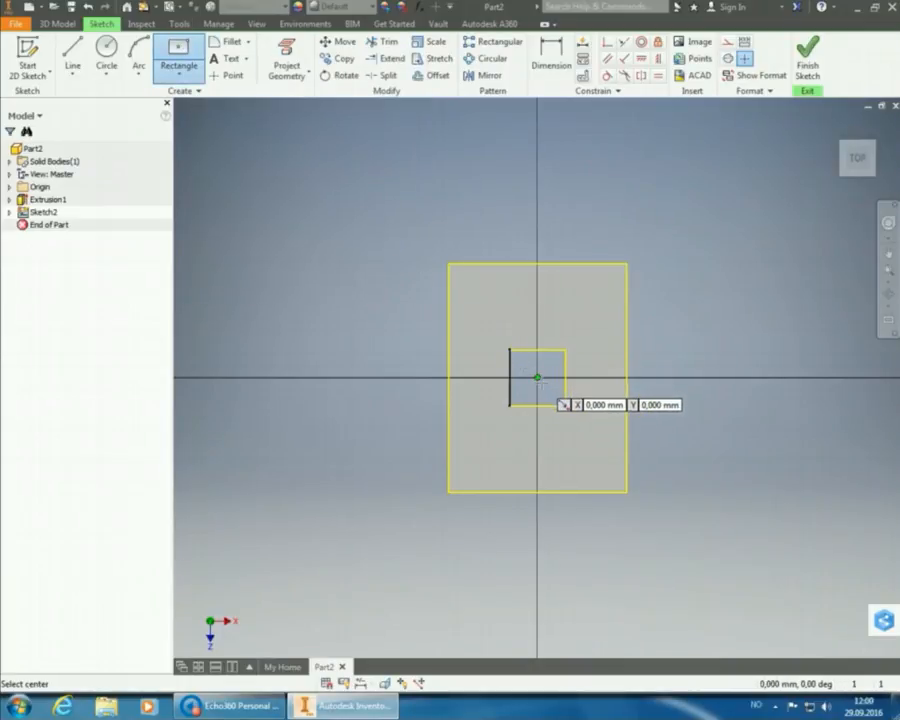
click(537, 378)
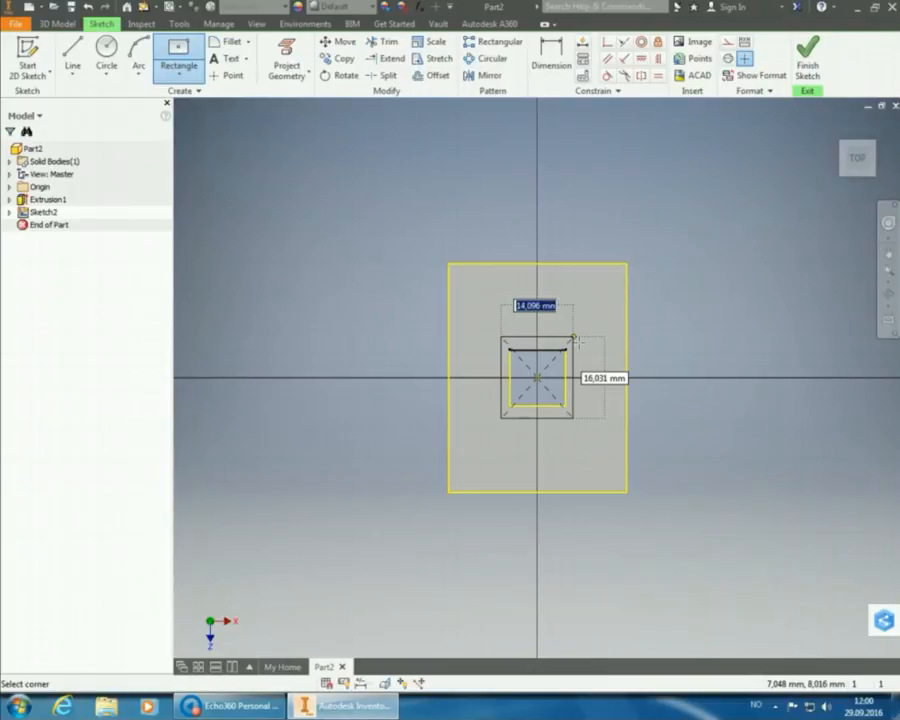
text(15)
key(Tab)
text(1)
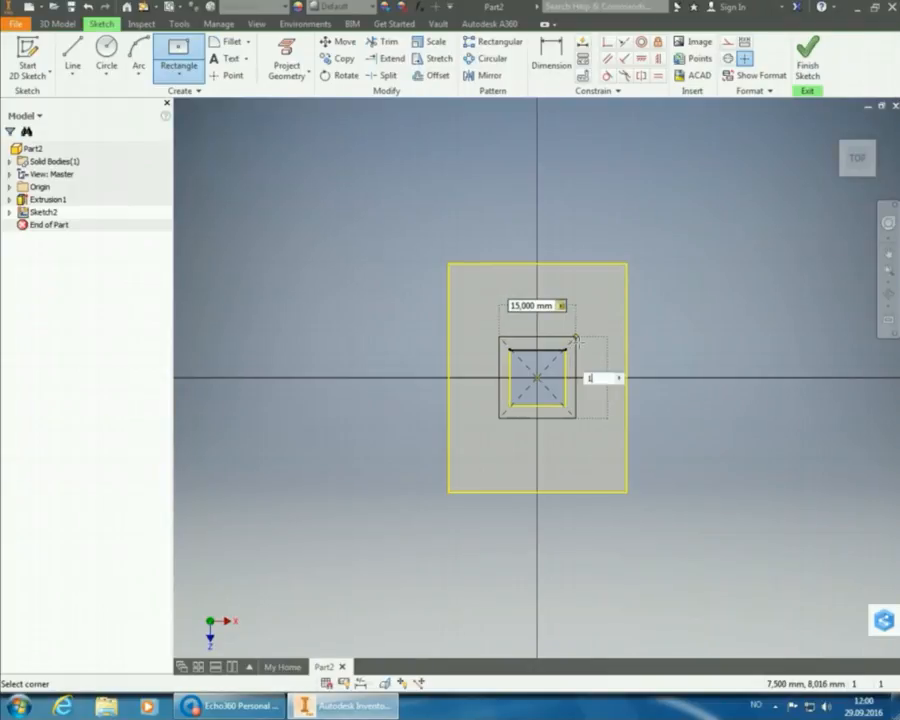
text(5)
key(Tab)
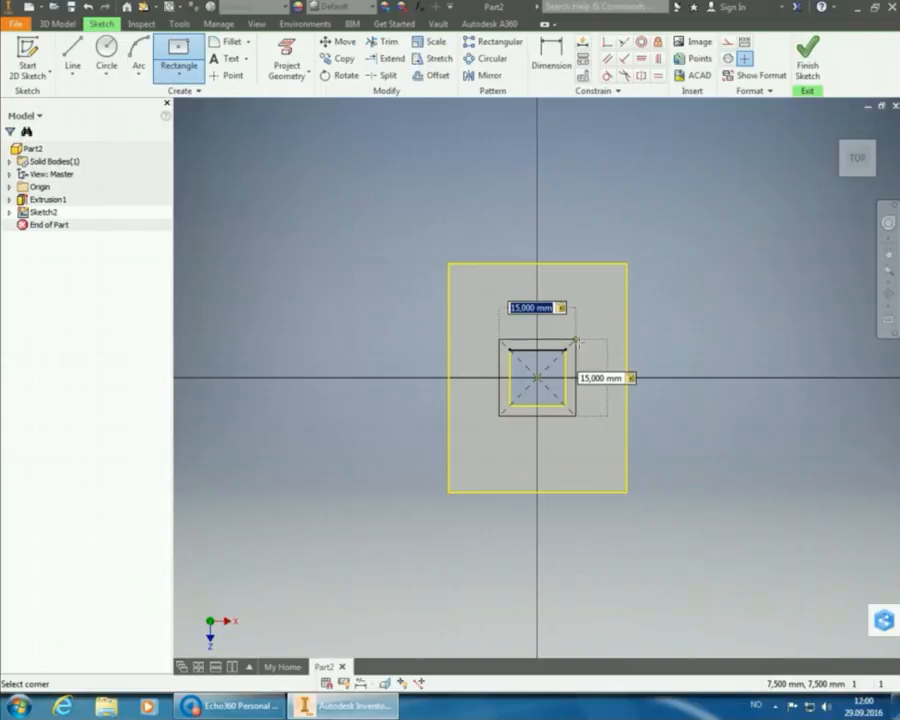
key(Return)
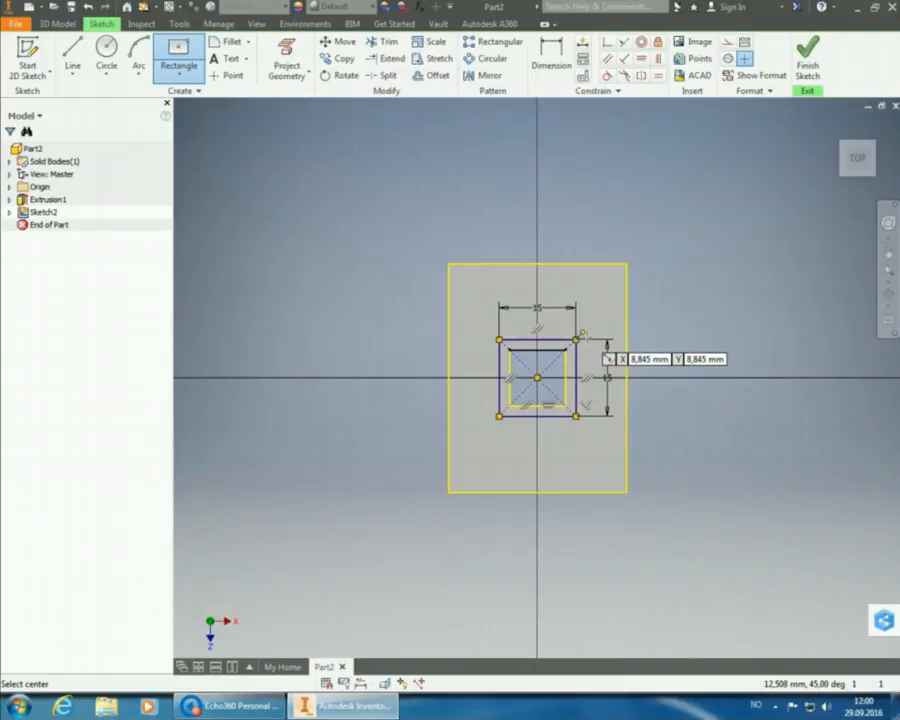
Finish Sketch2 and extrude only the ring between the 15 mm square and hole 6 mm.
click(810, 60)
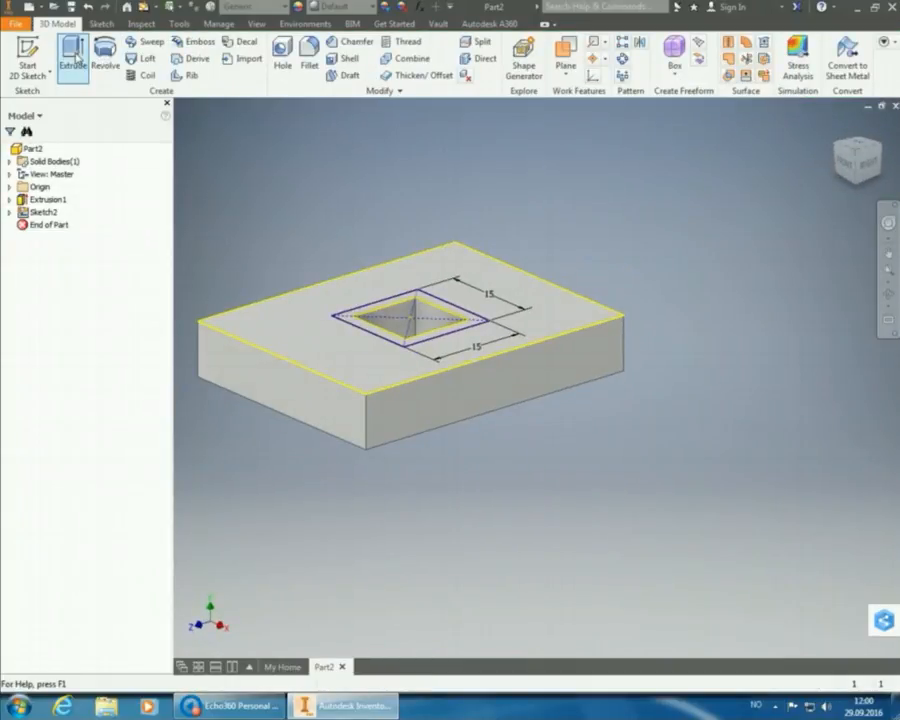
click(75, 57)
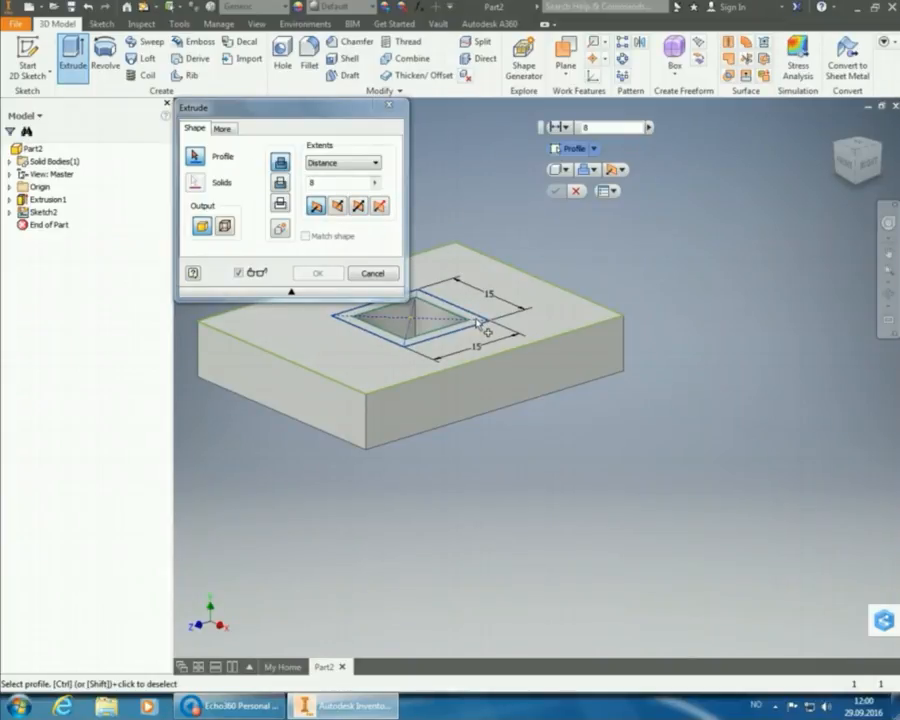
scroll(477, 323, down, 2)
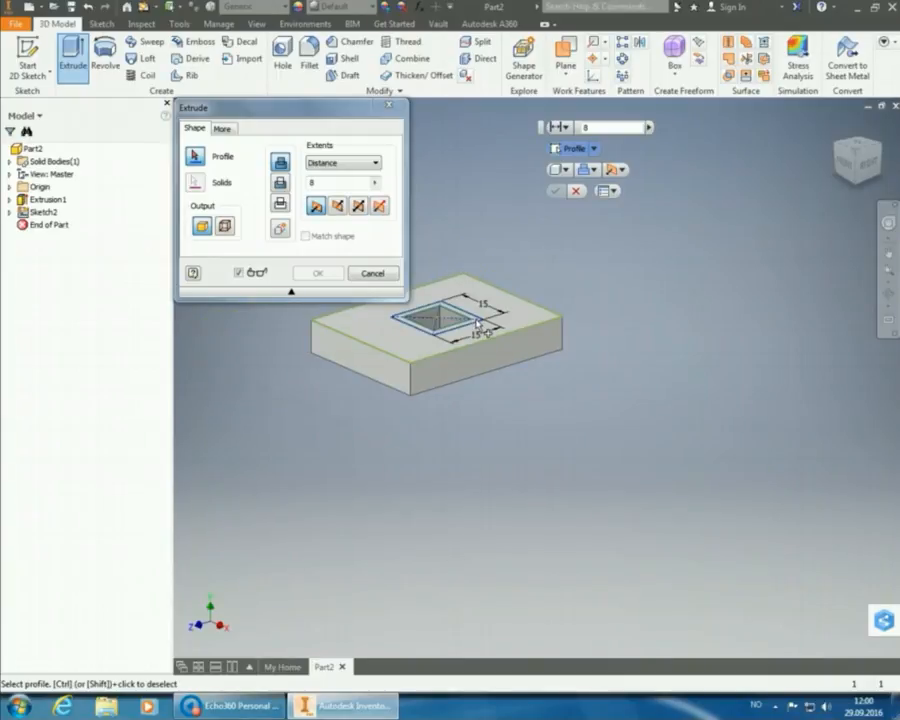
scroll(478, 325, up, 5)
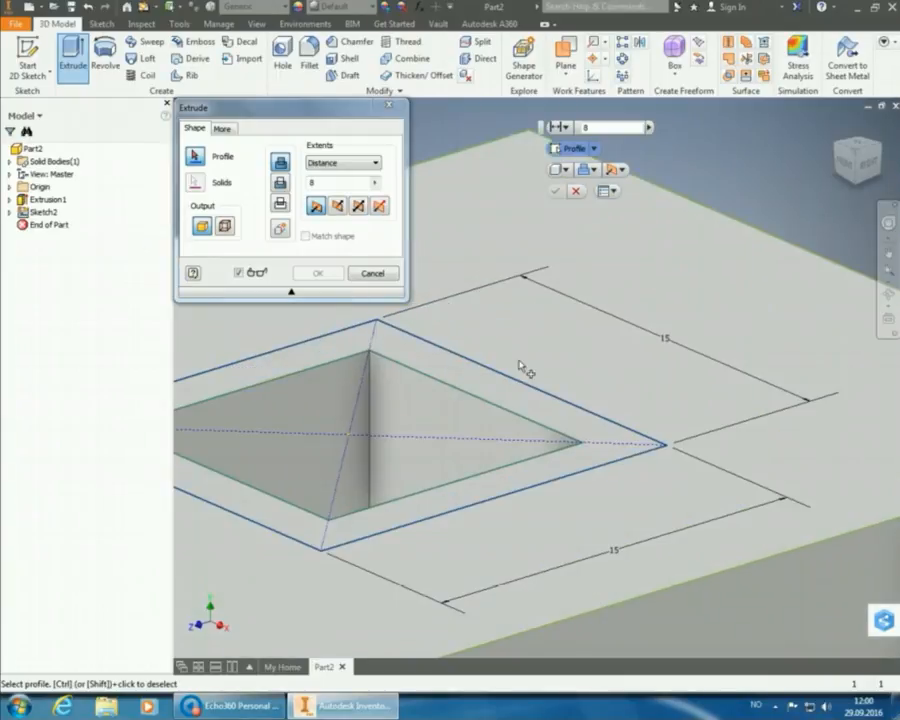
click(599, 440)
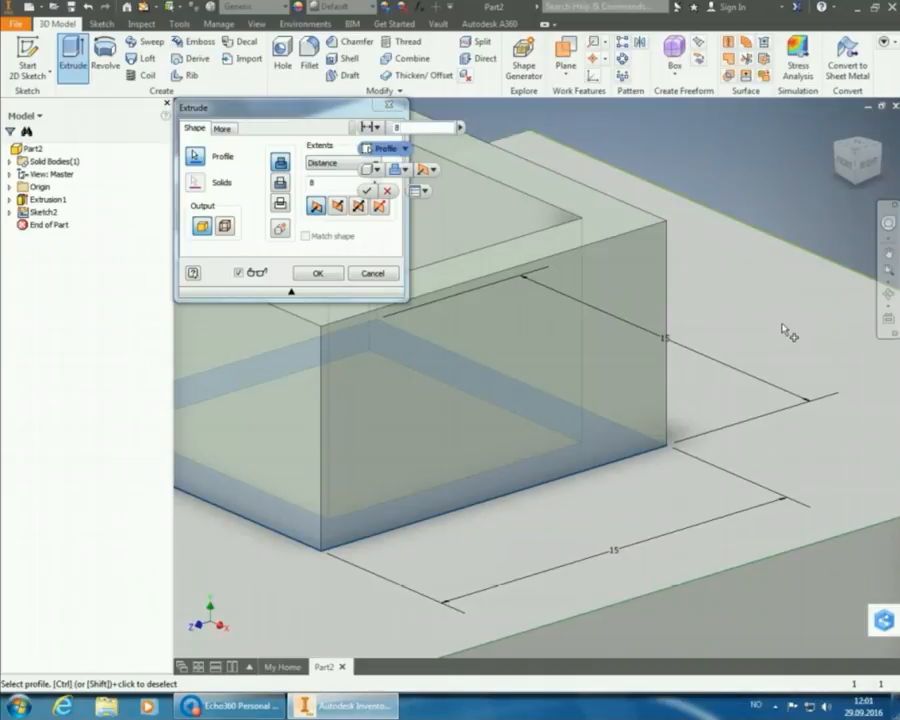
text(8)
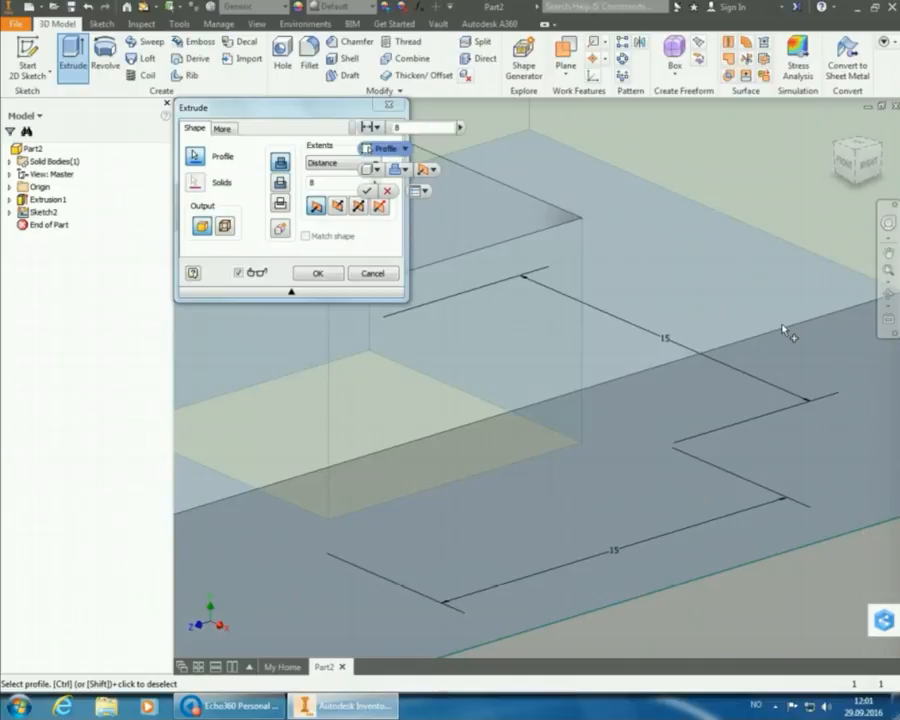
ctrl+click(788, 358)
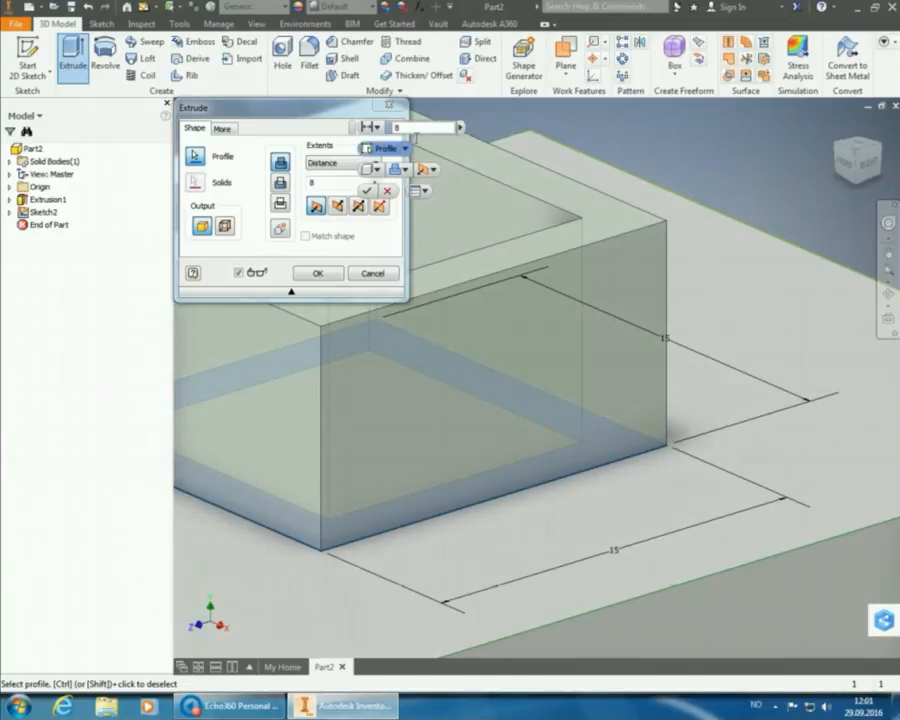
click(396, 128)
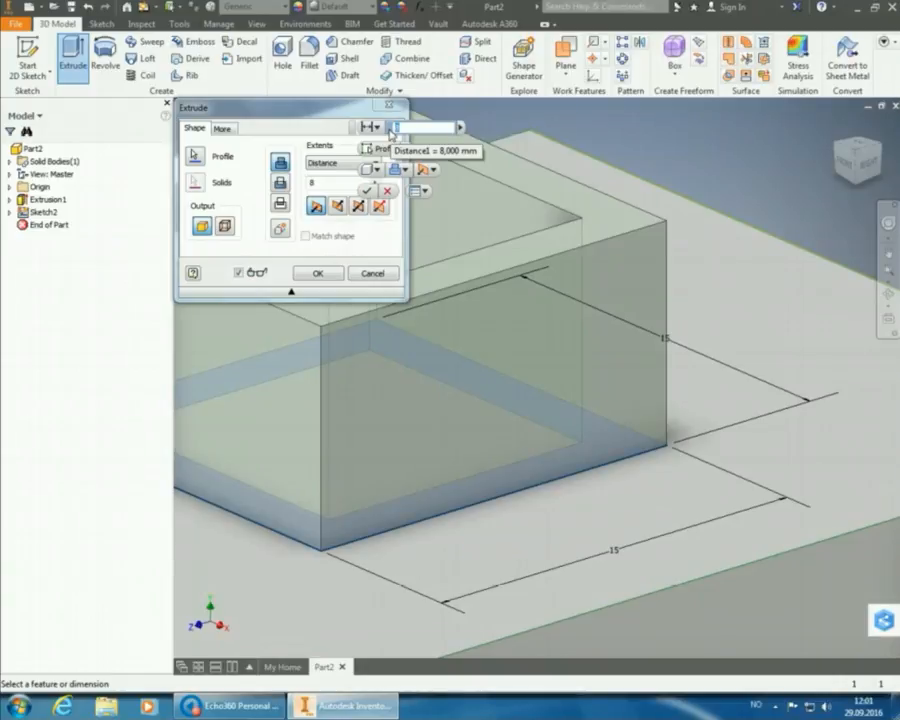
text(6)
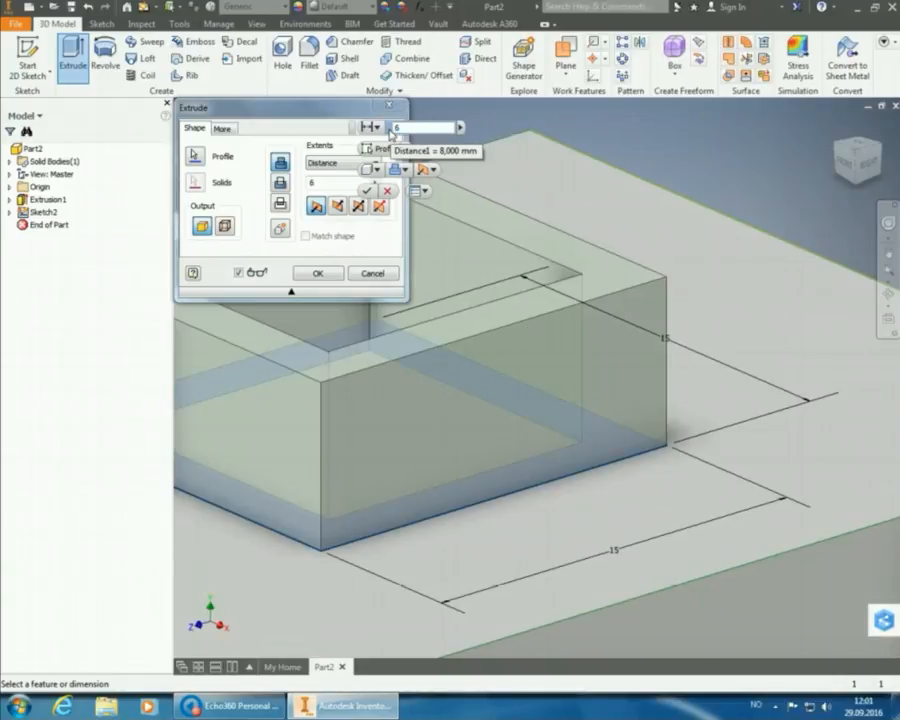
click(327, 273)
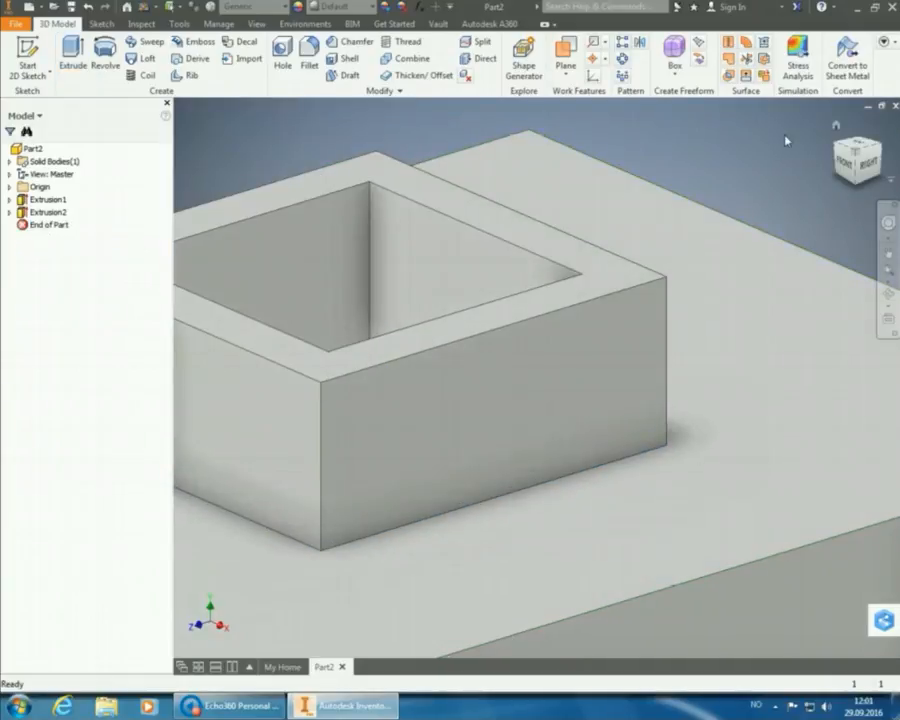
Zoom to fit and save the part as Mount.ipt in the Practice Task 5A folder.
click(848, 178)
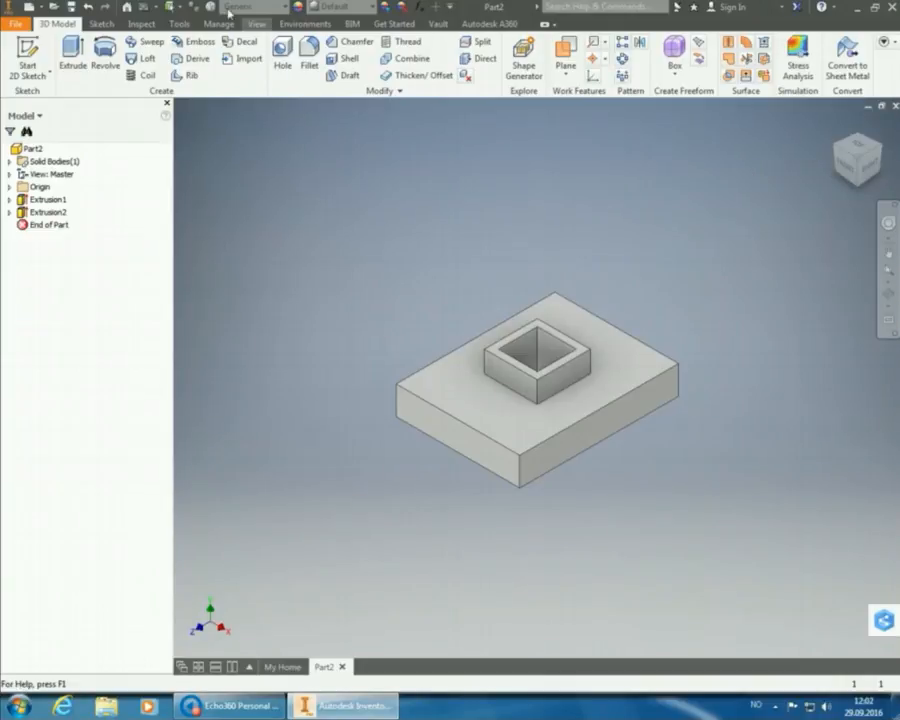
click(71, 7)
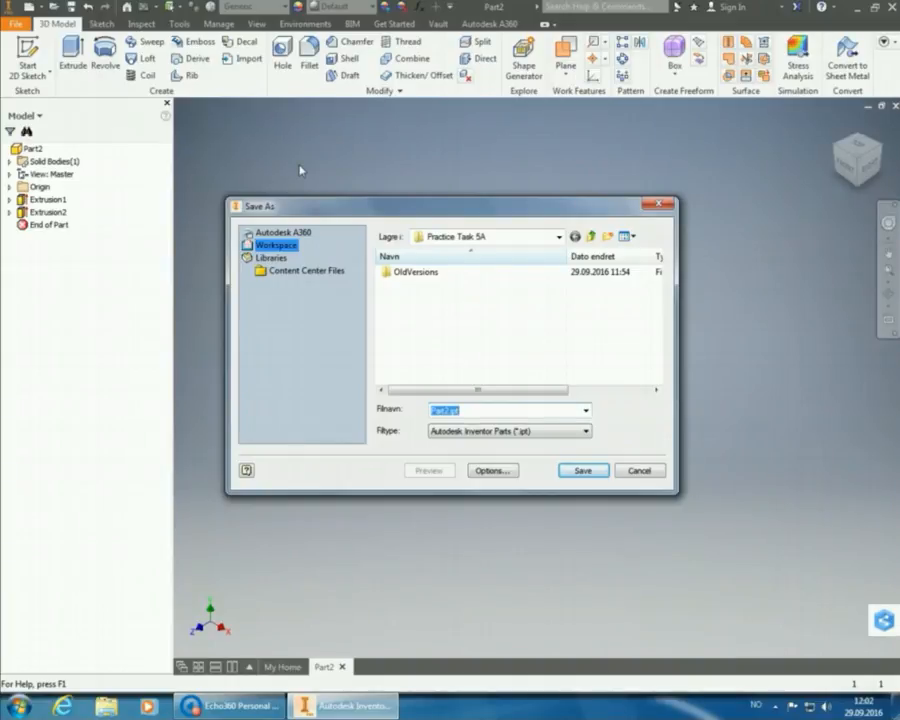
text(Mount)
click(600, 471)
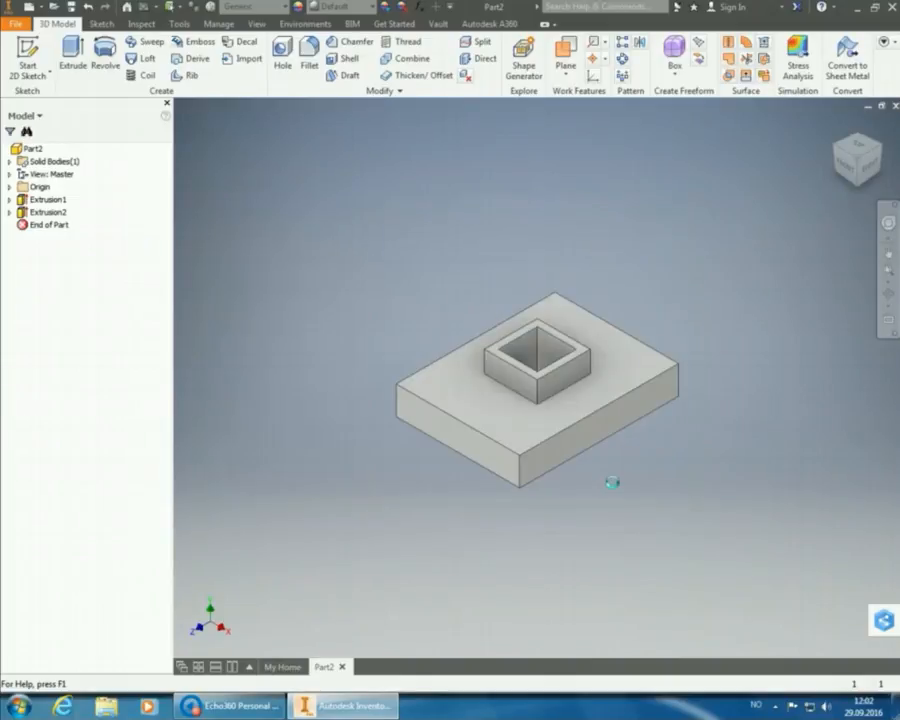